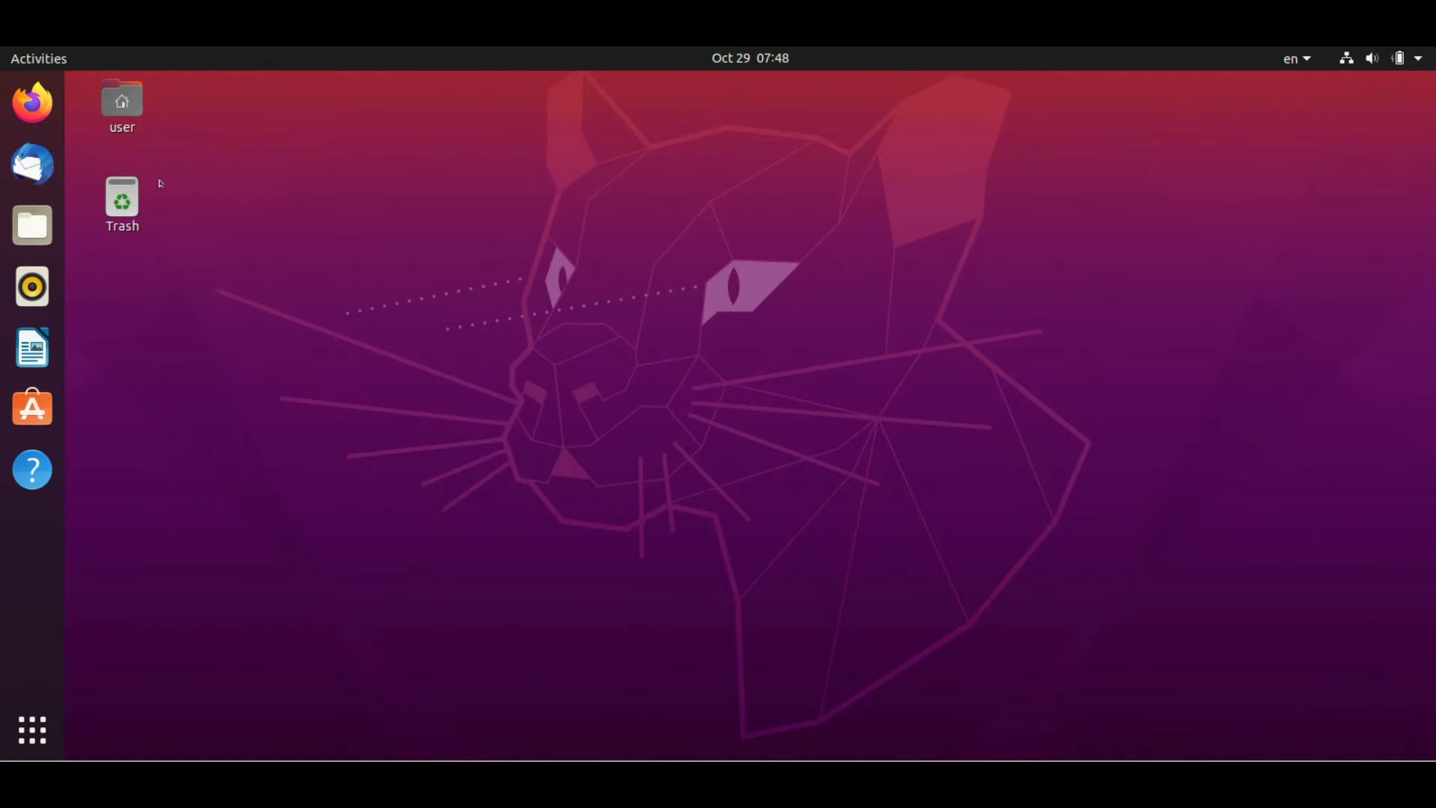
Launch Firefox from the Ubuntu dock
{"action": "left_click", "coordinate": [33, 102]}
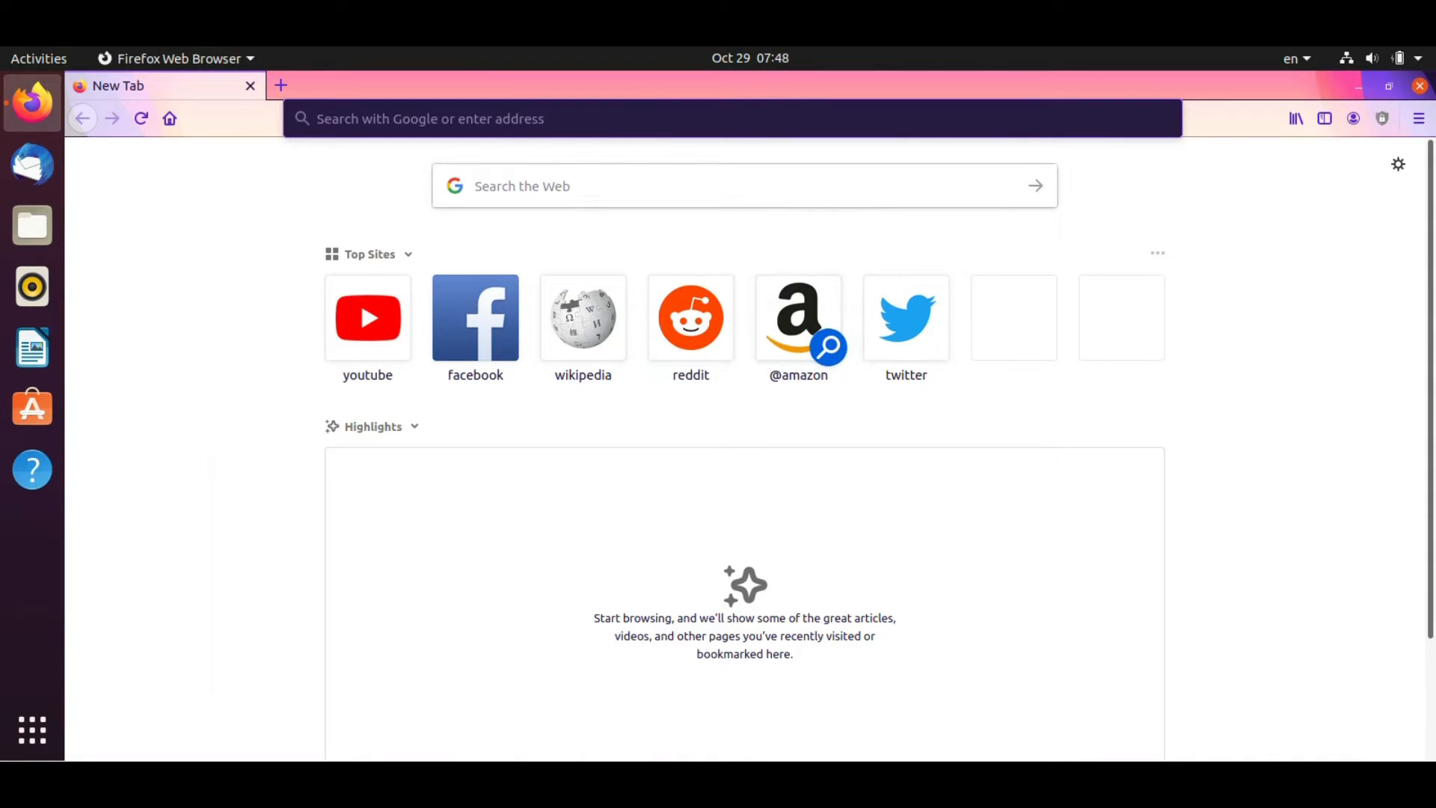
Search the web for 'unity' and open the official unity.com site
{"action": "left_click", "coordinate": [599, 185]}
{"action": "type", "text": "unity"}
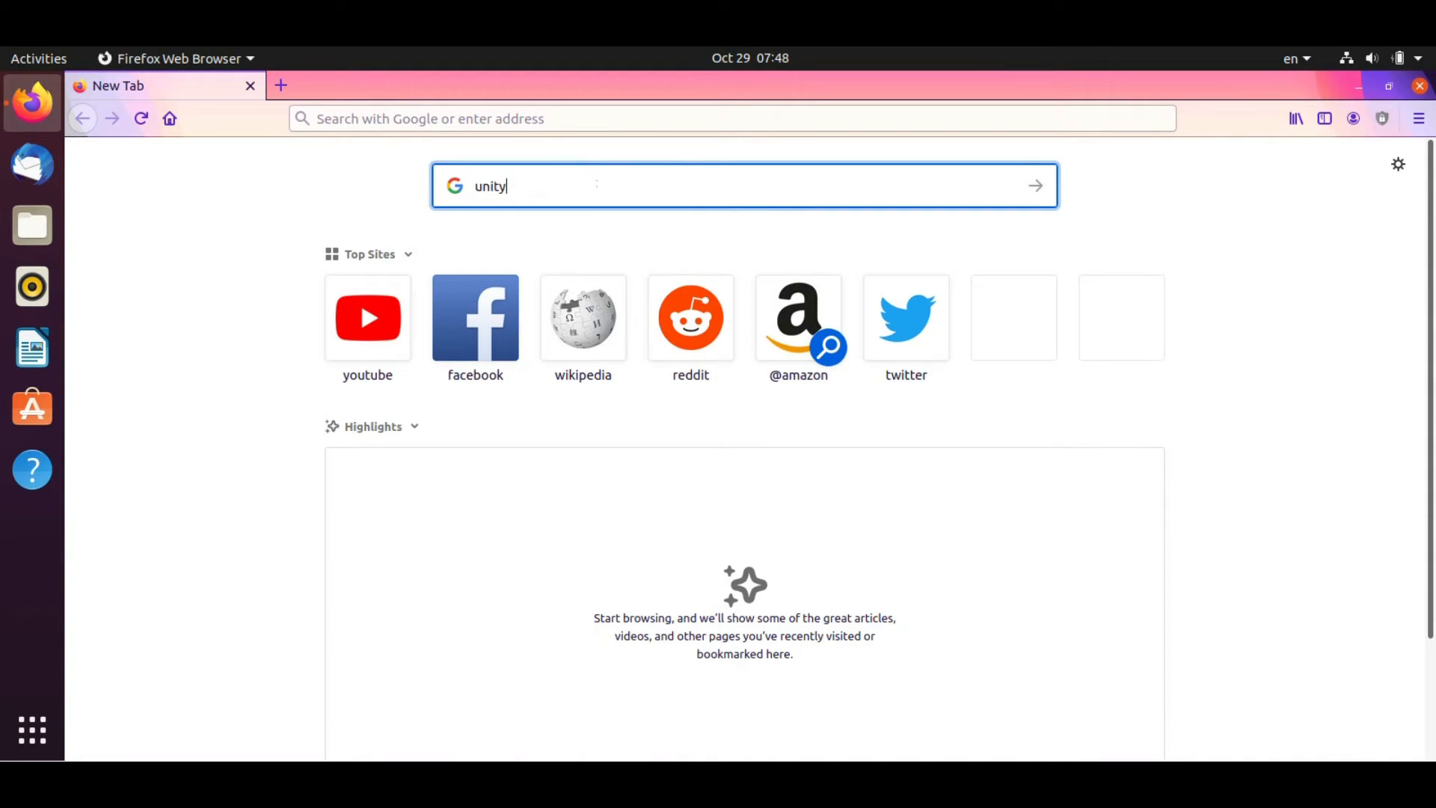
{"action": "key", "text": "Return"}
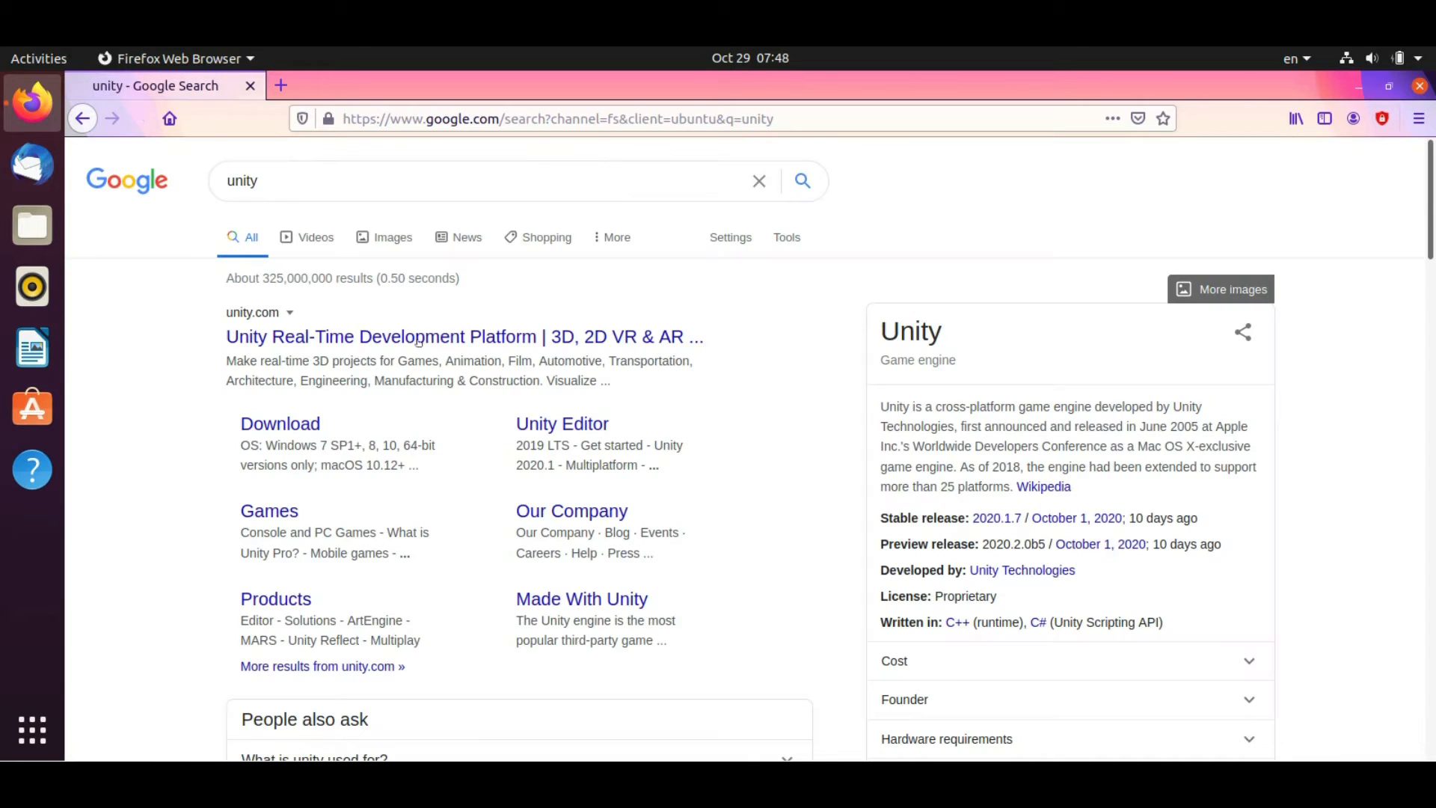
{"action": "left_click", "coordinate": [463, 336]}
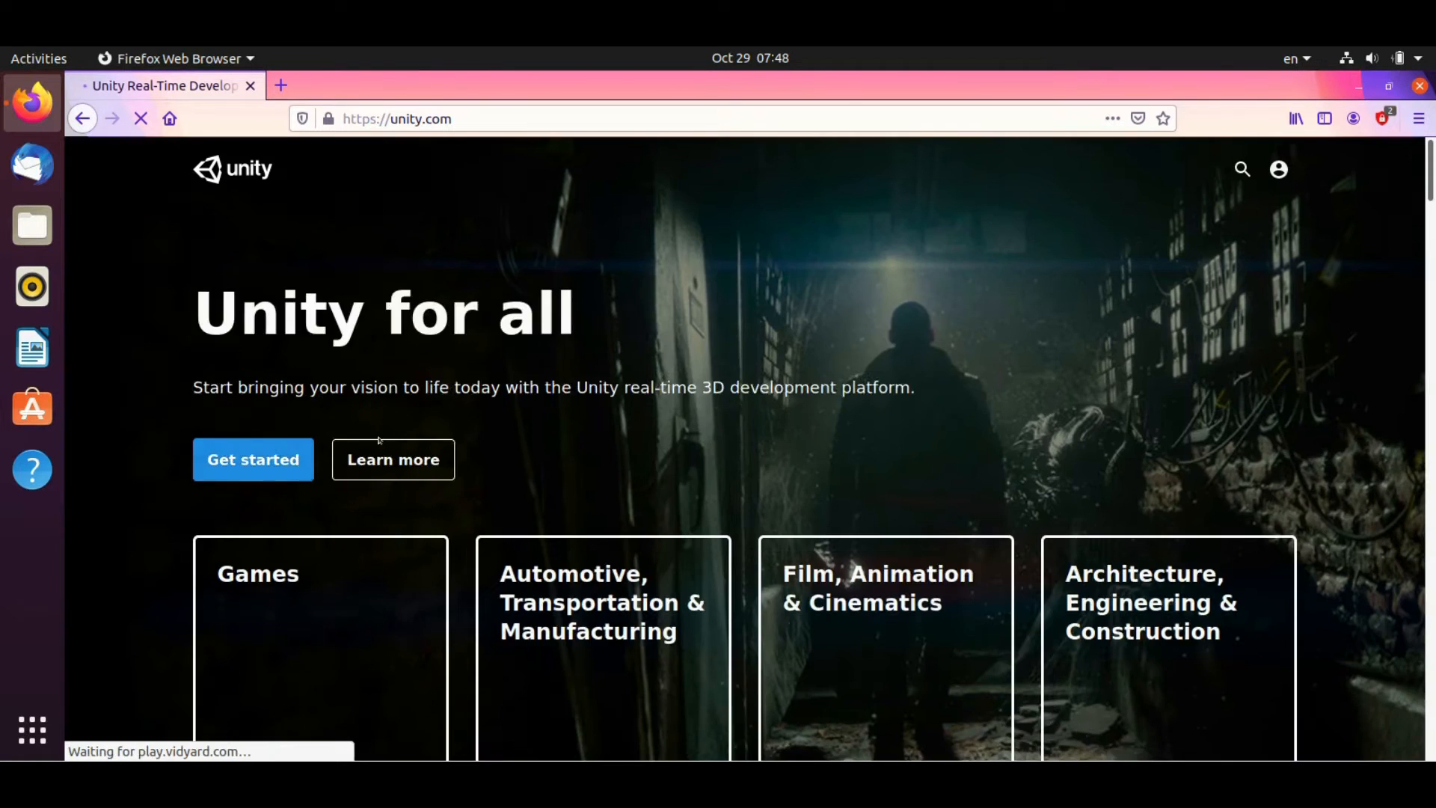
Go to Unity's plans page, accept cookies, and show the Individual plans
{"action": "left_click", "coordinate": [242, 461]}
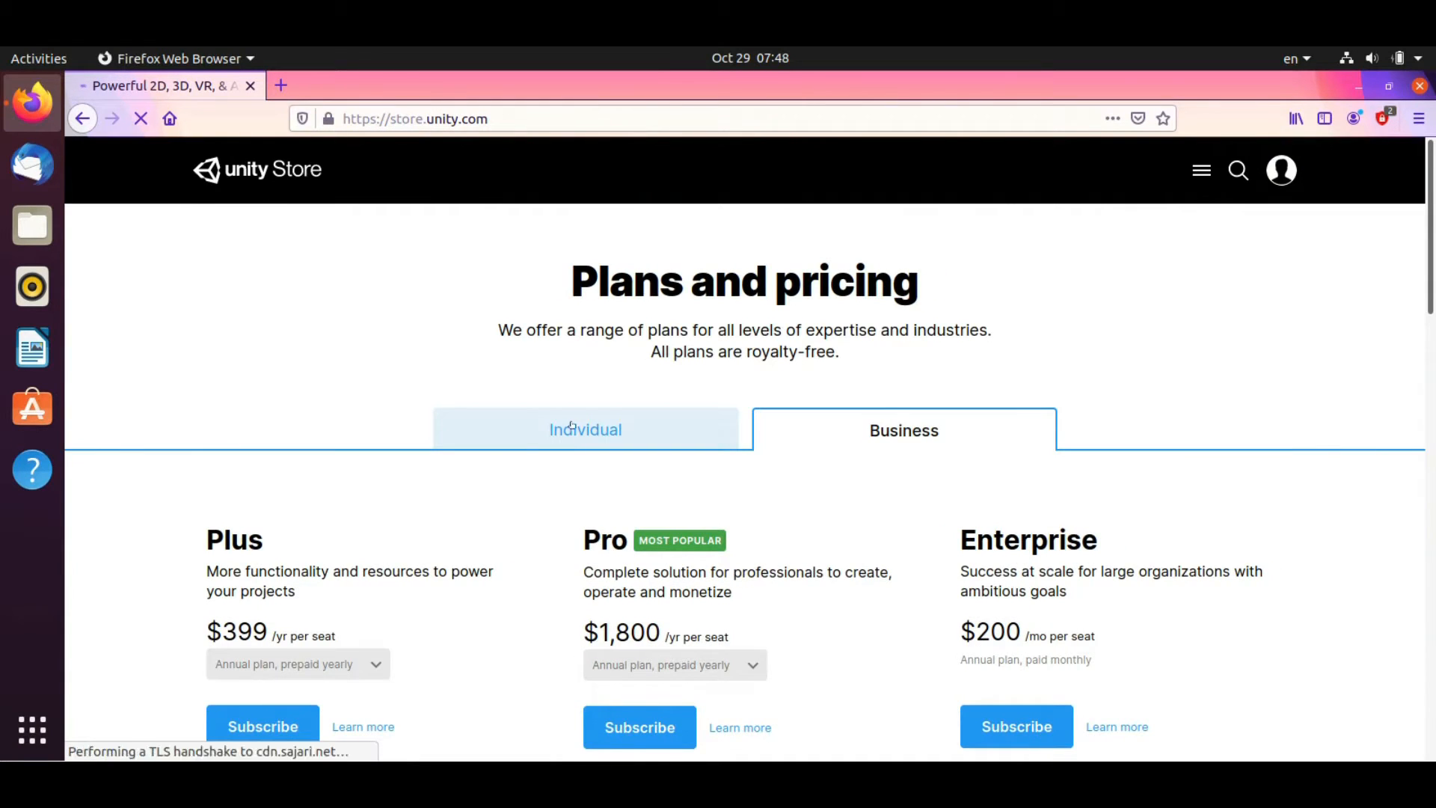
{"action": "scroll", "coordinate": [574, 426], "scroll_direction": "down", "scroll_amount": 2}
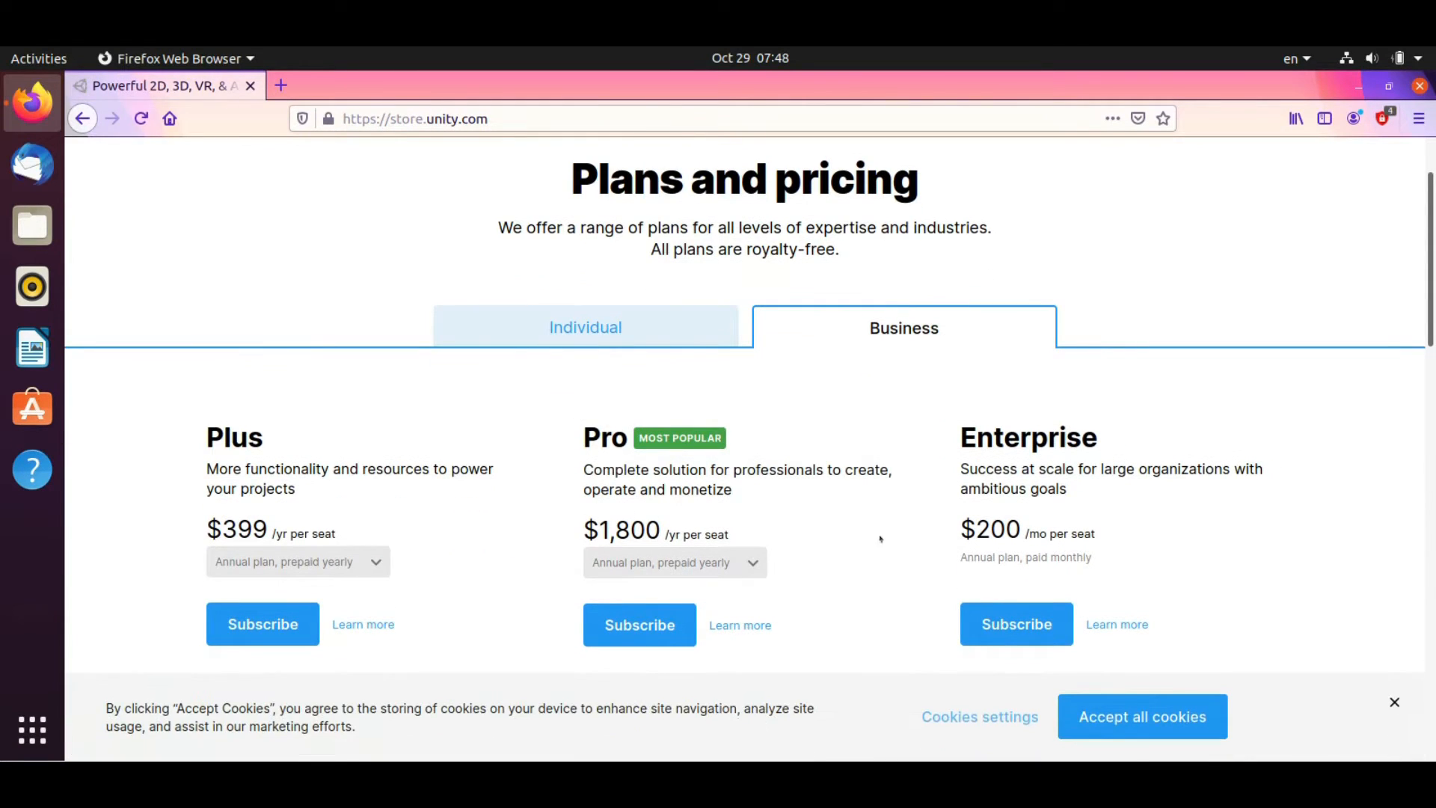
{"action": "left_click", "coordinate": [1104, 712]}
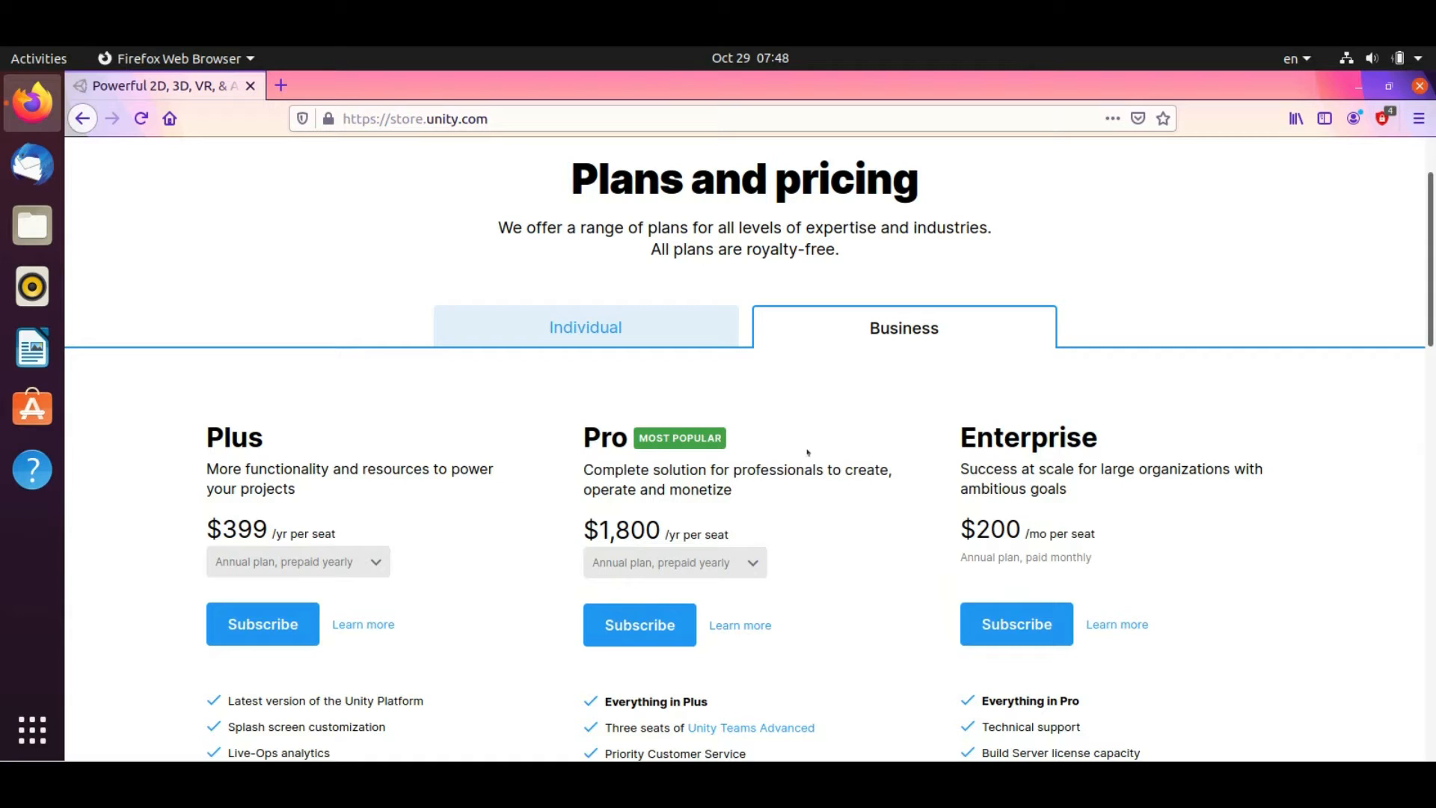
{"action": "left_click", "coordinate": [595, 332]}
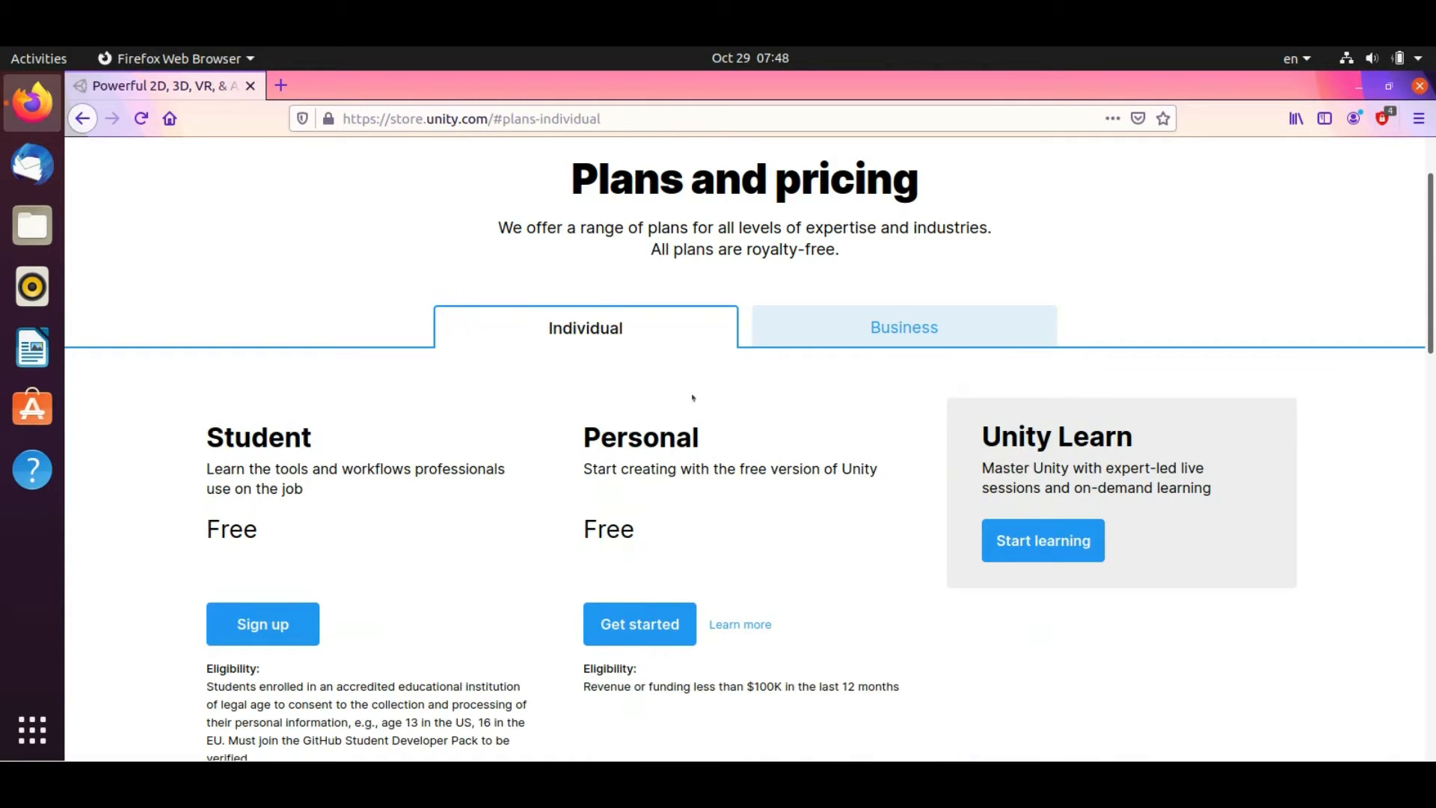
Review the Personal plan's revenue eligibility and choose Get started under Personal
{"action": "scroll", "coordinate": [693, 398], "scroll_direction": "down", "scroll_amount": 1}
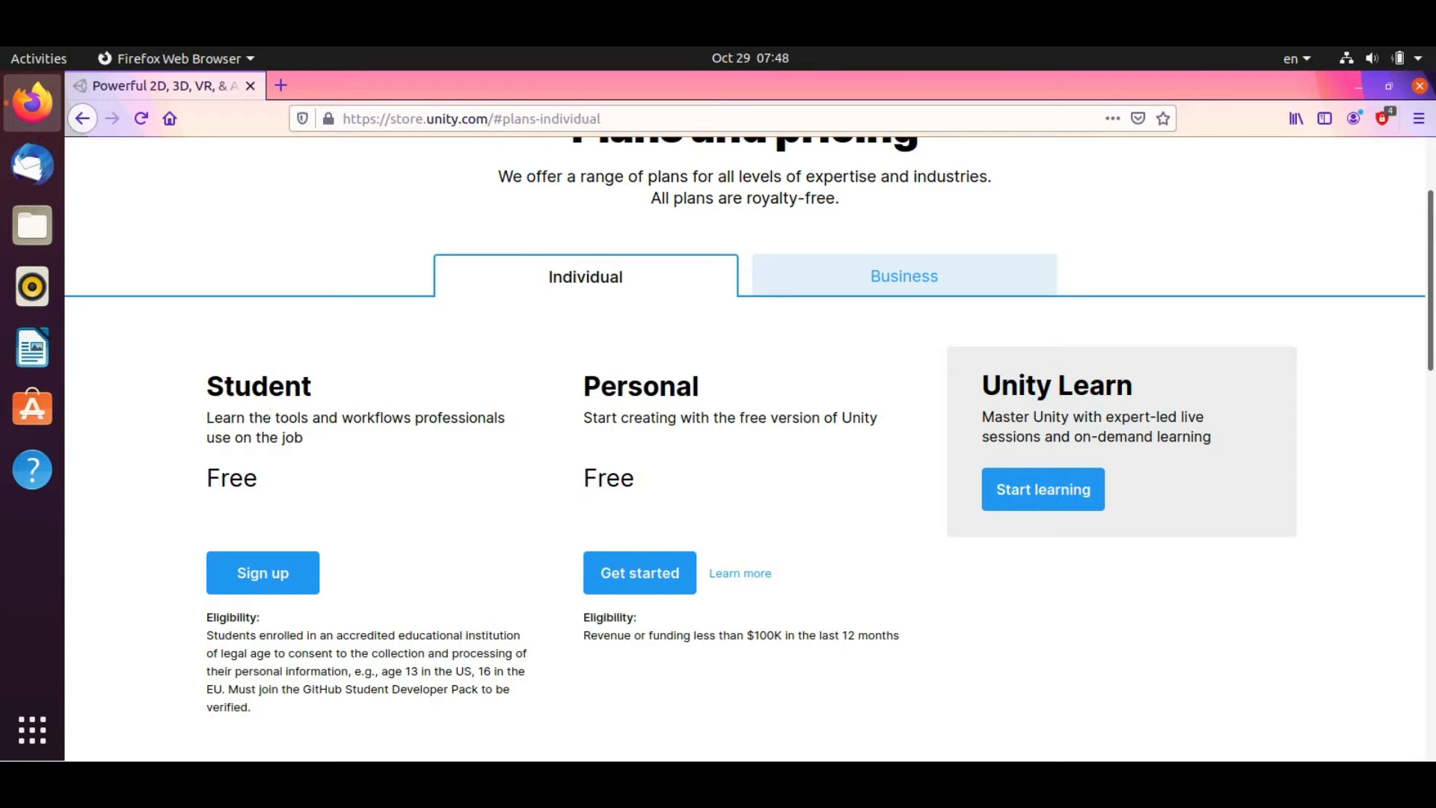
{"action": "scroll", "coordinate": [346, 419], "scroll_direction": "down", "scroll_amount": 2}
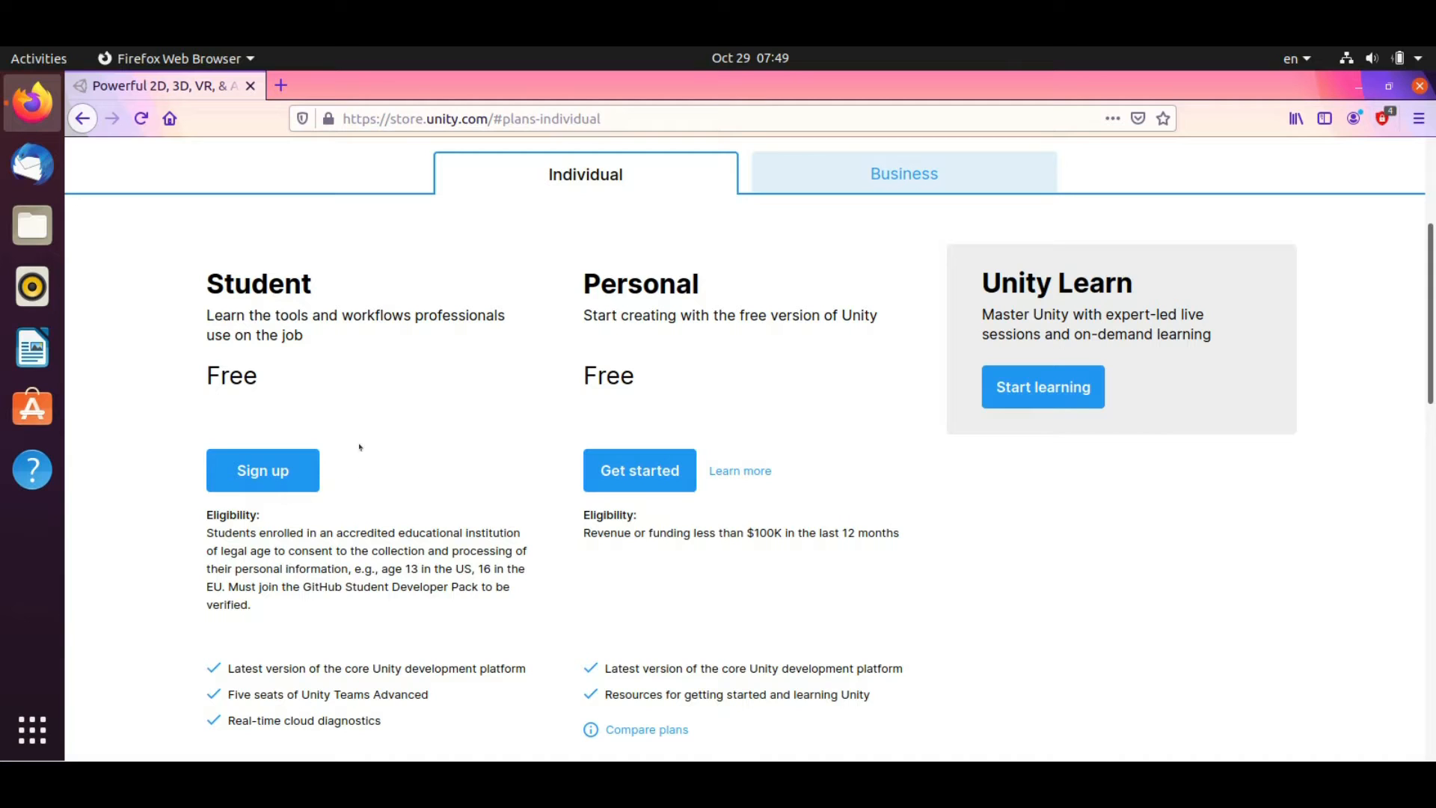
{"action": "scroll", "coordinate": [359, 447], "scroll_direction": "up", "scroll_amount": 1}
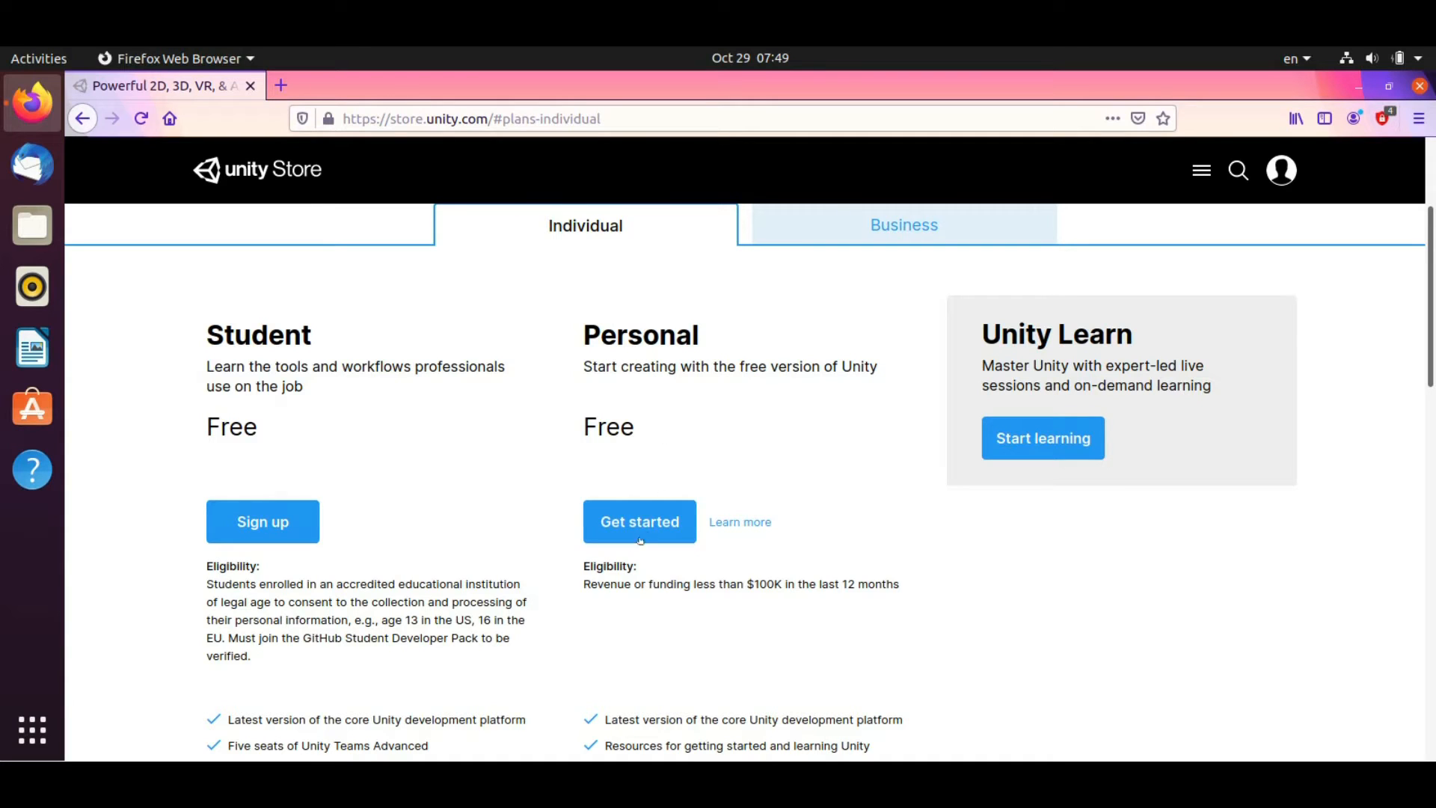
{"action": "left_click_drag", "start_coordinate": [578, 586], "coordinate": [915, 588]}
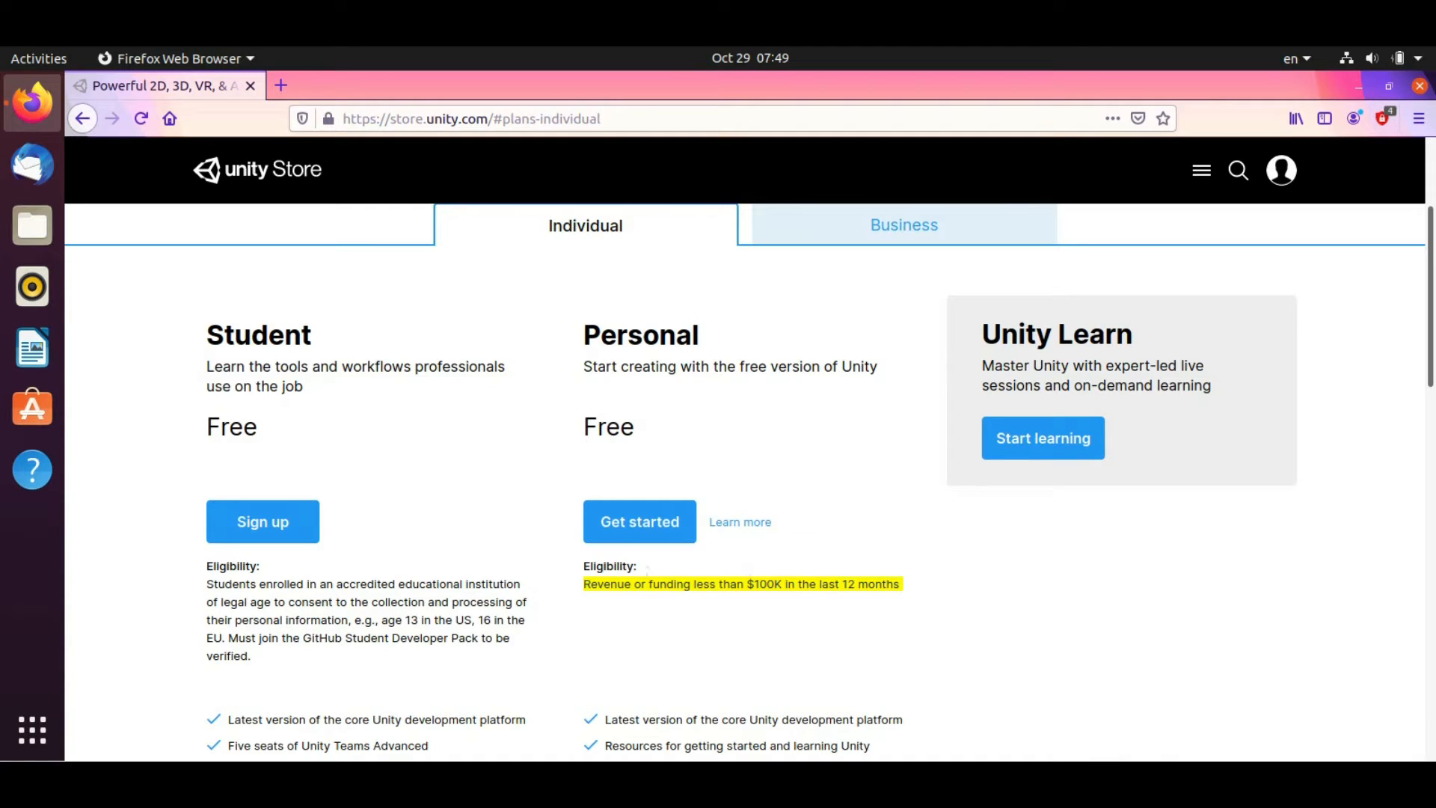
{"action": "left_click", "coordinate": [648, 522]}
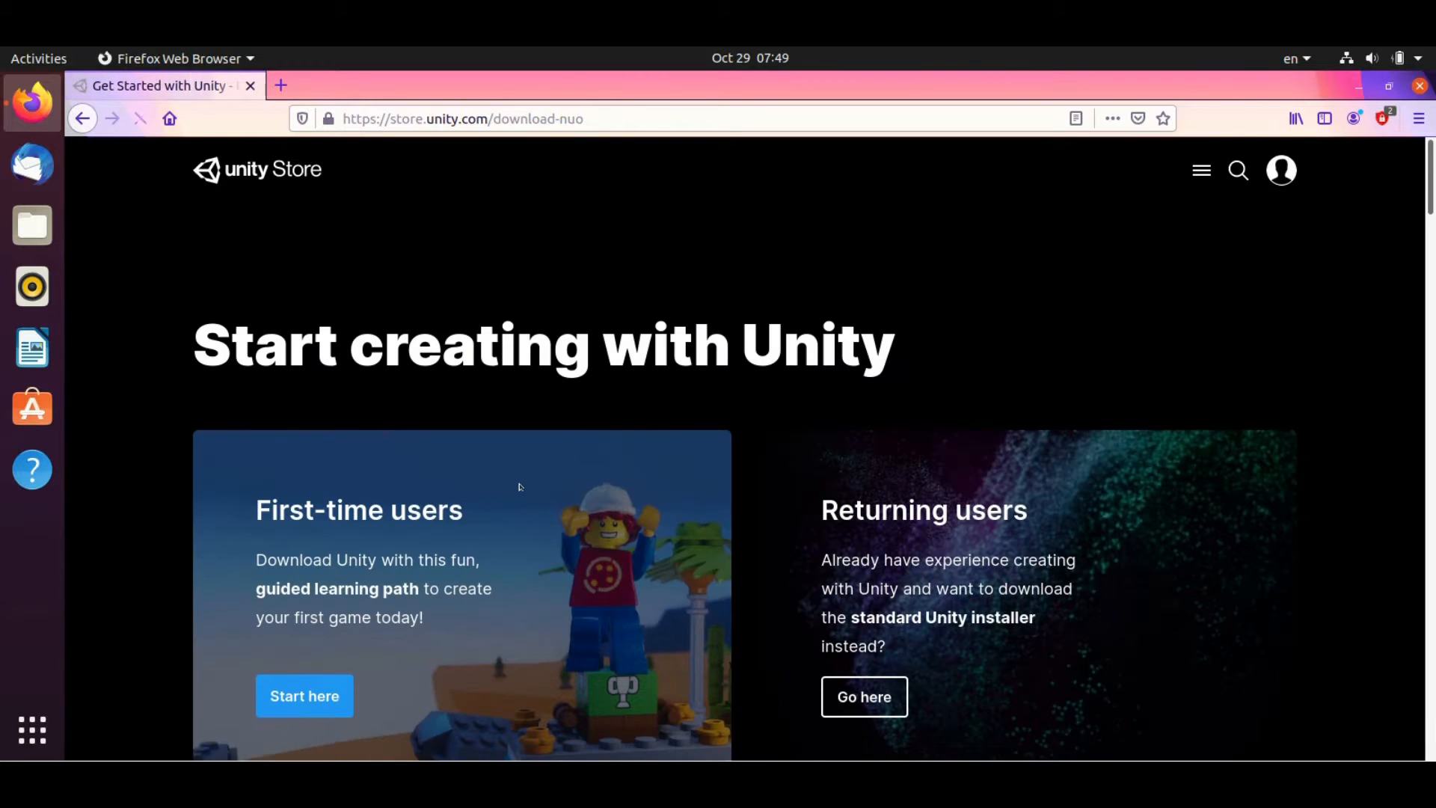
Agree to the terms, save UnityHub.AppImage, and open its Downloads folder
{"action": "scroll", "coordinate": [519, 488], "scroll_direction": "down", "scroll_amount": 1}
{"action": "left_click", "coordinate": [307, 646]}
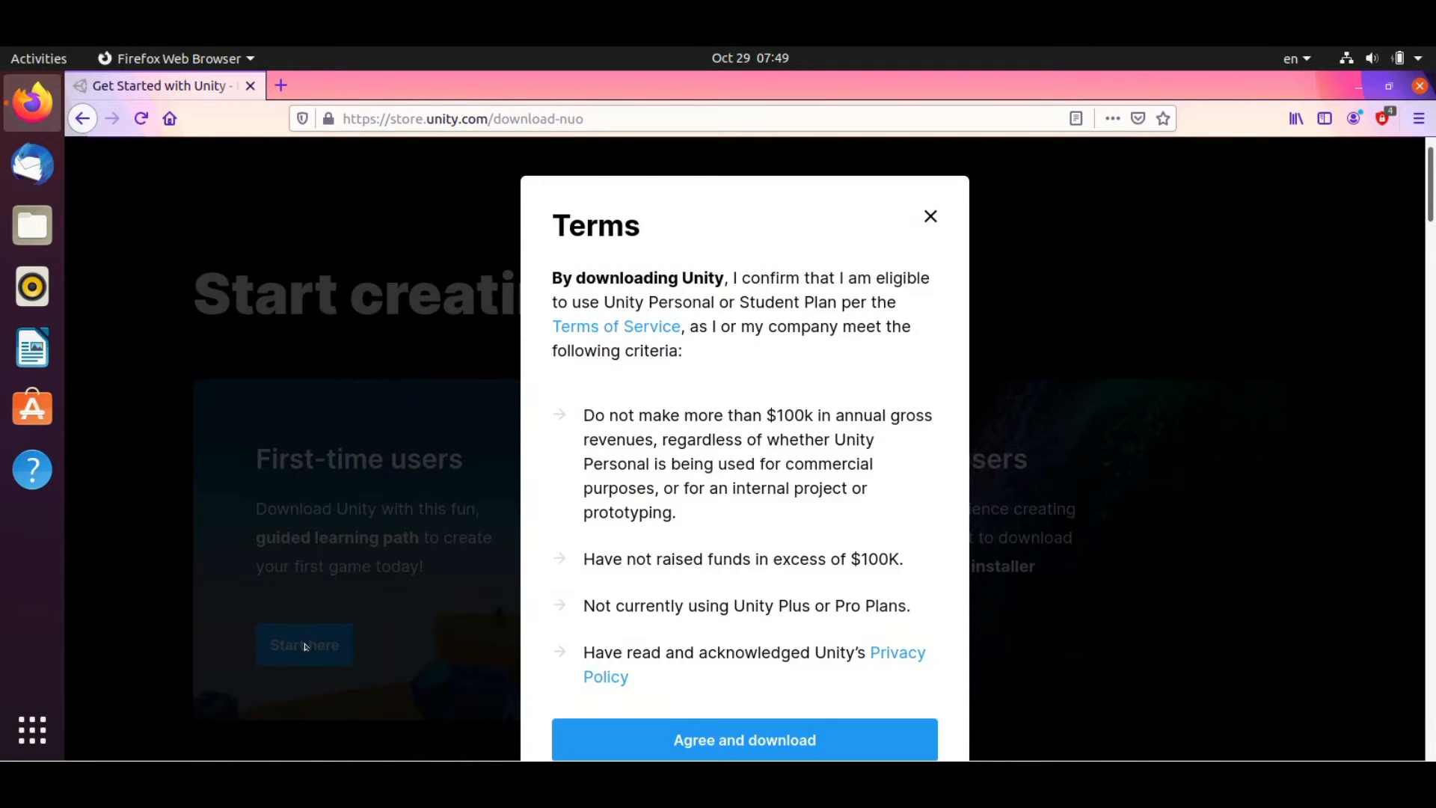
{"action": "scroll", "coordinate": [743, 357], "scroll_direction": "down", "scroll_amount": 1}
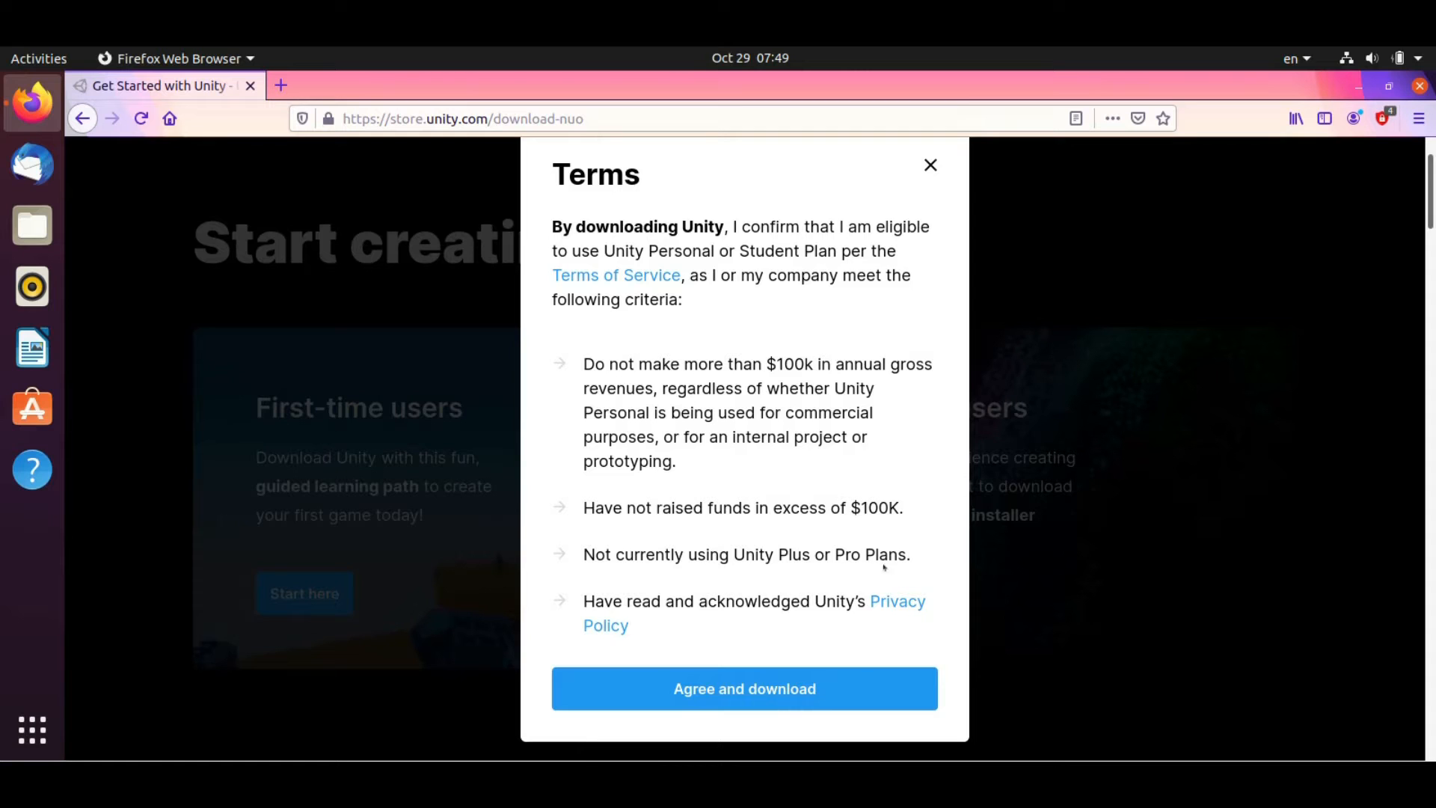
{"action": "left_click", "coordinate": [736, 683]}
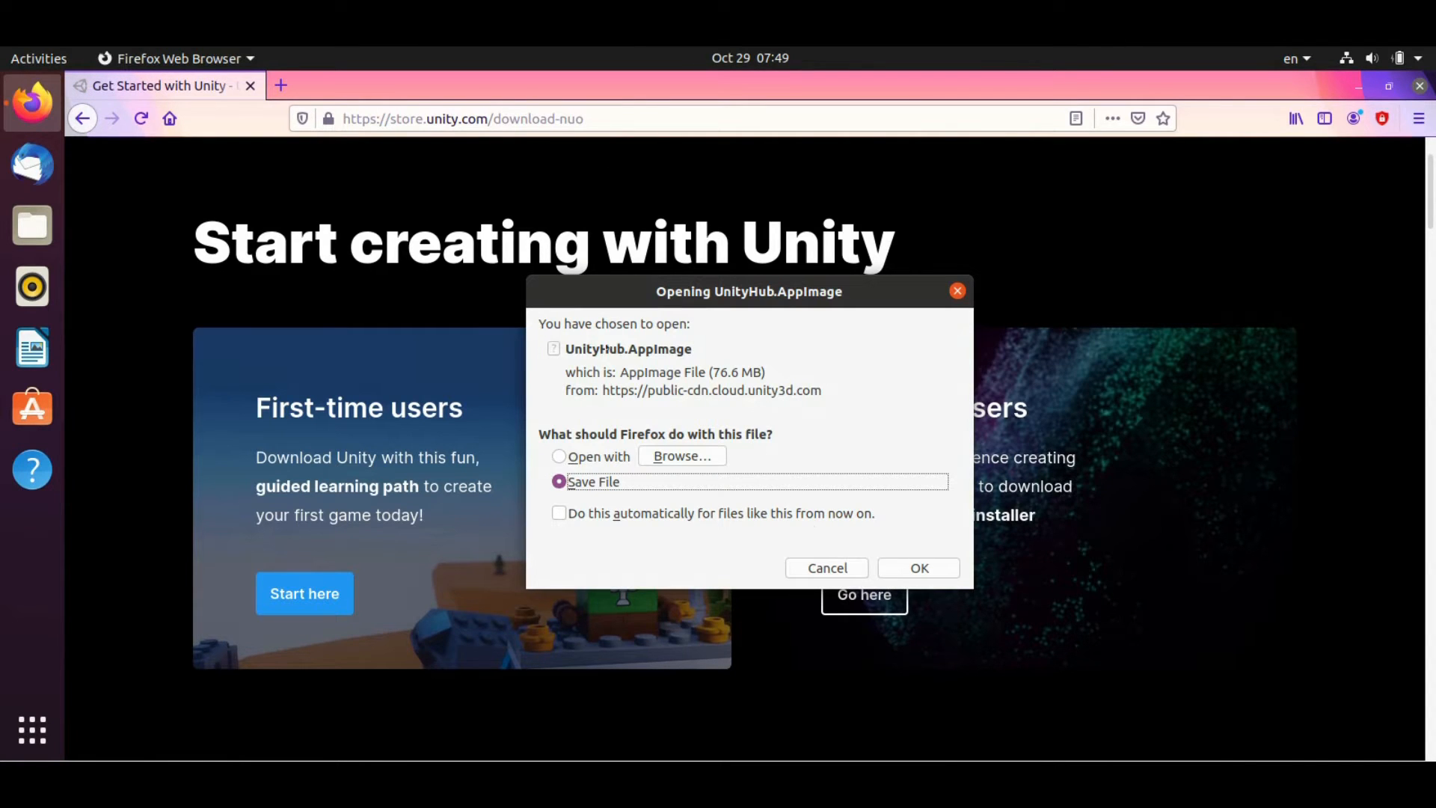
{"action": "left_click", "coordinate": [907, 571]}
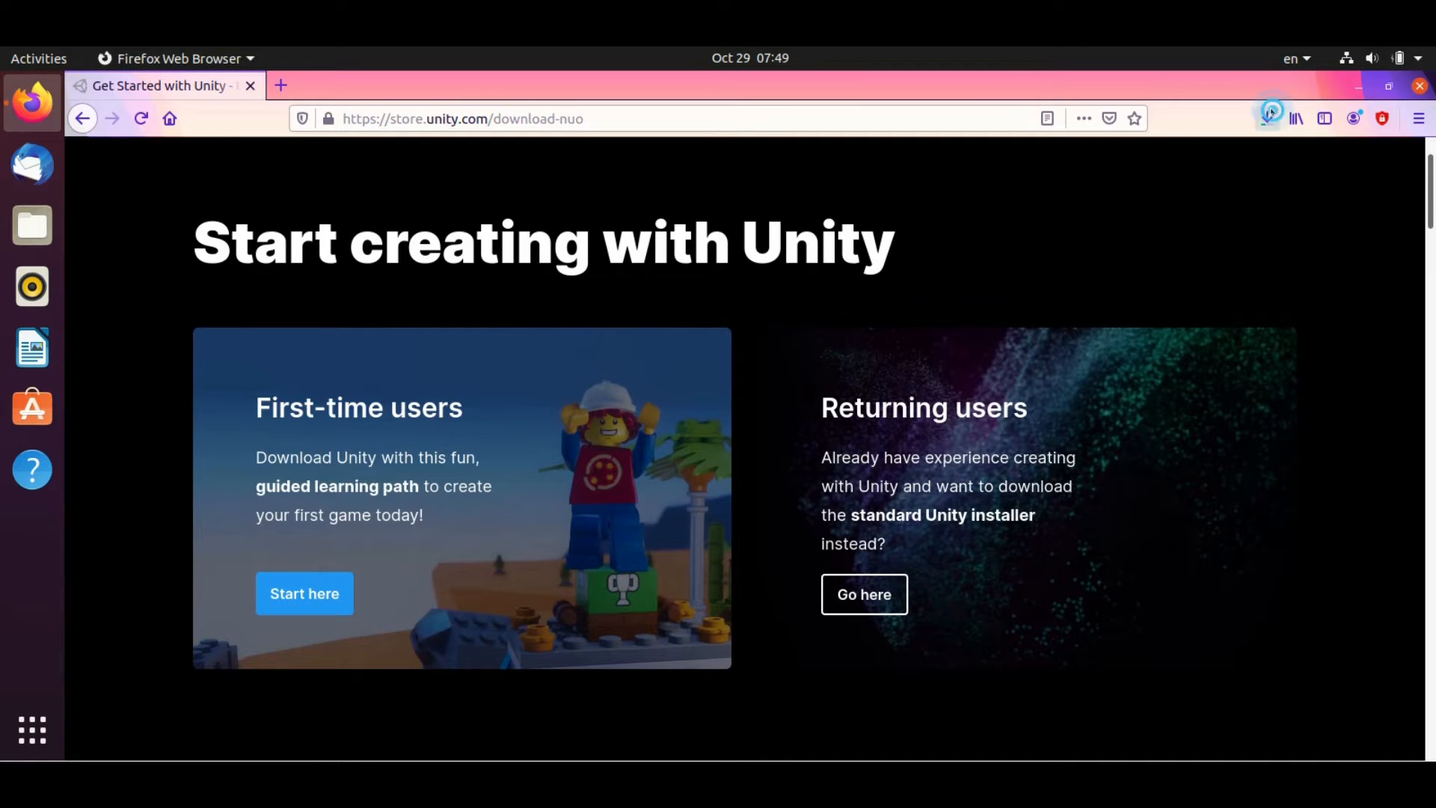
{"action": "left_click", "coordinate": [1265, 118]}
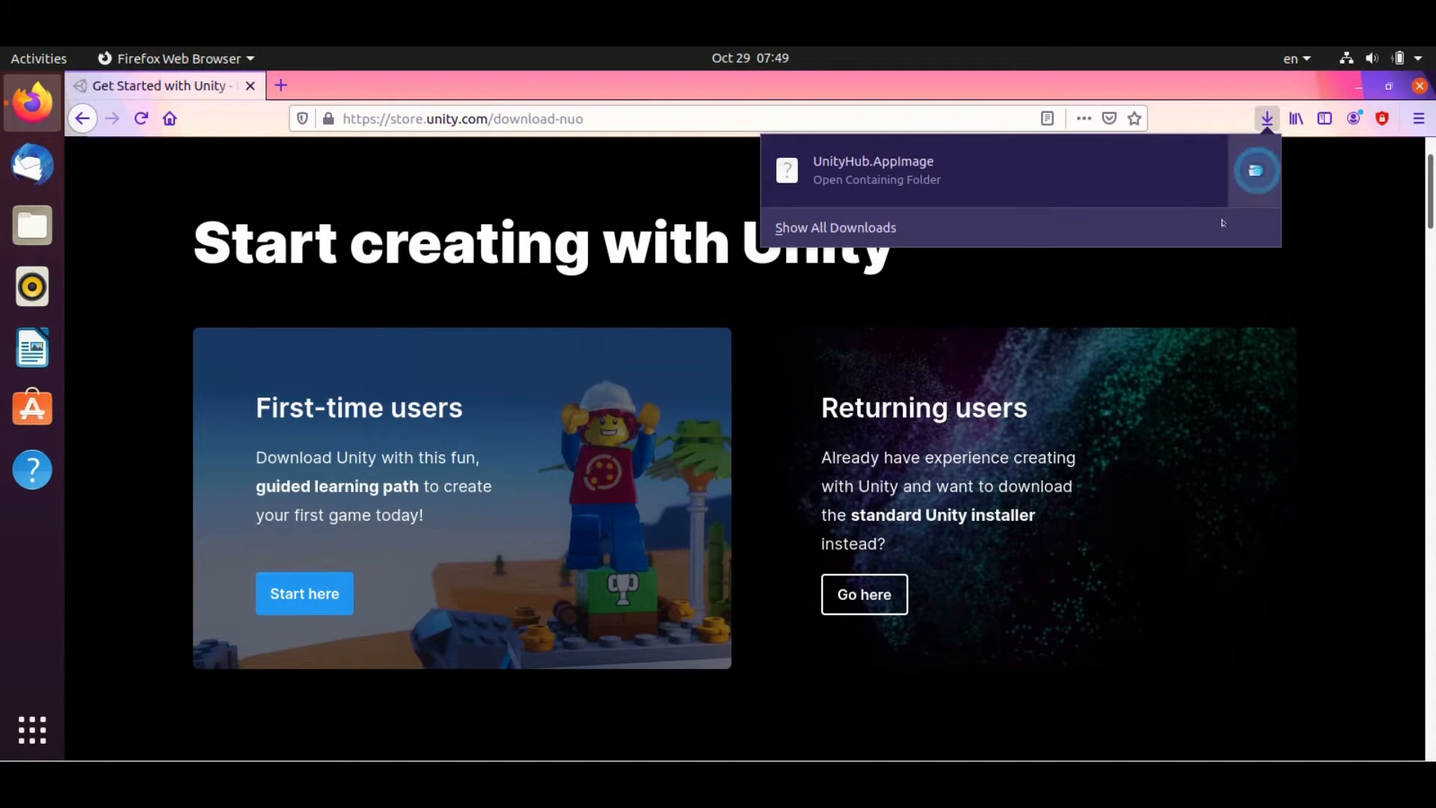
{"action": "left_click", "coordinate": [1254, 171]}
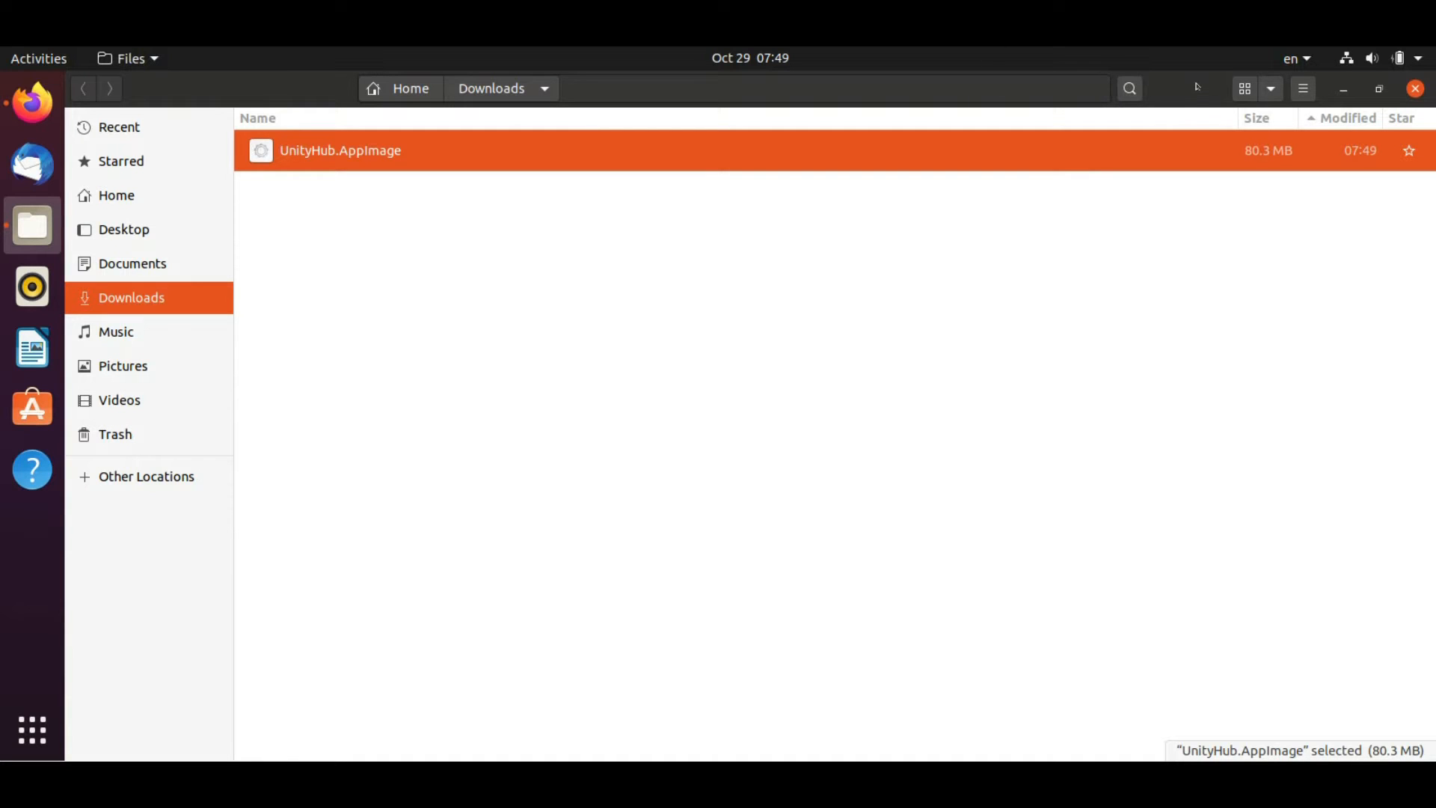
Close Firefox and maximize the Files window
{"action": "left_click_drag", "start_coordinate": [1198, 90], "coordinate": [1115, 193]}
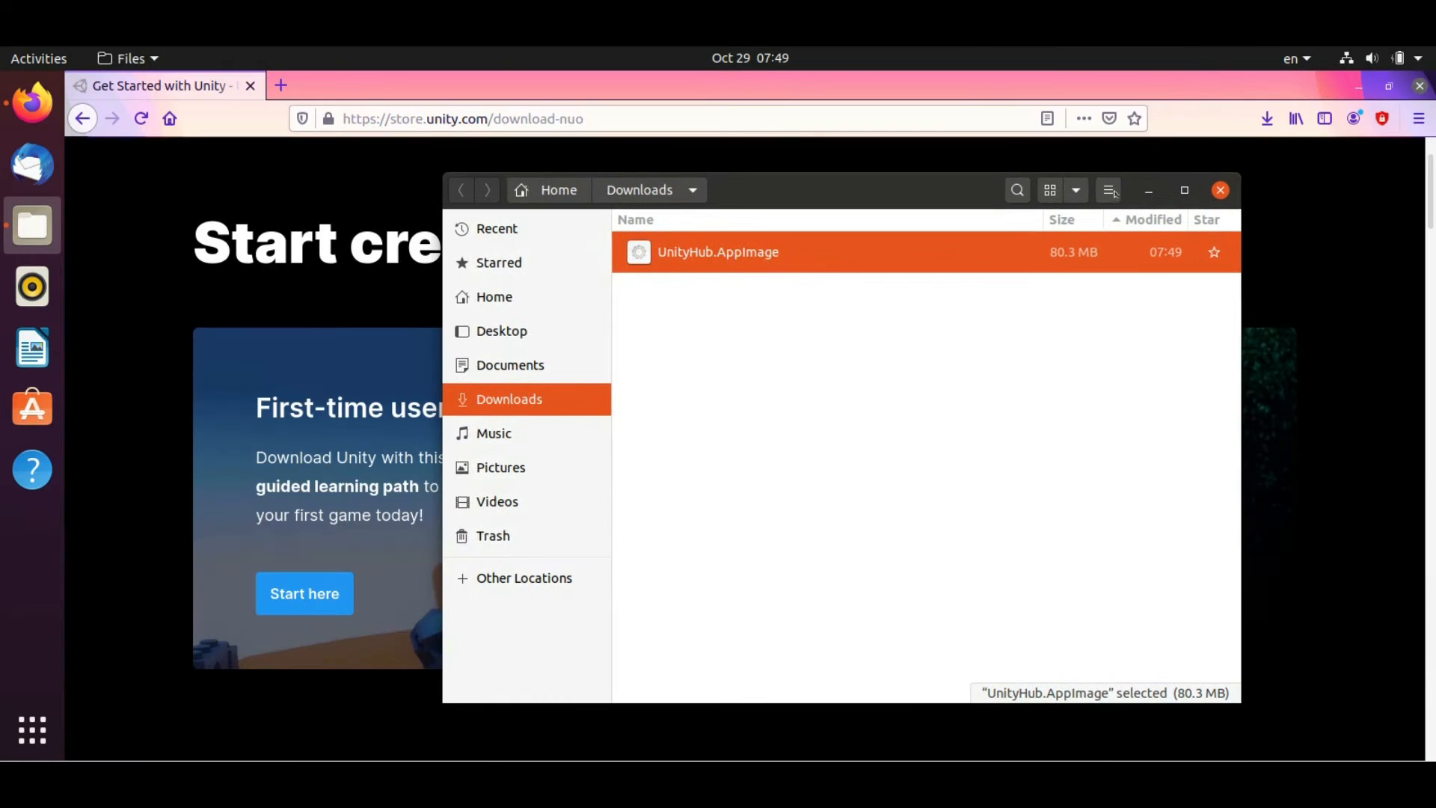
{"action": "left_click", "coordinate": [1420, 86]}
{"action": "left_click", "coordinate": [1184, 191]}
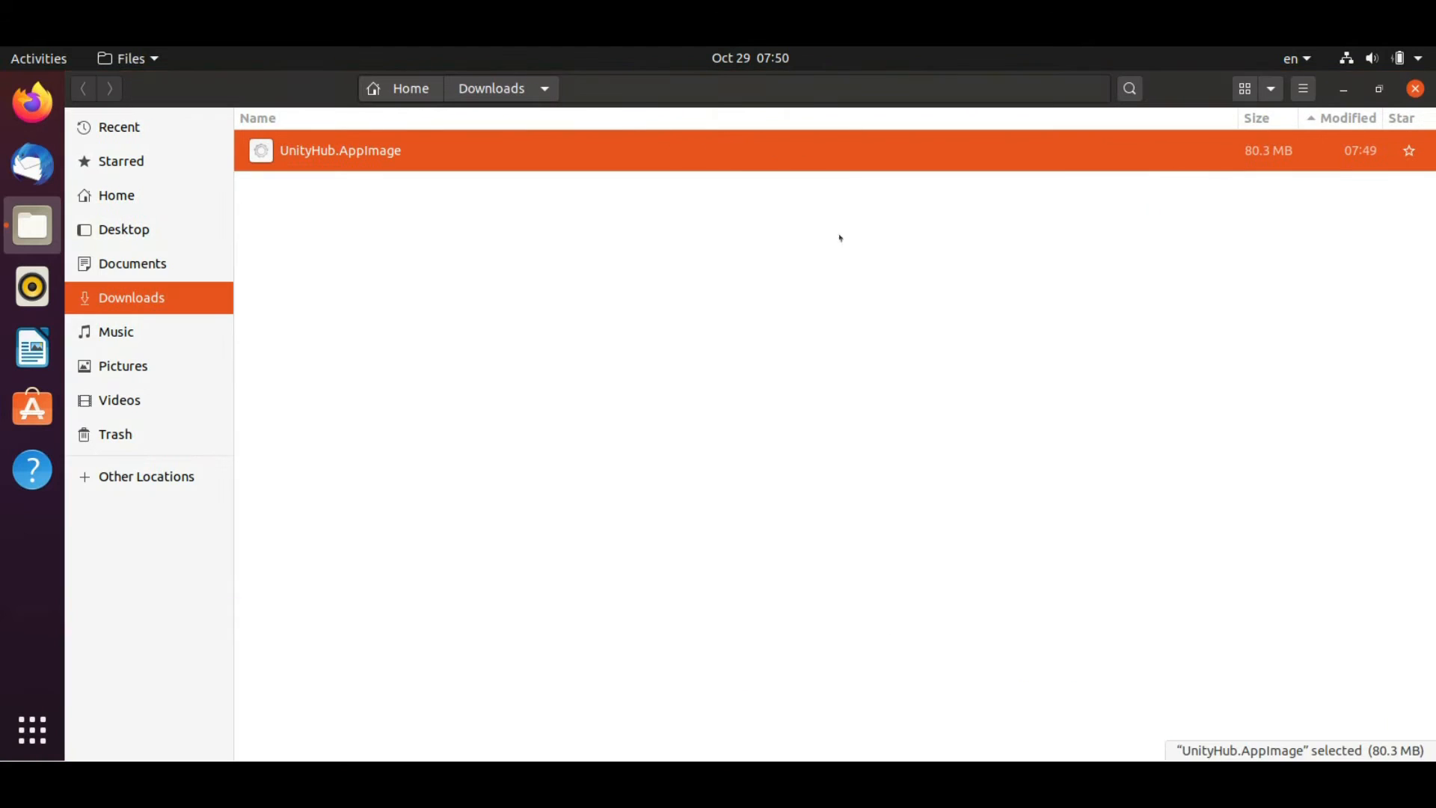
Allow UnityHub.AppImage to execute as a program in its Permissions properties
{"action": "right_click", "coordinate": [314, 154]}
{"action": "left_click", "coordinate": [479, 420]}
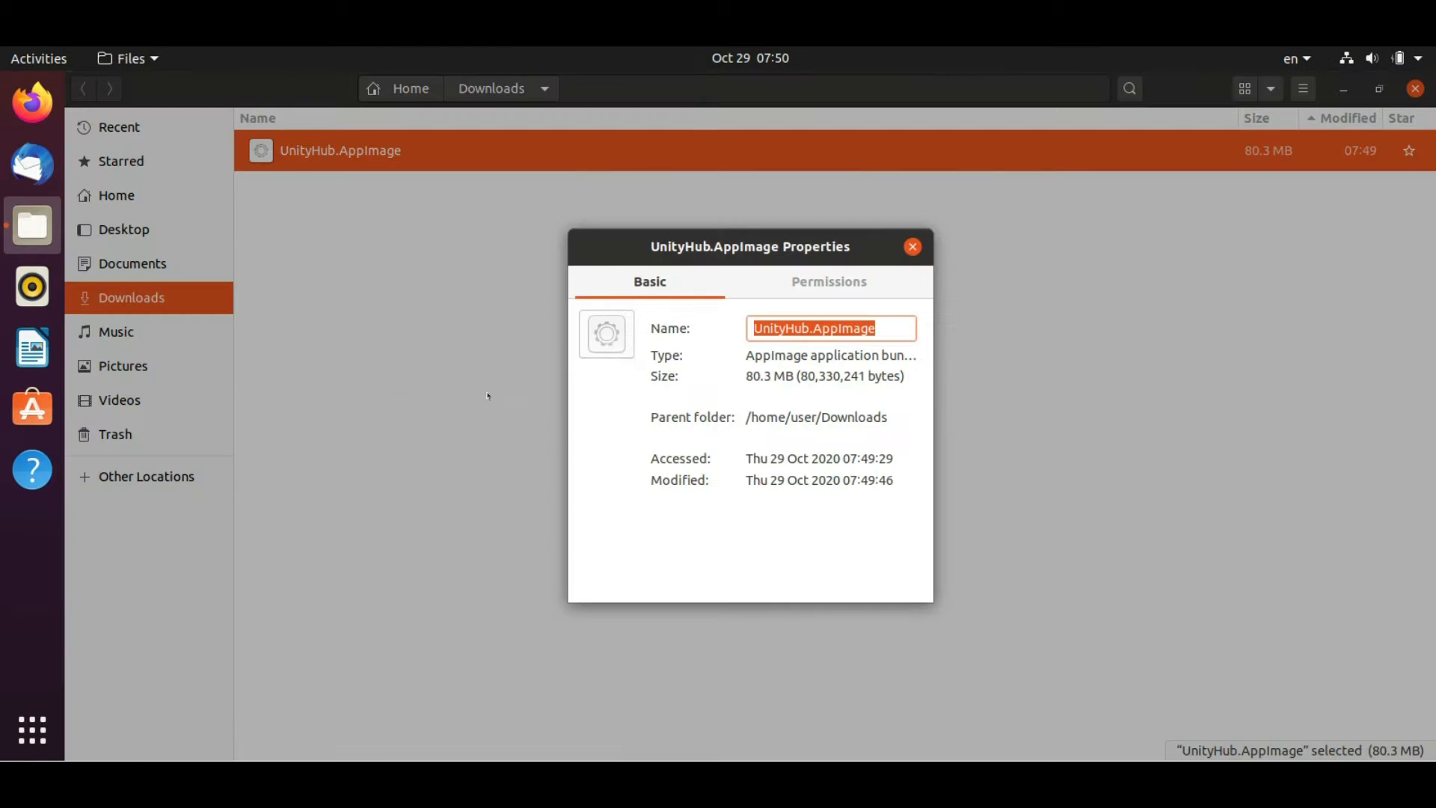
{"action": "left_click", "coordinate": [755, 283]}
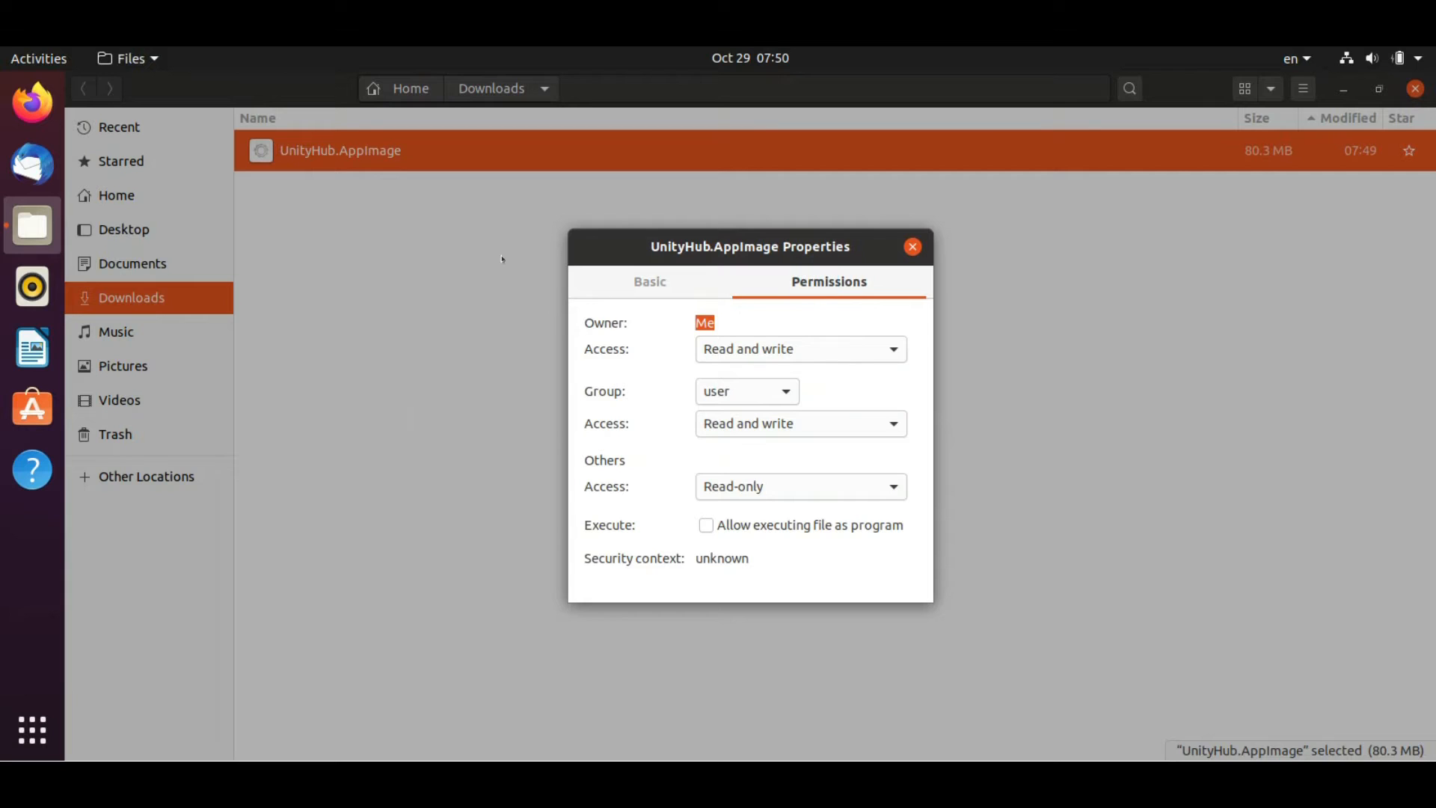
{"action": "left_click", "coordinate": [748, 526]}
{"action": "left_click", "coordinate": [913, 247]}
Run UnityHub.AppImage from its right-click menu
{"action": "right_click", "coordinate": [363, 153]}
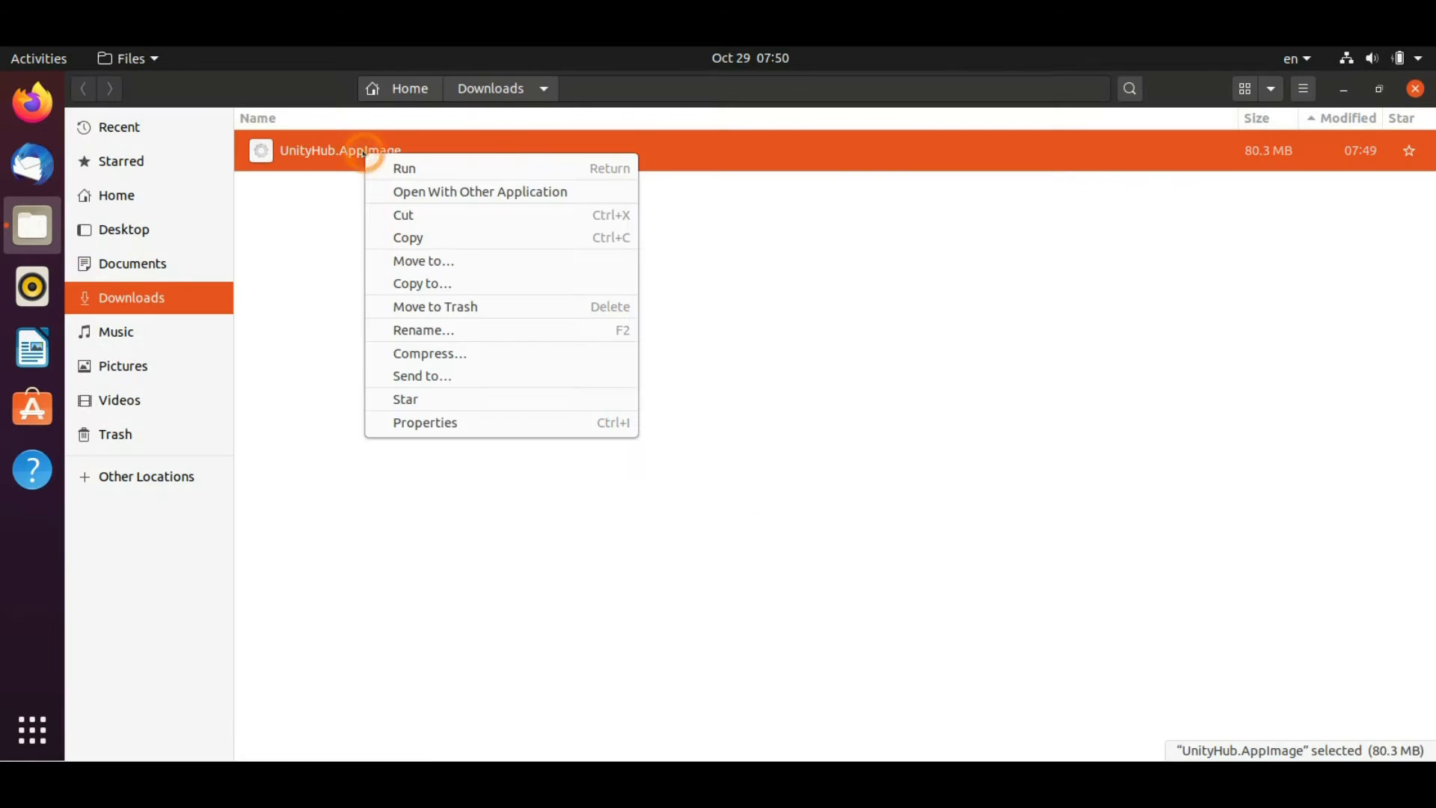
{"action": "left_click", "coordinate": [292, 187]}
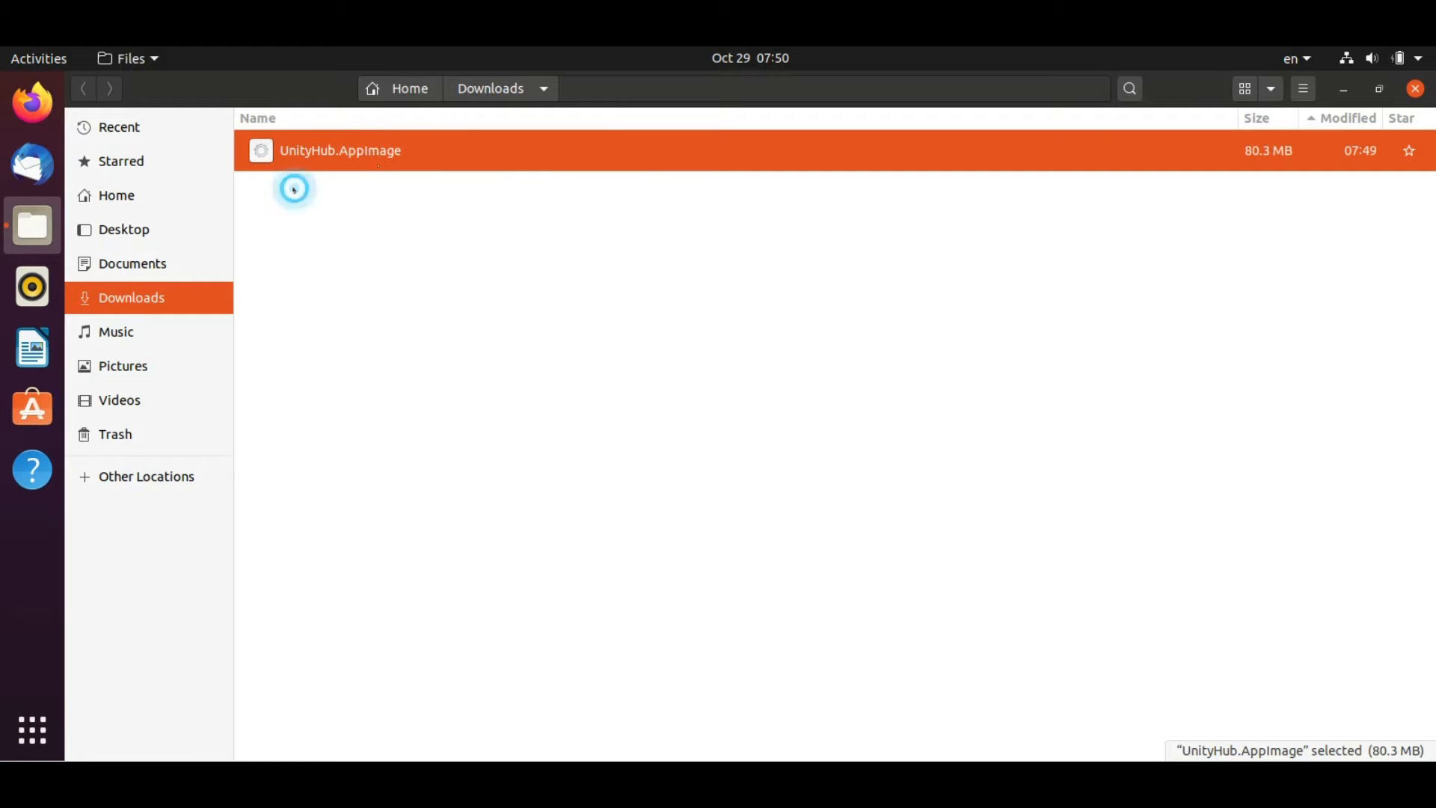
{"action": "right_click", "coordinate": [352, 154]}
{"action": "left_click", "coordinate": [398, 161]}
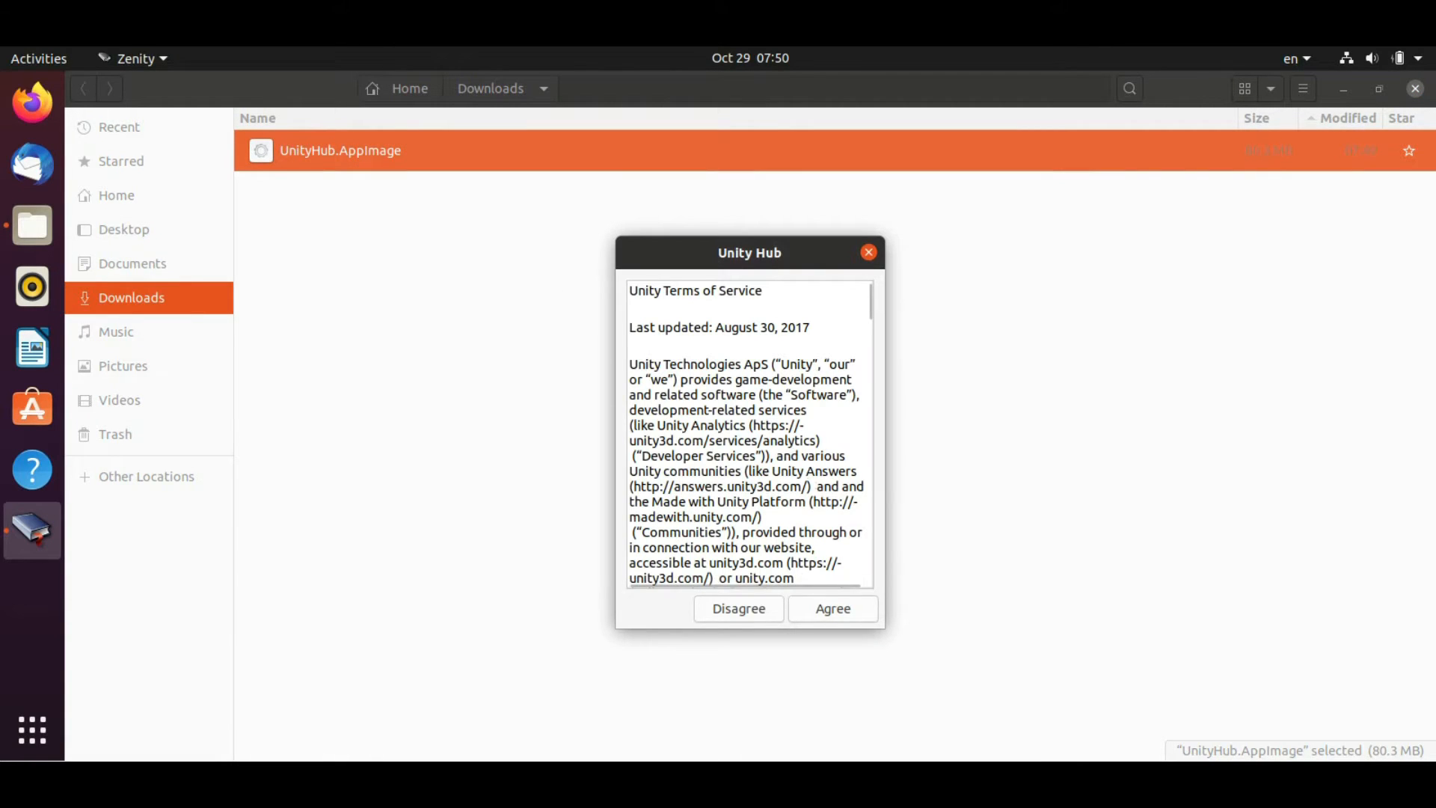
Widen the Unity Hub Terms of Service window and agree to the terms
{"action": "scroll", "coordinate": [875, 336], "scroll_direction": "down", "scroll_amount": 10}
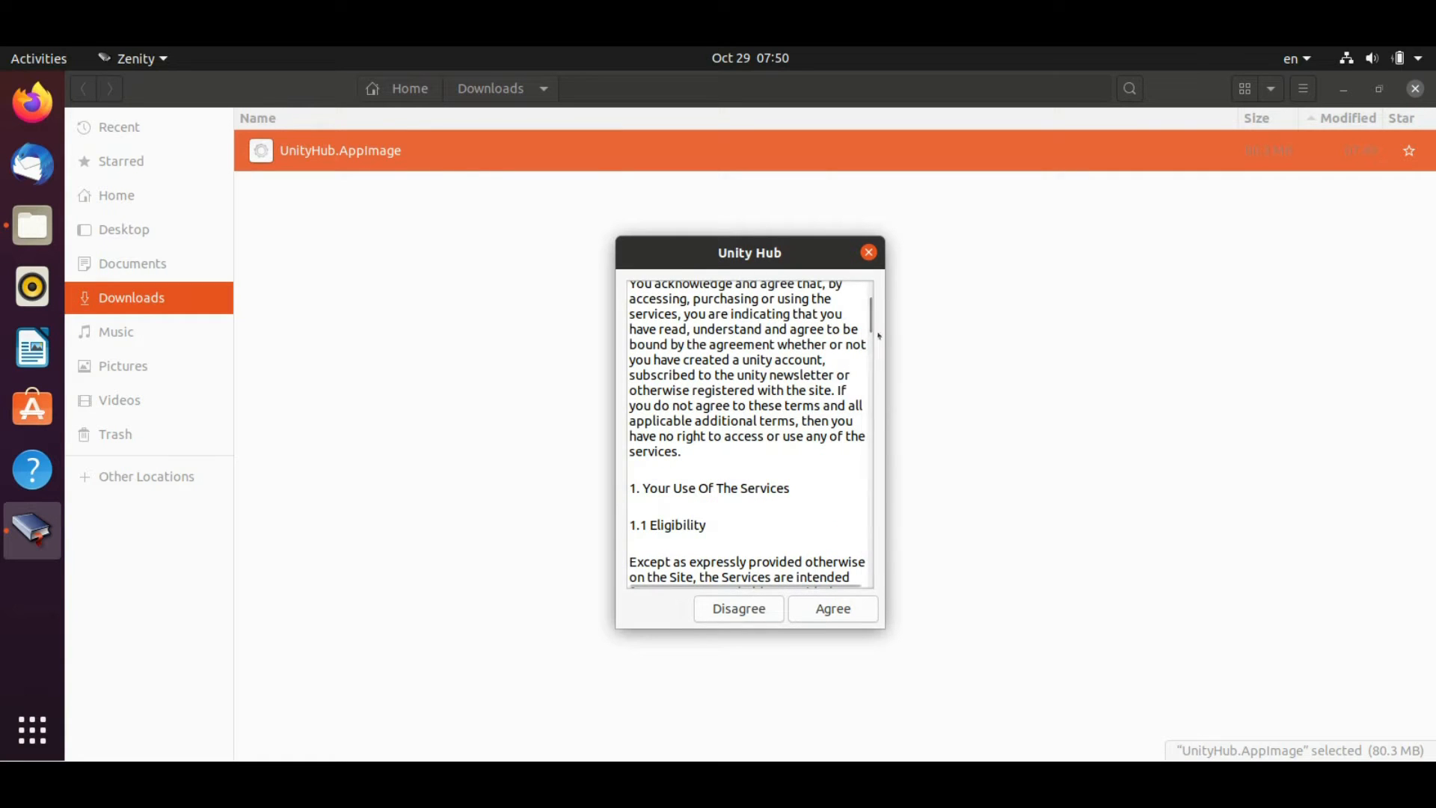
{"action": "left_click_drag", "start_coordinate": [885, 329], "coordinate": [1357, 313]}
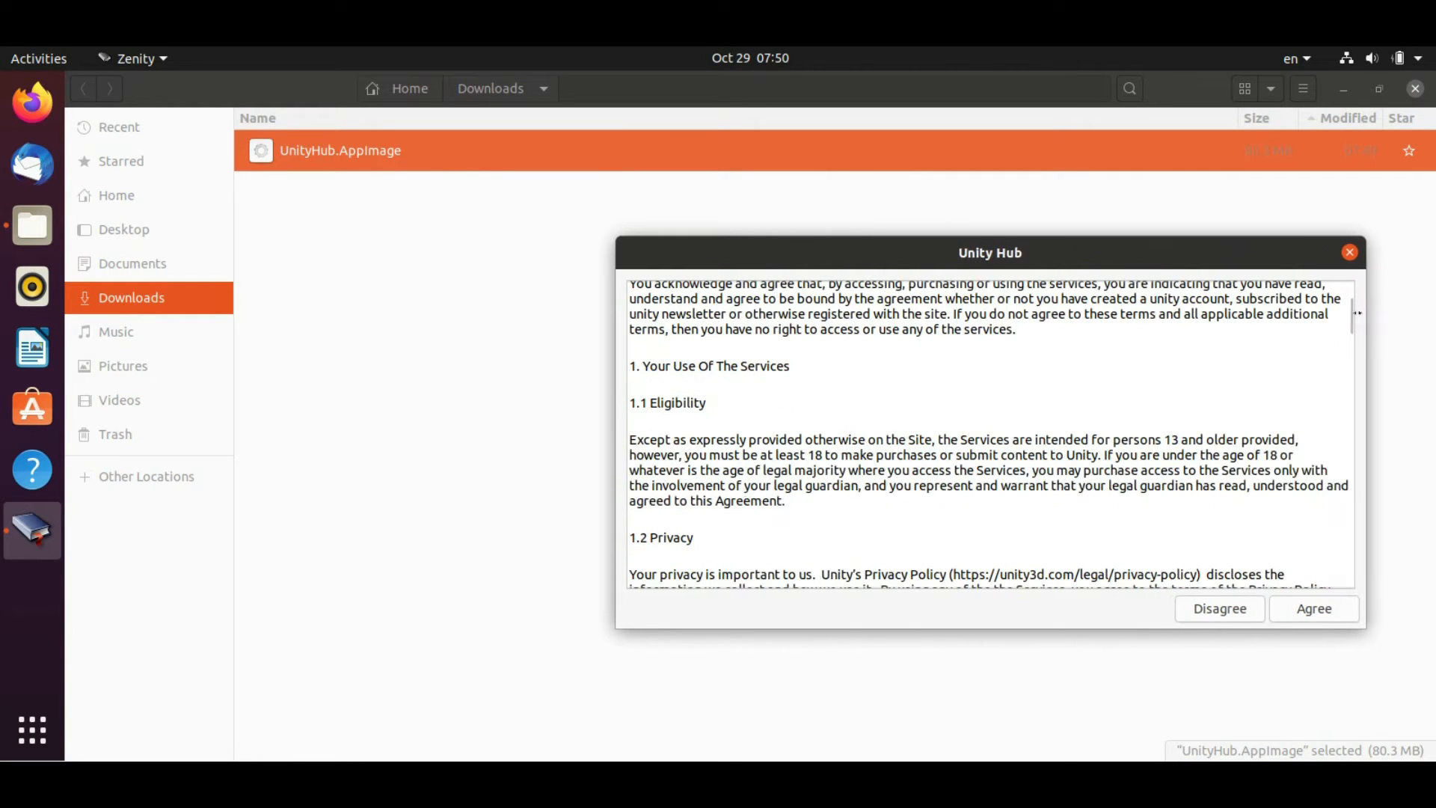
{"action": "left_click", "coordinate": [1314, 607]}
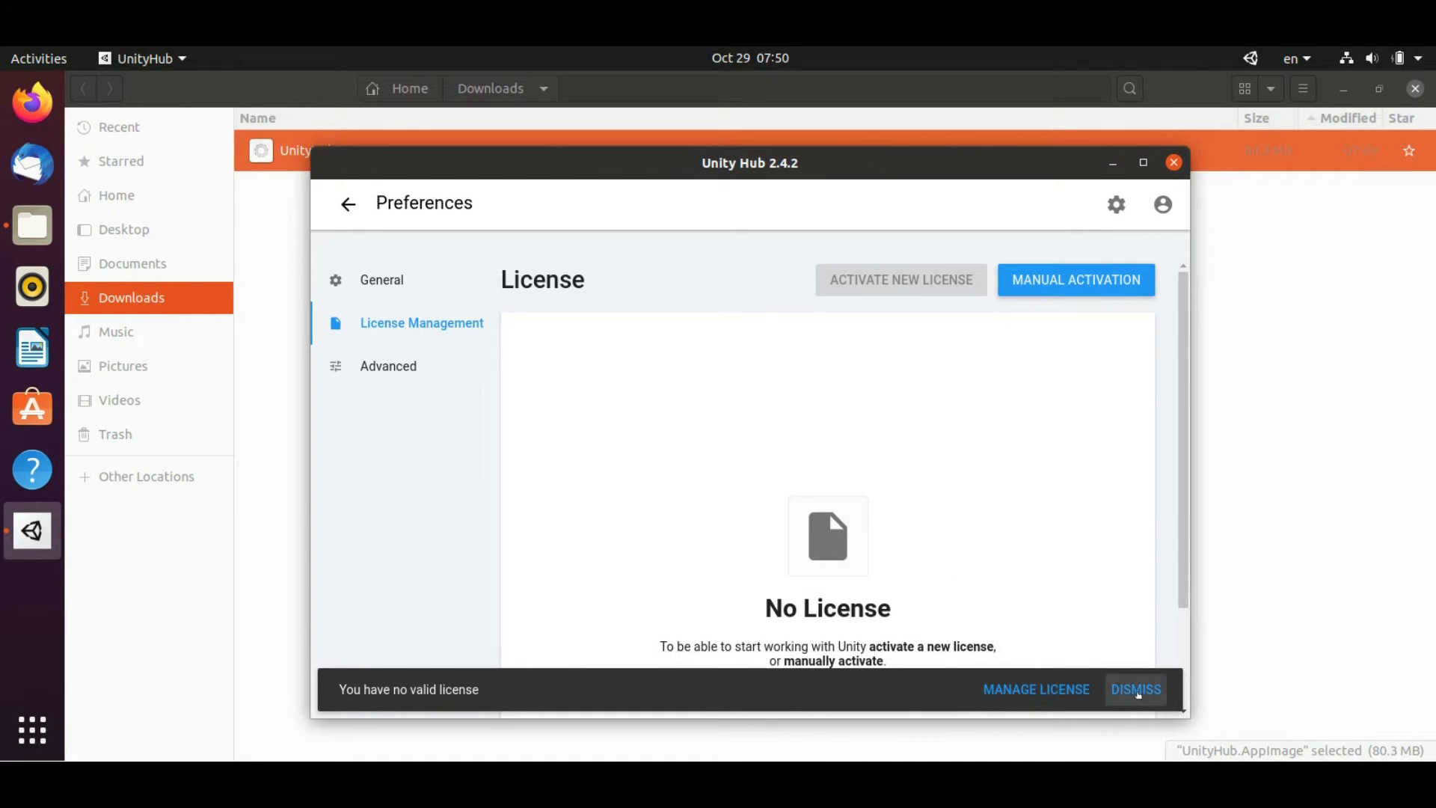
Dismiss the license and login notices, show Installs, and move the Hub window up-left
{"action": "left_click", "coordinate": [1138, 691]}
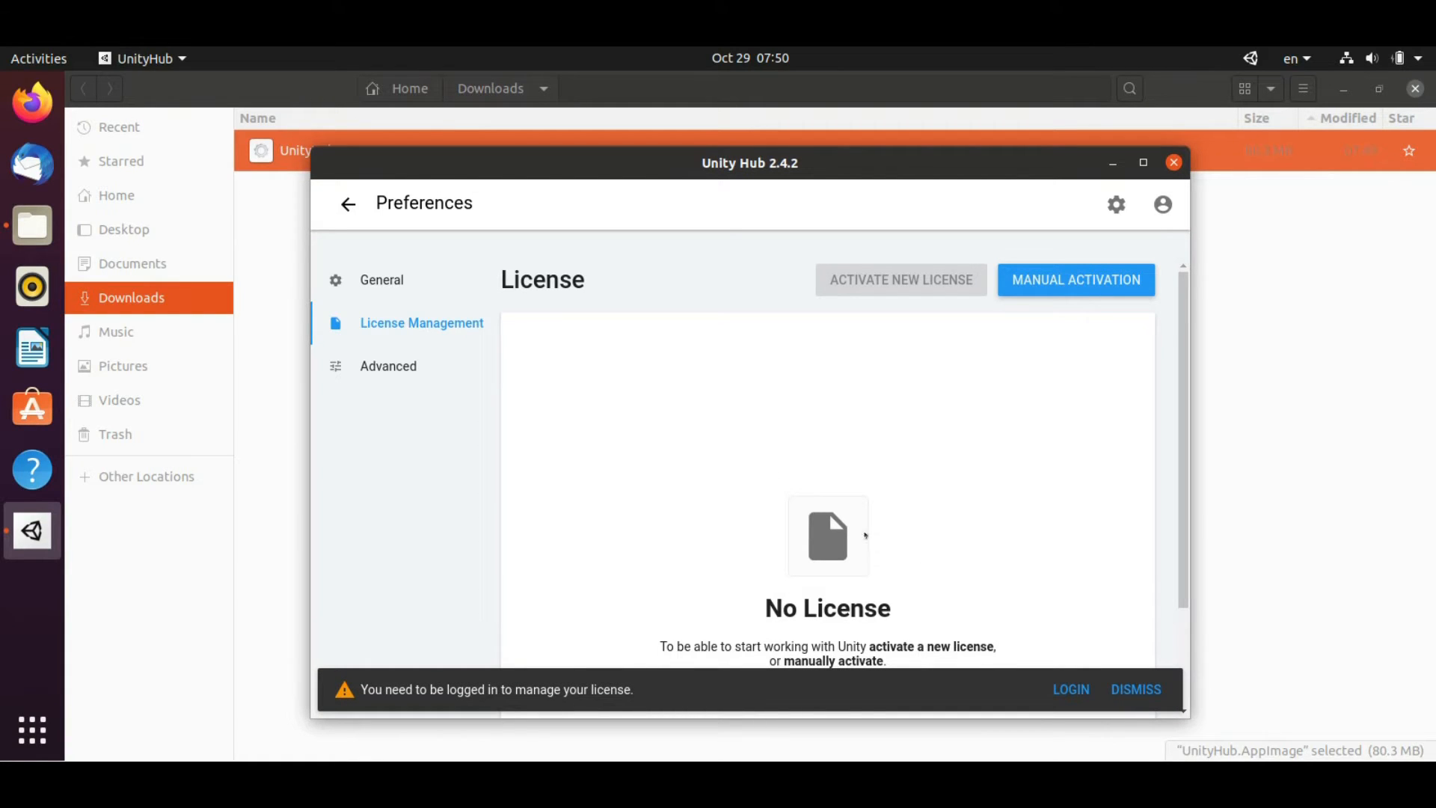
{"action": "left_click", "coordinate": [1136, 689]}
{"action": "left_click", "coordinate": [357, 209]}
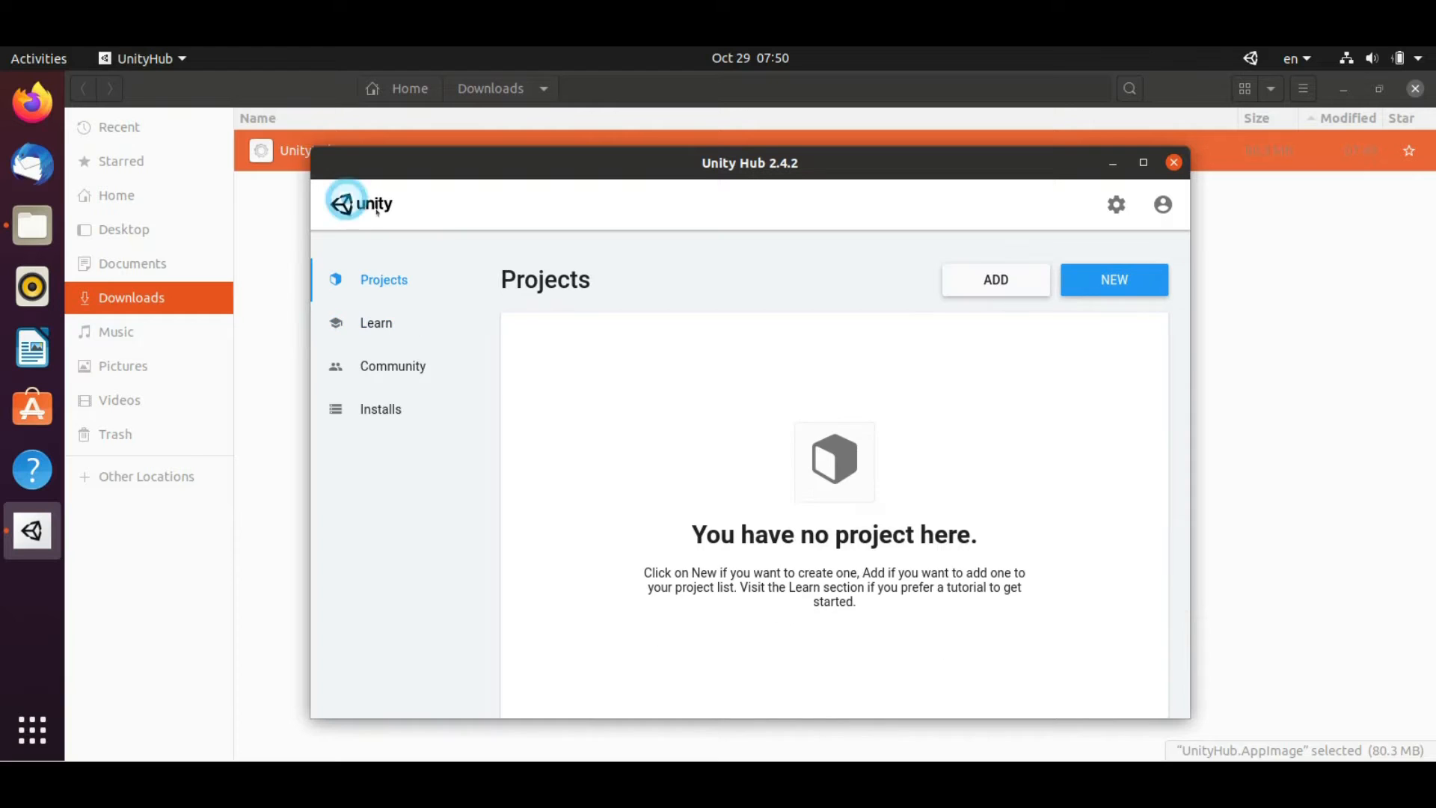
{"action": "left_click", "coordinate": [382, 410]}
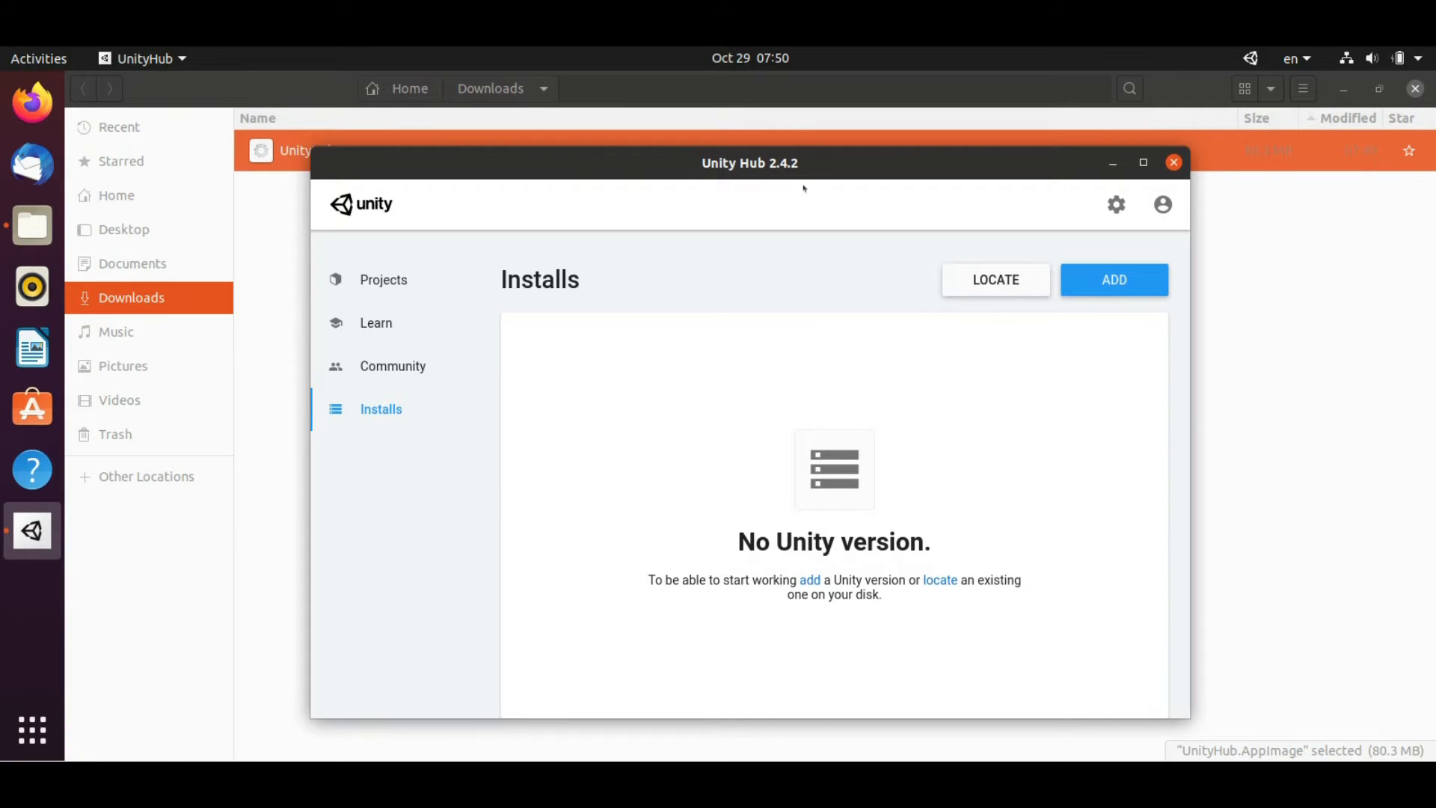
{"action": "left_click_drag", "start_coordinate": [827, 167], "coordinate": [747, 123]}
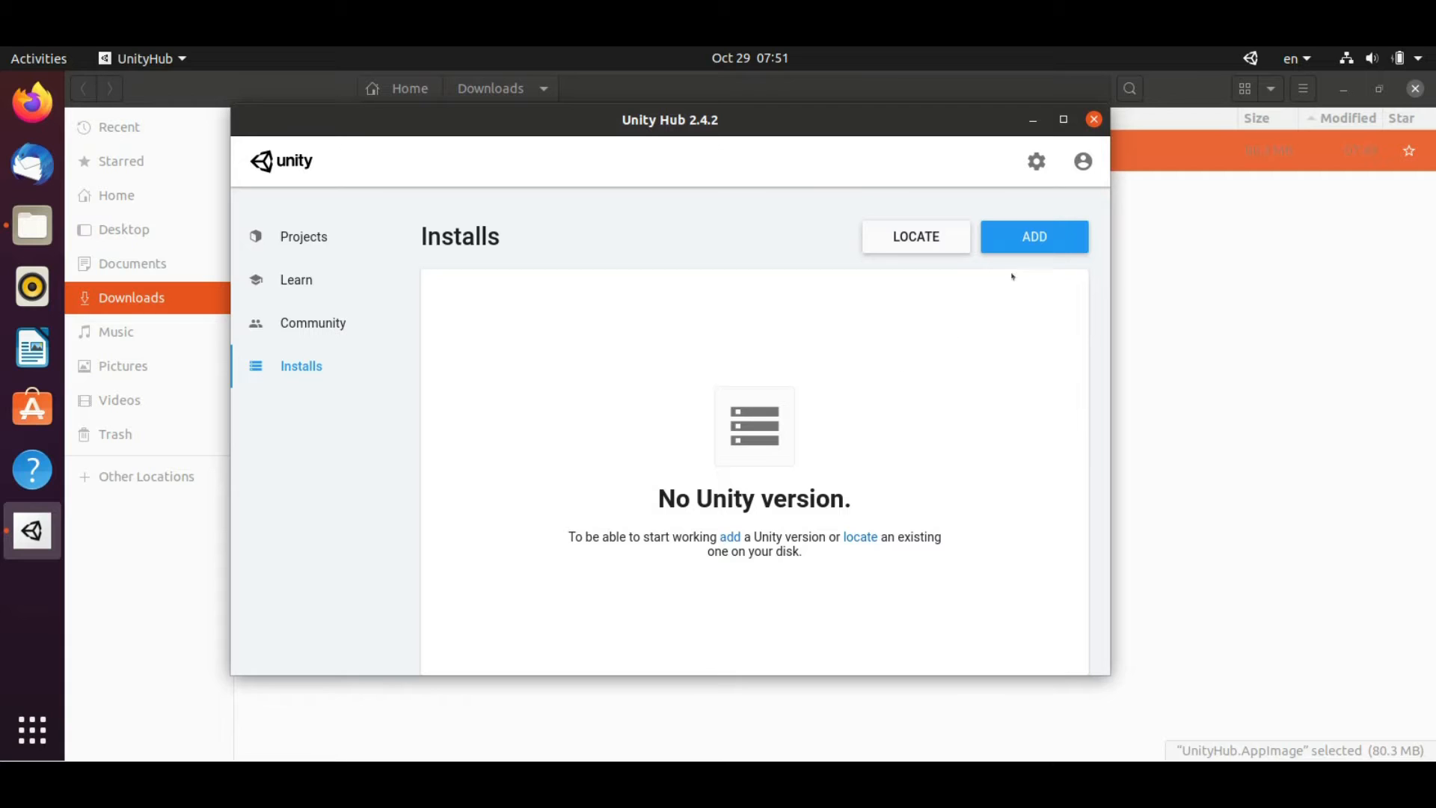
Add Unity version 2020.1.11f1 and continue to module selection
{"action": "left_click", "coordinate": [1040, 237]}
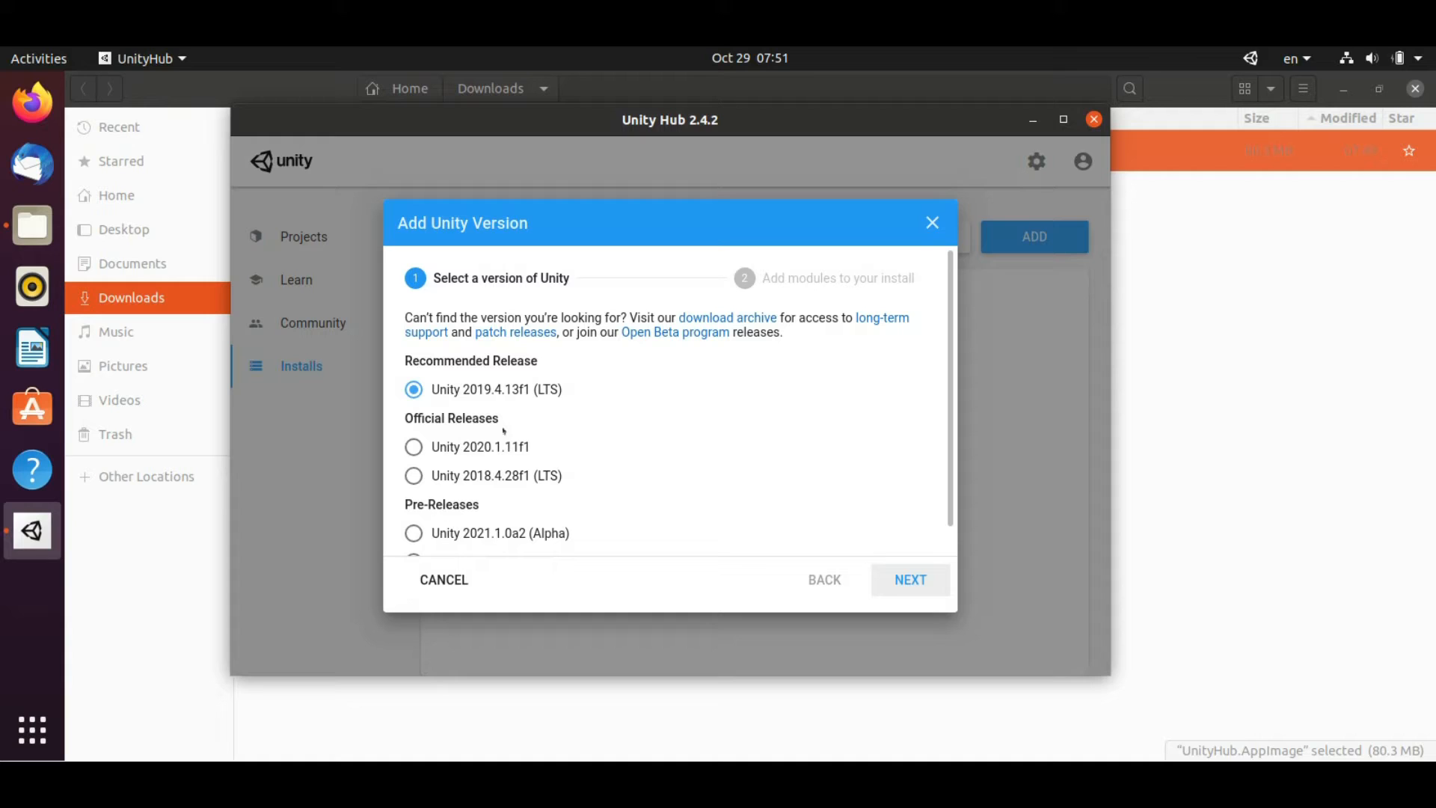
{"action": "scroll", "coordinate": [603, 445], "scroll_direction": "down", "scroll_amount": 1}
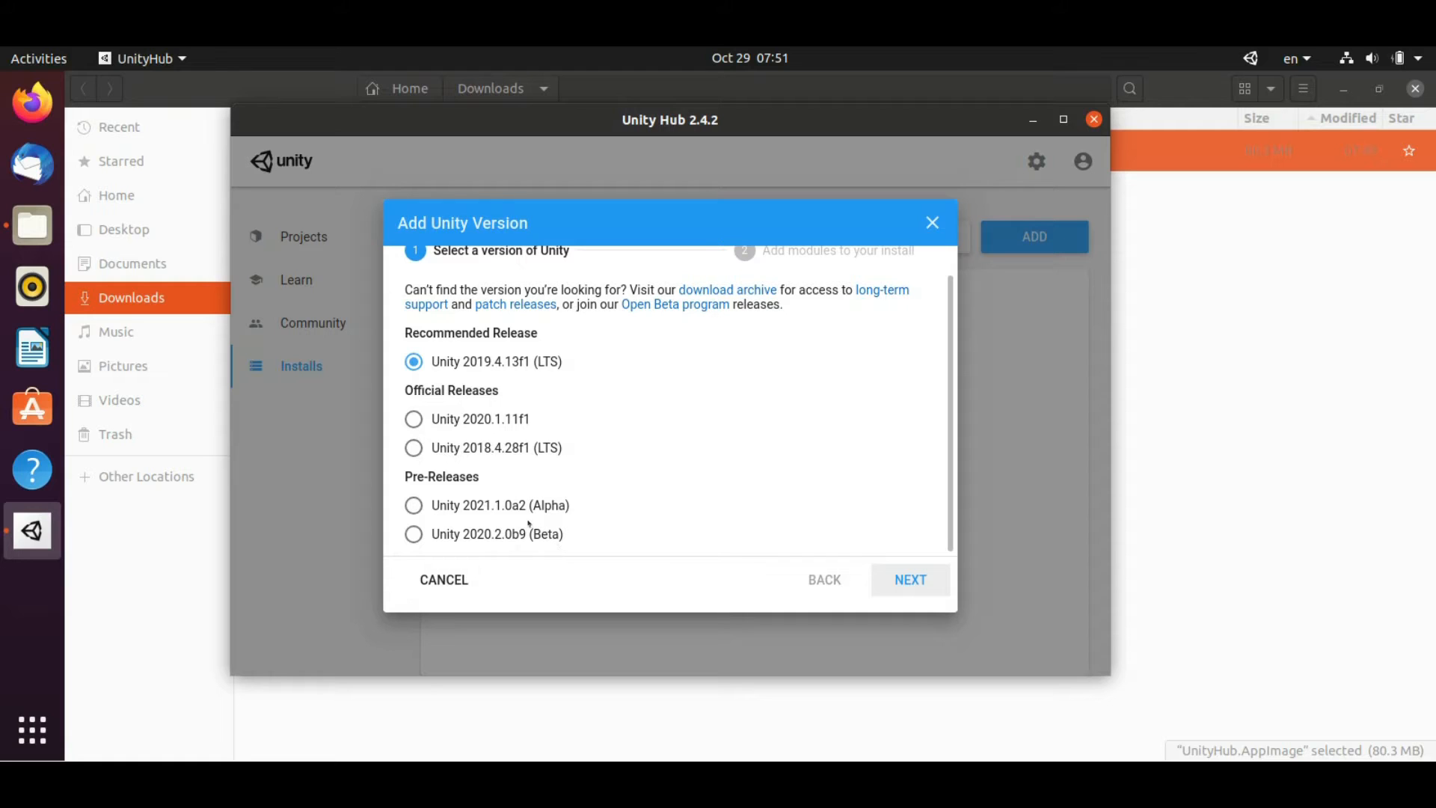
{"action": "scroll", "coordinate": [589, 441], "scroll_direction": "up", "scroll_amount": 1}
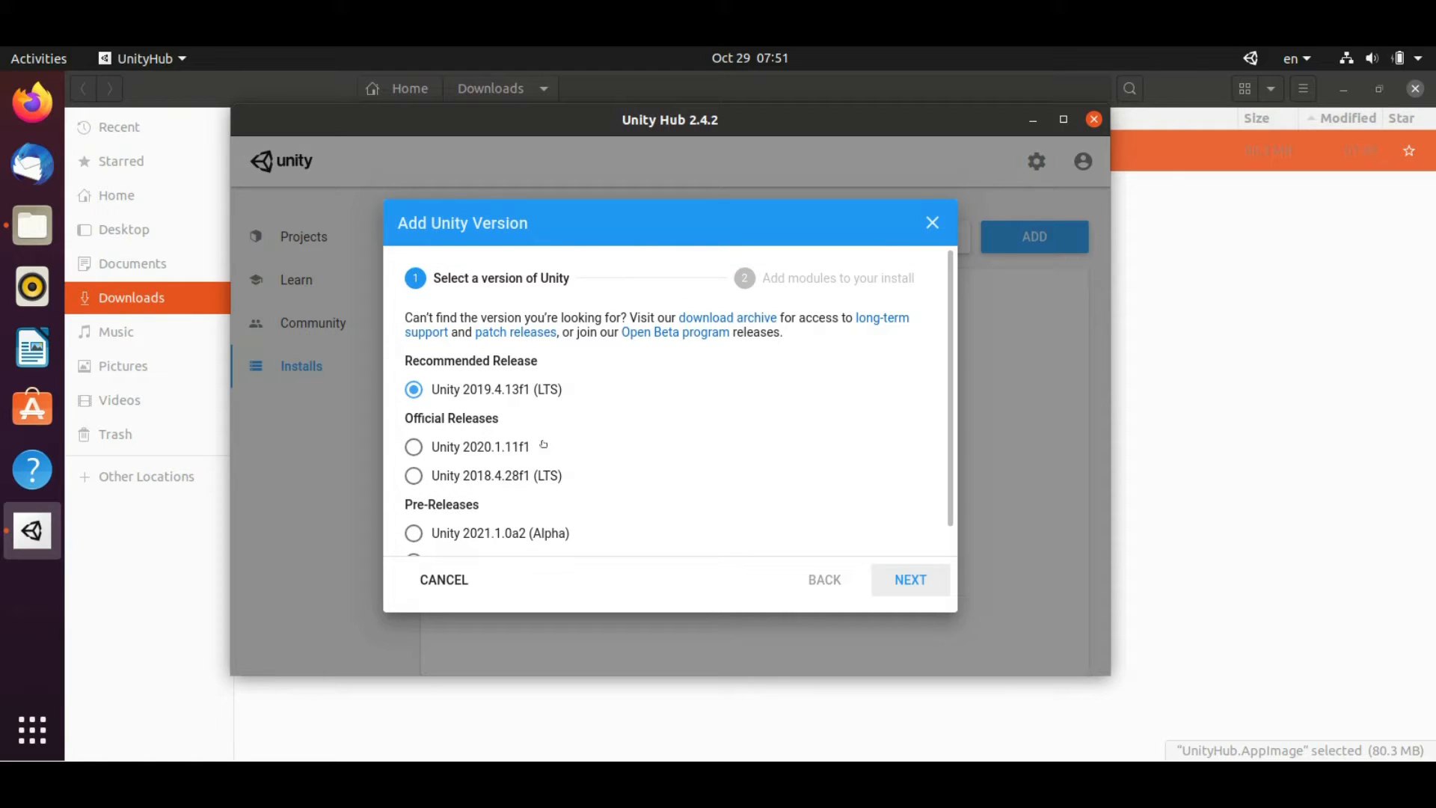
{"action": "left_click", "coordinate": [412, 447]}
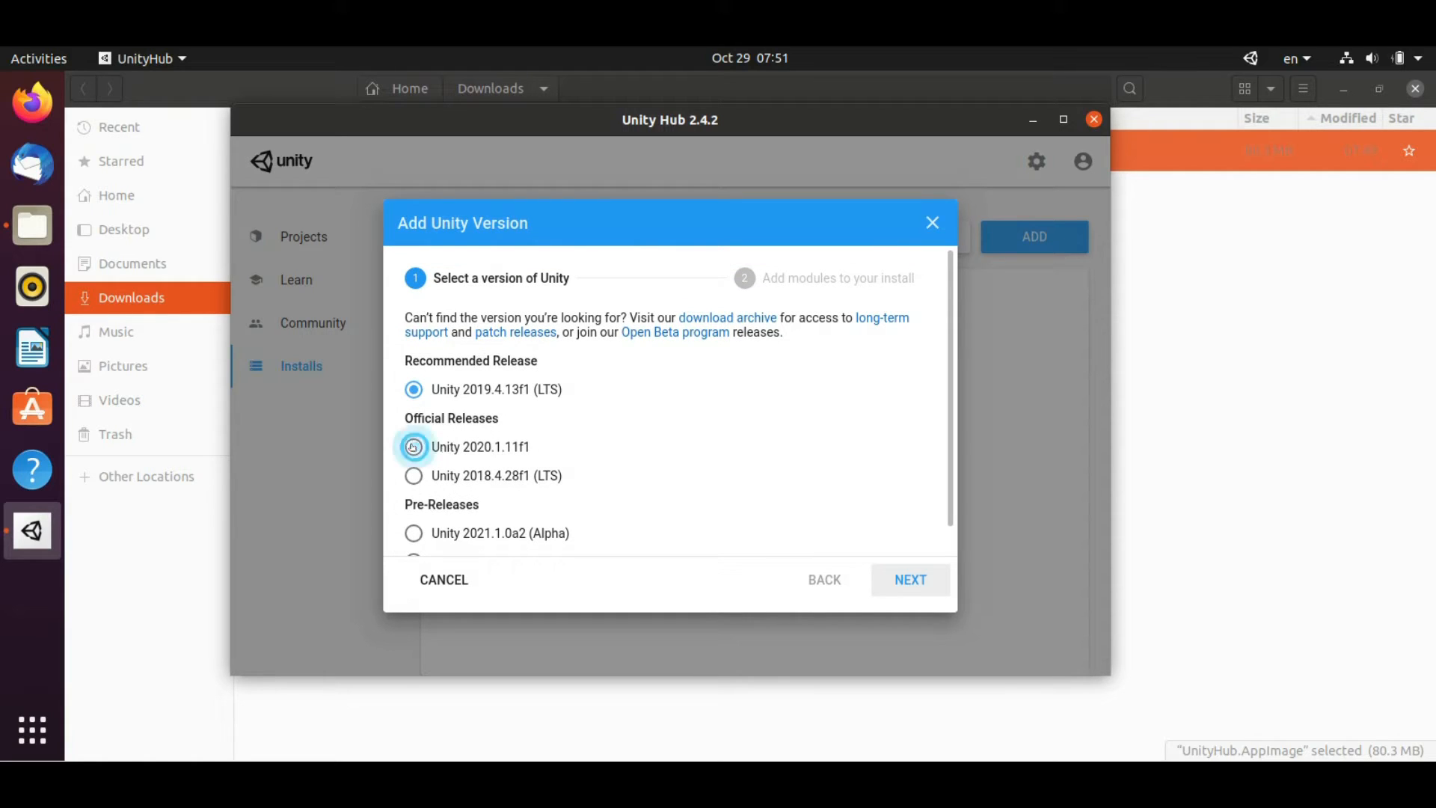
{"action": "left_click", "coordinate": [906, 588]}
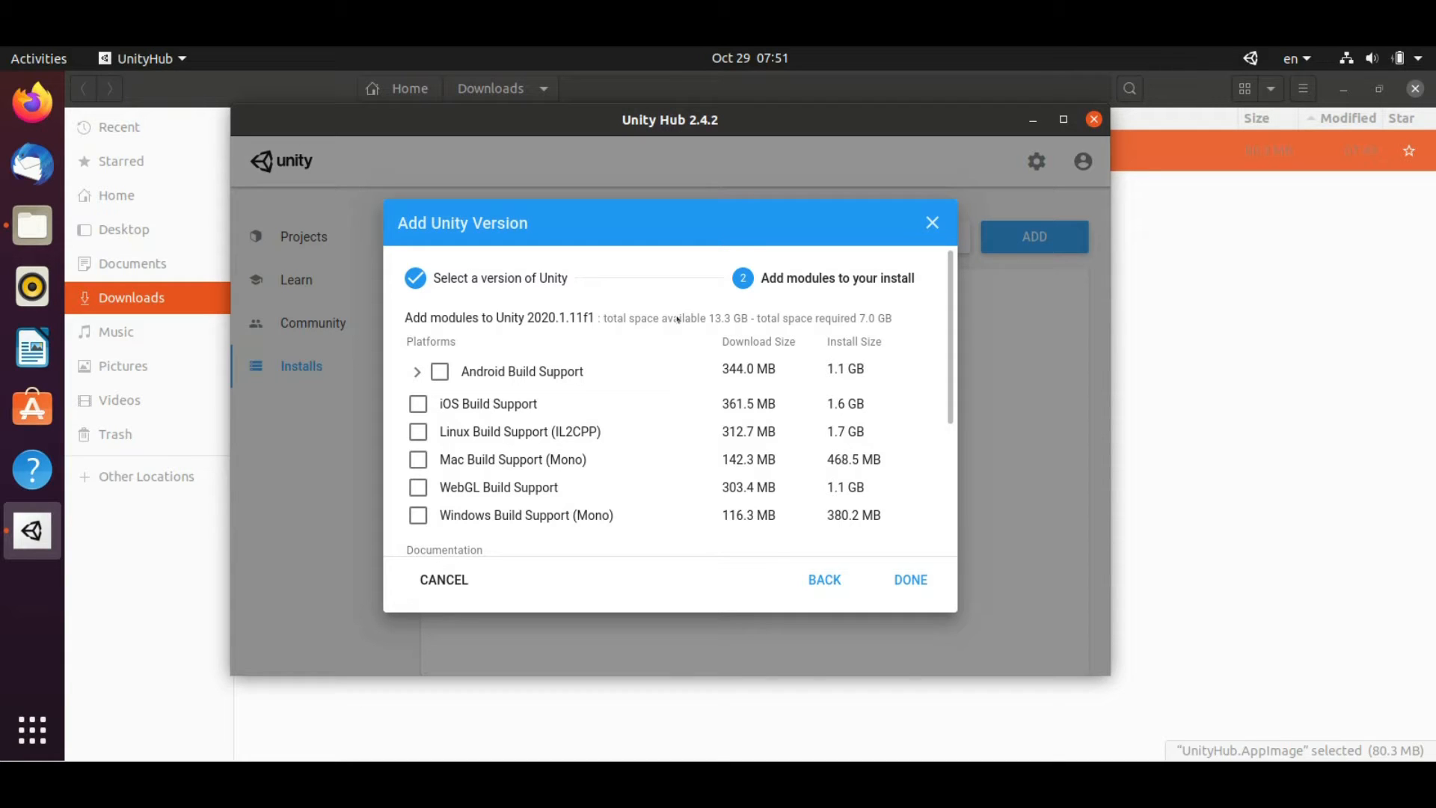
Review the module list, keep only Documentation, and start installing Unity 2020.1.11f1
{"action": "scroll", "coordinate": [673, 325], "scroll_direction": "down", "scroll_amount": 1}
{"action": "scroll", "coordinate": [666, 337], "scroll_direction": "up", "scroll_amount": 1}
{"action": "scroll", "coordinate": [537, 417], "scroll_direction": "down", "scroll_amount": 3}
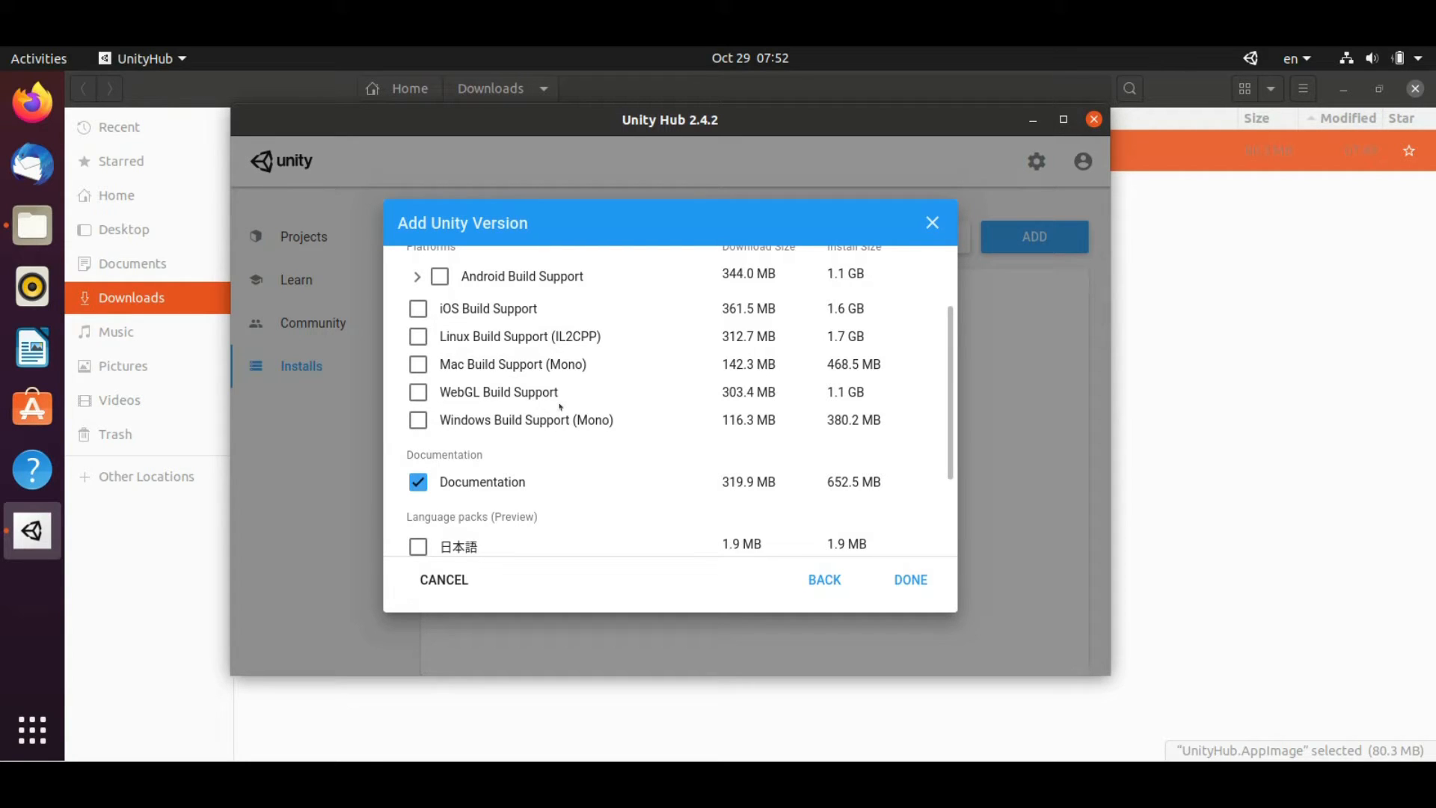
{"action": "scroll", "coordinate": [557, 404], "scroll_direction": "up", "scroll_amount": 3}
{"action": "scroll", "coordinate": [560, 404], "scroll_direction": "down", "scroll_amount": 4}
{"action": "scroll", "coordinate": [546, 389], "scroll_direction": "up", "scroll_amount": 4}
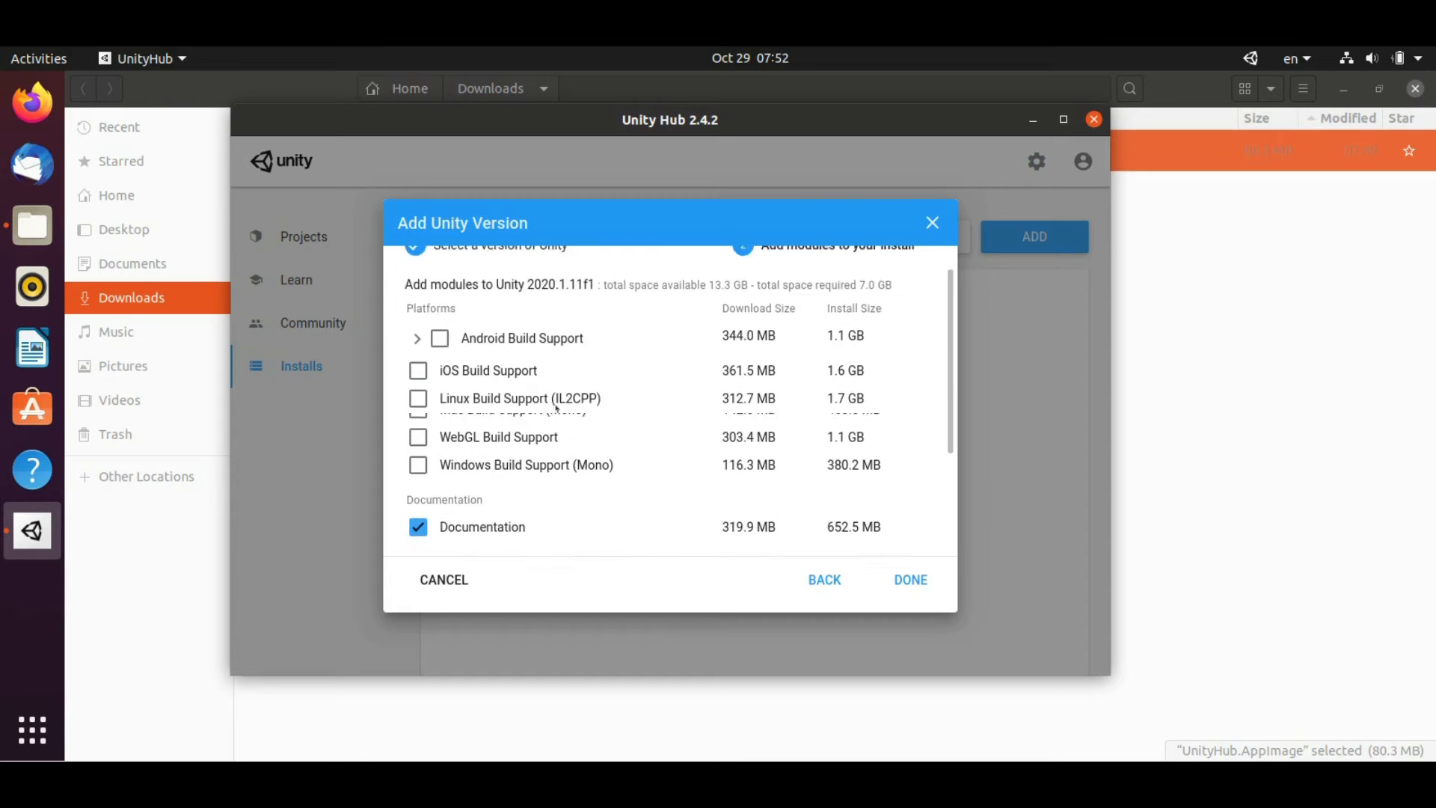
{"action": "scroll", "coordinate": [494, 427], "scroll_direction": "down", "scroll_amount": 4}
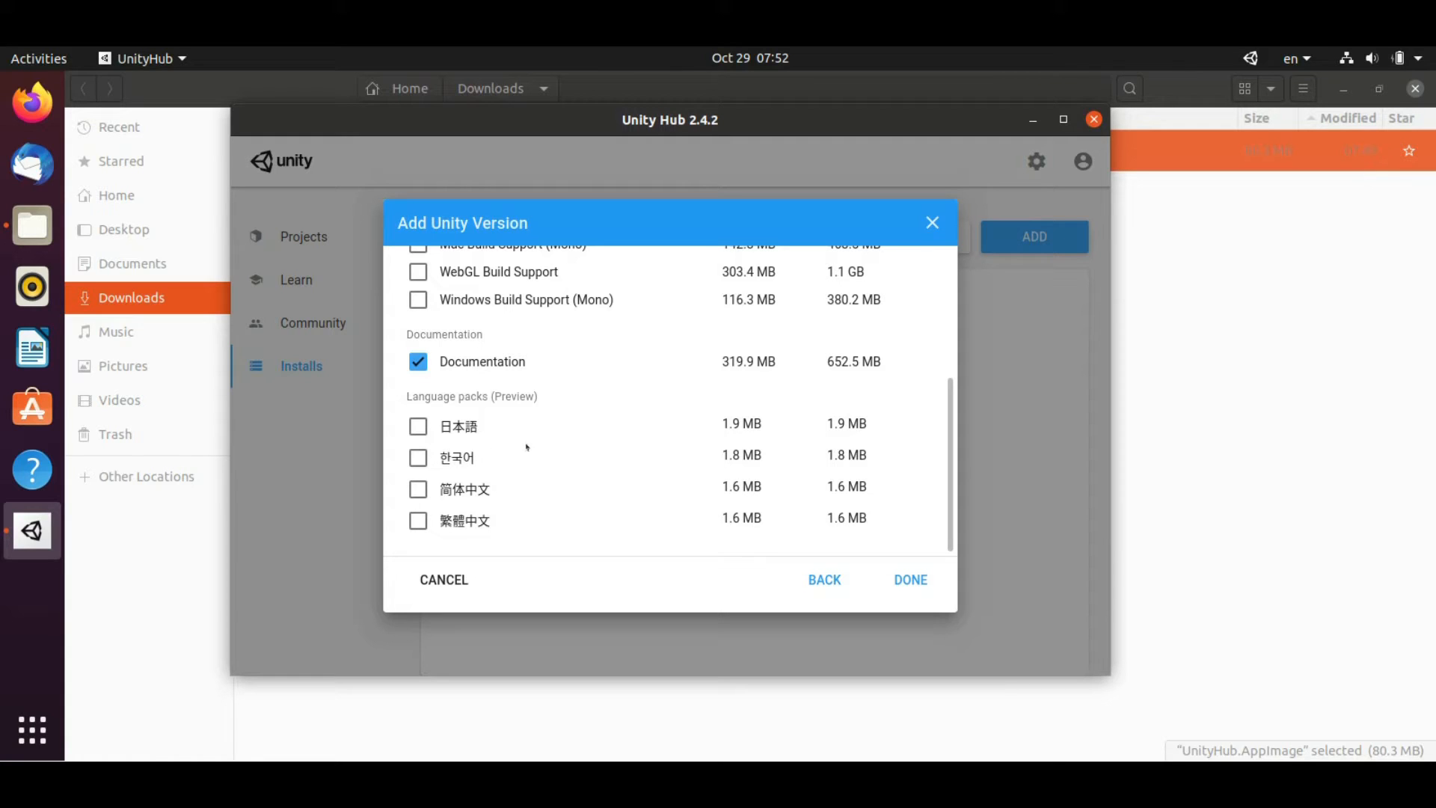
{"action": "scroll", "coordinate": [535, 441], "scroll_direction": "up", "scroll_amount": 1}
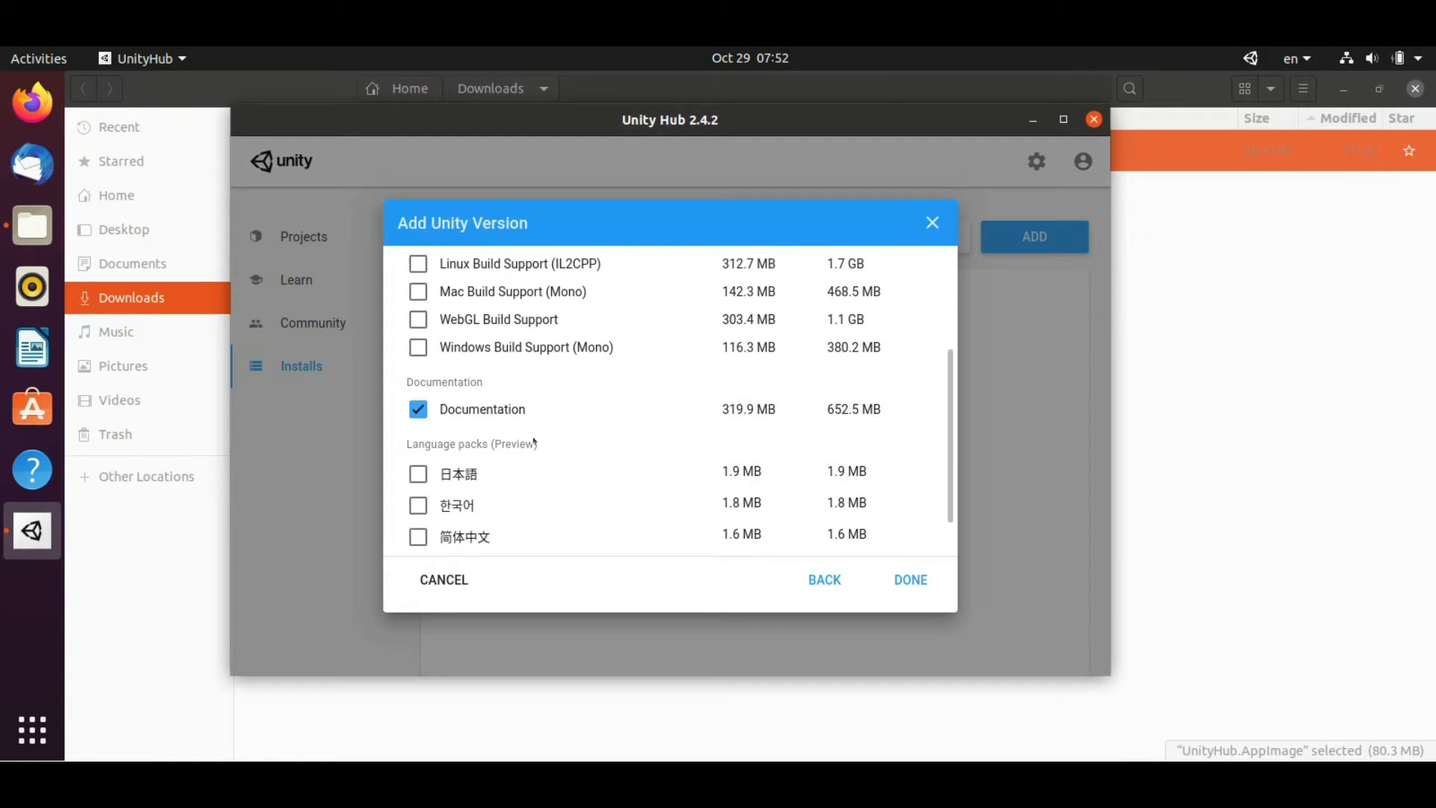
{"action": "scroll", "coordinate": [526, 450], "scroll_direction": "down", "scroll_amount": 1}
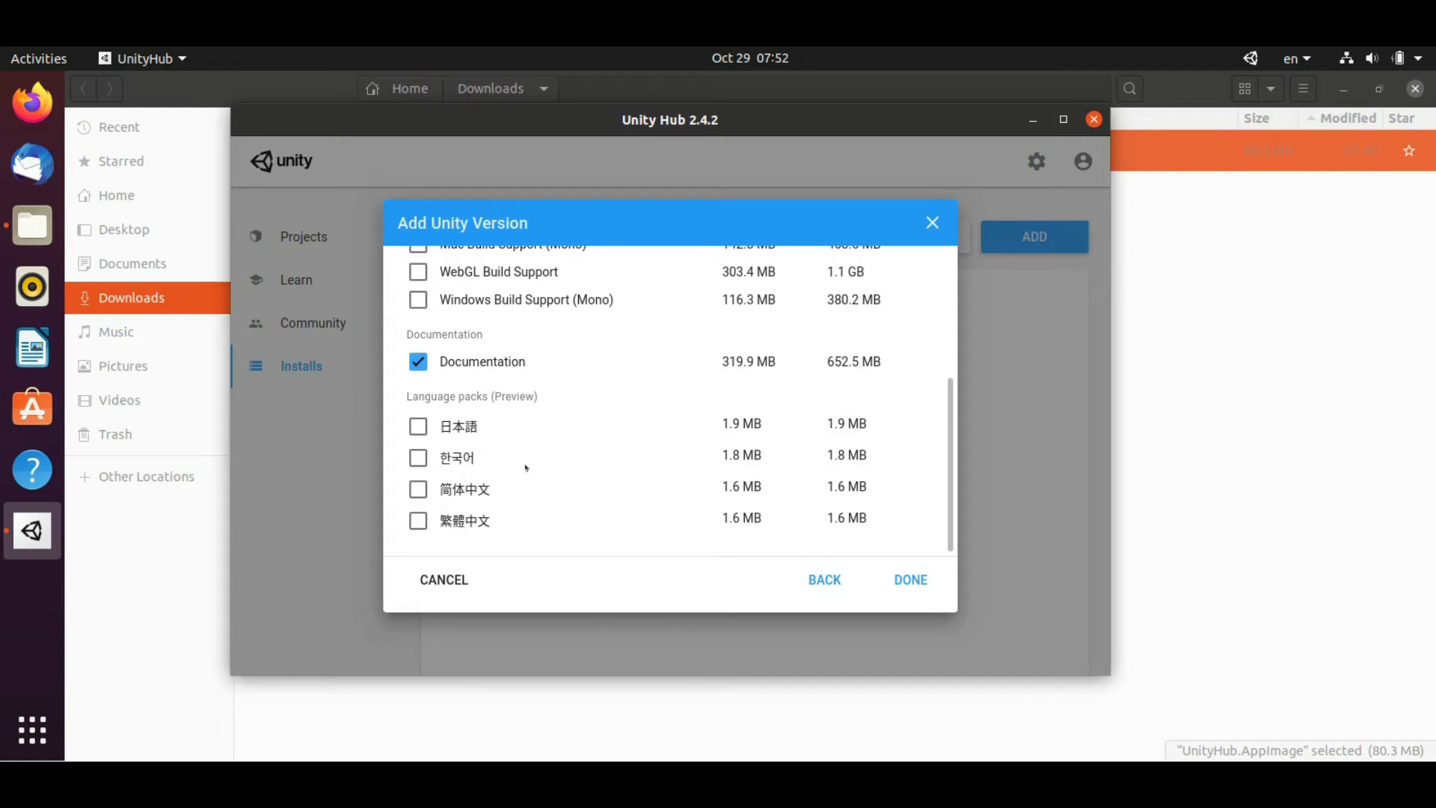
{"action": "scroll", "coordinate": [526, 468], "scroll_direction": "up", "scroll_amount": 5}
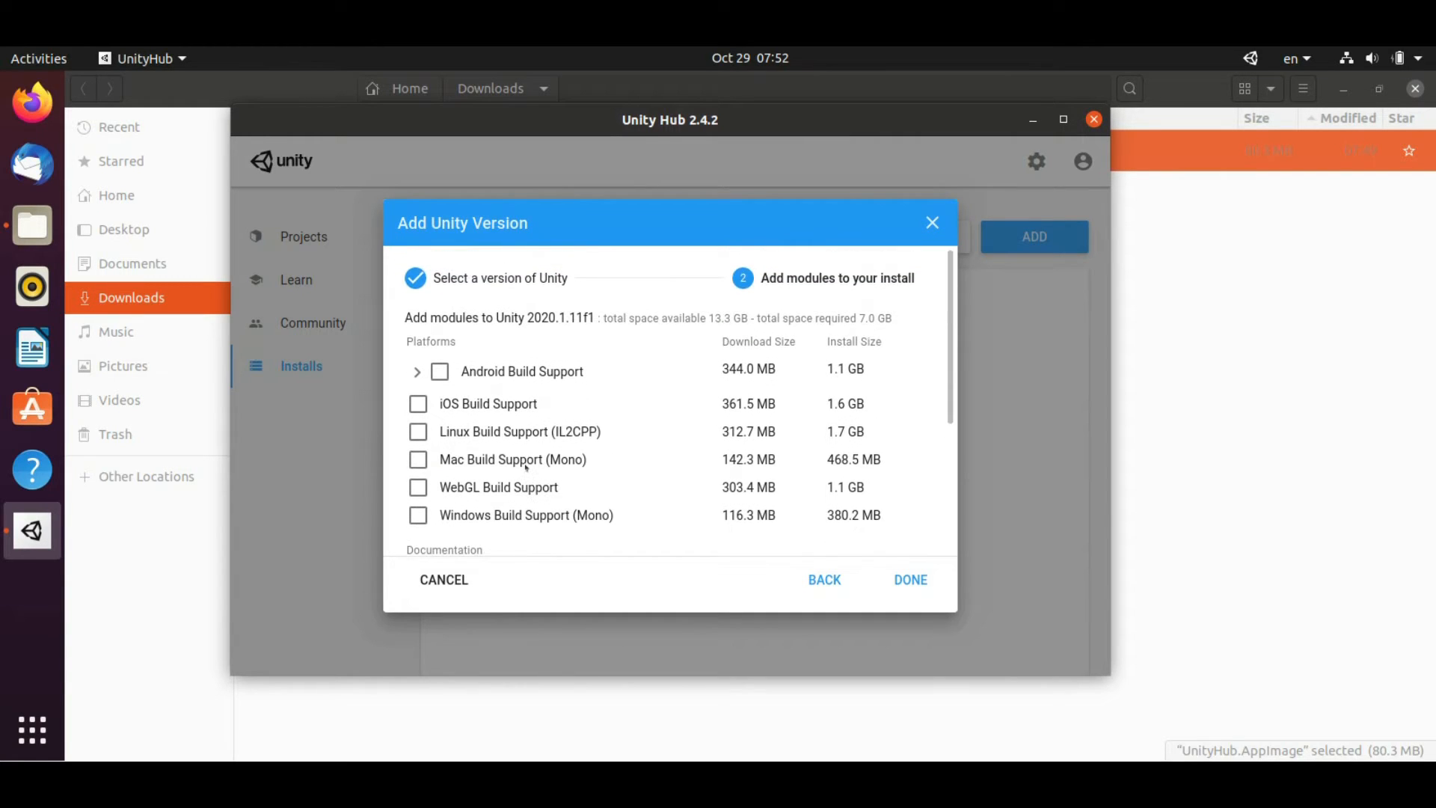
{"action": "scroll", "coordinate": [526, 467], "scroll_direction": "down", "scroll_amount": 5}
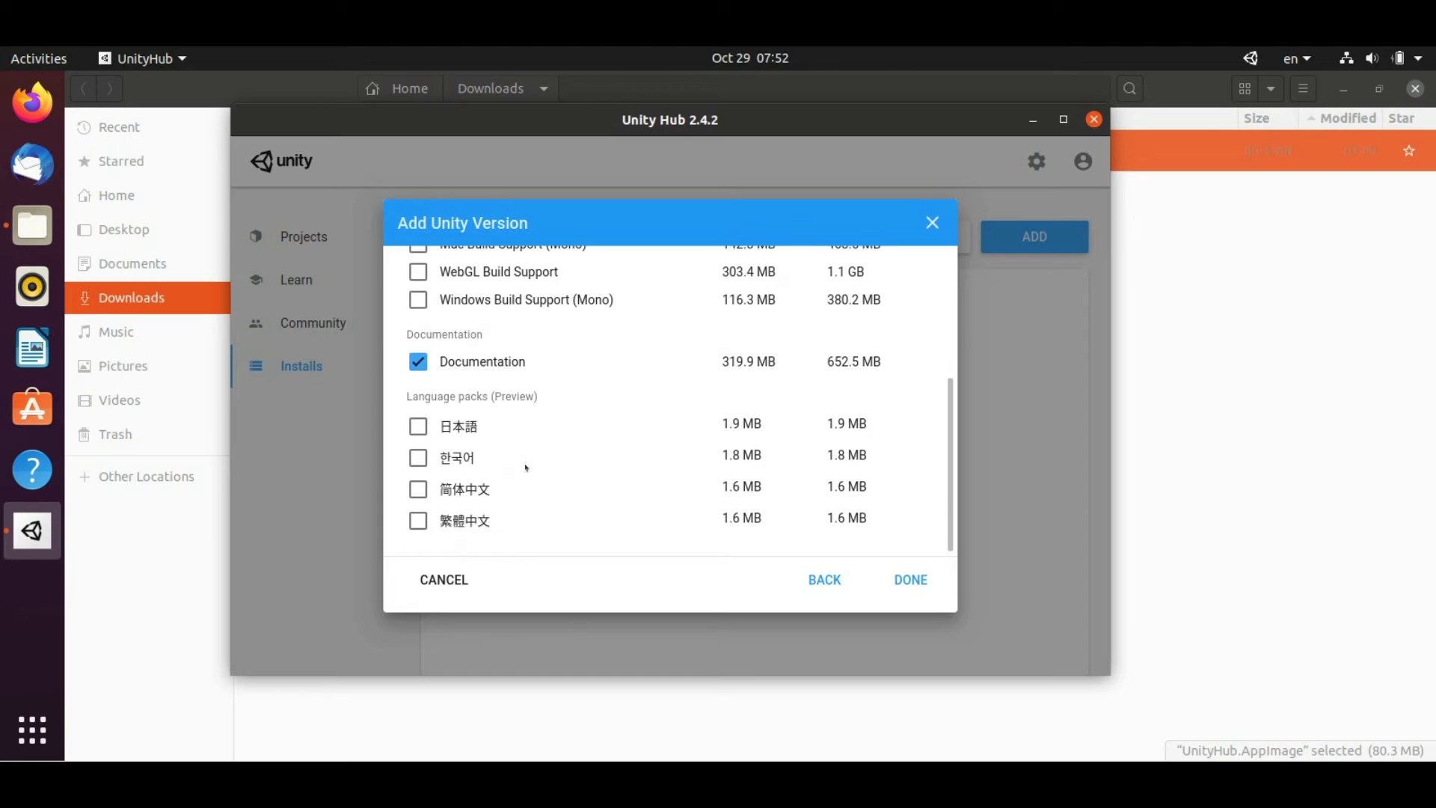
{"action": "scroll", "coordinate": [526, 467], "scroll_direction": "up", "scroll_amount": 5}
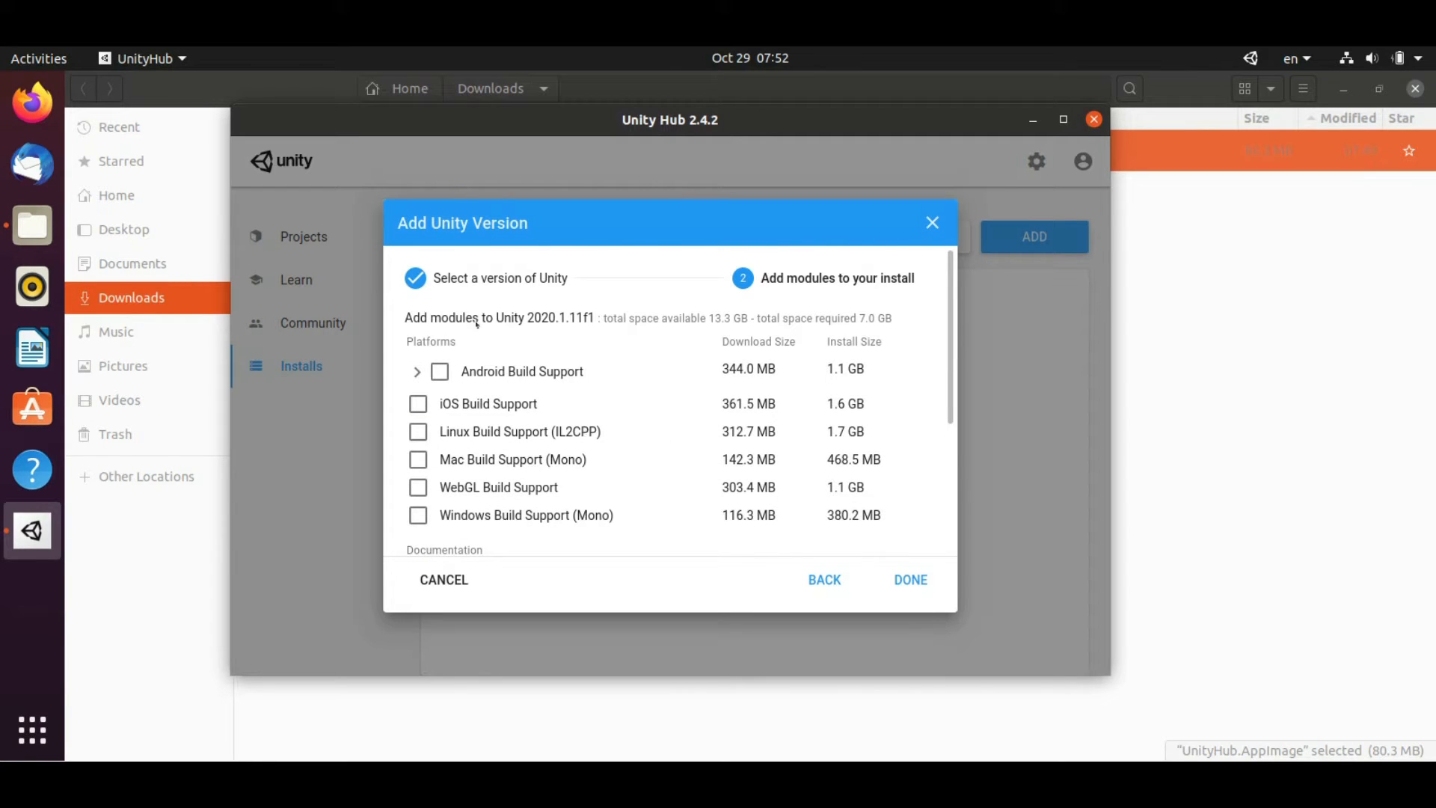
{"action": "left_click", "coordinate": [911, 581]}
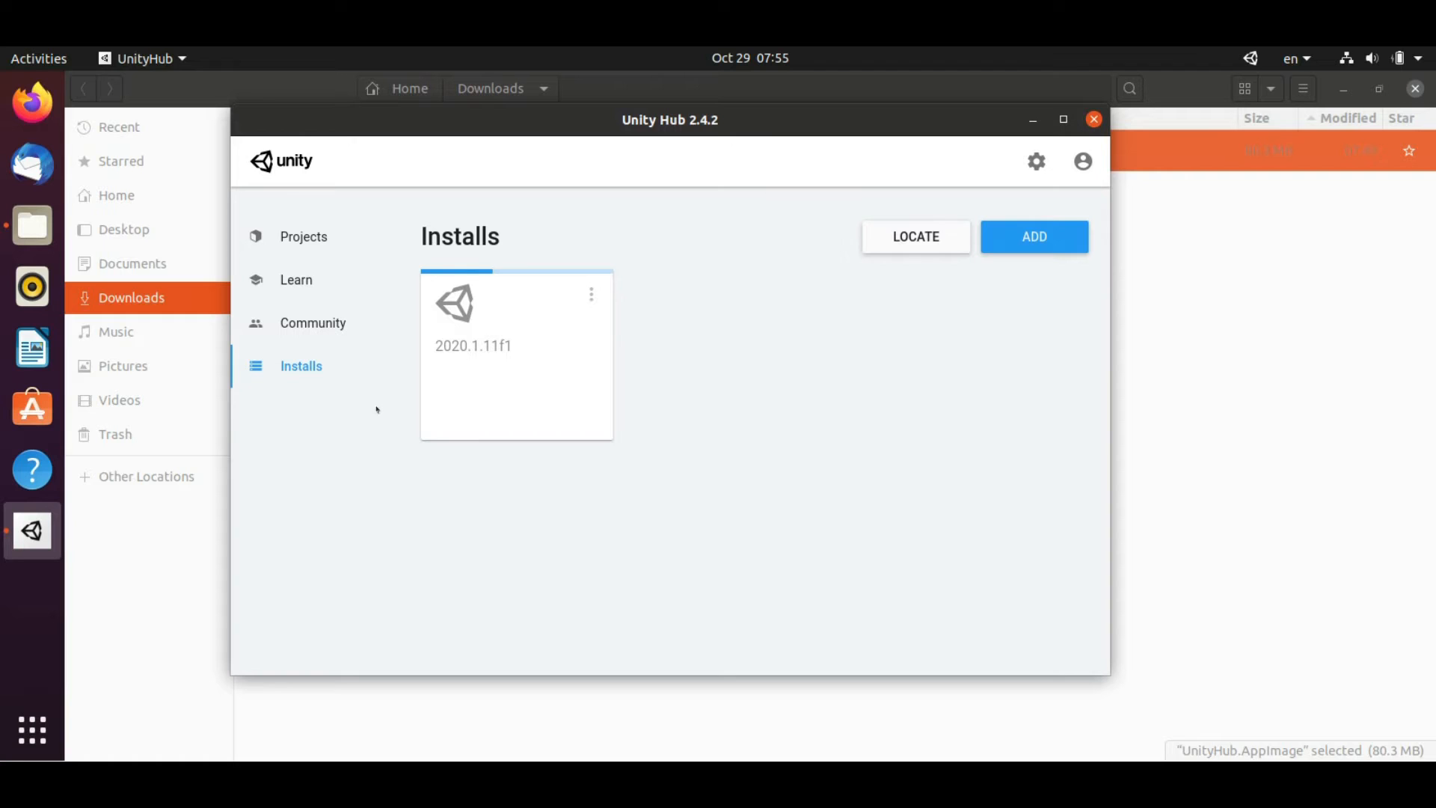
Switch to the Projects view, then to the Learn page's beginner Microgame projects
{"action": "left_click", "coordinate": [322, 237]}
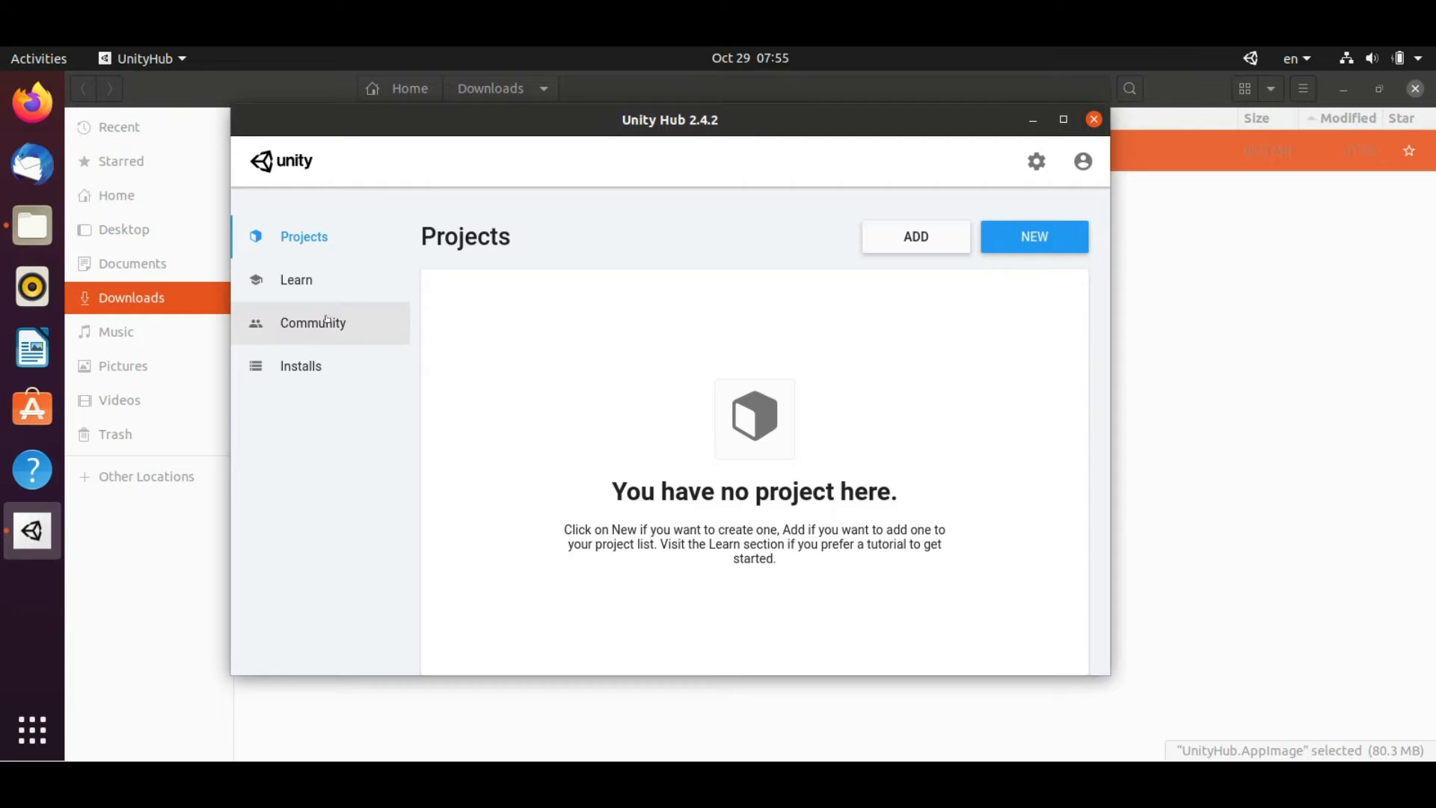
{"action": "left_click", "coordinate": [298, 279]}
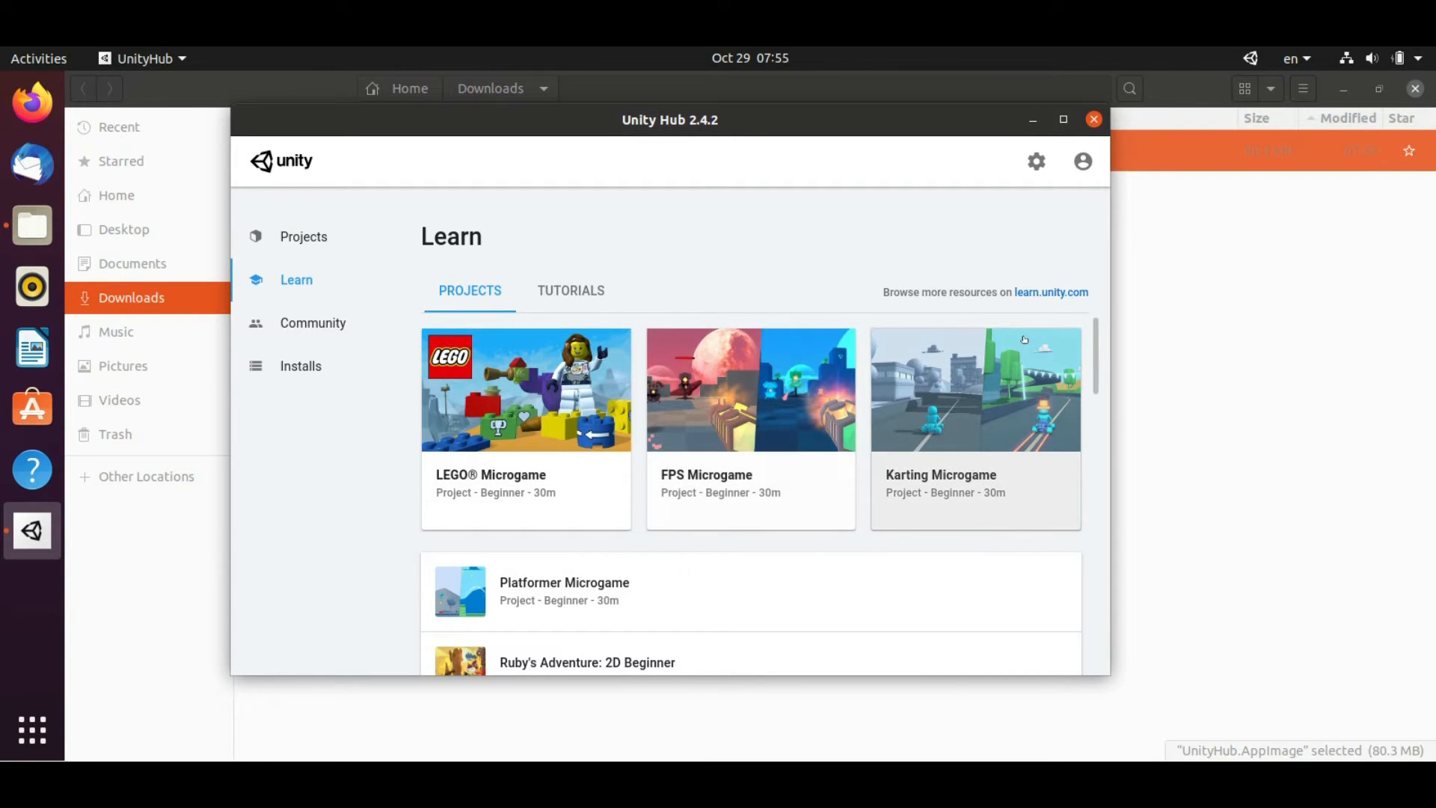
Browse the Learn projects list, then switch to the Tutorials tab
{"action": "scroll", "coordinate": [1025, 339], "scroll_direction": "down", "scroll_amount": 10}
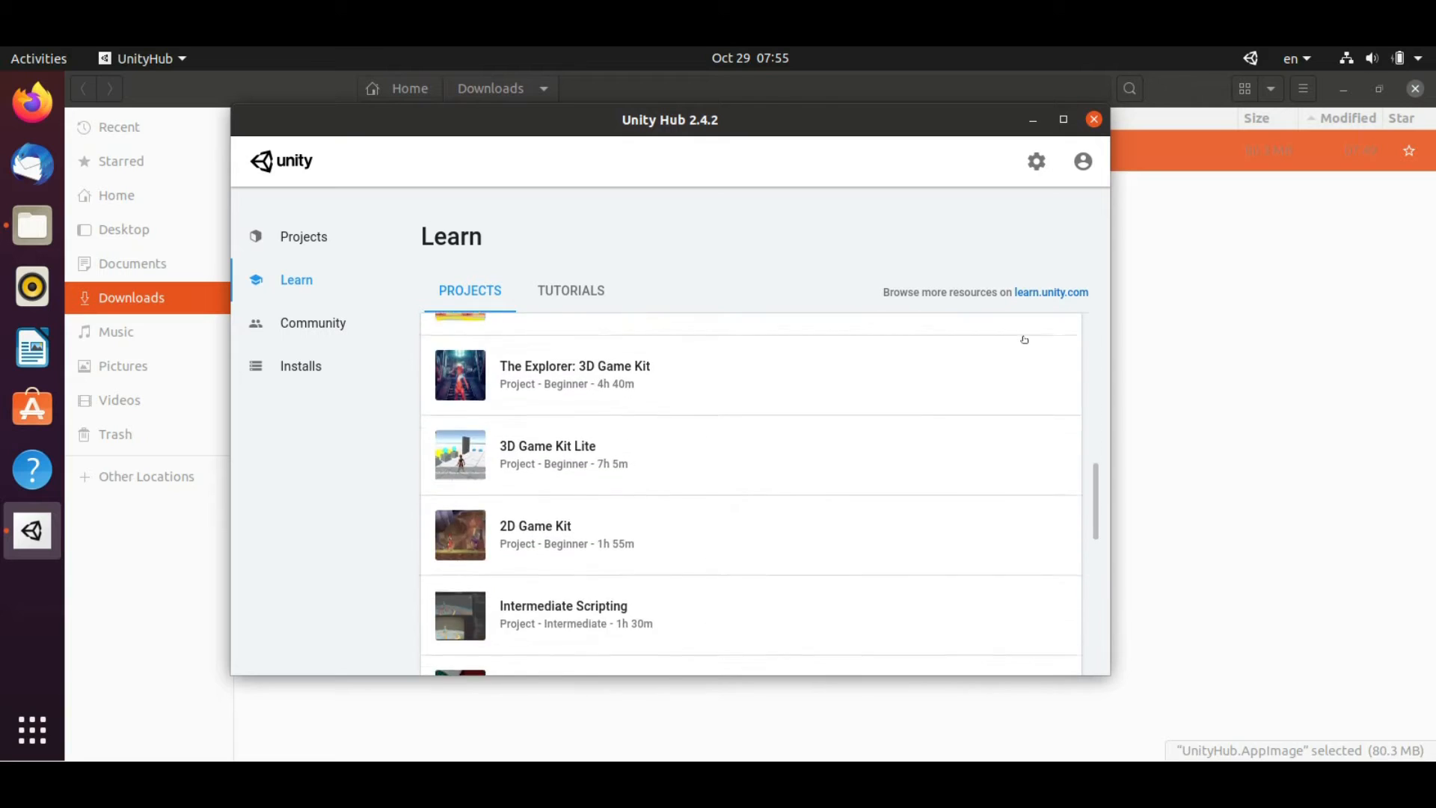
{"action": "scroll", "coordinate": [1025, 340], "scroll_direction": "up", "scroll_amount": 10}
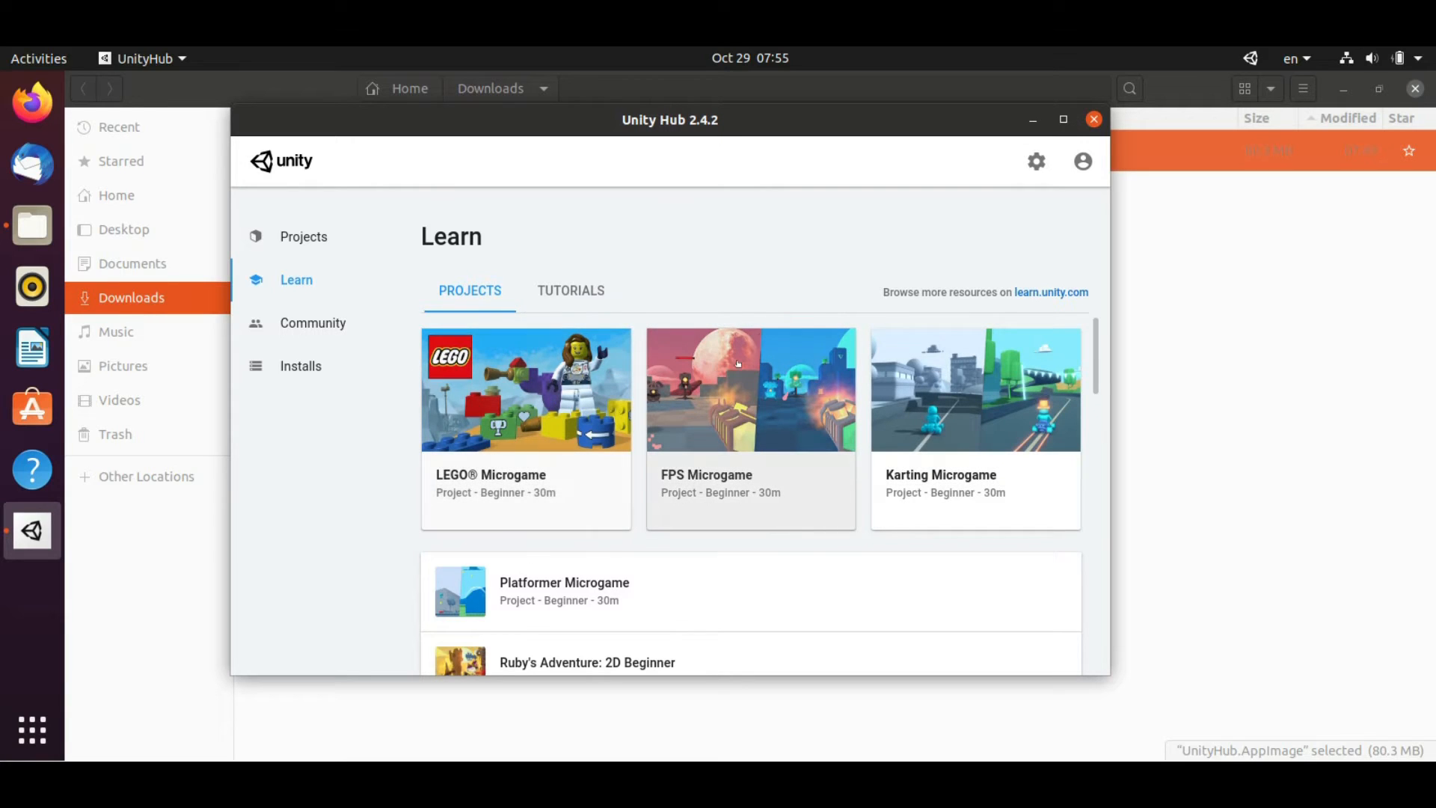
{"action": "scroll", "coordinate": [716, 327], "scroll_direction": "down", "scroll_amount": 5}
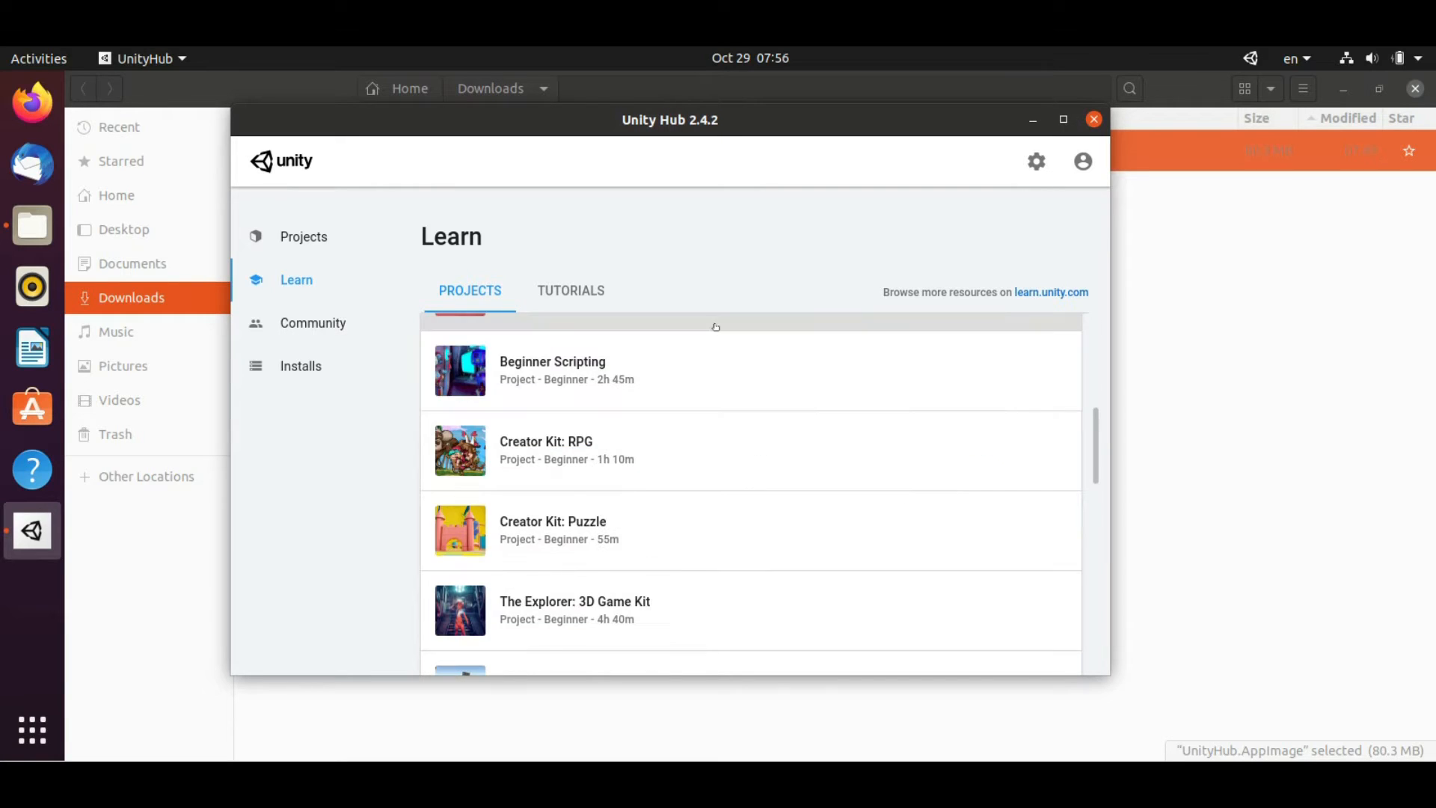
{"action": "scroll", "coordinate": [715, 327], "scroll_direction": "up", "scroll_amount": 5}
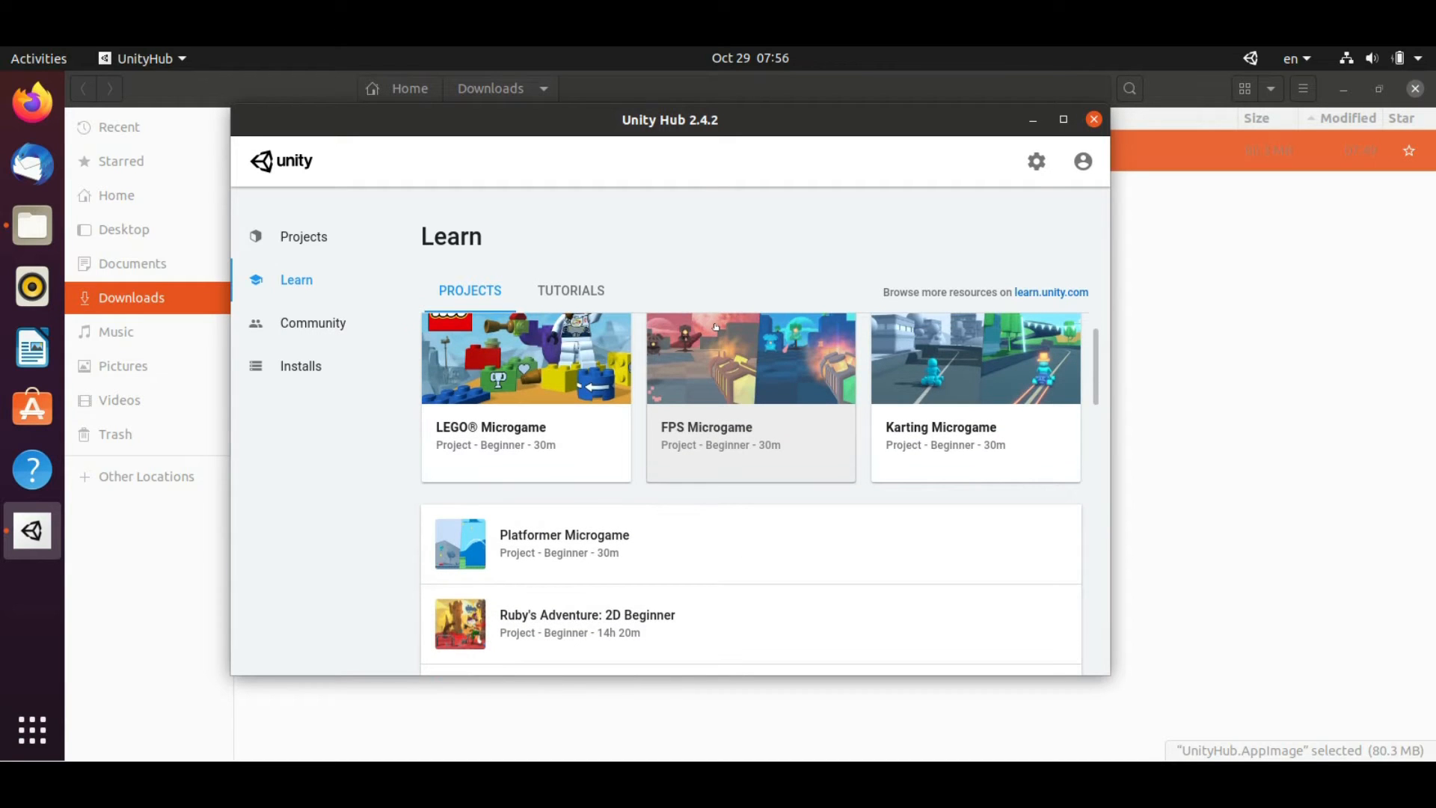
{"action": "scroll", "coordinate": [716, 327], "scroll_direction": "down", "scroll_amount": 5}
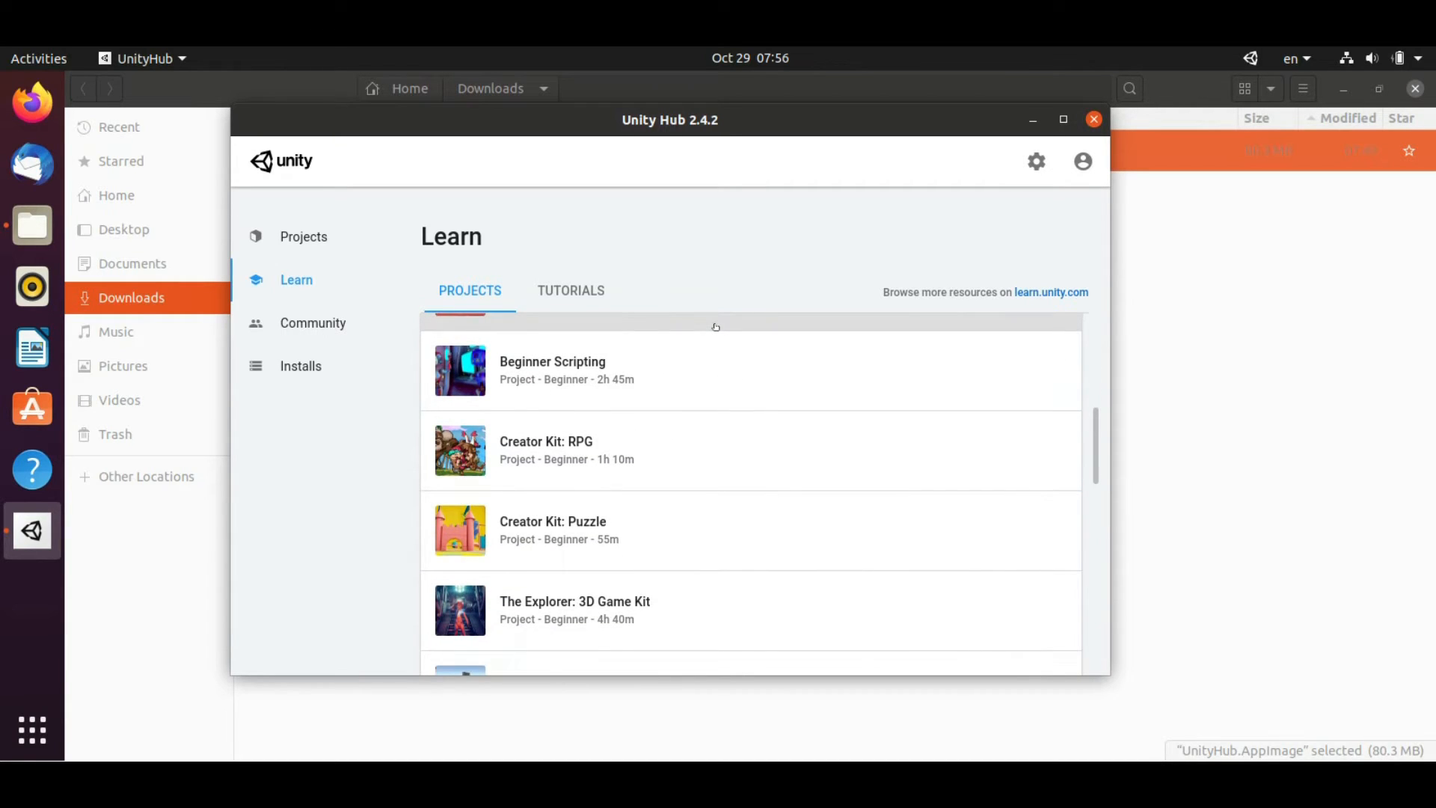
{"action": "scroll", "coordinate": [715, 327], "scroll_direction": "down", "scroll_amount": 5}
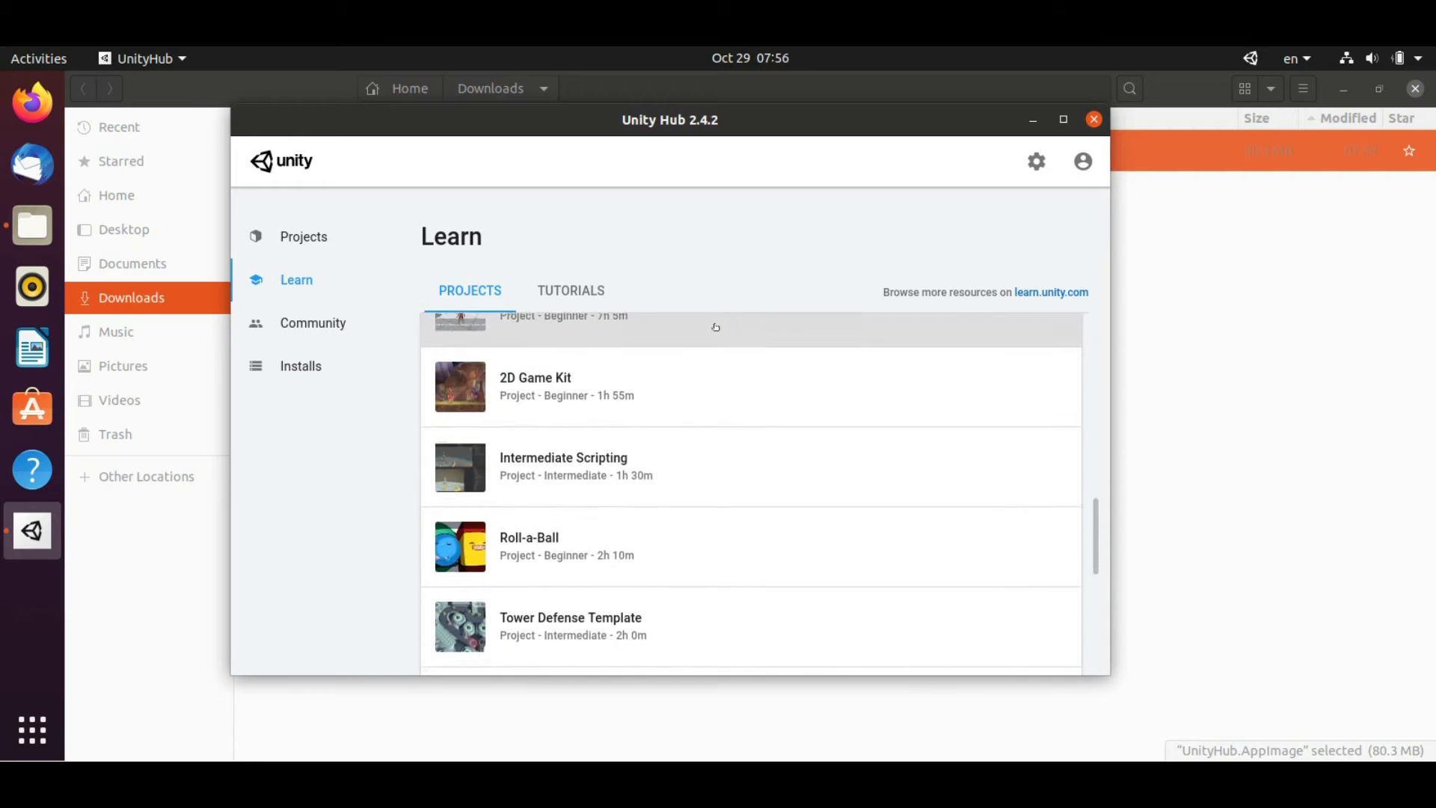
{"action": "scroll", "coordinate": [716, 327], "scroll_direction": "down", "scroll_amount": 5}
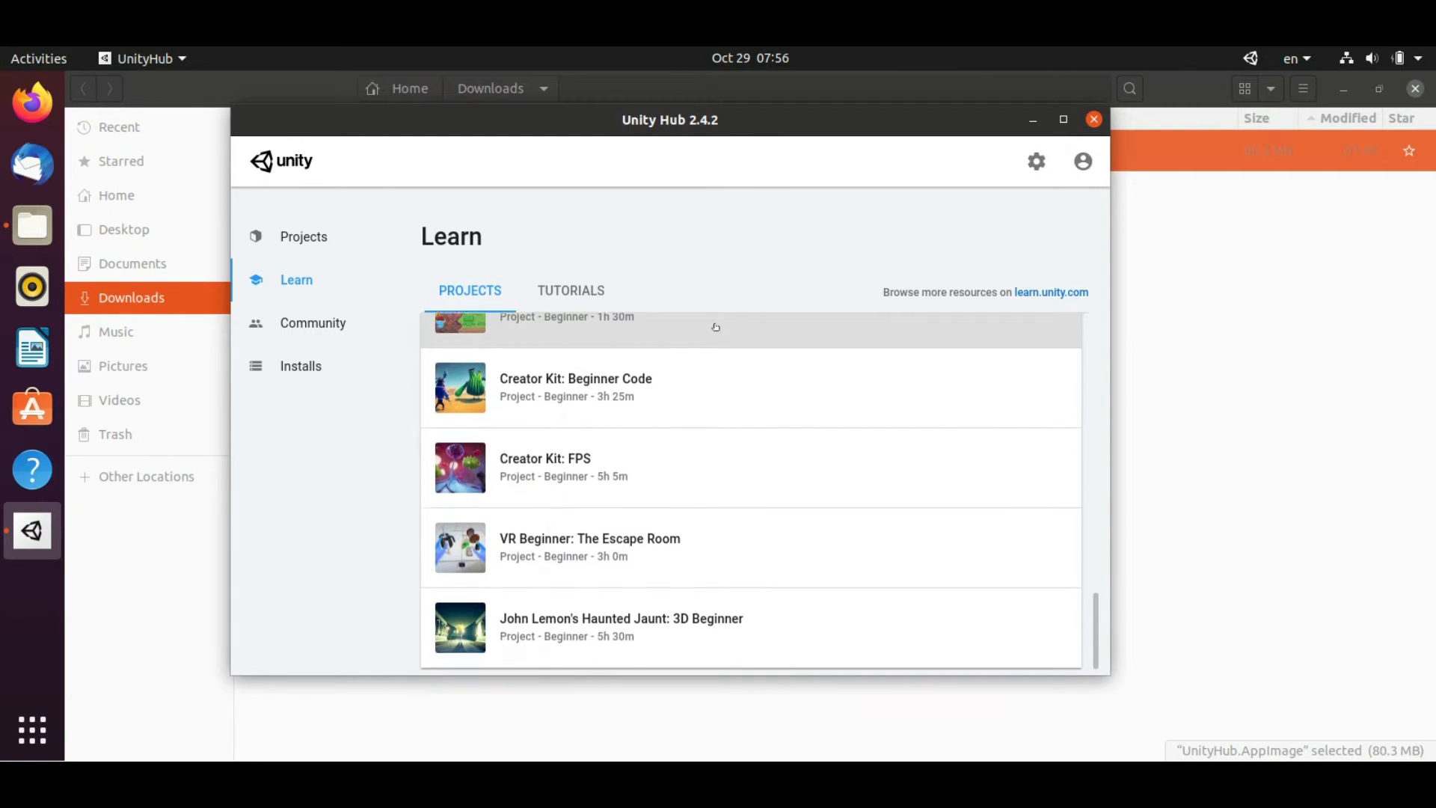
{"action": "scroll", "coordinate": [715, 326], "scroll_direction": "up", "scroll_amount": 15}
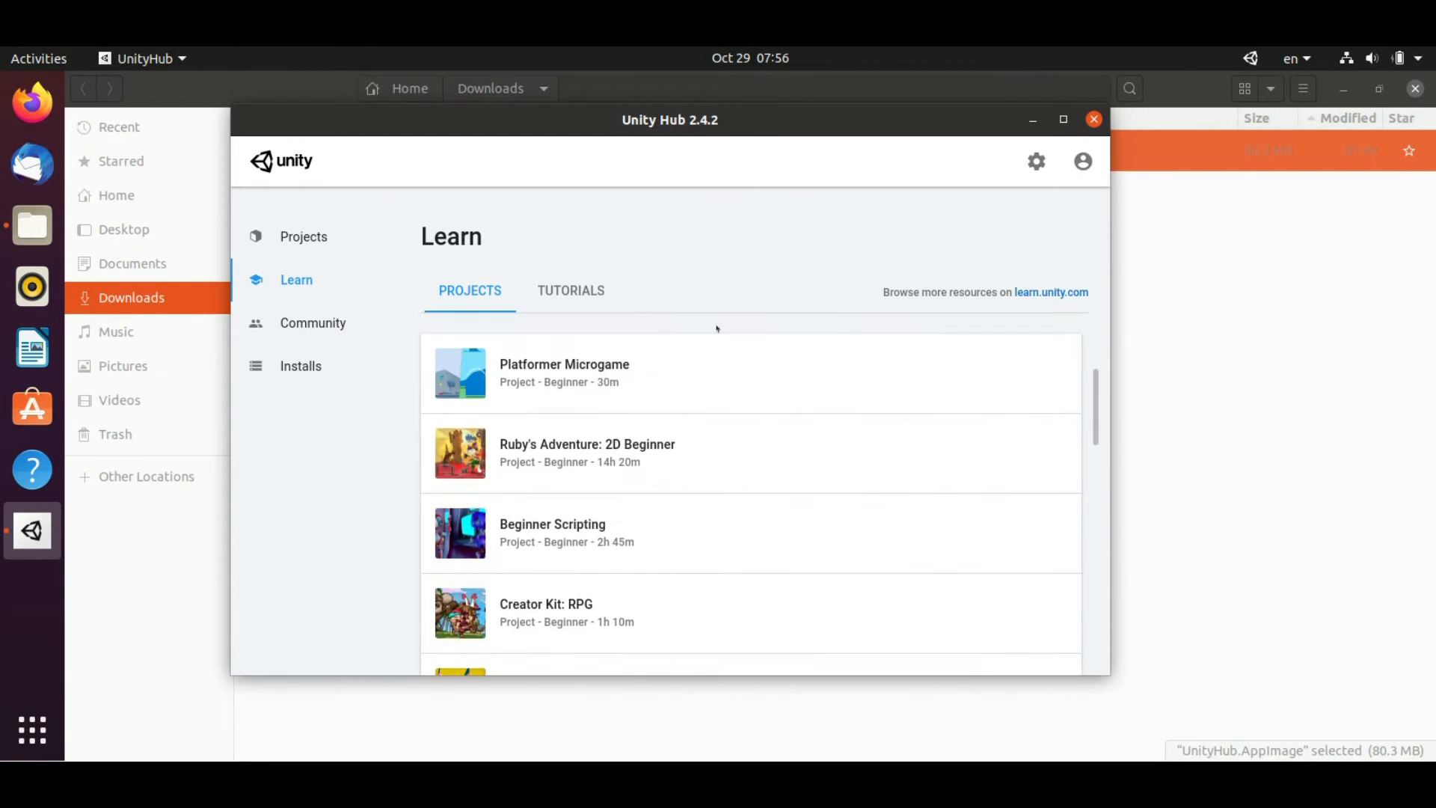
{"action": "scroll", "coordinate": [717, 329], "scroll_direction": "up", "scroll_amount": 3}
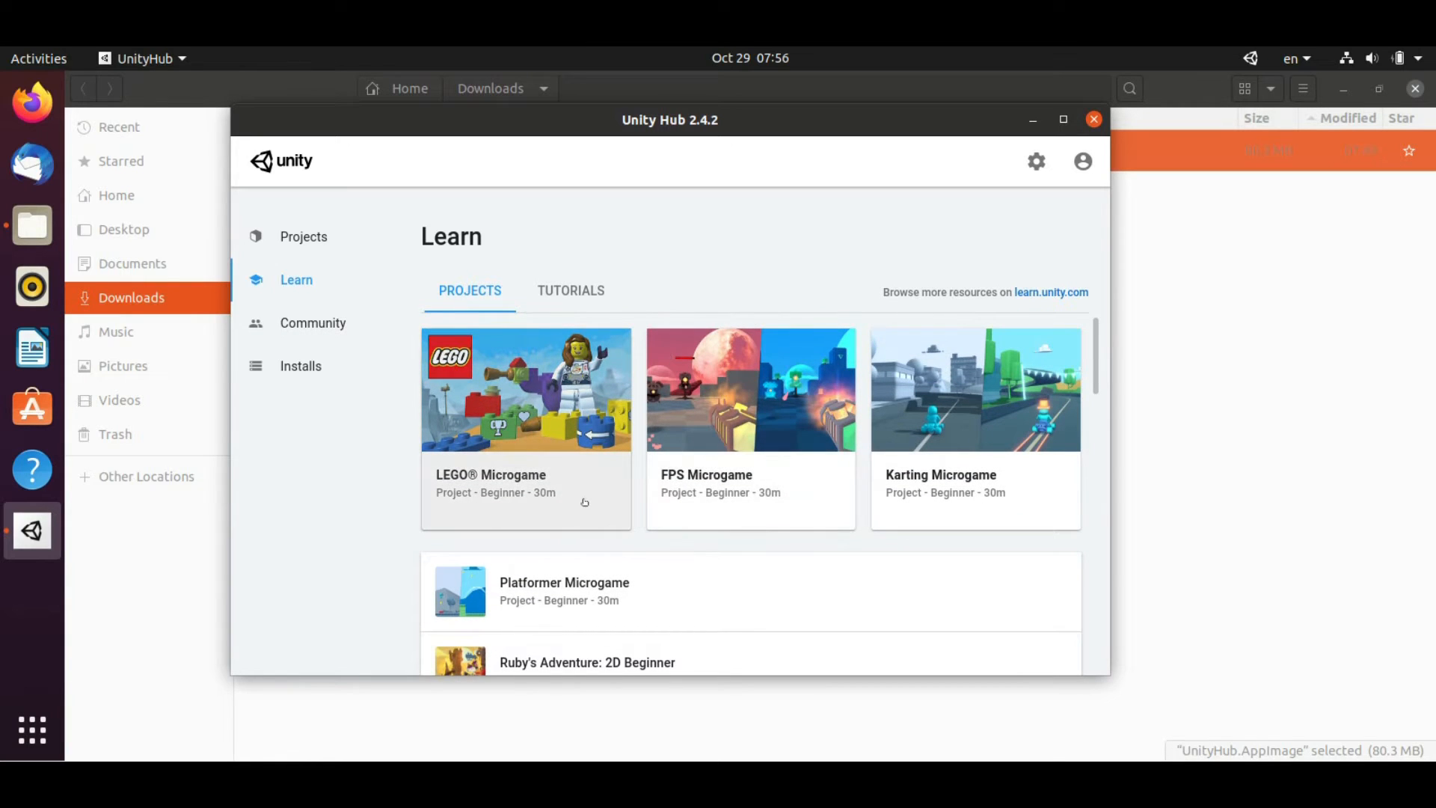
{"action": "scroll", "coordinate": [585, 502], "scroll_direction": "down", "scroll_amount": 1}
{"action": "scroll", "coordinate": [586, 502], "scroll_direction": "down", "scroll_amount": 4}
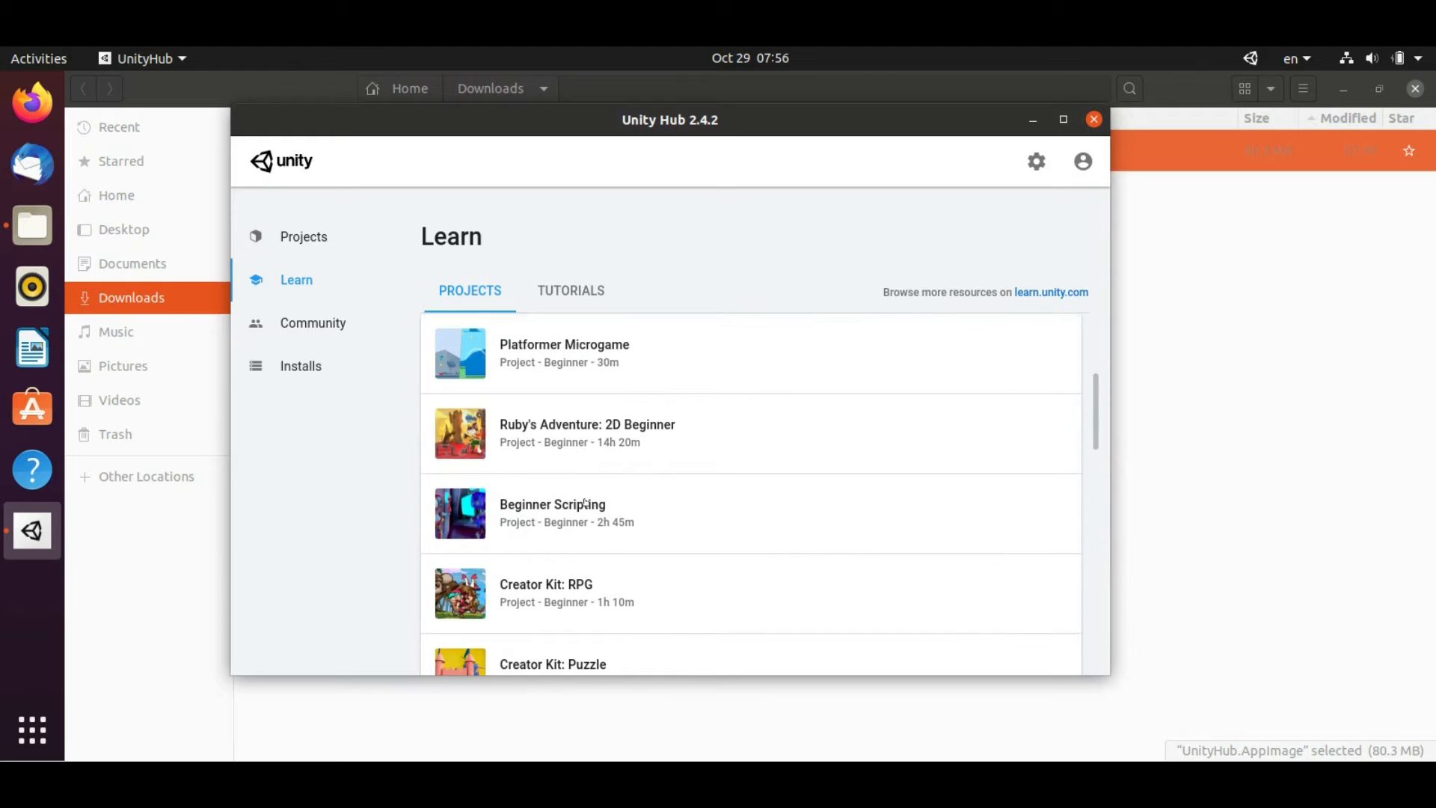
{"action": "scroll", "coordinate": [585, 504], "scroll_direction": "down", "scroll_amount": 2}
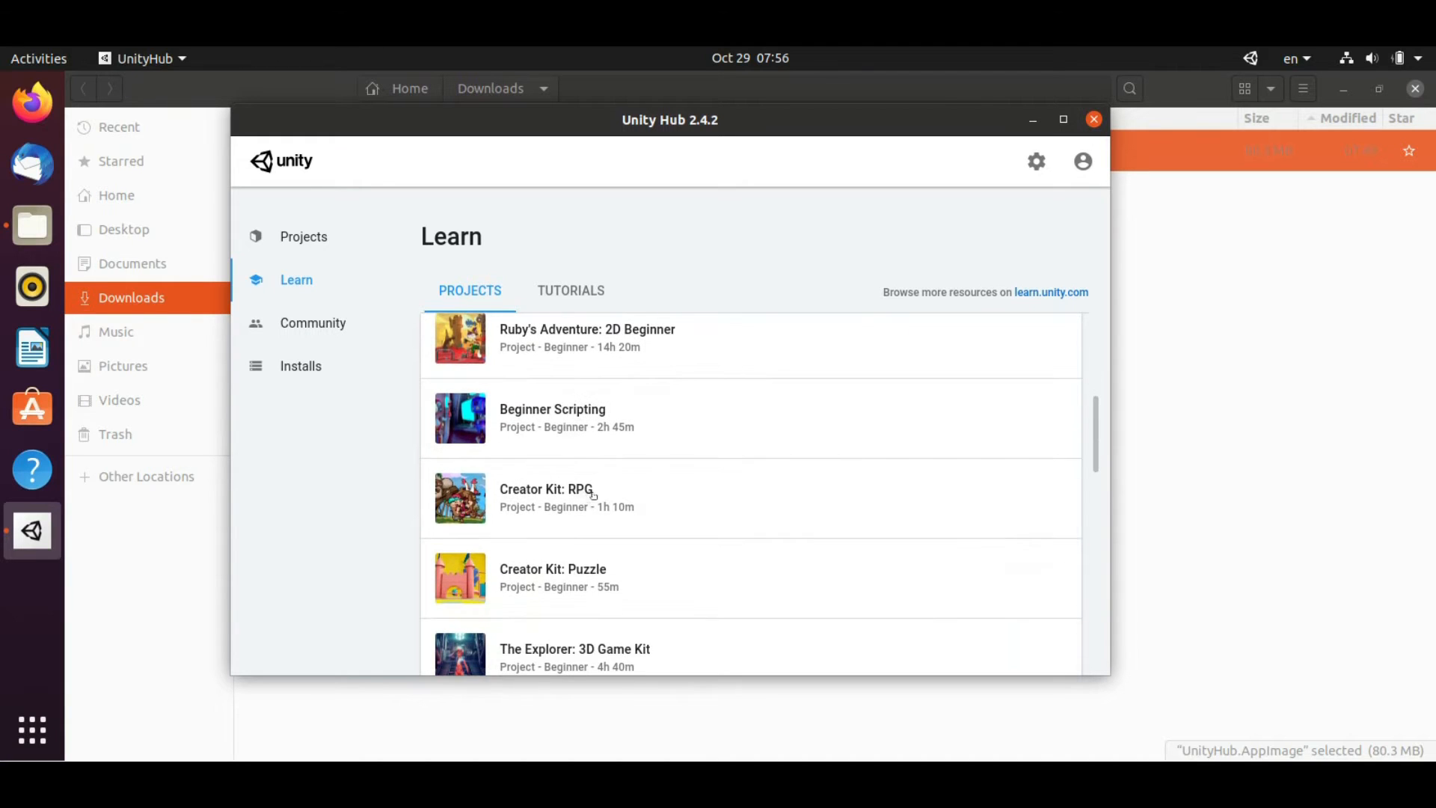
{"action": "scroll", "coordinate": [645, 430], "scroll_direction": "down", "scroll_amount": 3}
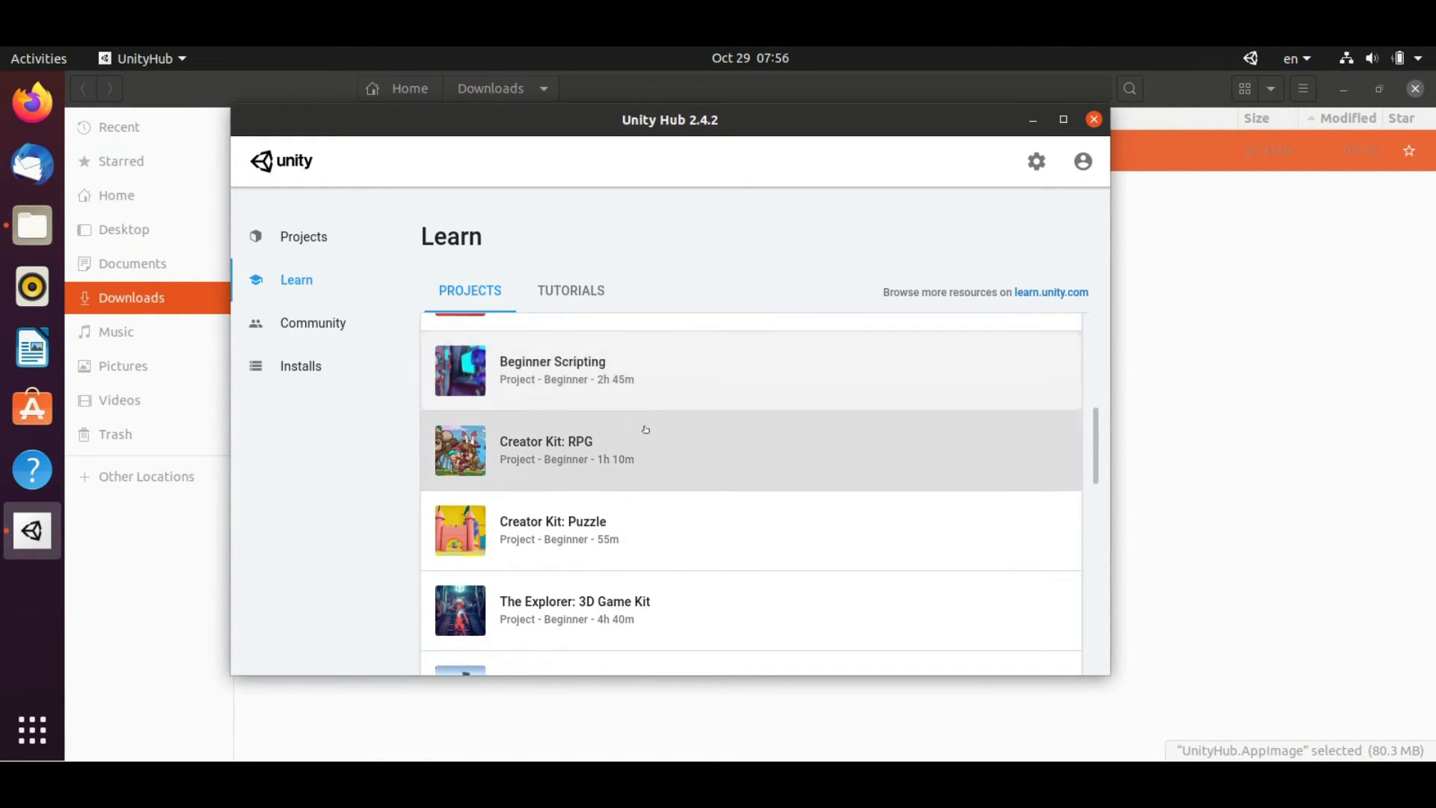
{"action": "scroll", "coordinate": [646, 430], "scroll_direction": "down", "scroll_amount": 2}
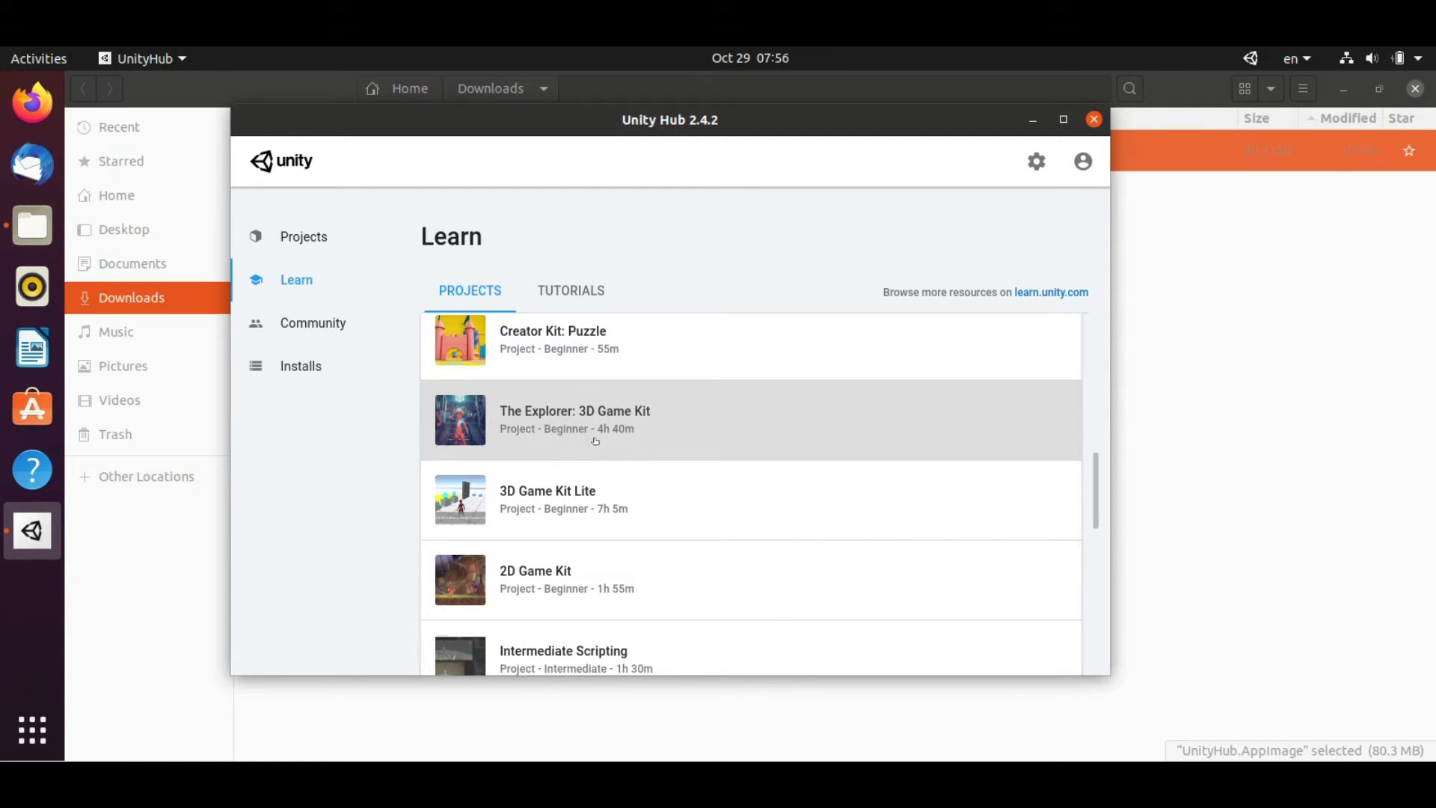
{"action": "left_click", "coordinate": [580, 293]}
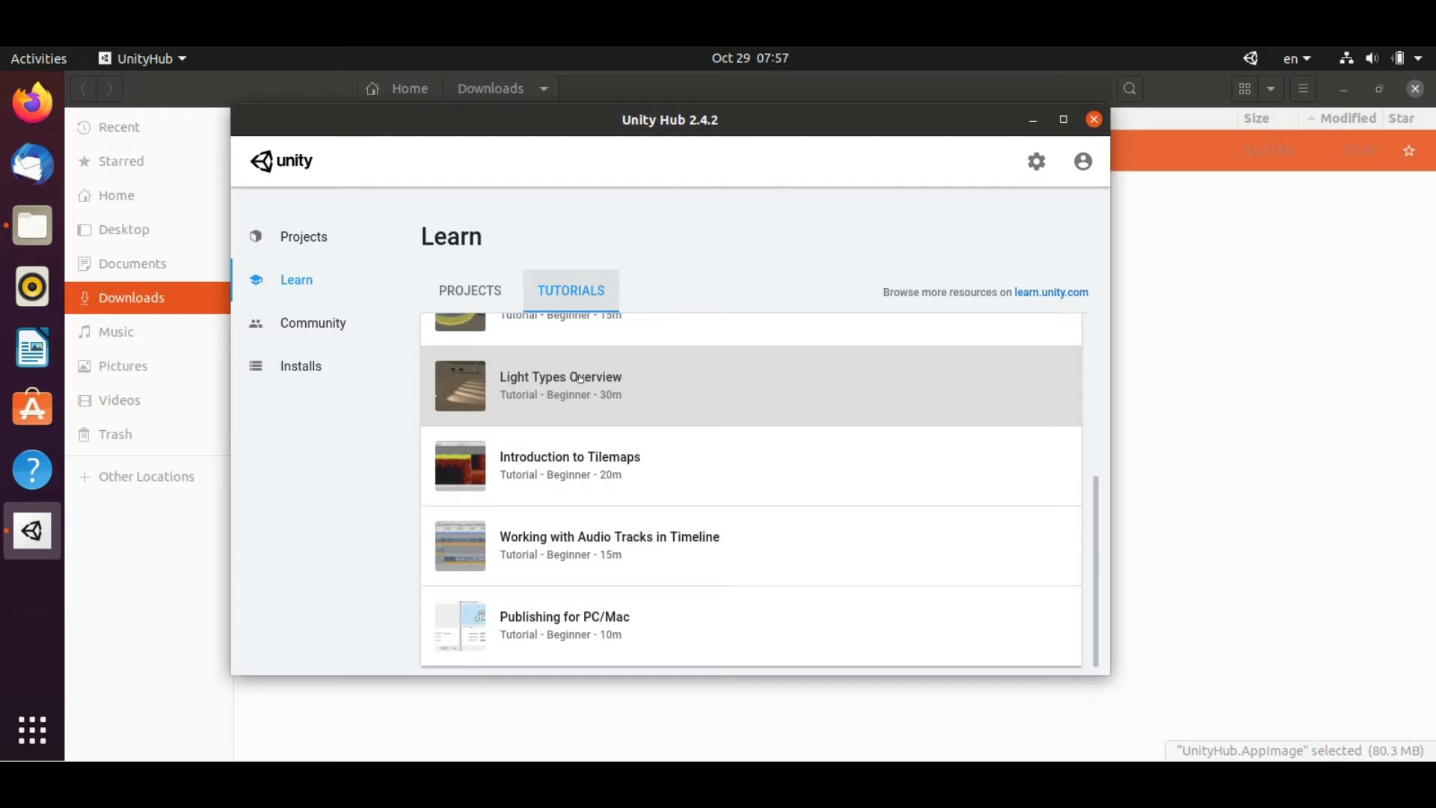
Browse the Unity Hub Tutorials list, then go to the Community page
{"action": "scroll", "coordinate": [576, 471], "scroll_direction": "down", "scroll_amount": 1}
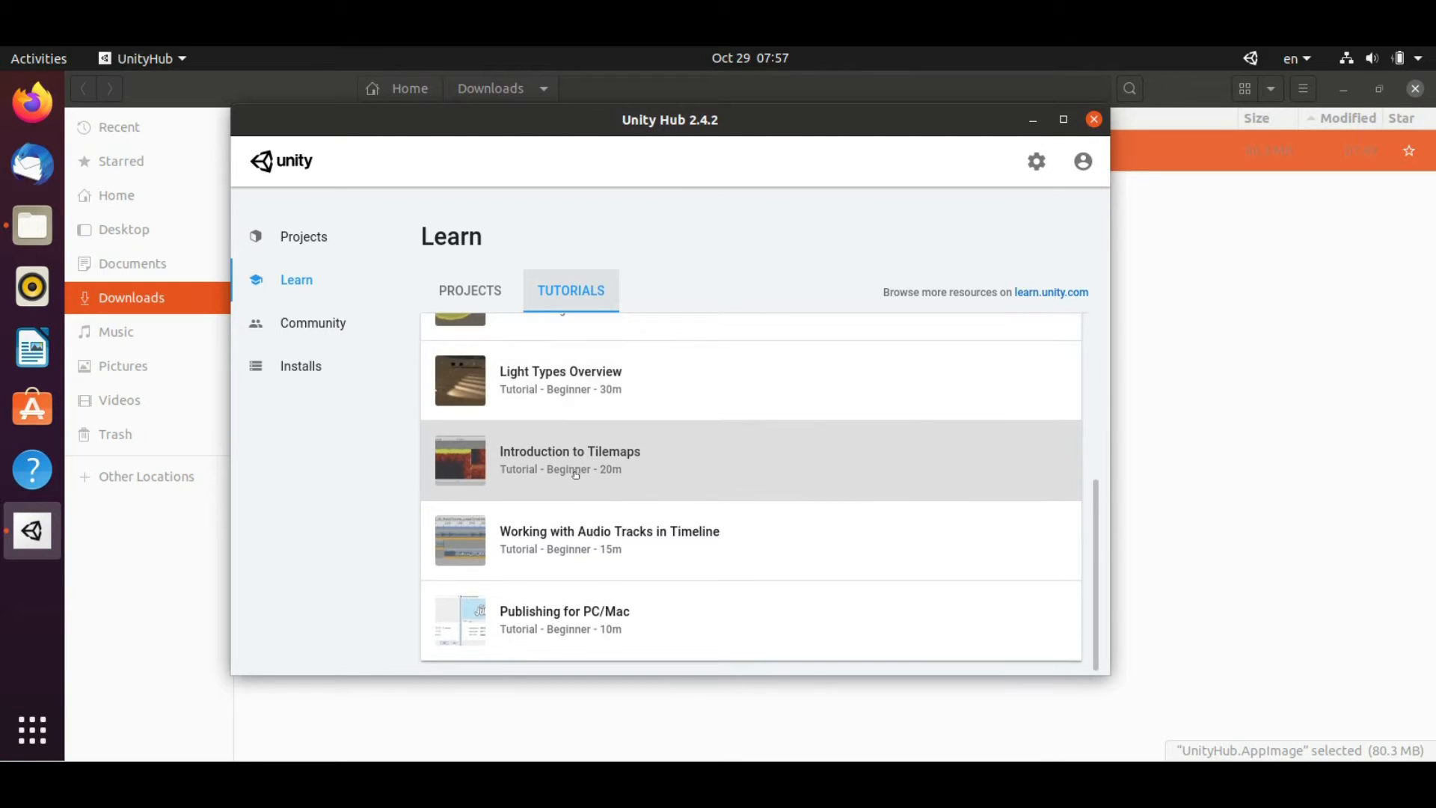
{"action": "scroll", "coordinate": [576, 474], "scroll_direction": "up", "scroll_amount": 4}
{"action": "scroll", "coordinate": [561, 462], "scroll_direction": "down", "scroll_amount": 2}
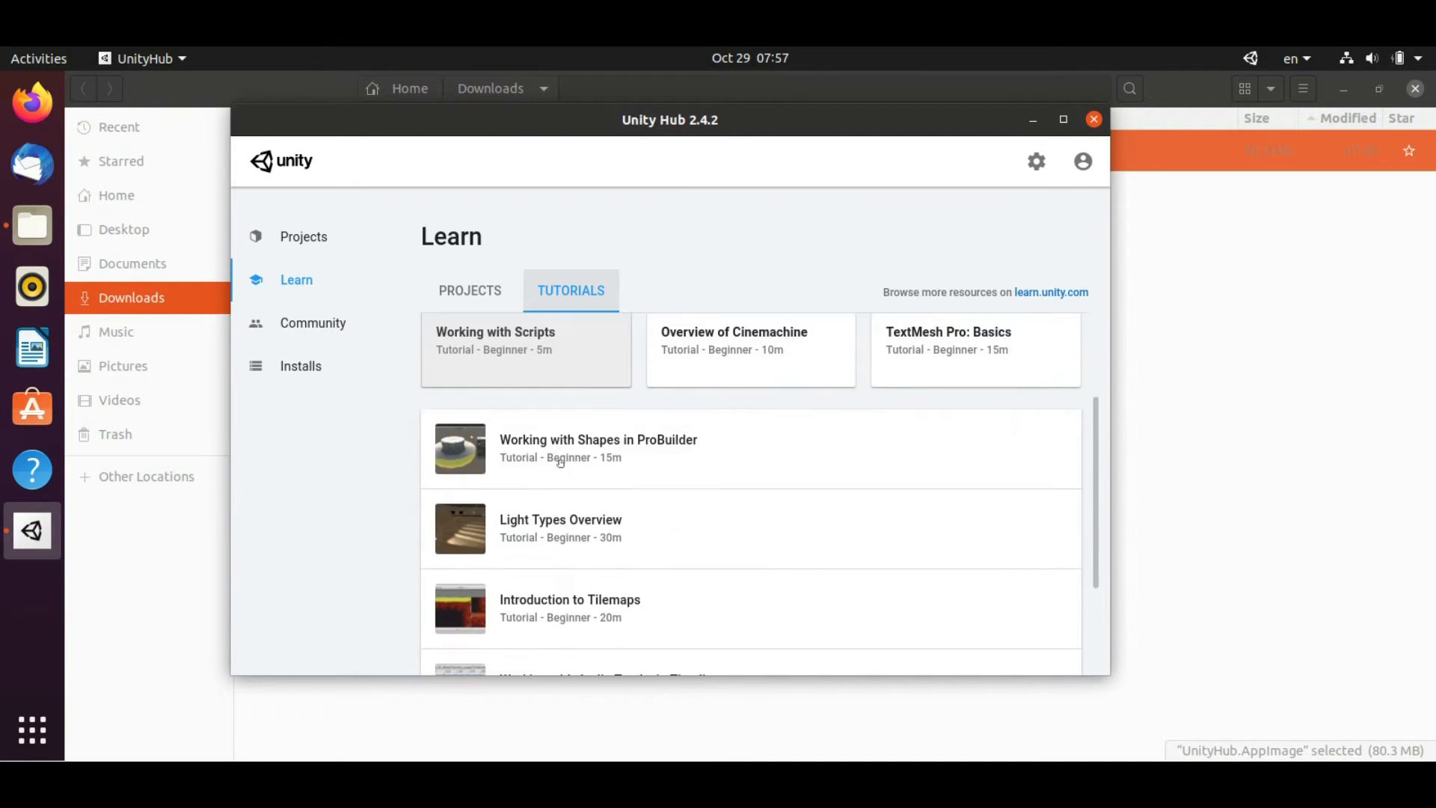
{"action": "scroll", "coordinate": [560, 462], "scroll_direction": "down", "scroll_amount": 3}
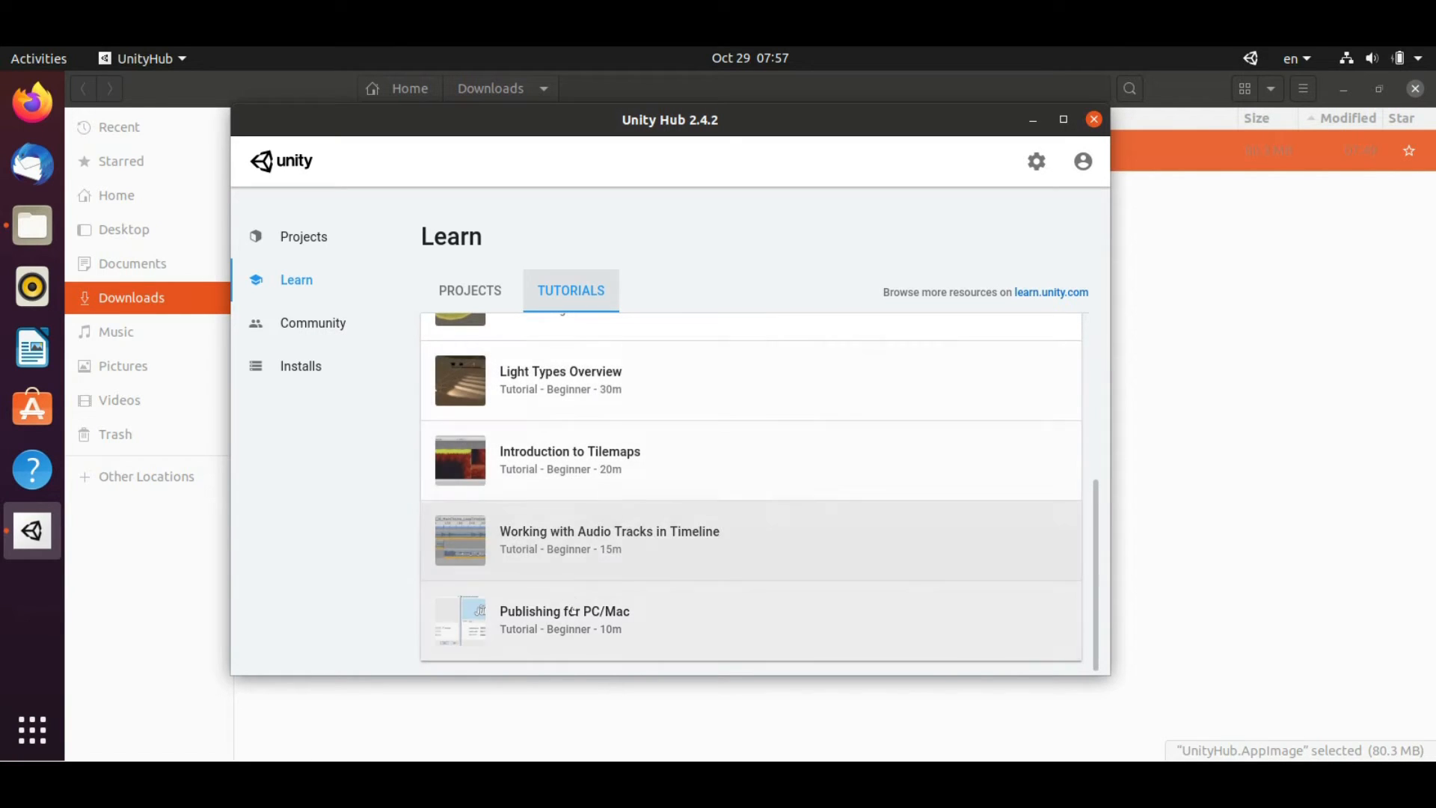
{"action": "scroll", "coordinate": [591, 557], "scroll_direction": "up", "scroll_amount": 2}
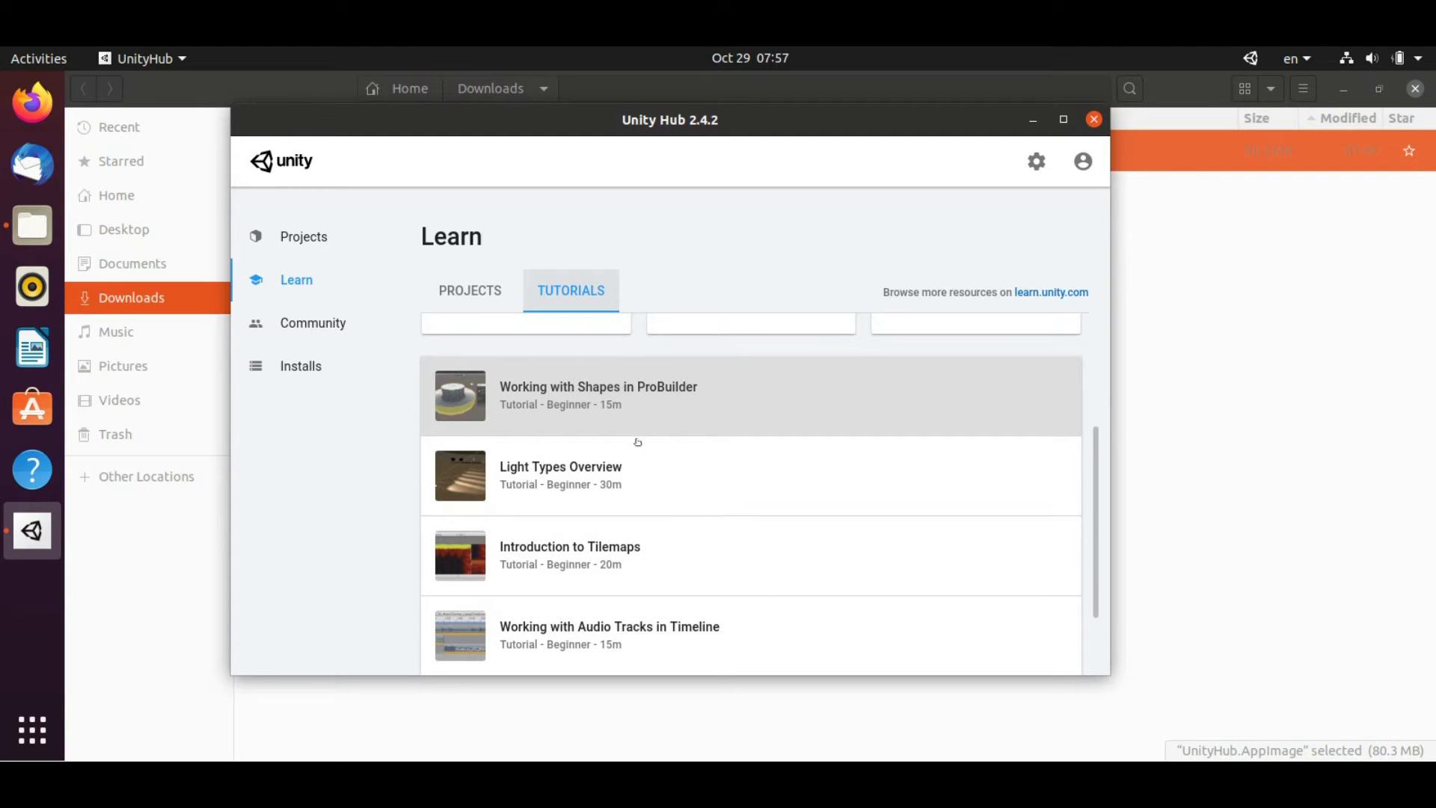
{"action": "scroll", "coordinate": [628, 448], "scroll_direction": "down", "scroll_amount": 1}
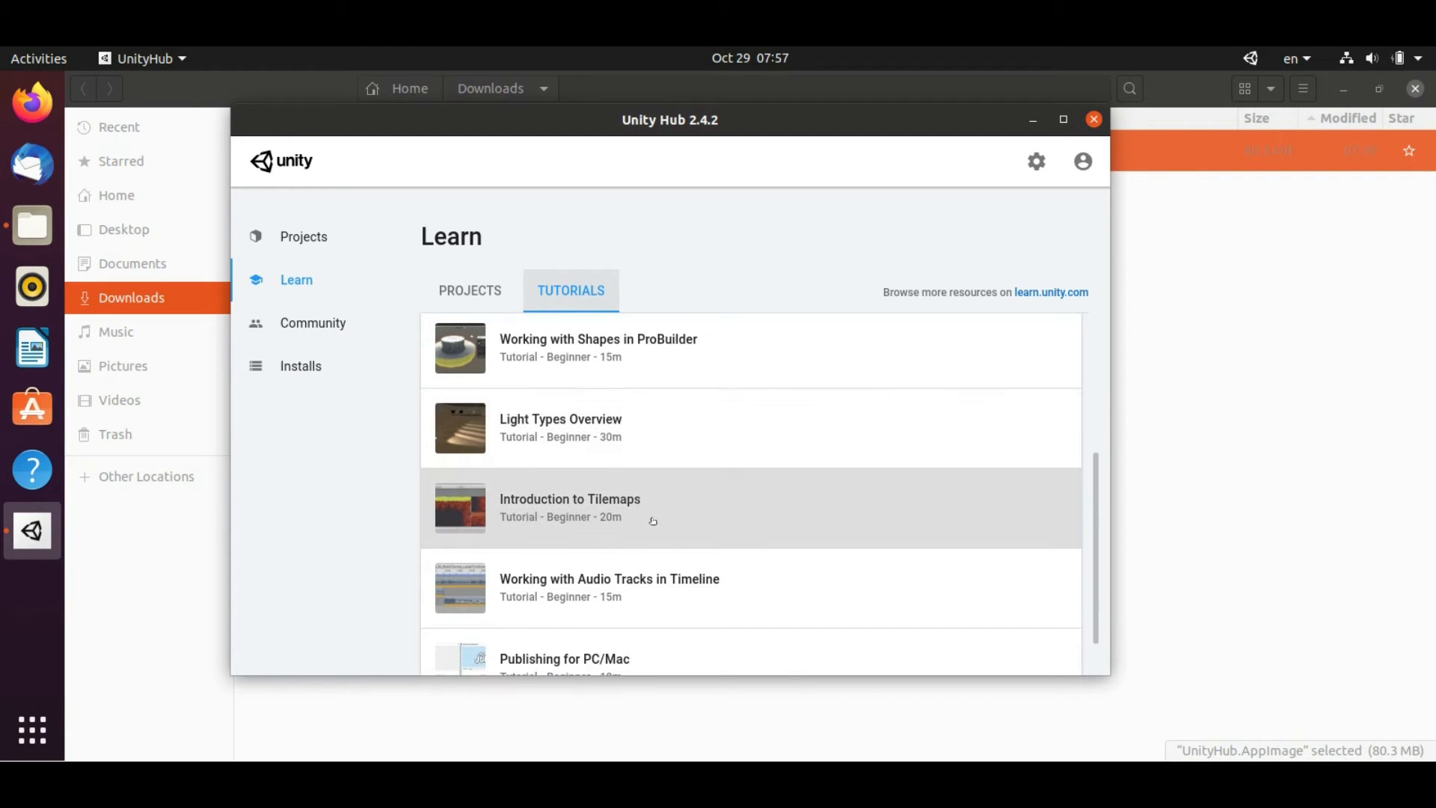
{"action": "scroll", "coordinate": [704, 487], "scroll_direction": "down", "scroll_amount": 1}
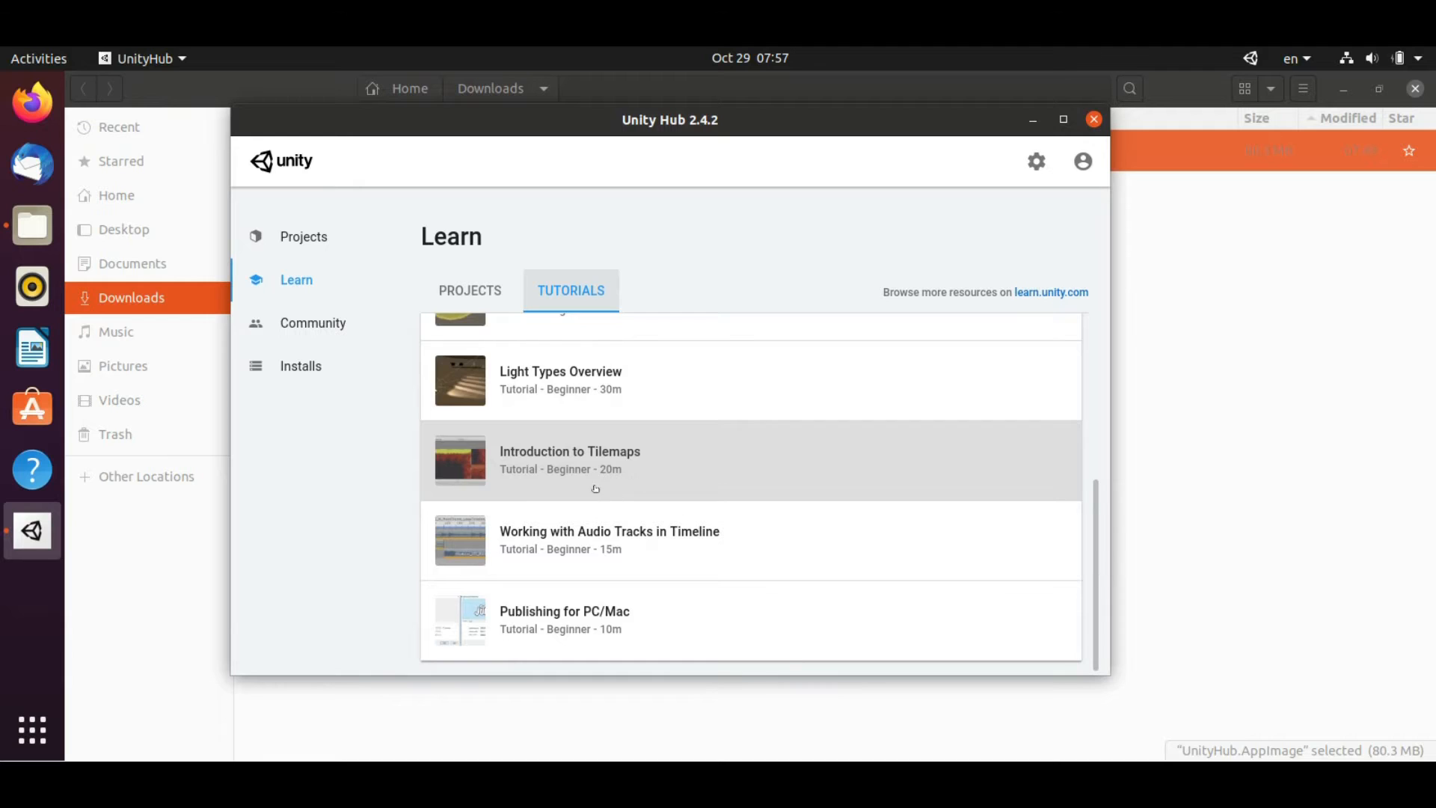
{"action": "left_click", "coordinate": [346, 332]}
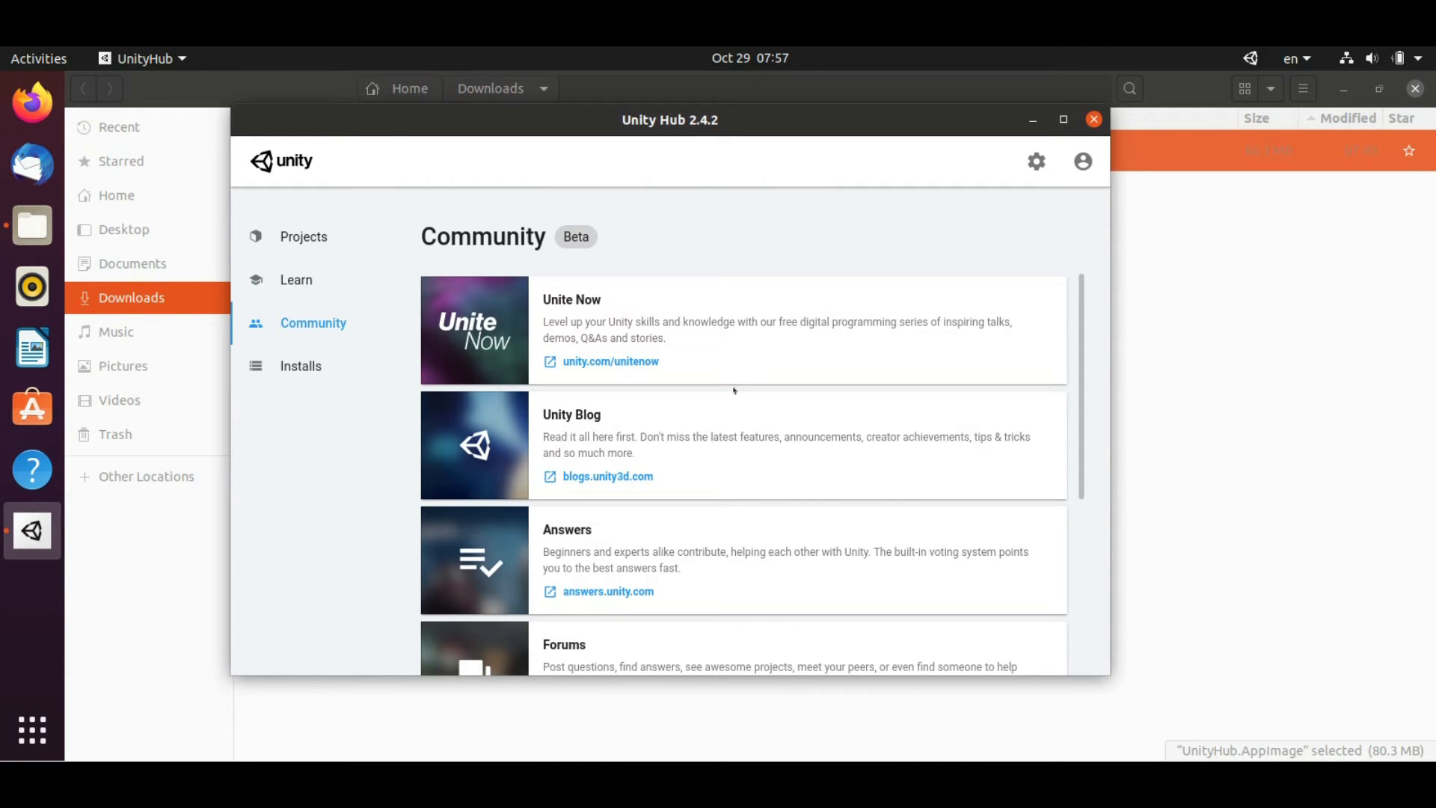
{"action": "scroll", "coordinate": [734, 390], "scroll_direction": "down", "scroll_amount": 5}
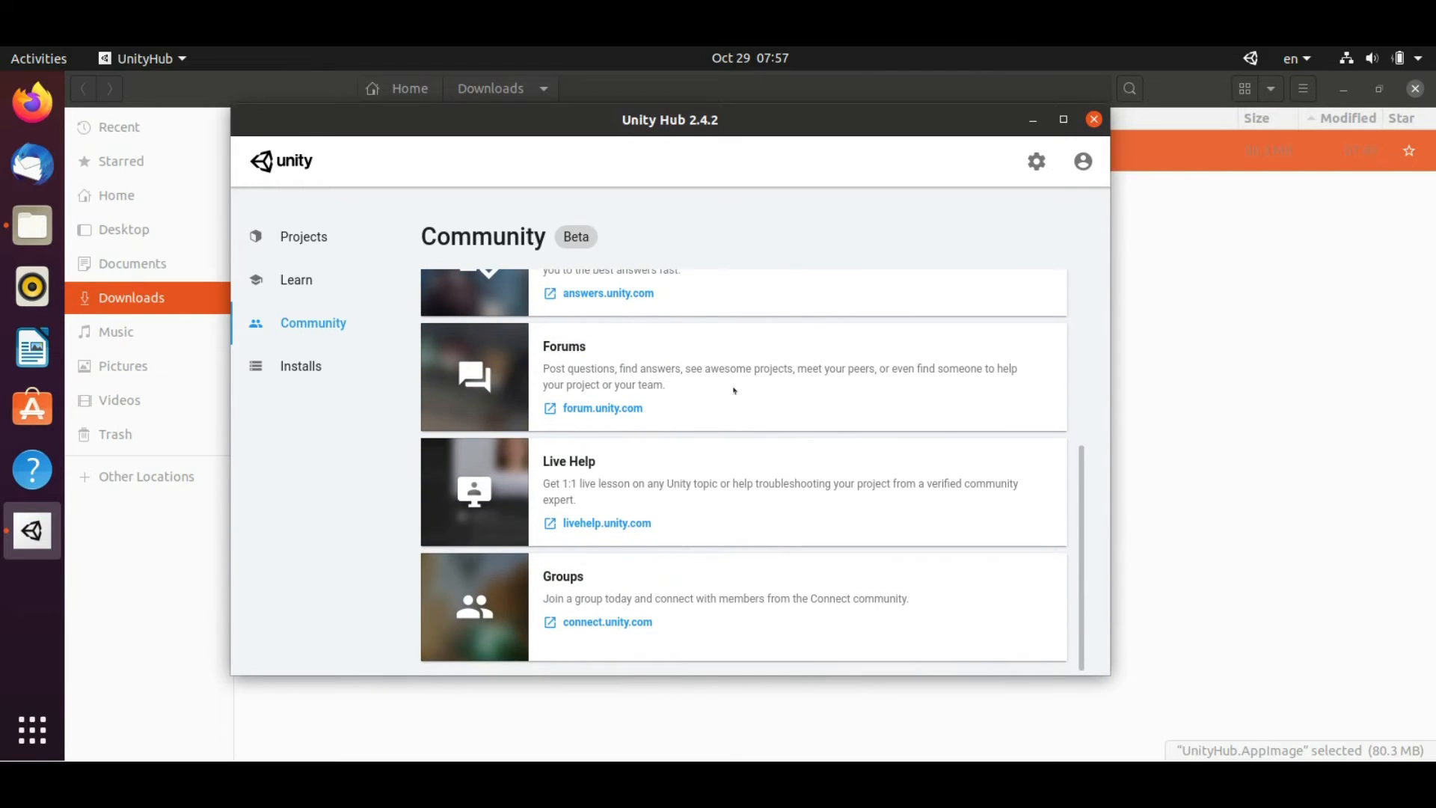
{"action": "scroll", "coordinate": [734, 389], "scroll_direction": "up", "scroll_amount": 5}
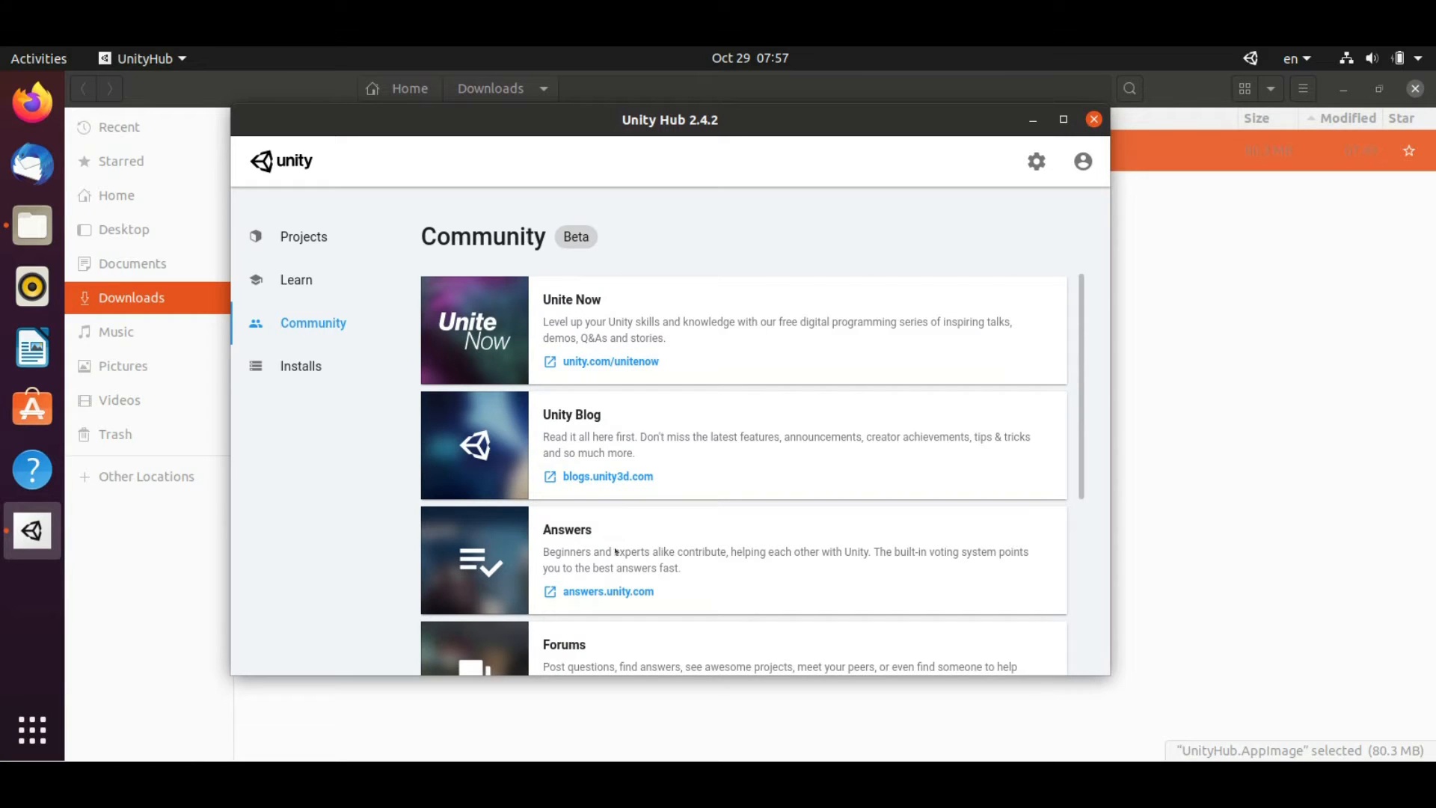
{"action": "scroll", "coordinate": [616, 552], "scroll_direction": "down", "scroll_amount": 2}
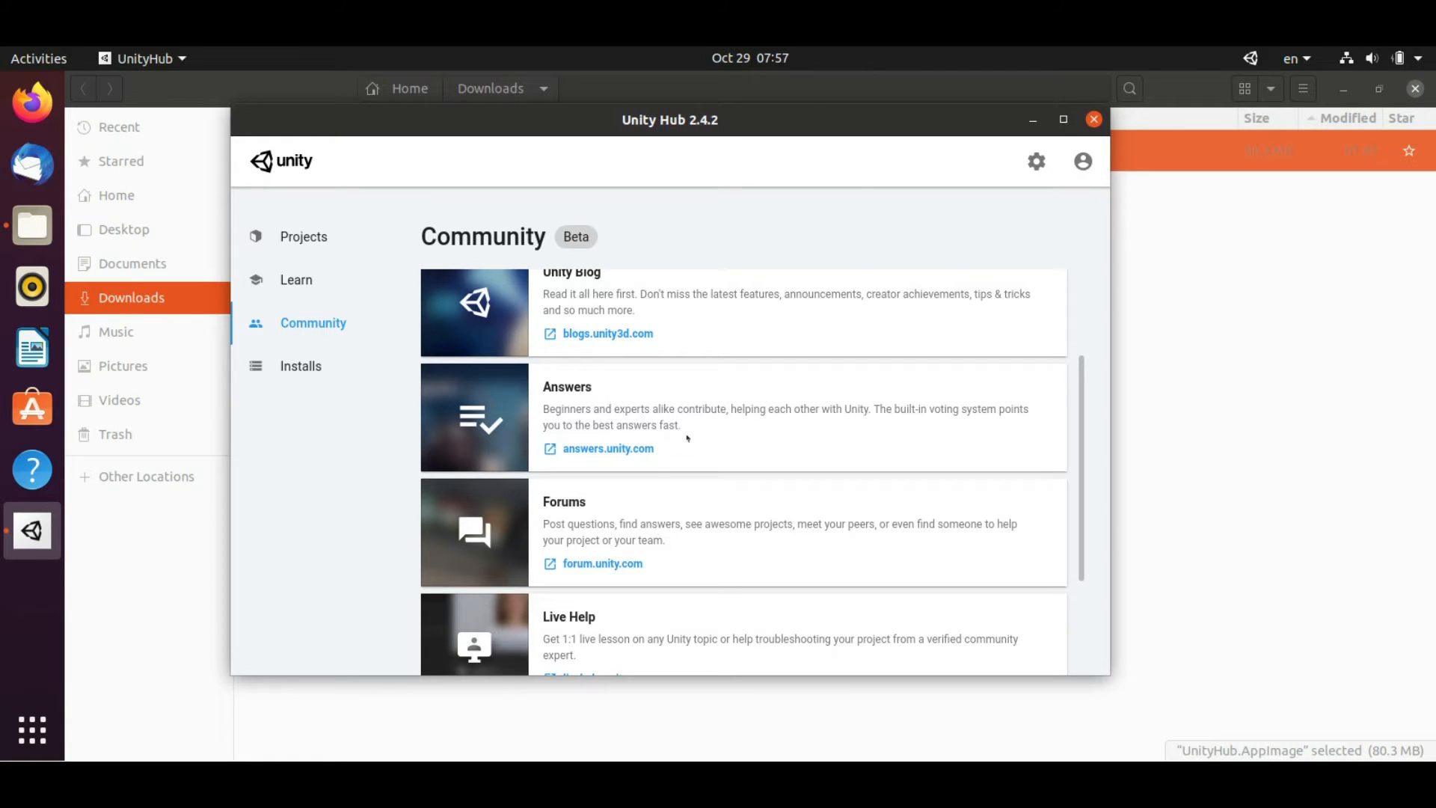
{"action": "scroll", "coordinate": [647, 472], "scroll_direction": "down", "scroll_amount": 3}
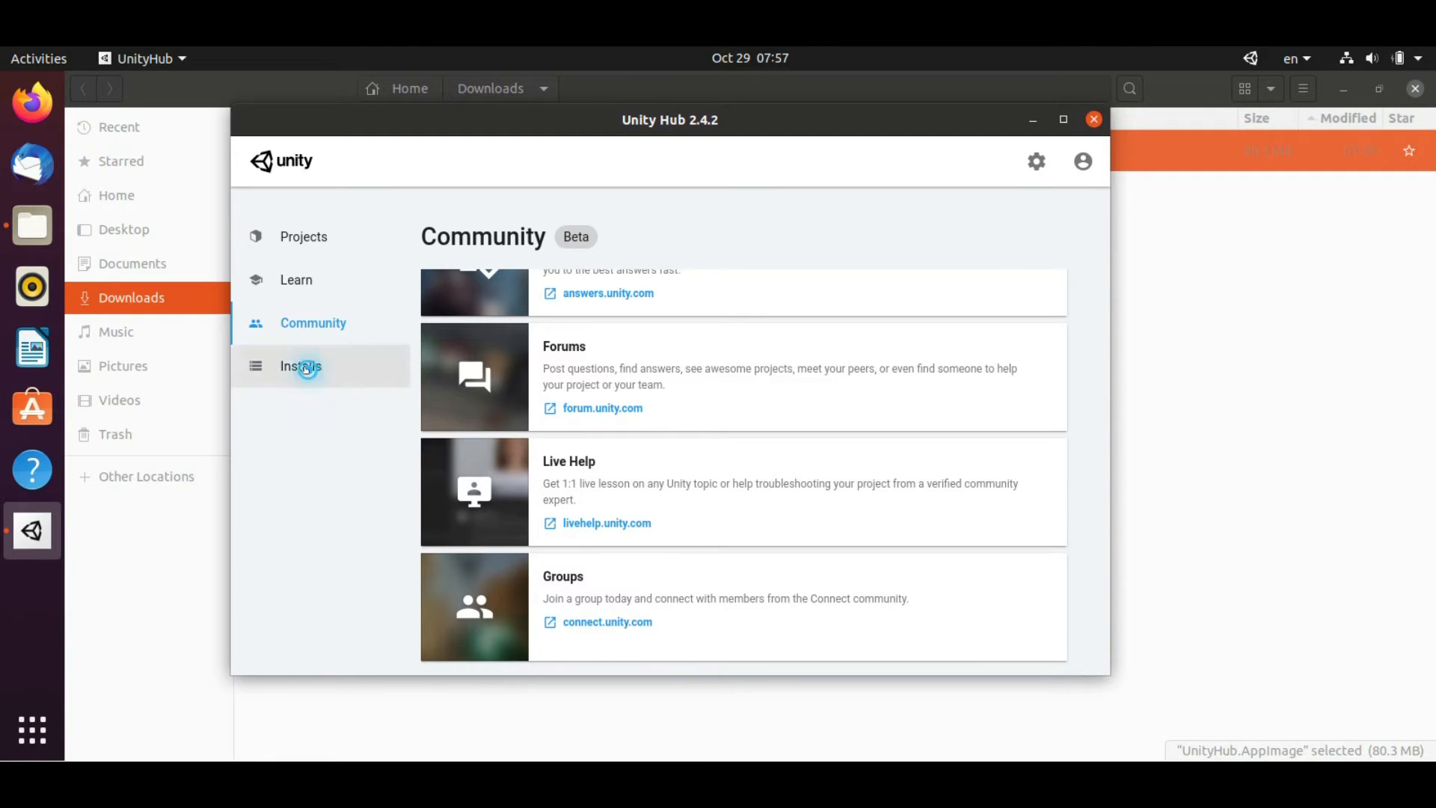
Go to the Installs page to see the installed Unity 2020.1.11f1 editor
{"action": "left_click", "coordinate": [303, 367]}
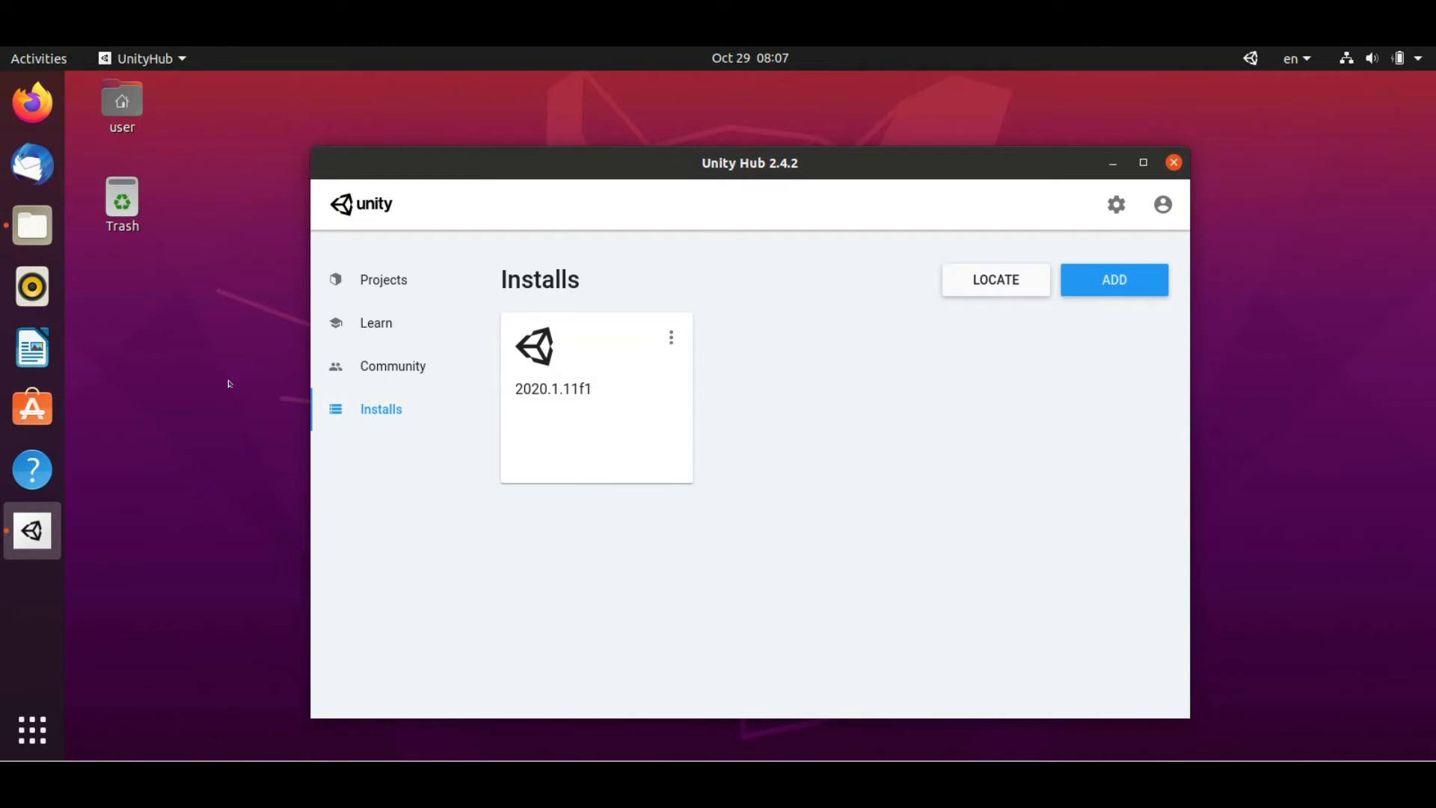
Find Visual Studio Code in Ubuntu Software by searching 'visual studio'
{"action": "left_click", "coordinate": [32, 408]}
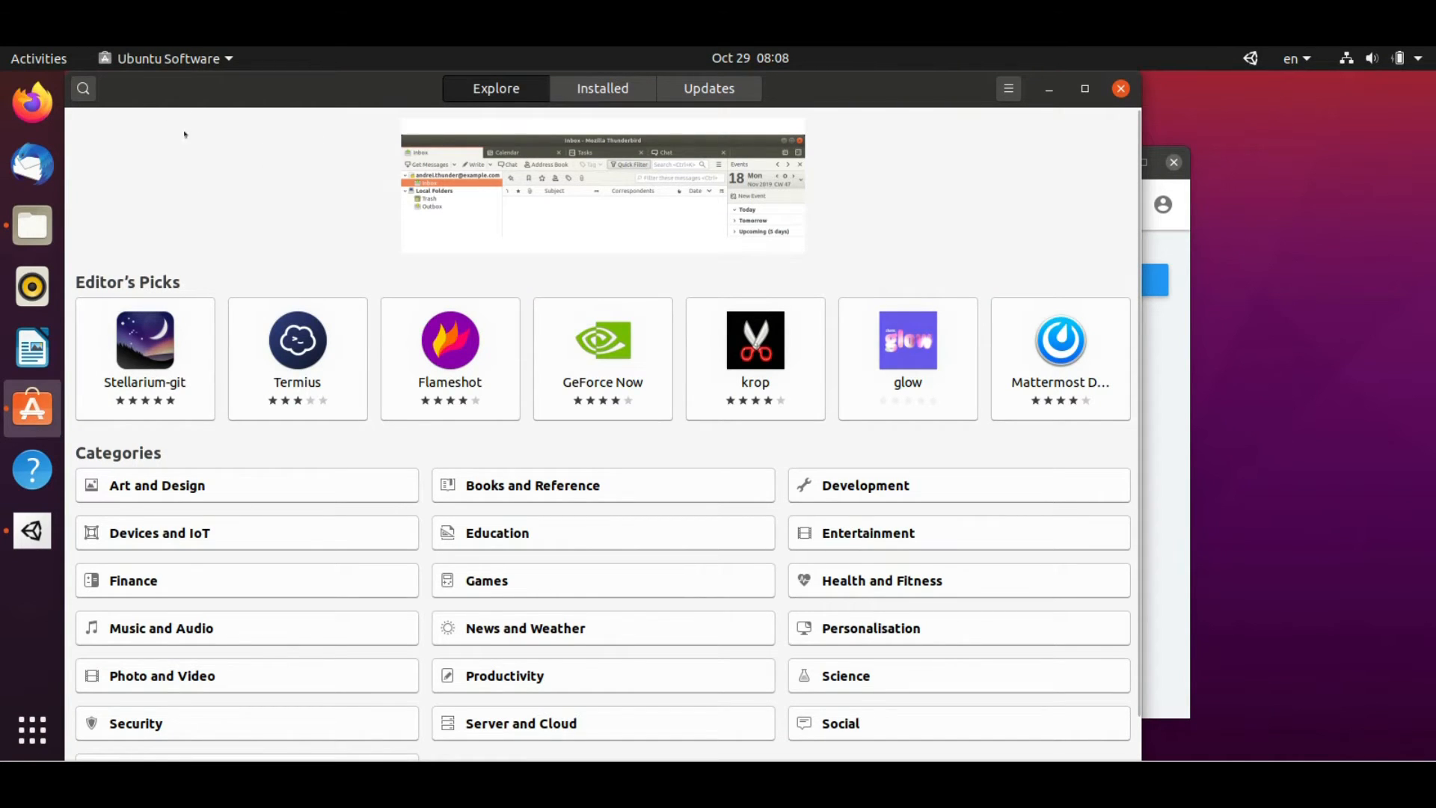
{"action": "left_click", "coordinate": [83, 88]}
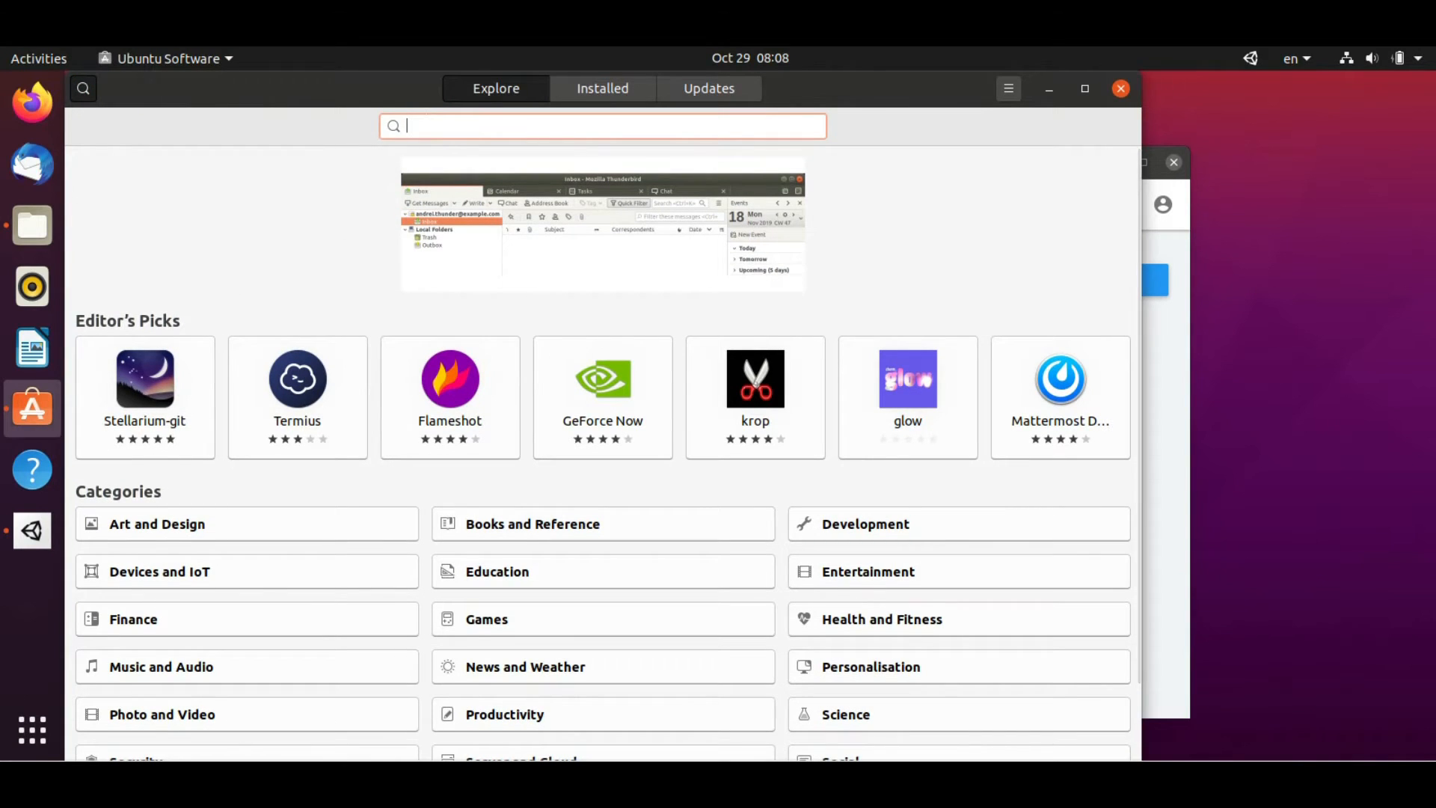
{"action": "type", "text": "visual studi"}
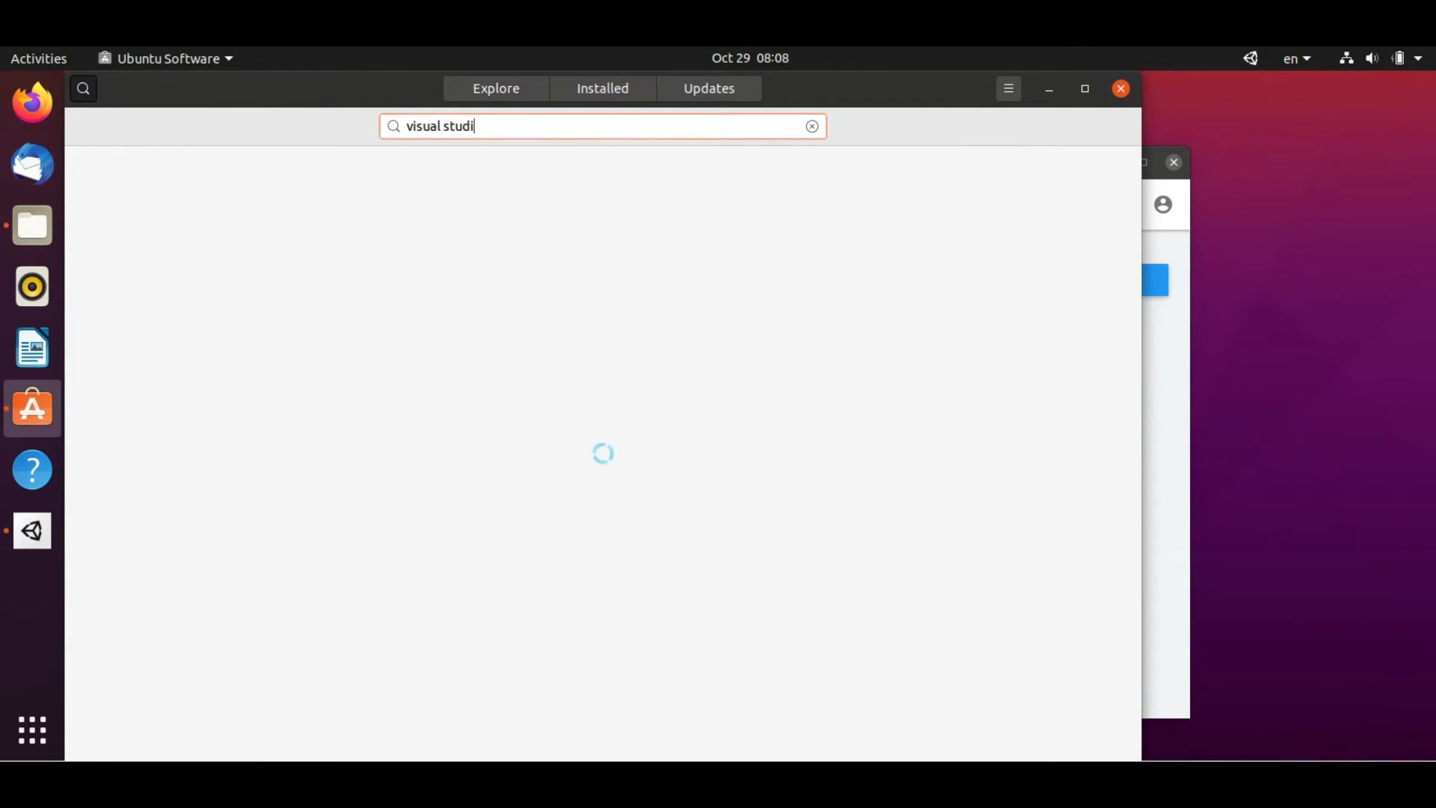
{"action": "type", "text": "o"}
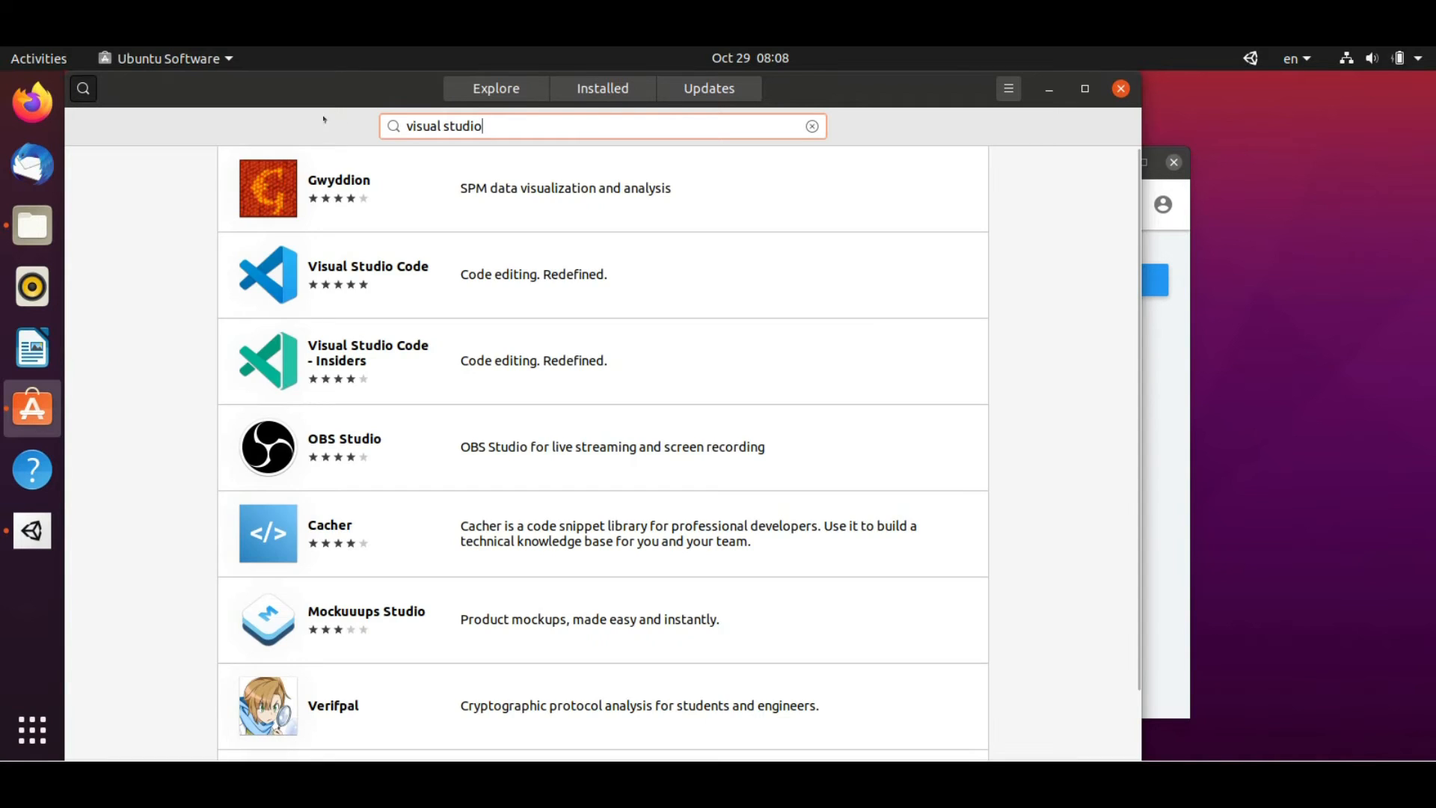
{"action": "left_click", "coordinate": [554, 276]}
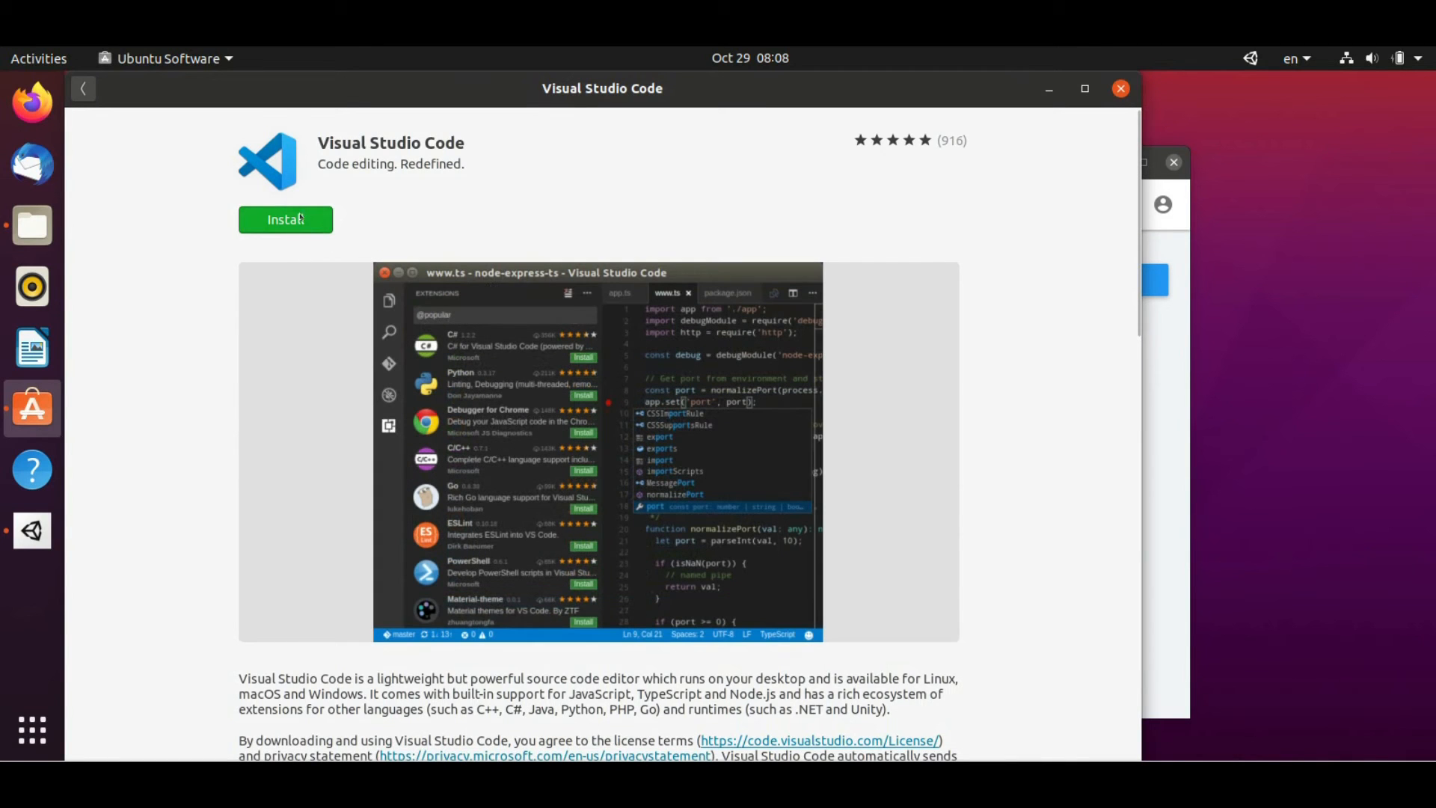
Install Visual Studio Code, authenticating with the account password, then close the store
{"action": "left_click", "coordinate": [316, 227]}
{"action": "type", "text": "********"}
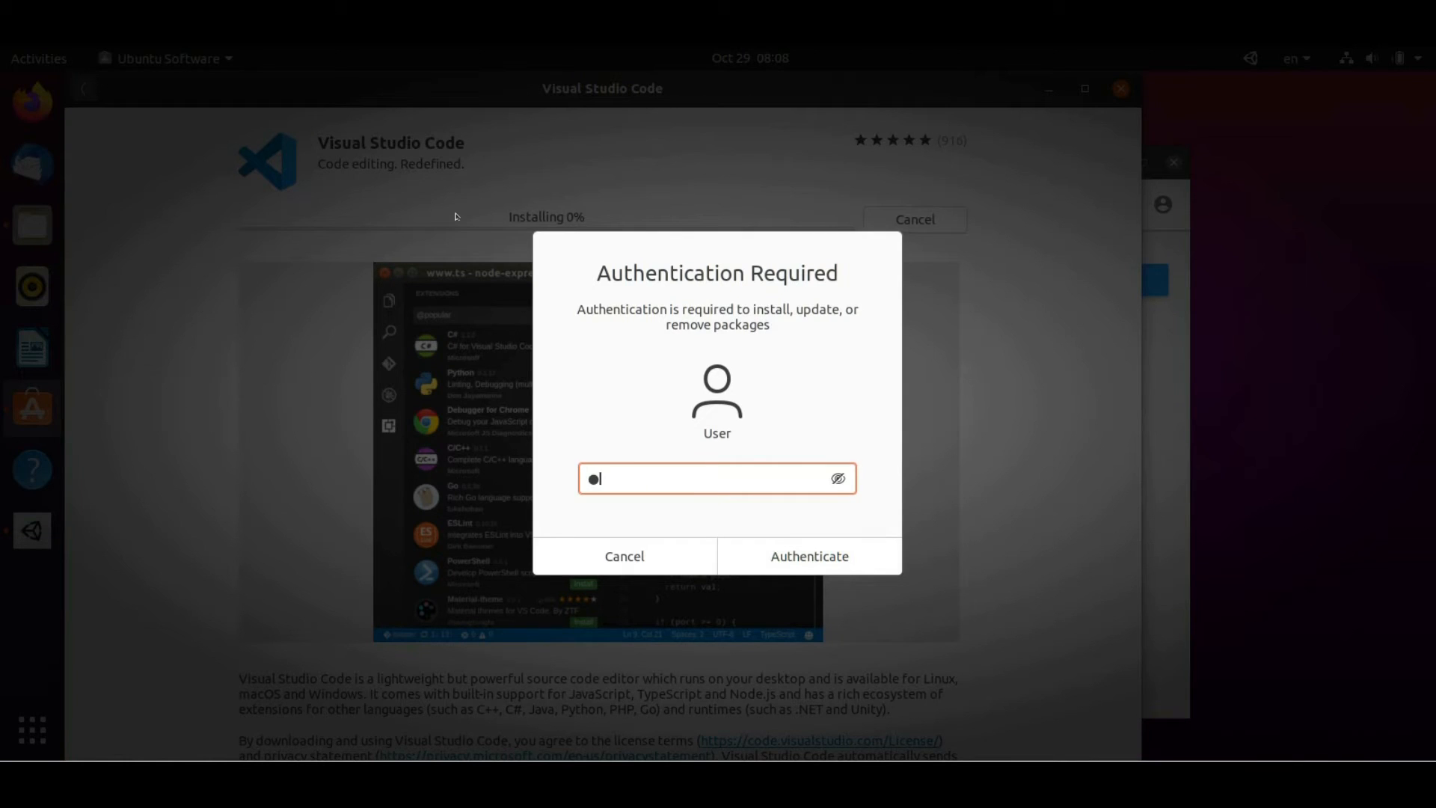
{"action": "key", "text": "Return"}
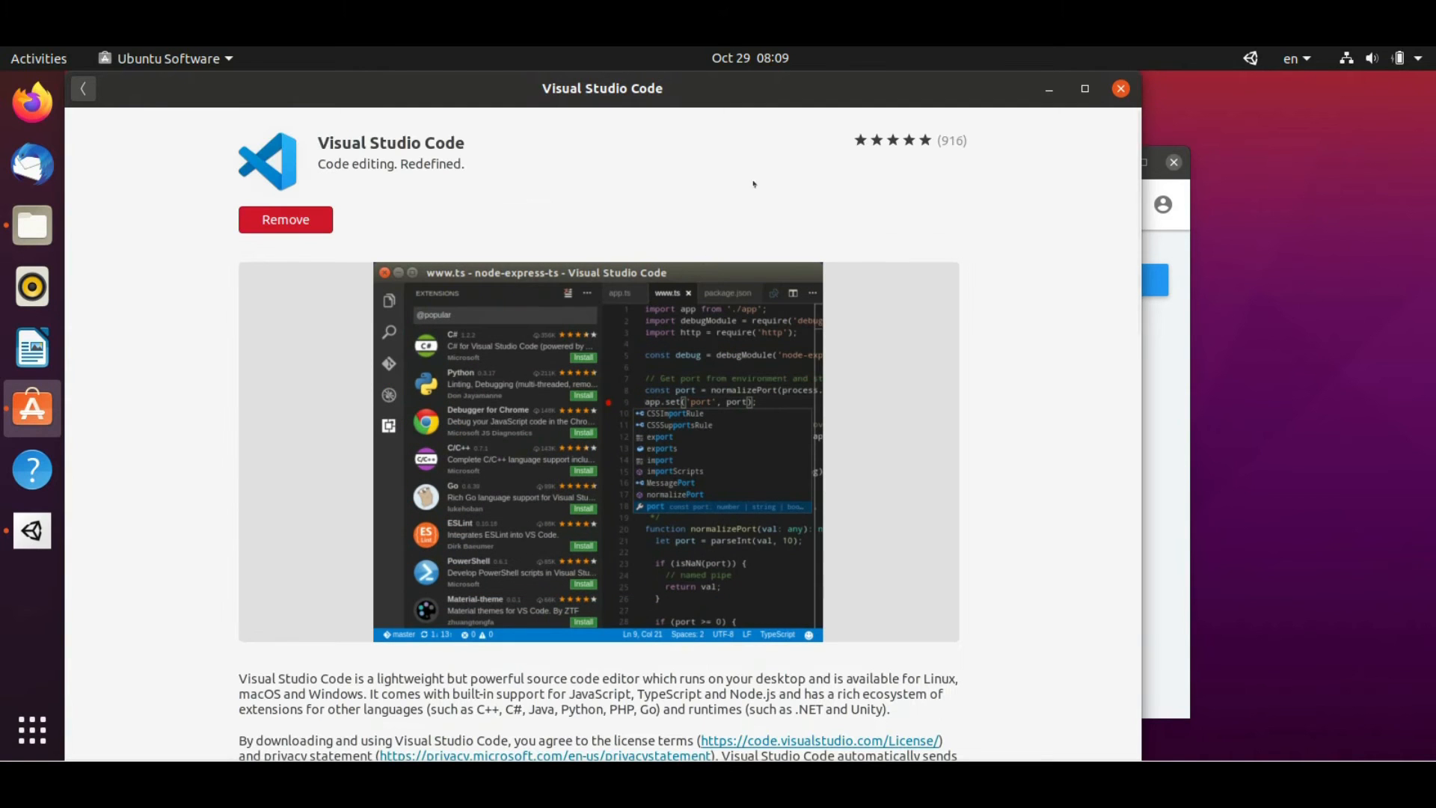
{"action": "left_click", "coordinate": [1119, 89]}
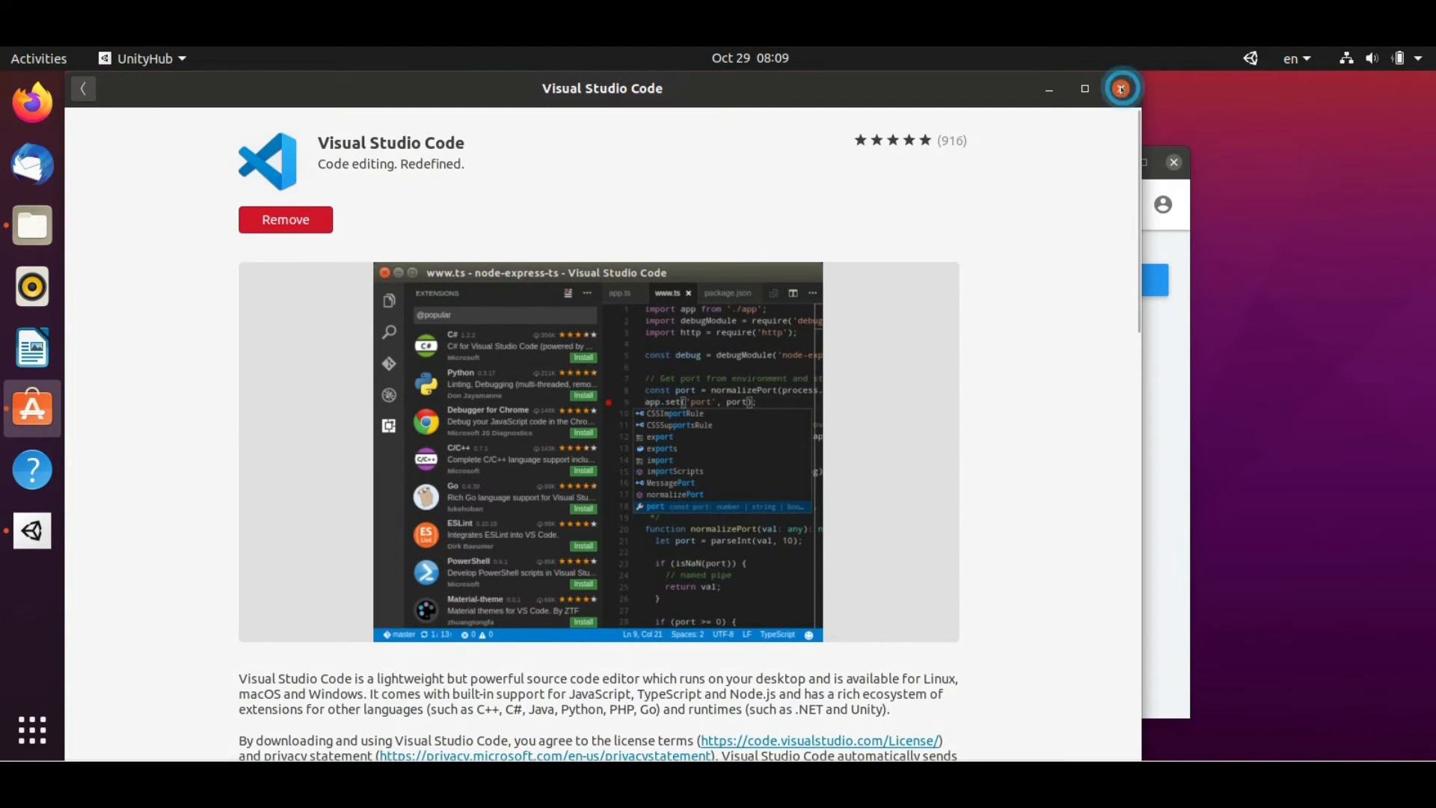
Launch Visual Studio Code and dismiss the usage data notification
{"action": "left_click", "coordinate": [33, 730]}
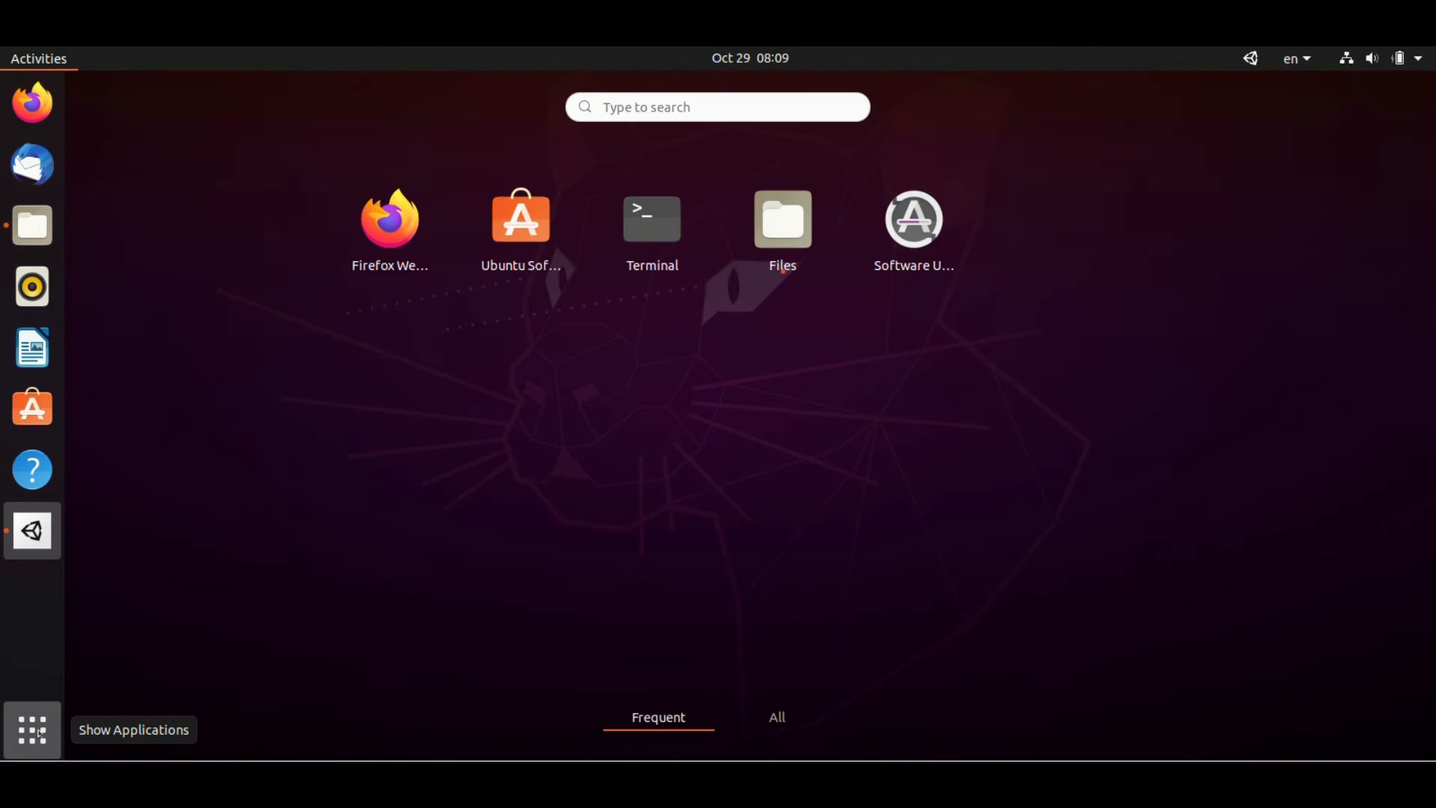
{"action": "type", "text": "code"}
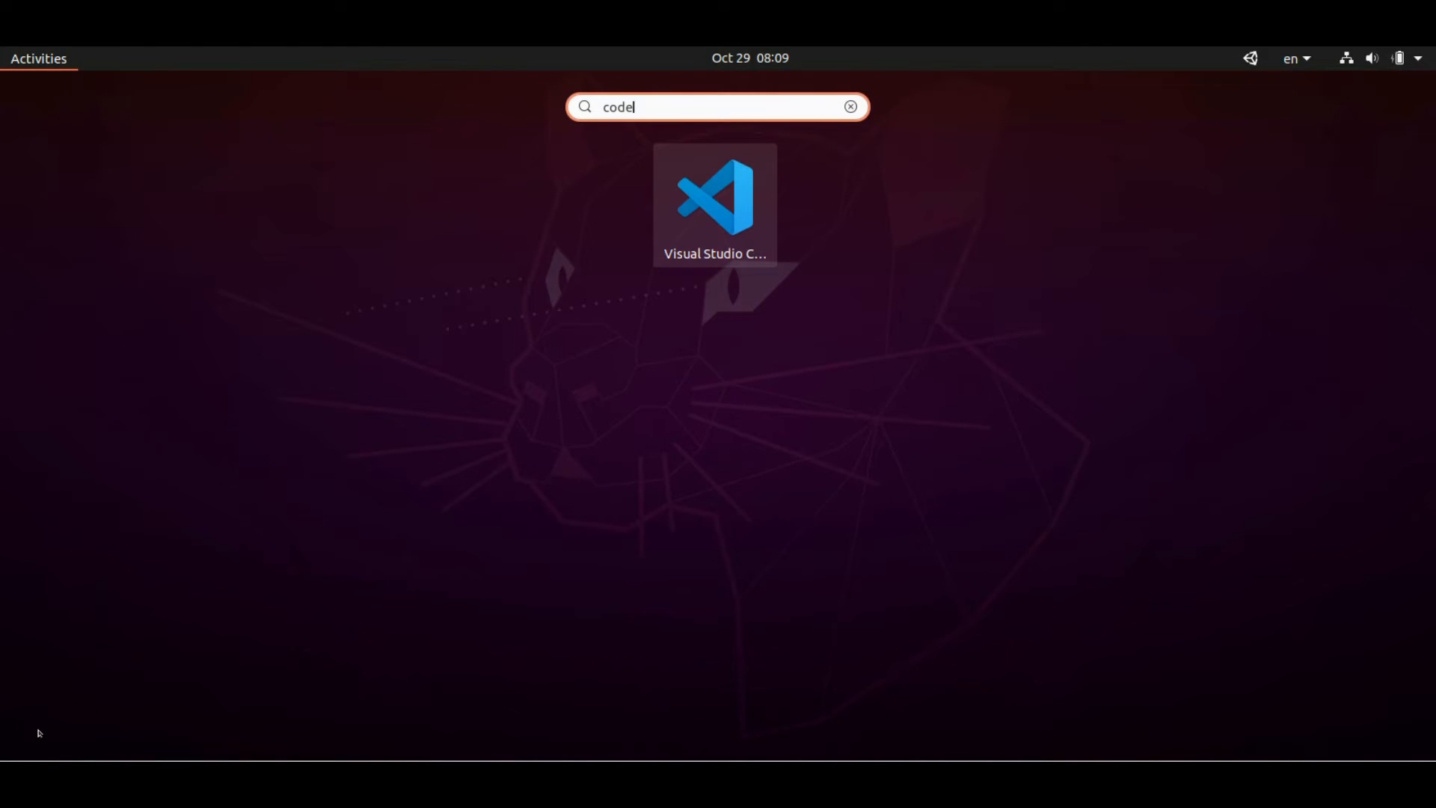
{"action": "left_click", "coordinate": [731, 235]}
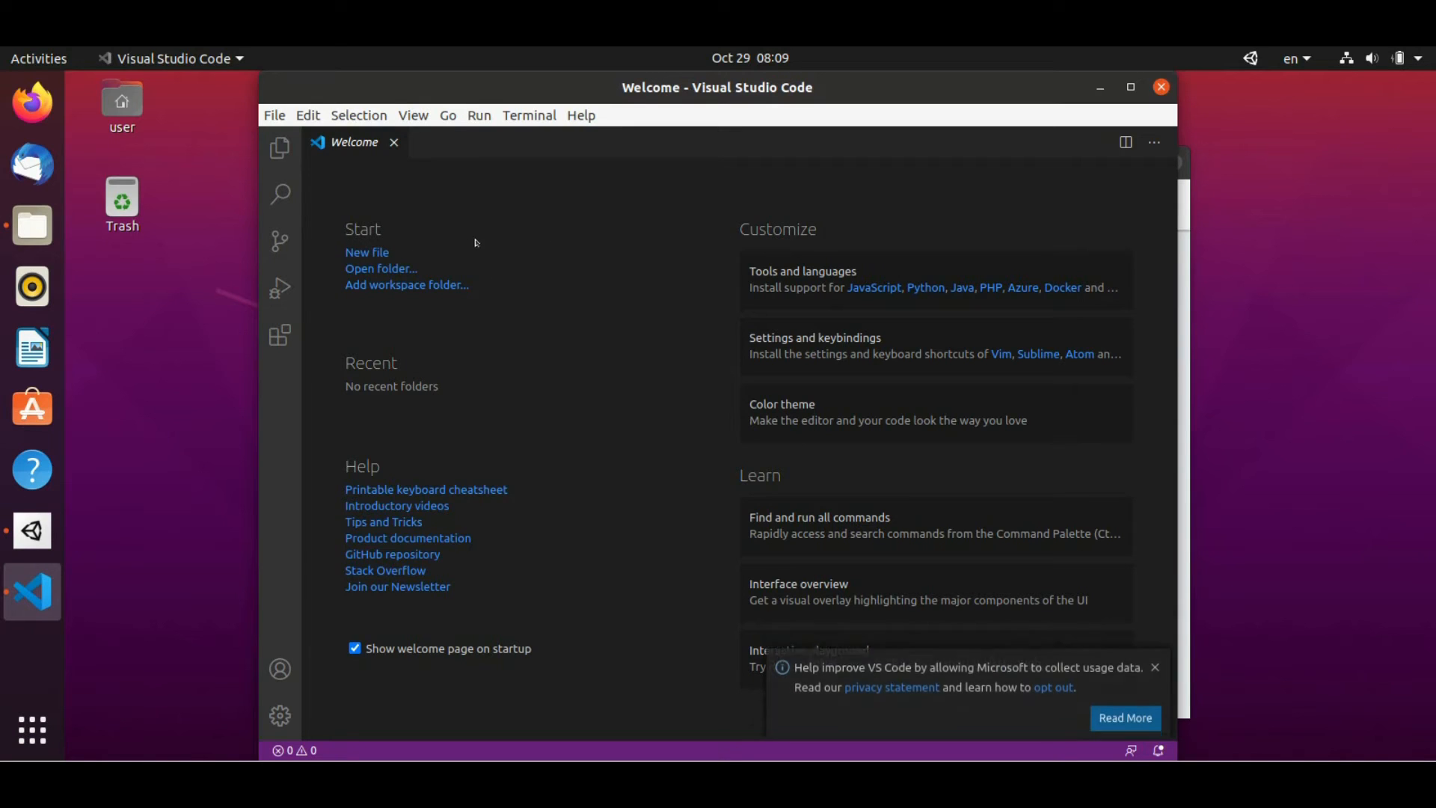
{"action": "left_click", "coordinate": [1155, 656]}
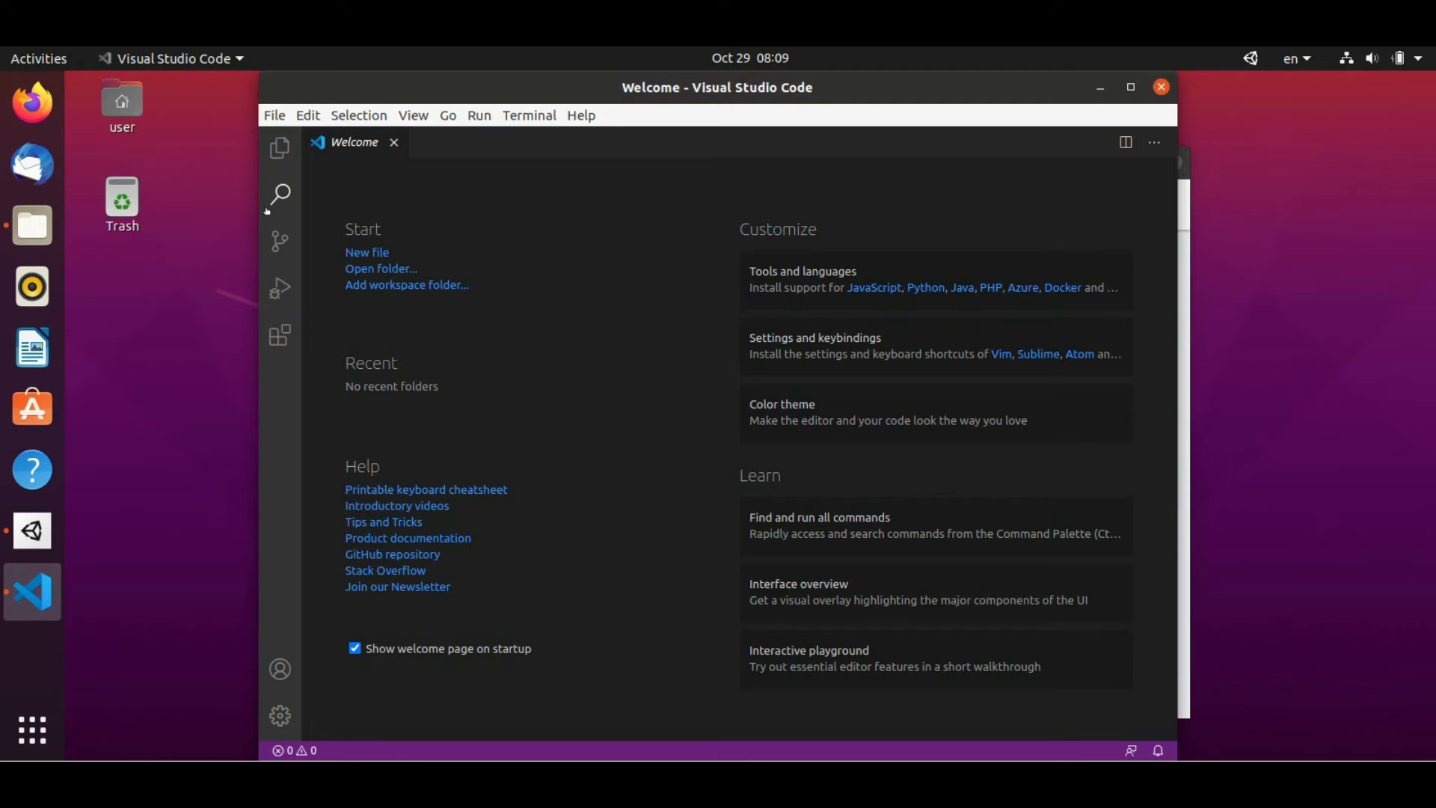
Install the C# extension from the marketplace, keeping the current colour theme
{"action": "left_click", "coordinate": [279, 338]}
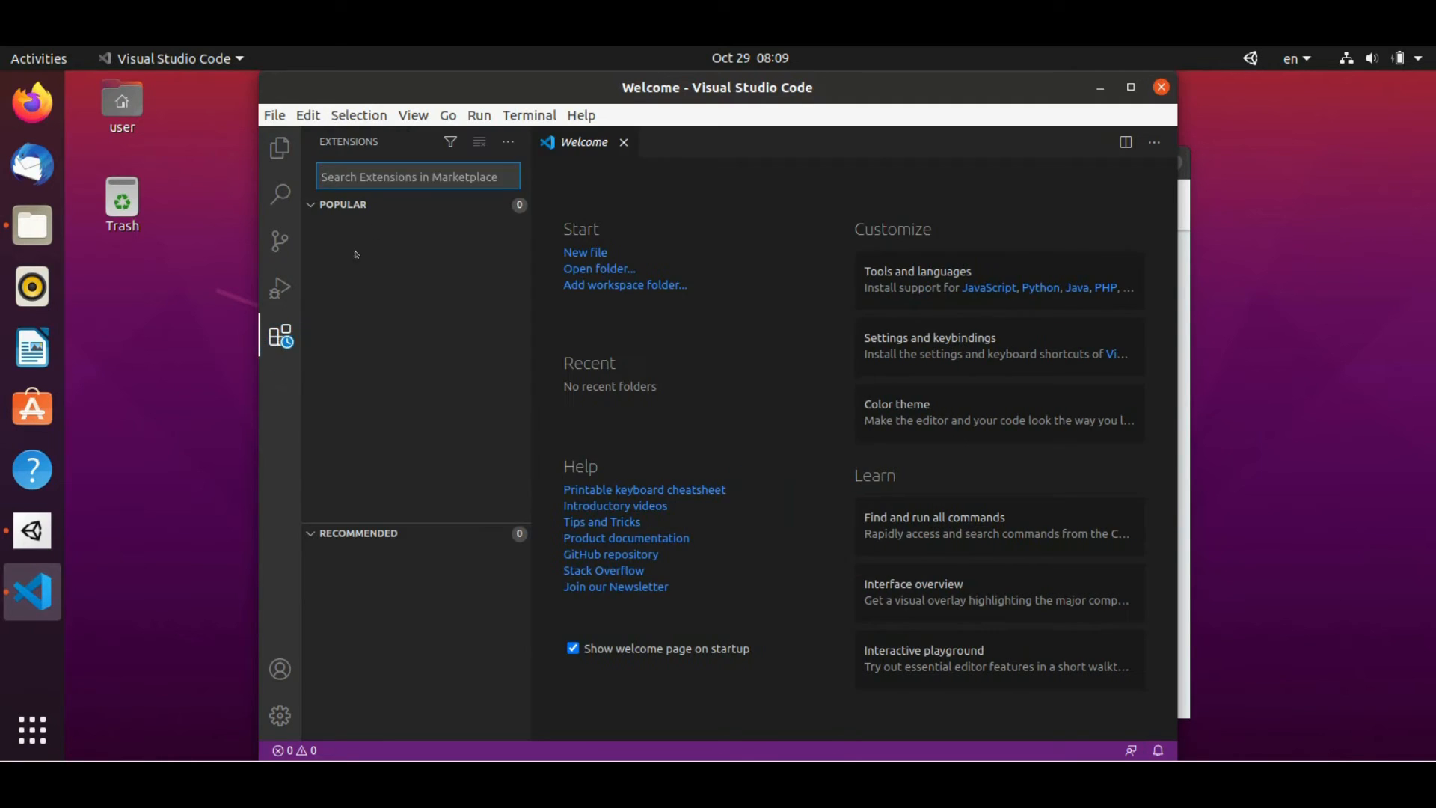
{"action": "left_click", "coordinate": [381, 168]}
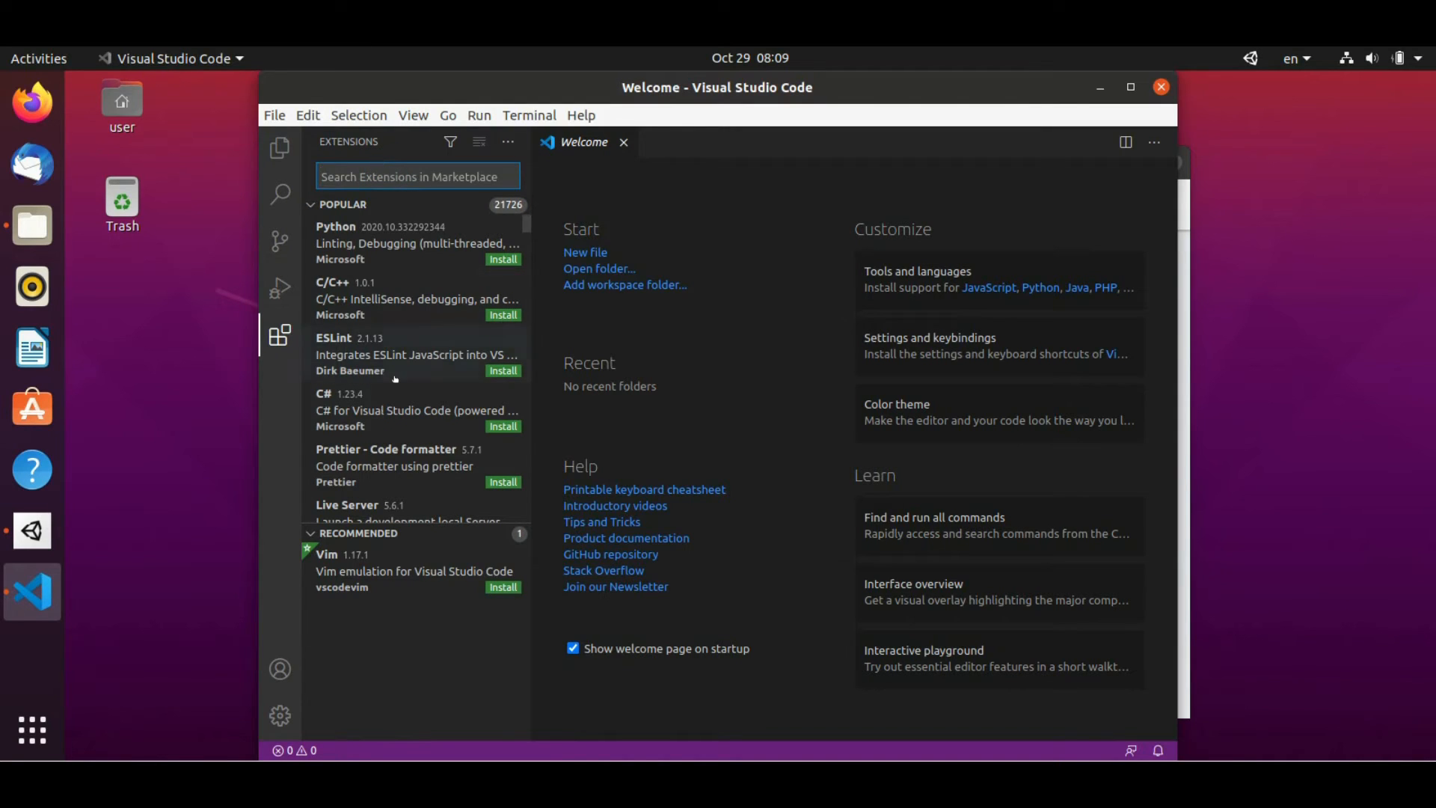
{"action": "left_click", "coordinate": [494, 426]}
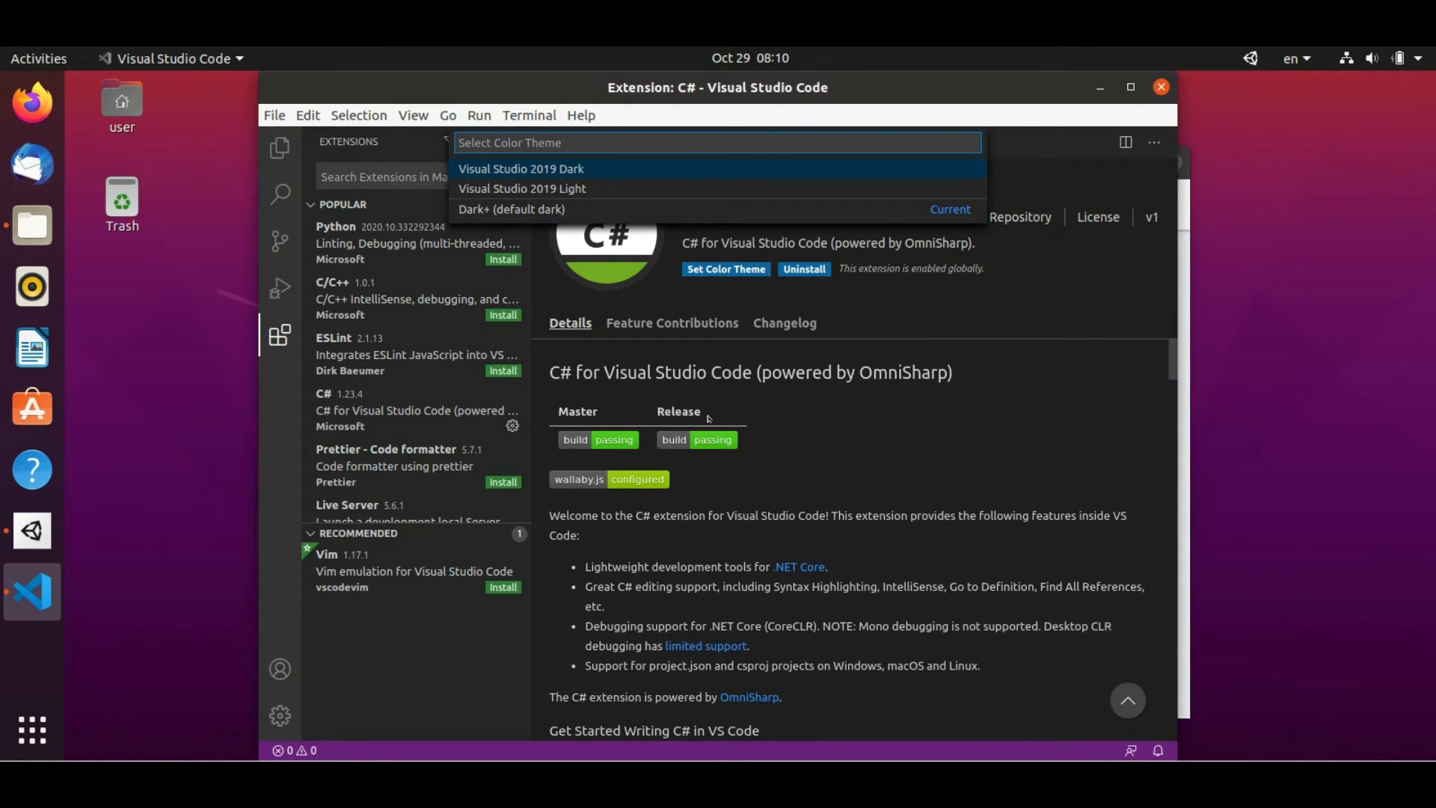
{"action": "left_click", "coordinate": [566, 169]}
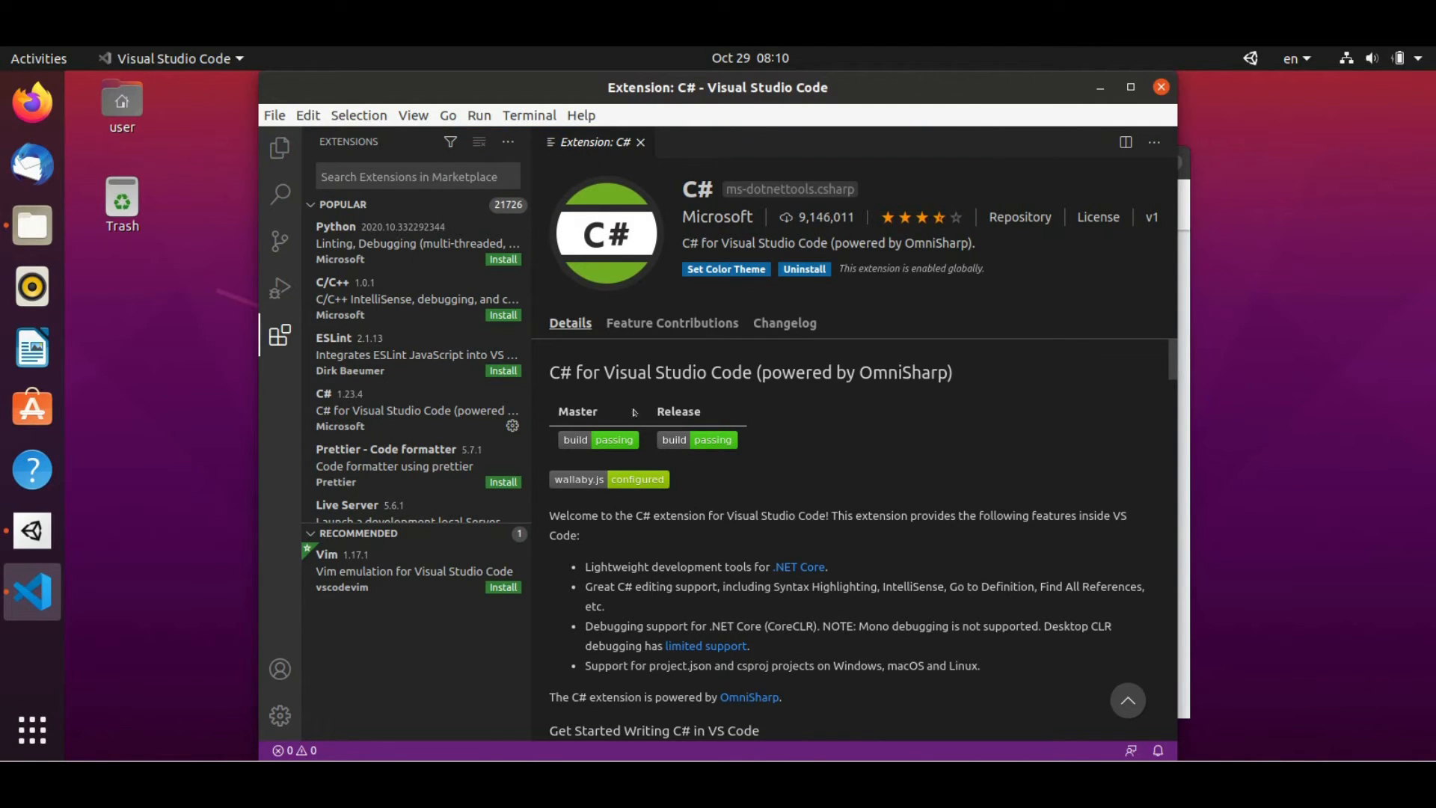
View the IntelliCode and Kite extensions found by searching 'c#', then close VS Code
{"action": "scroll", "coordinate": [460, 399], "scroll_direction": "down", "scroll_amount": 2}
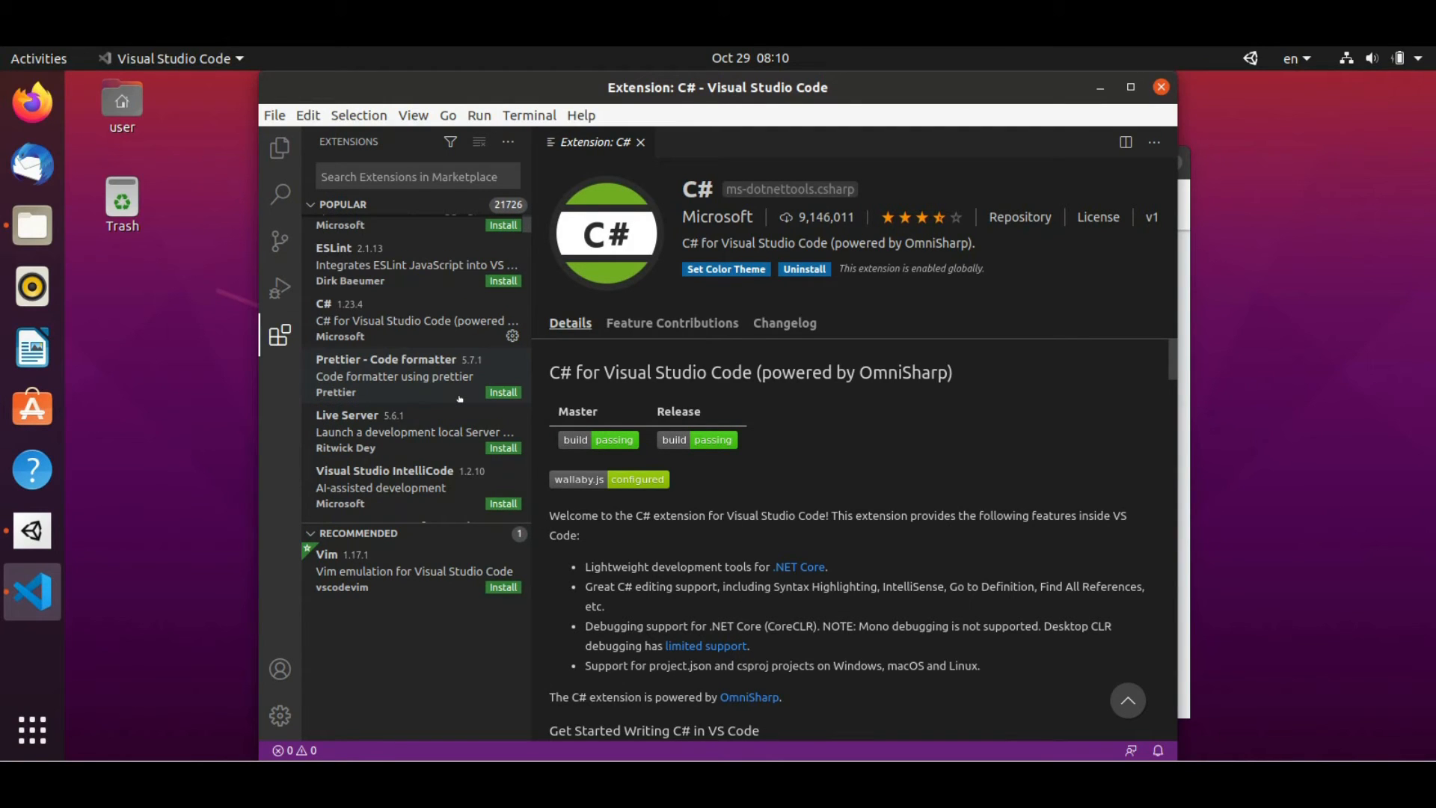
{"action": "left_click", "coordinate": [425, 491]}
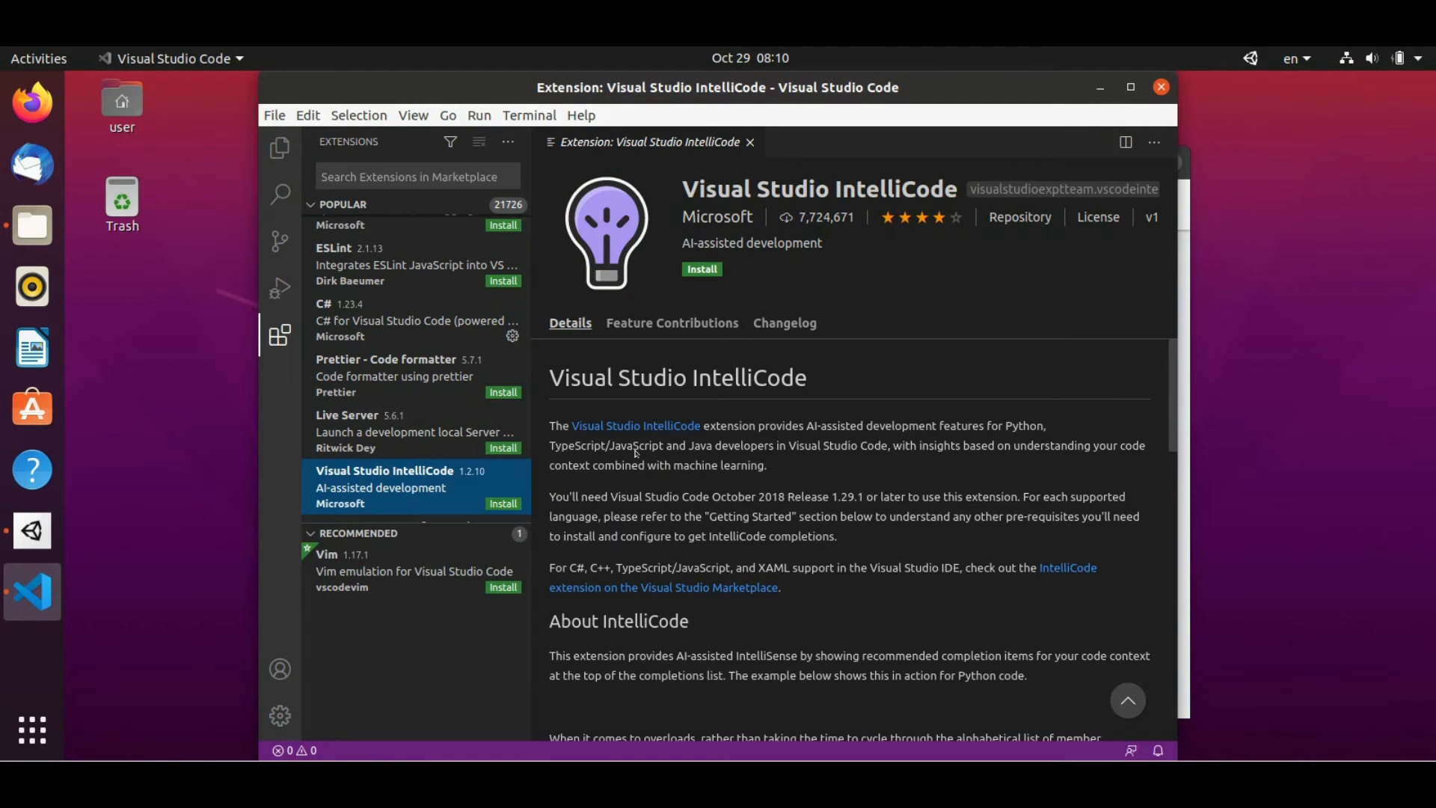
{"action": "left_click", "coordinate": [410, 178]}
{"action": "type", "text": "c#"}
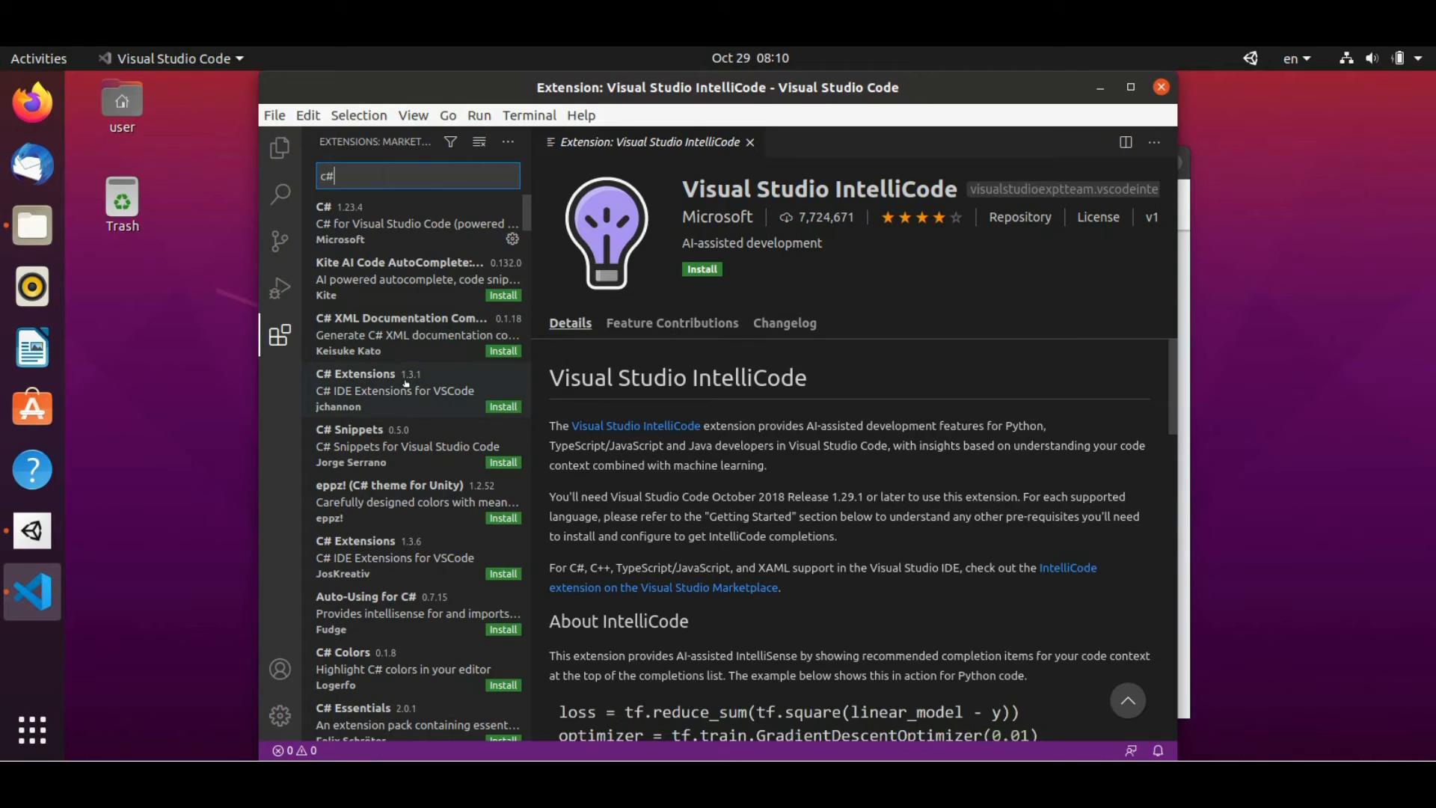
{"action": "left_click", "coordinate": [415, 269]}
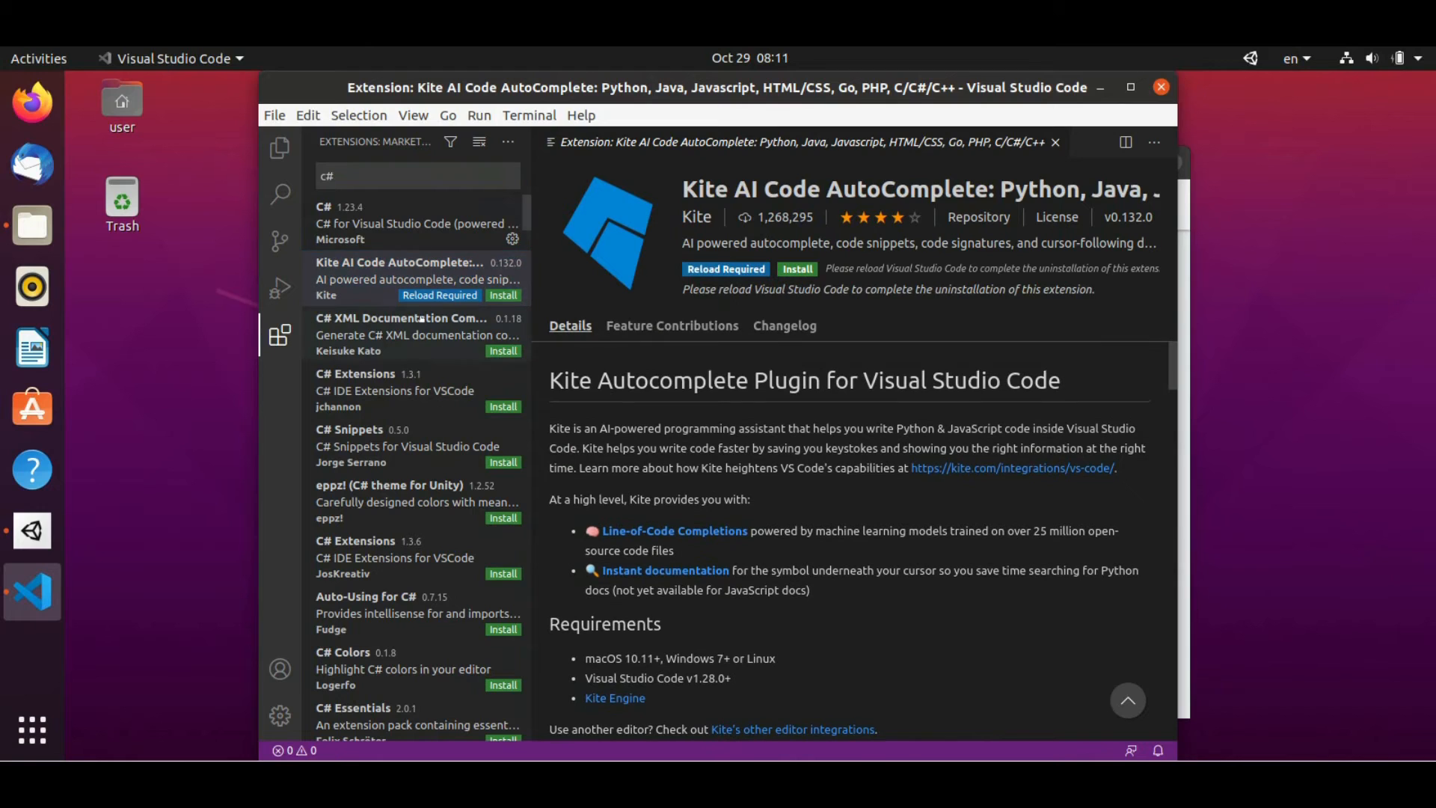
{"action": "left_click", "coordinate": [280, 147]}
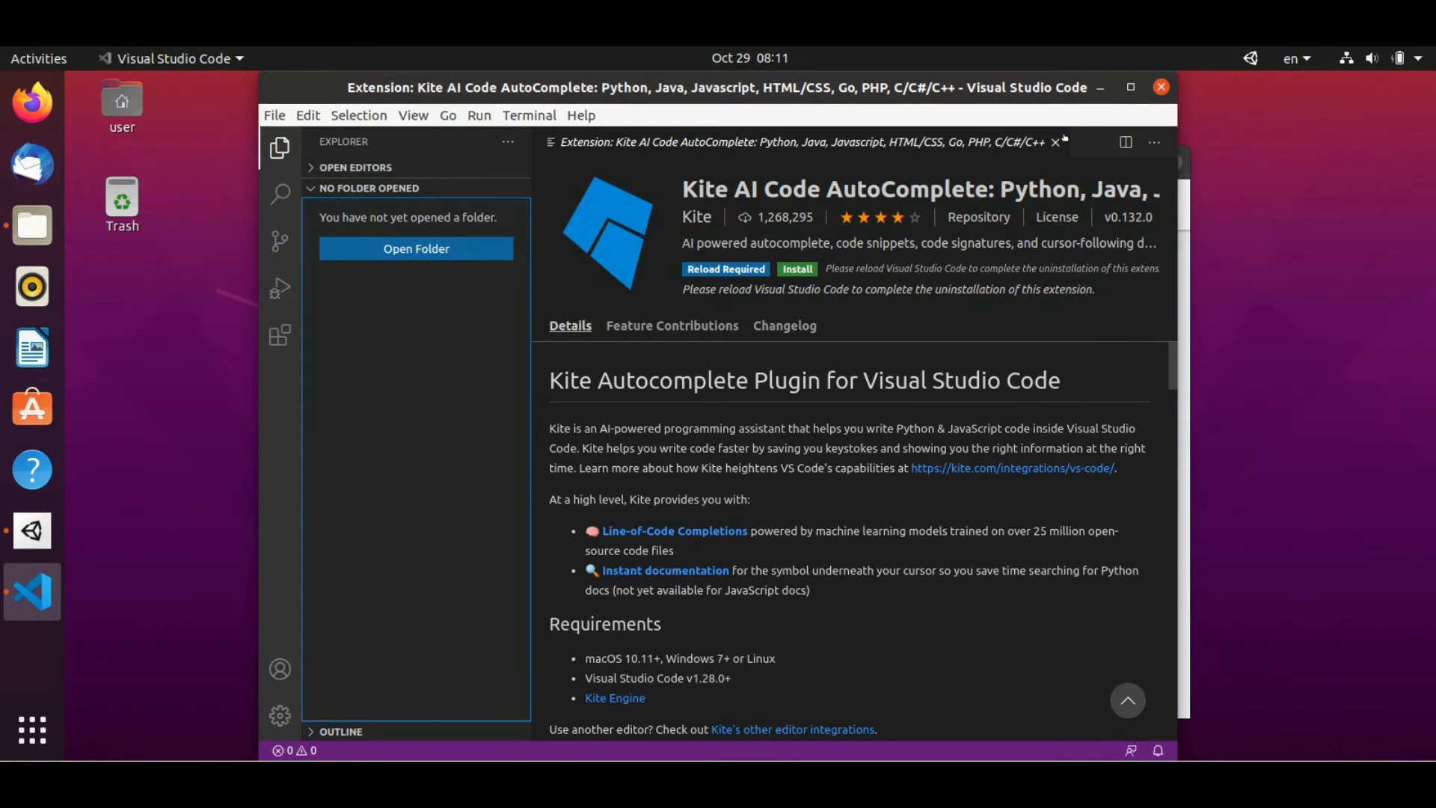
{"action": "left_click", "coordinate": [1157, 87]}
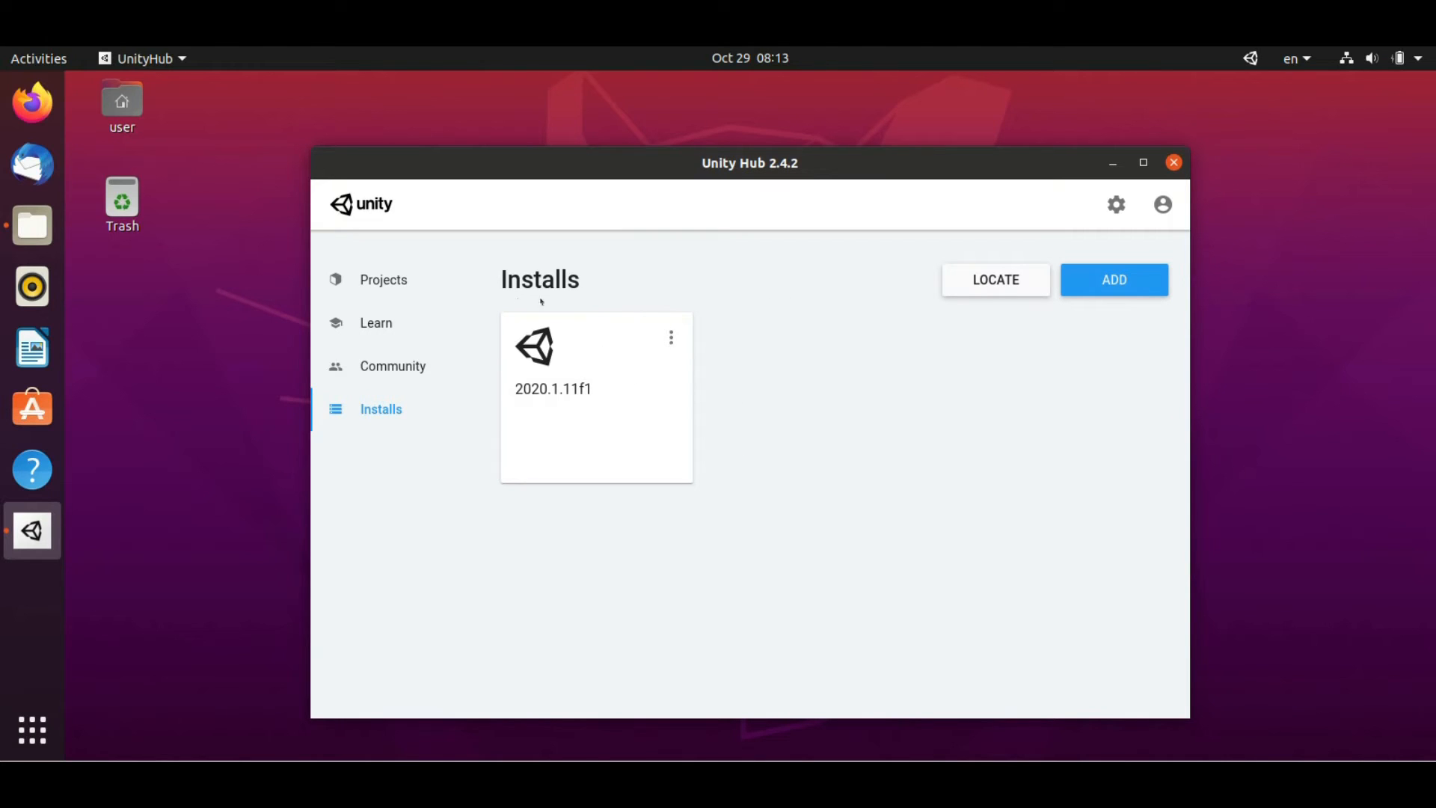
Attempt to create a new 2D-template project named 'Sample' from the Projects page
{"action": "left_click", "coordinate": [385, 281]}
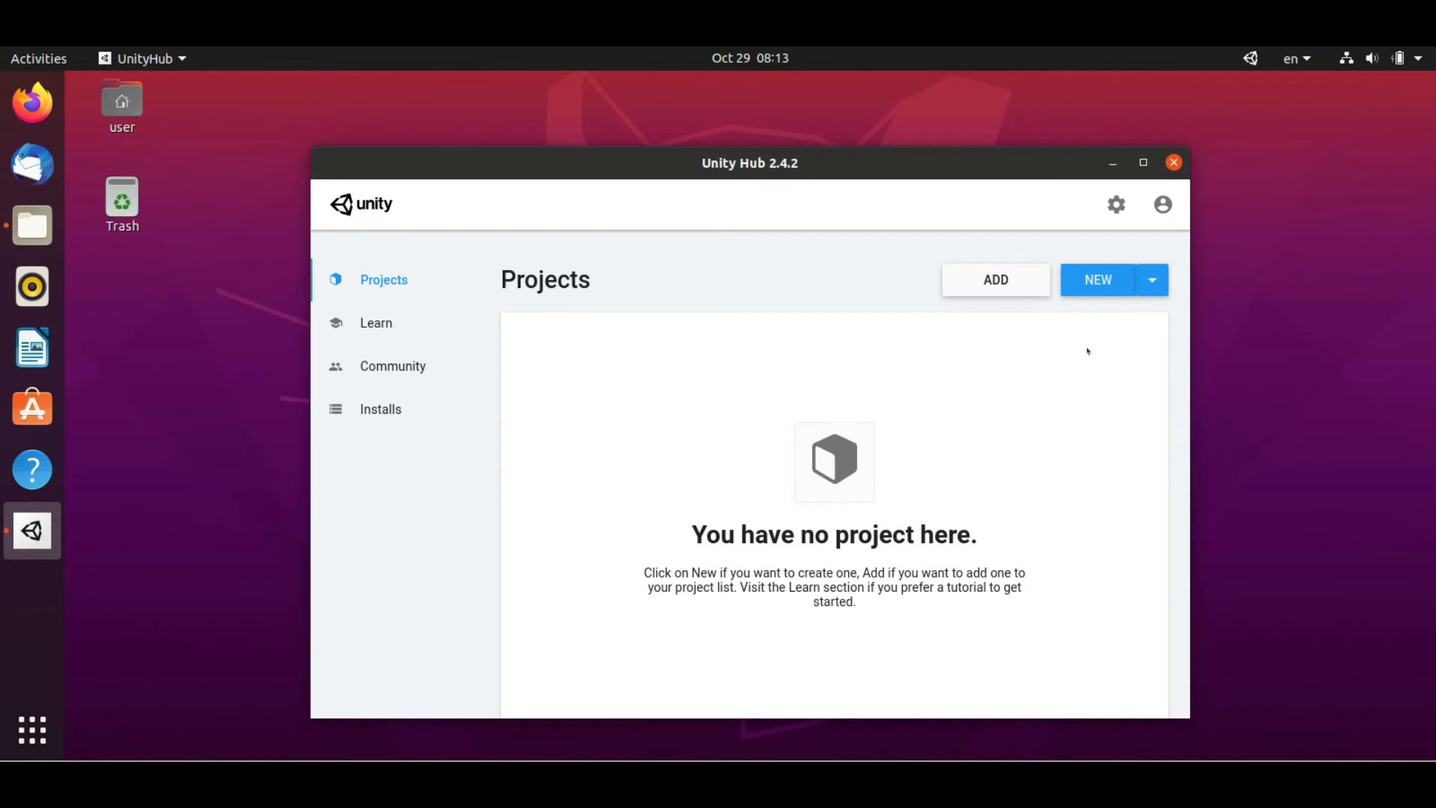
{"action": "left_click", "coordinate": [1104, 279]}
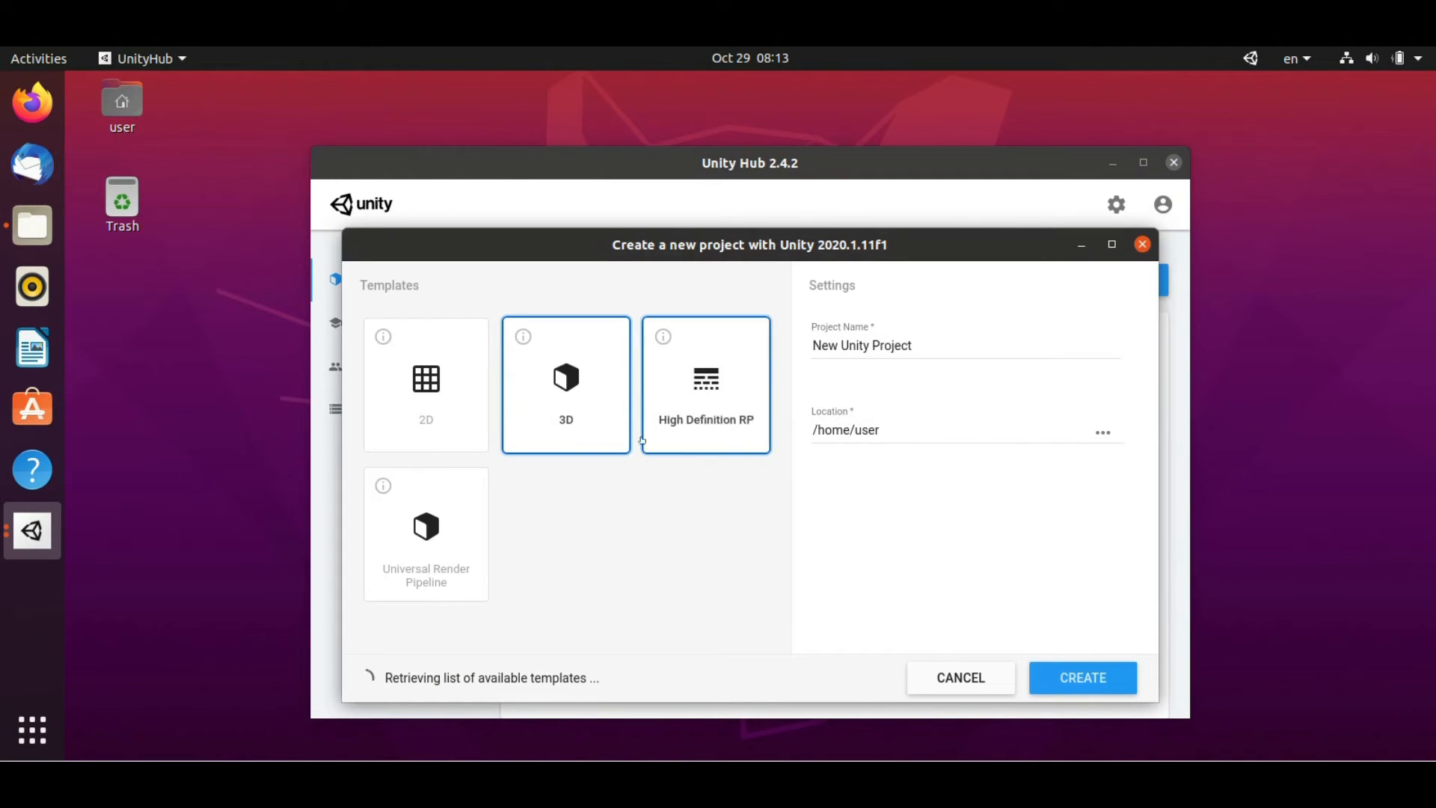
{"action": "left_click", "coordinate": [449, 395]}
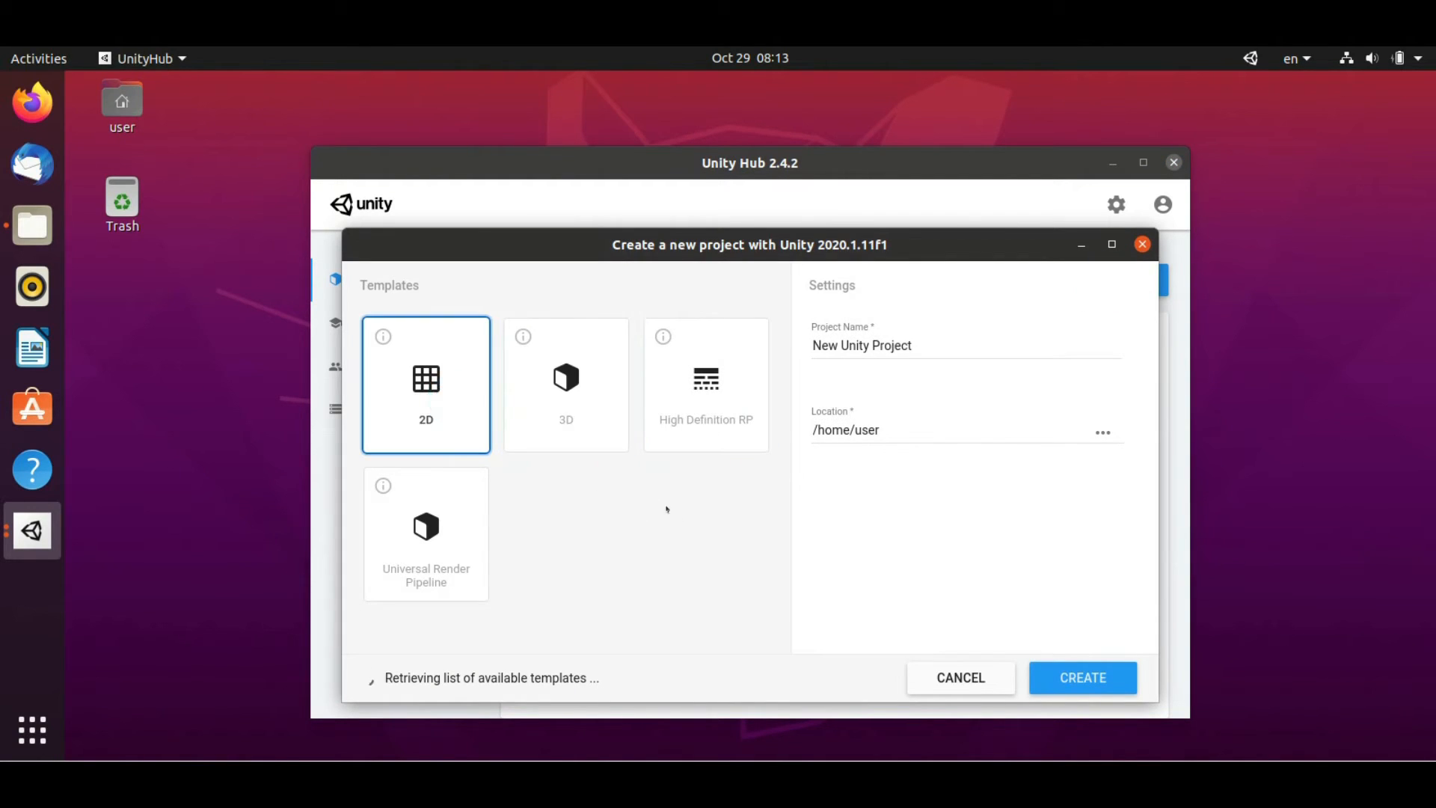
{"action": "left_click_drag", "start_coordinate": [958, 342], "coordinate": [604, 342]}
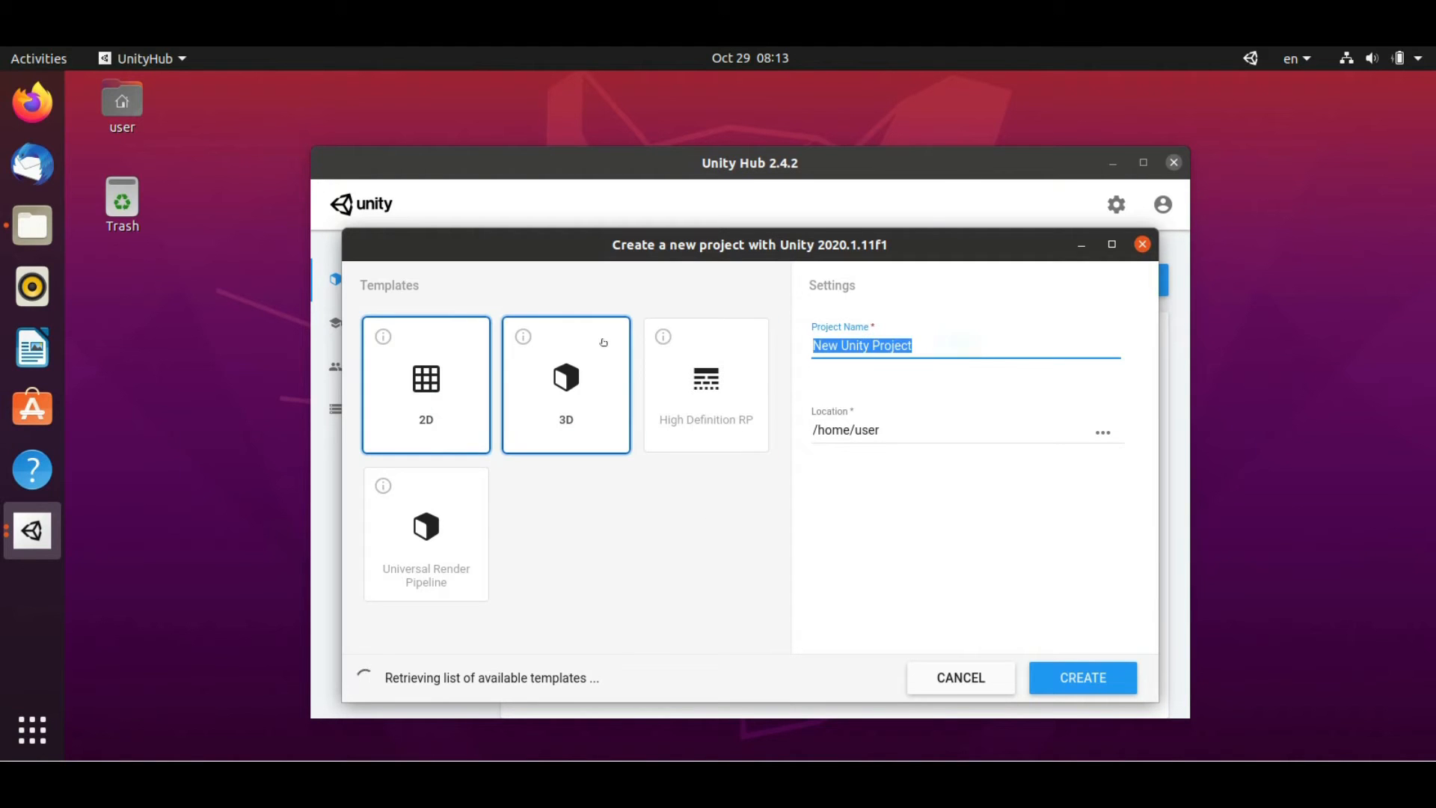
{"action": "type", "text": "Sample"}
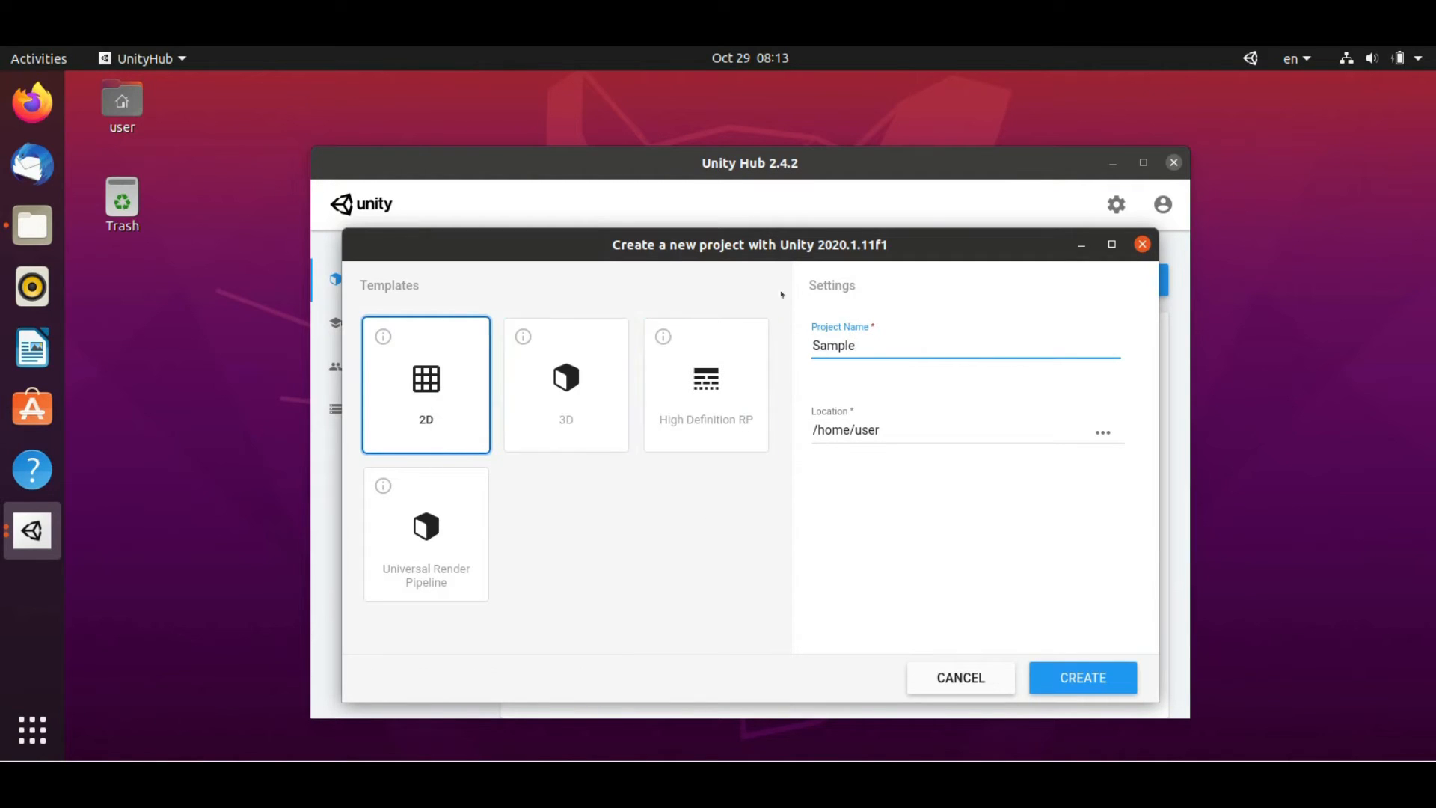
{"action": "left_click", "coordinate": [1093, 681]}
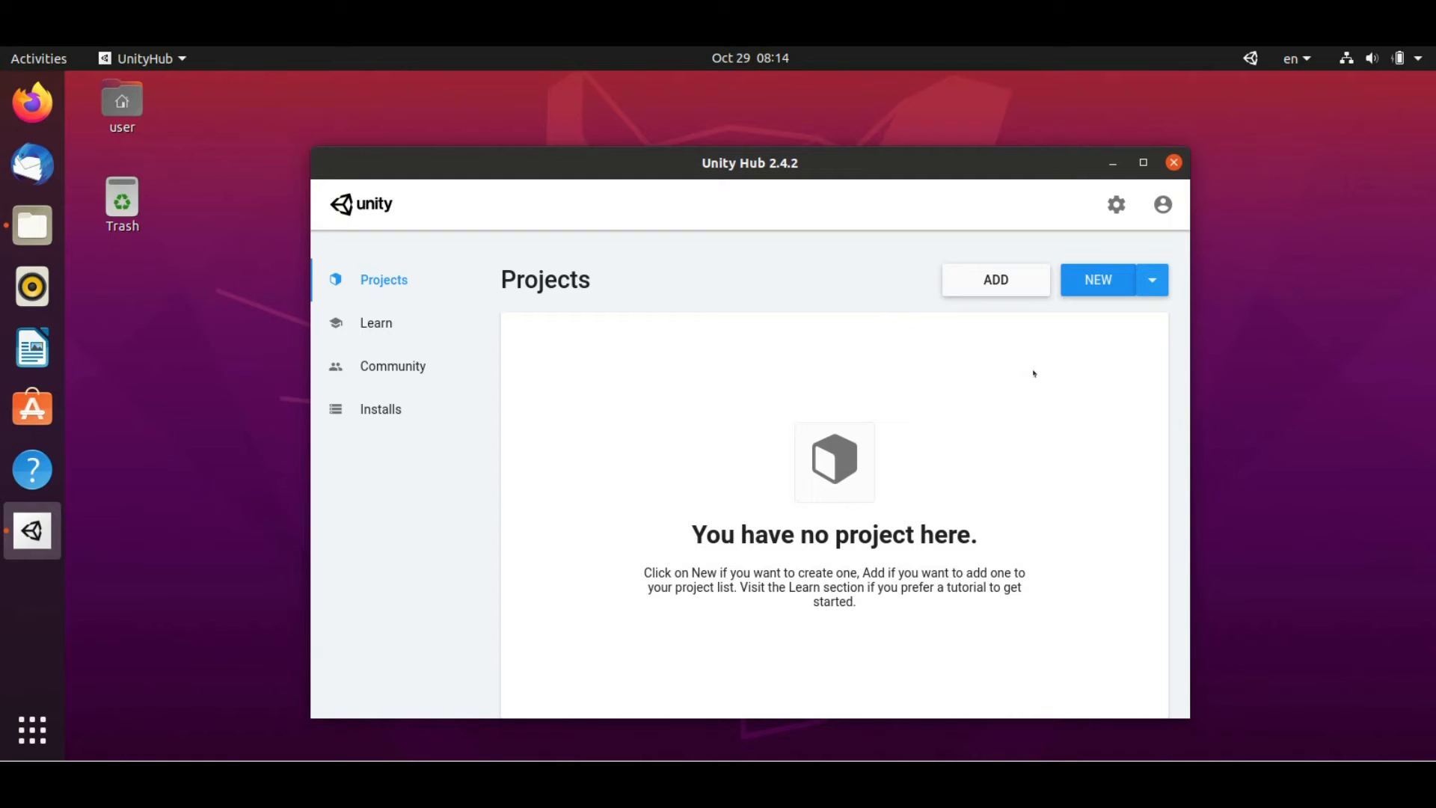
Sign in to Unity ID with the pasted account e-mail and the account password
{"action": "left_click", "coordinate": [1163, 204]}
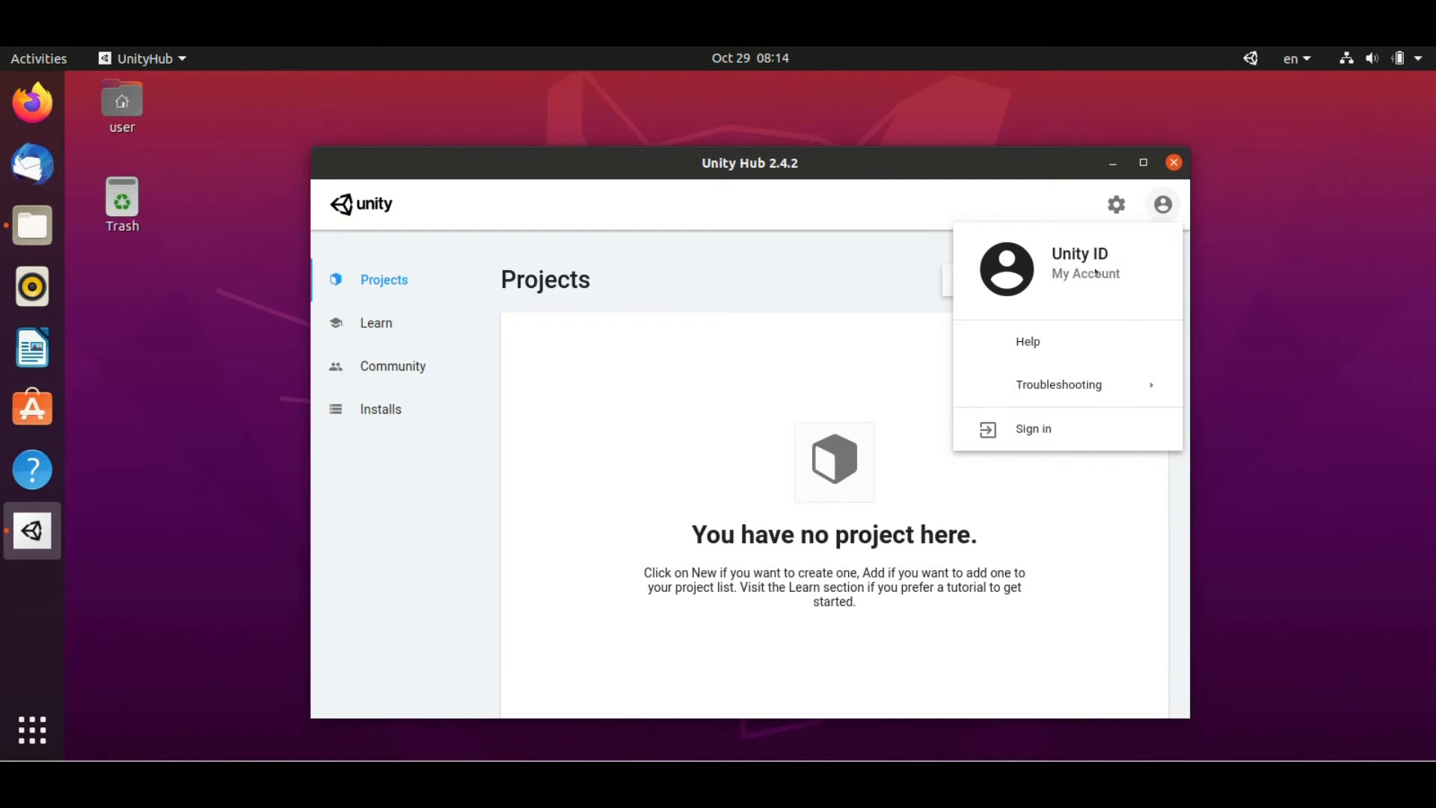
{"action": "left_click", "coordinate": [1025, 431]}
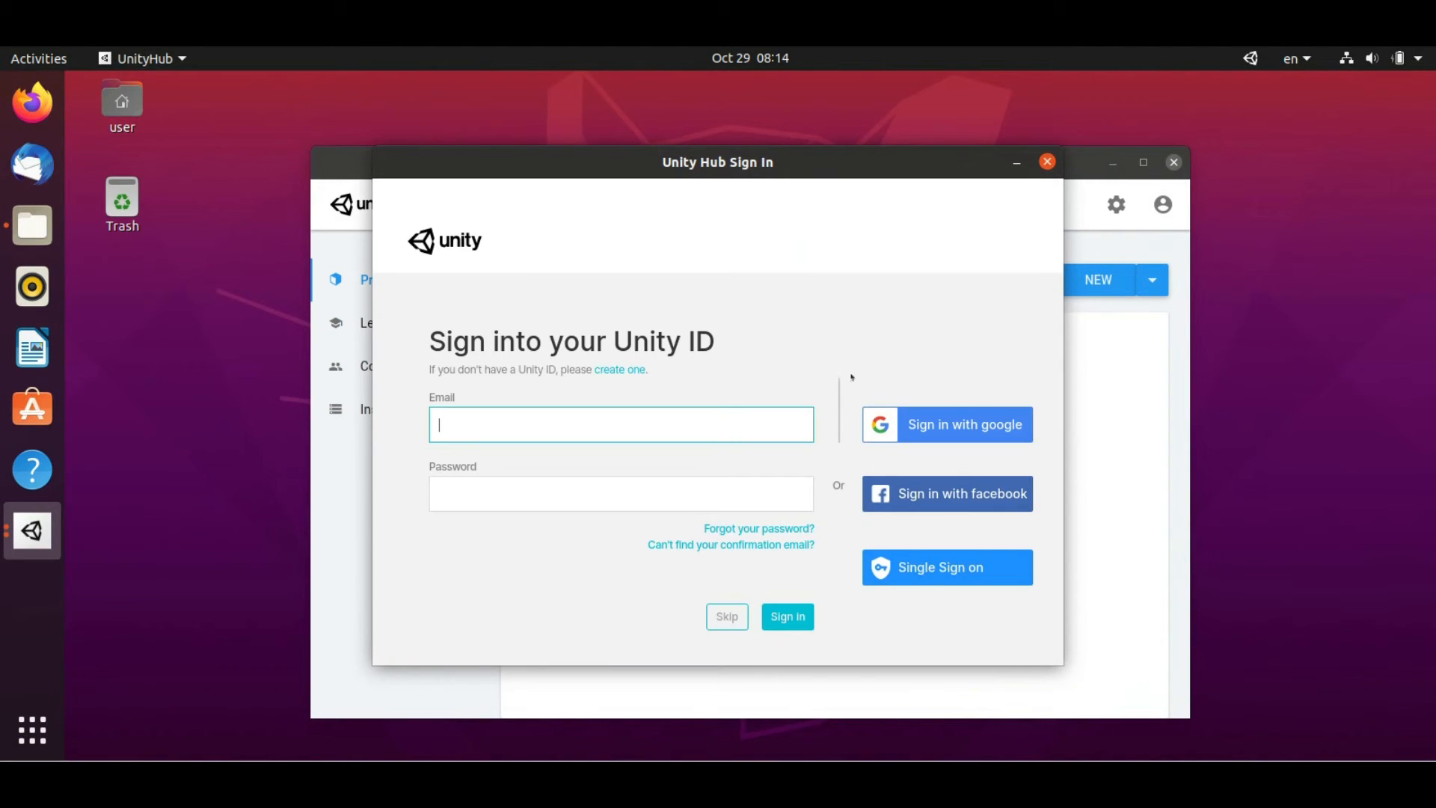
{"action": "key", "text": "ctrl+v"}
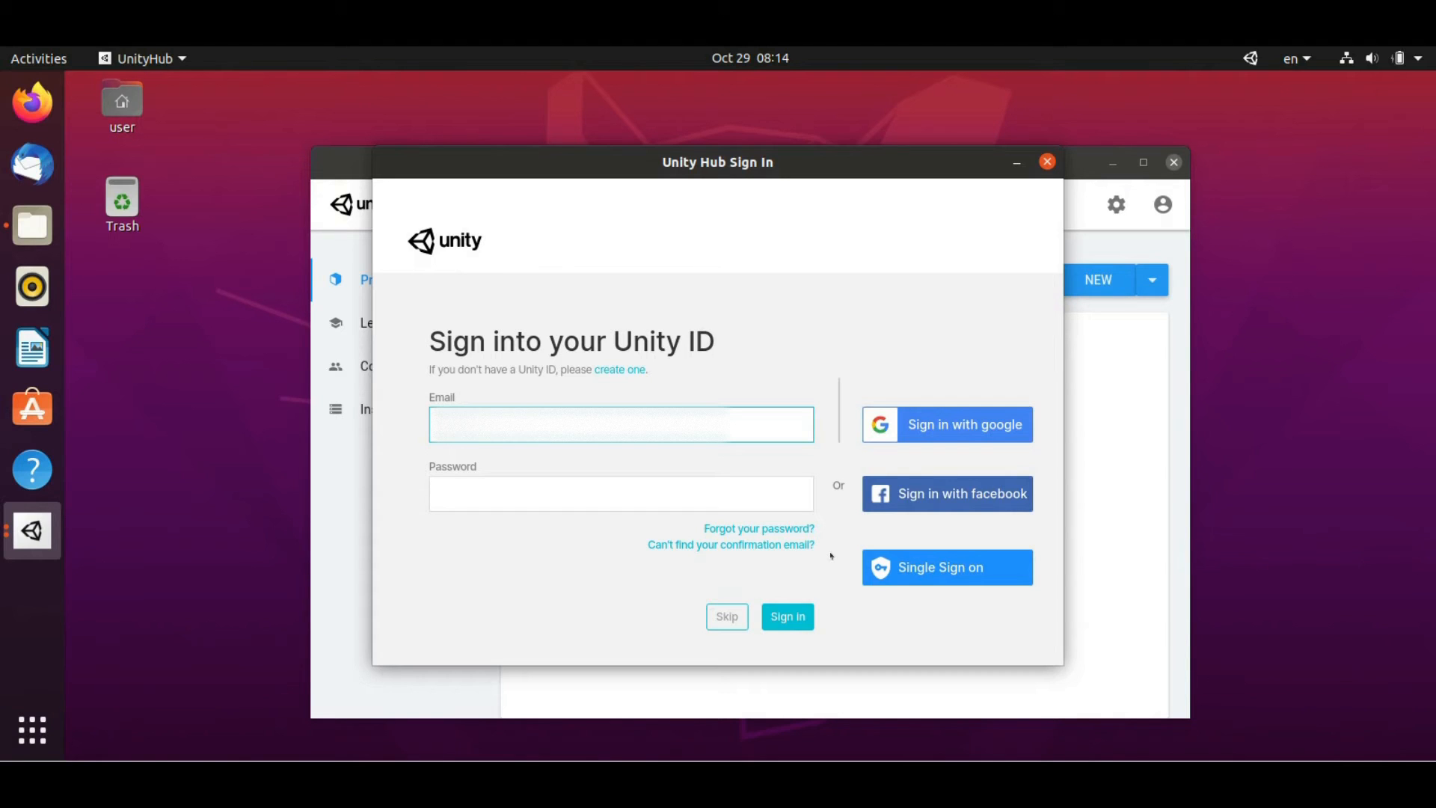
{"action": "key", "text": "Tab"}
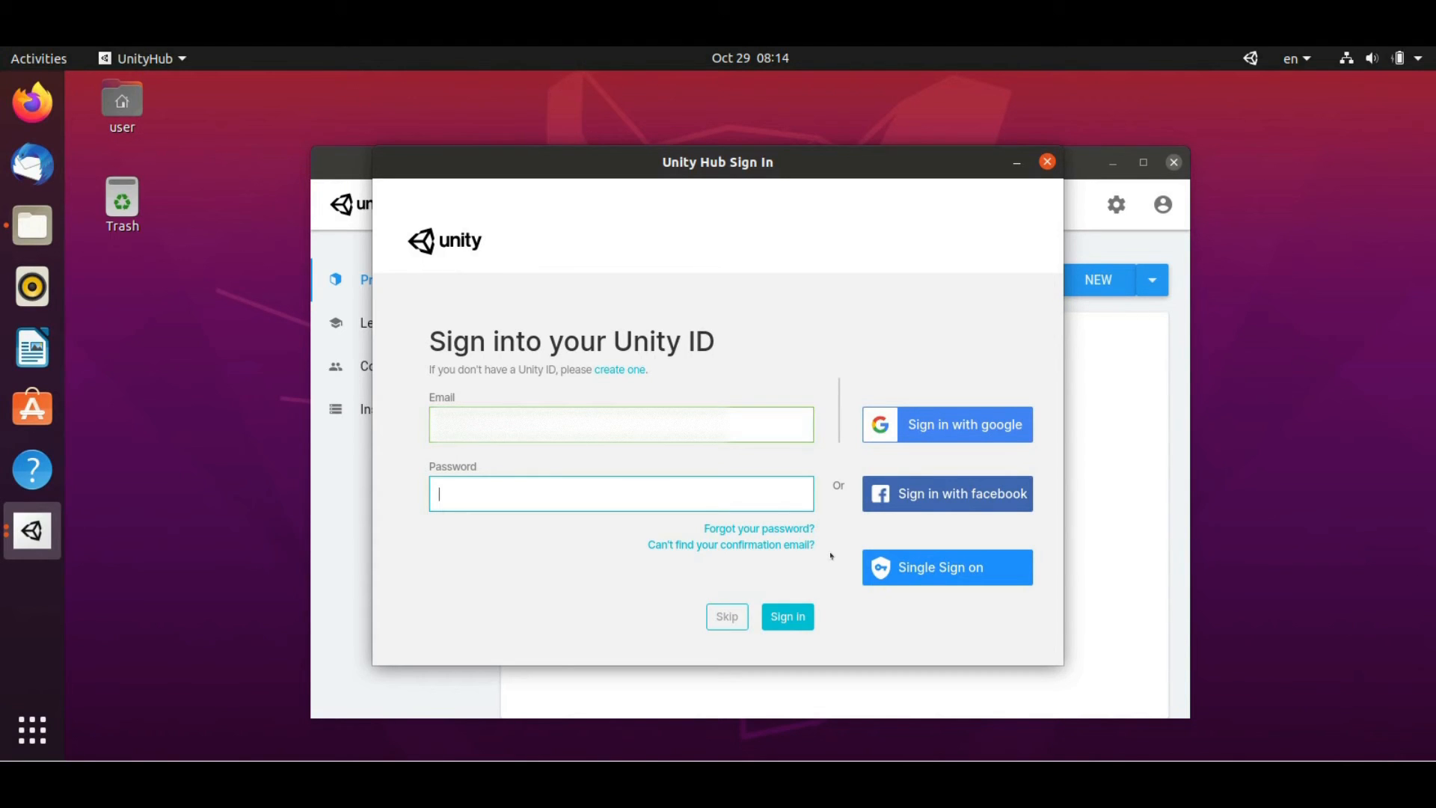
{"action": "type", "text": "•••••••••"}
{"action": "left_click", "coordinate": [811, 617]}
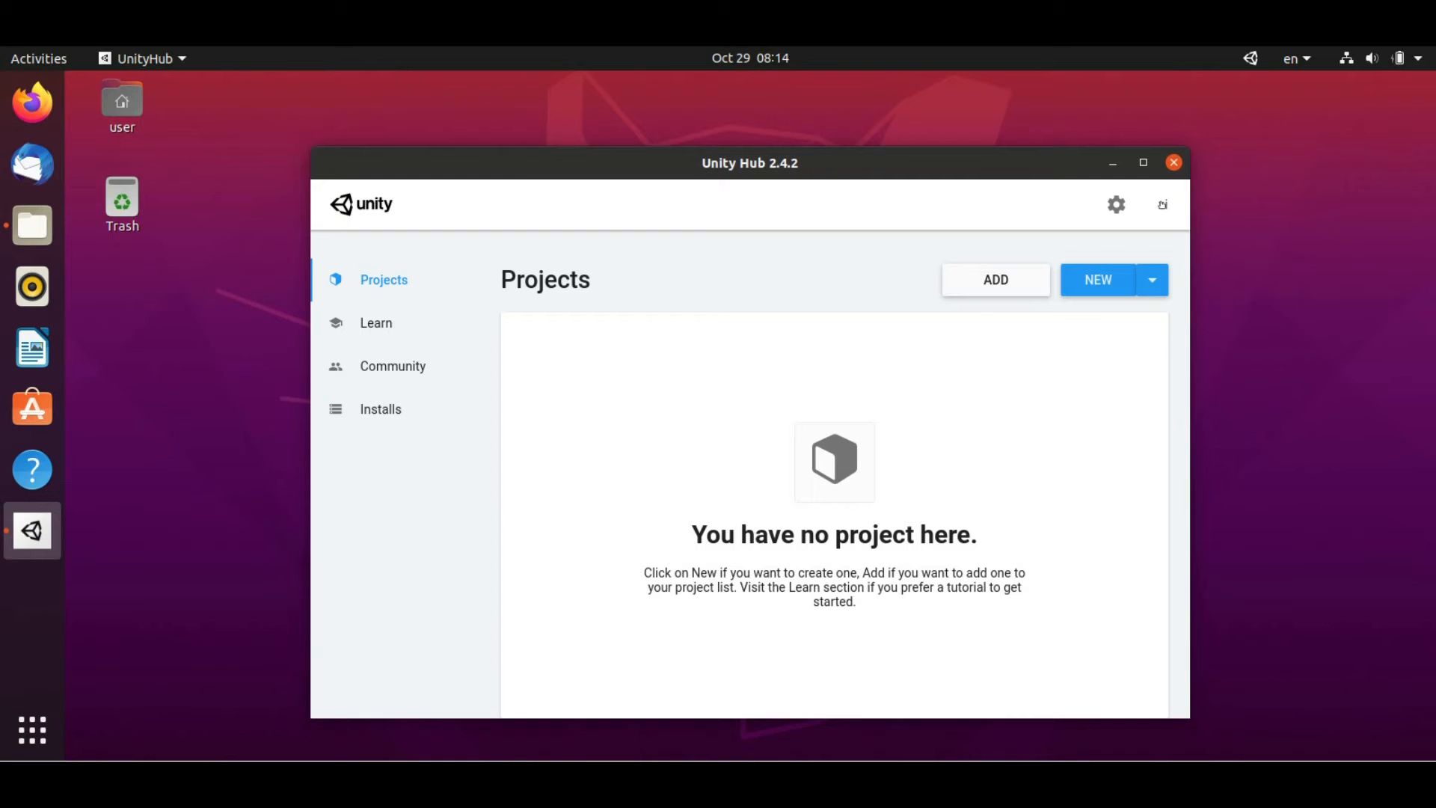
Activate a Unity Personal licence (under $100,000 option), then start a new project
{"action": "left_click", "coordinate": [1116, 204]}
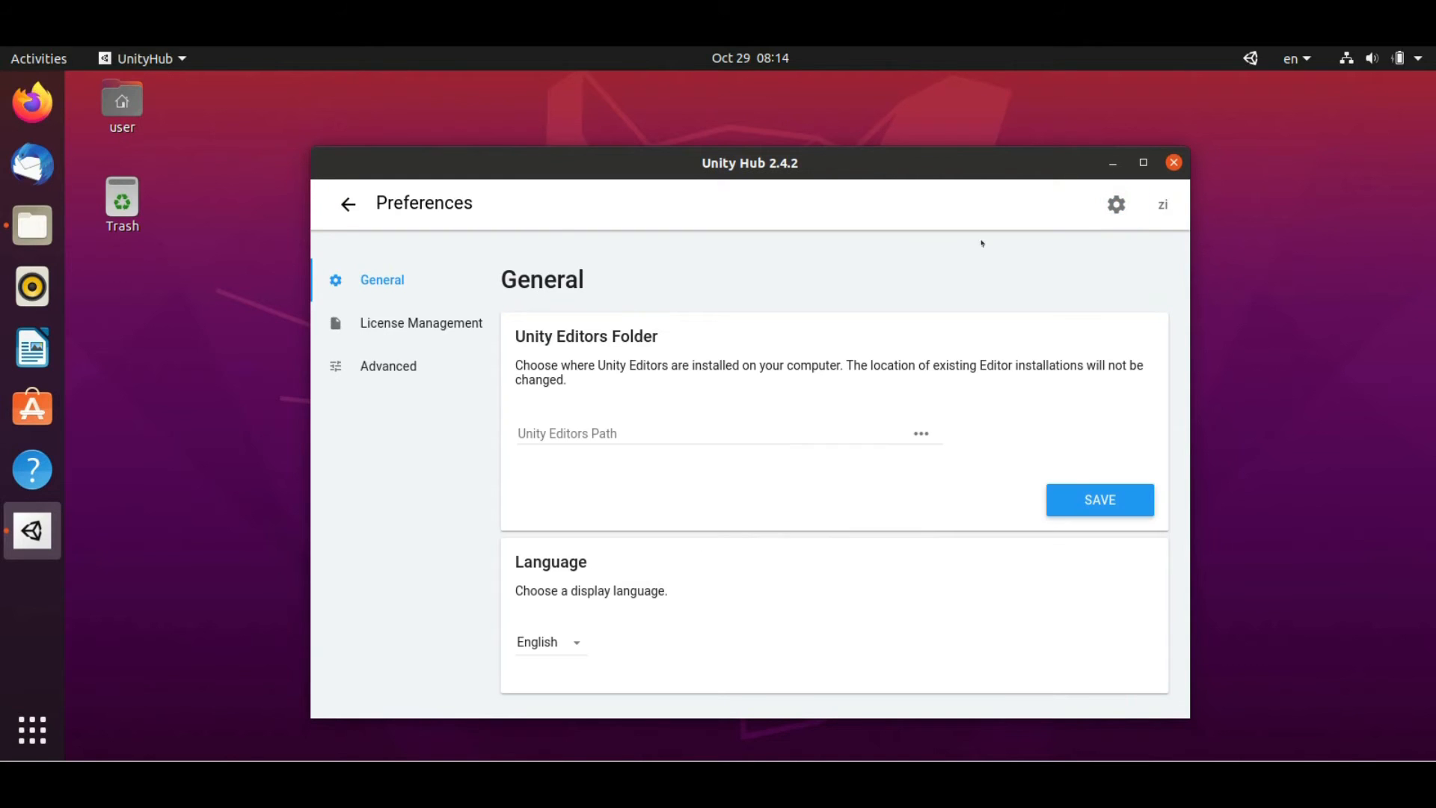
{"action": "left_click", "coordinate": [449, 325]}
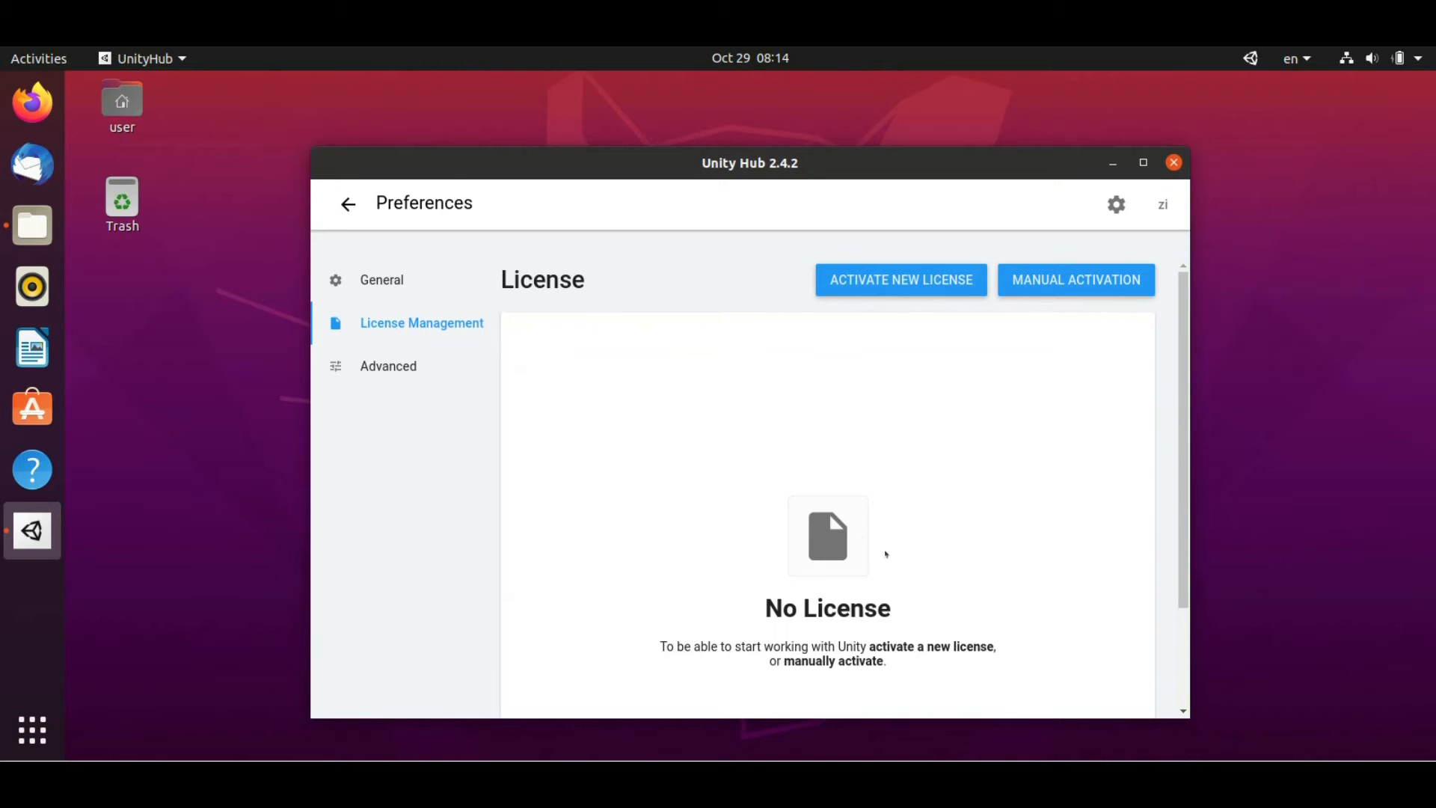
{"action": "left_click", "coordinate": [904, 280]}
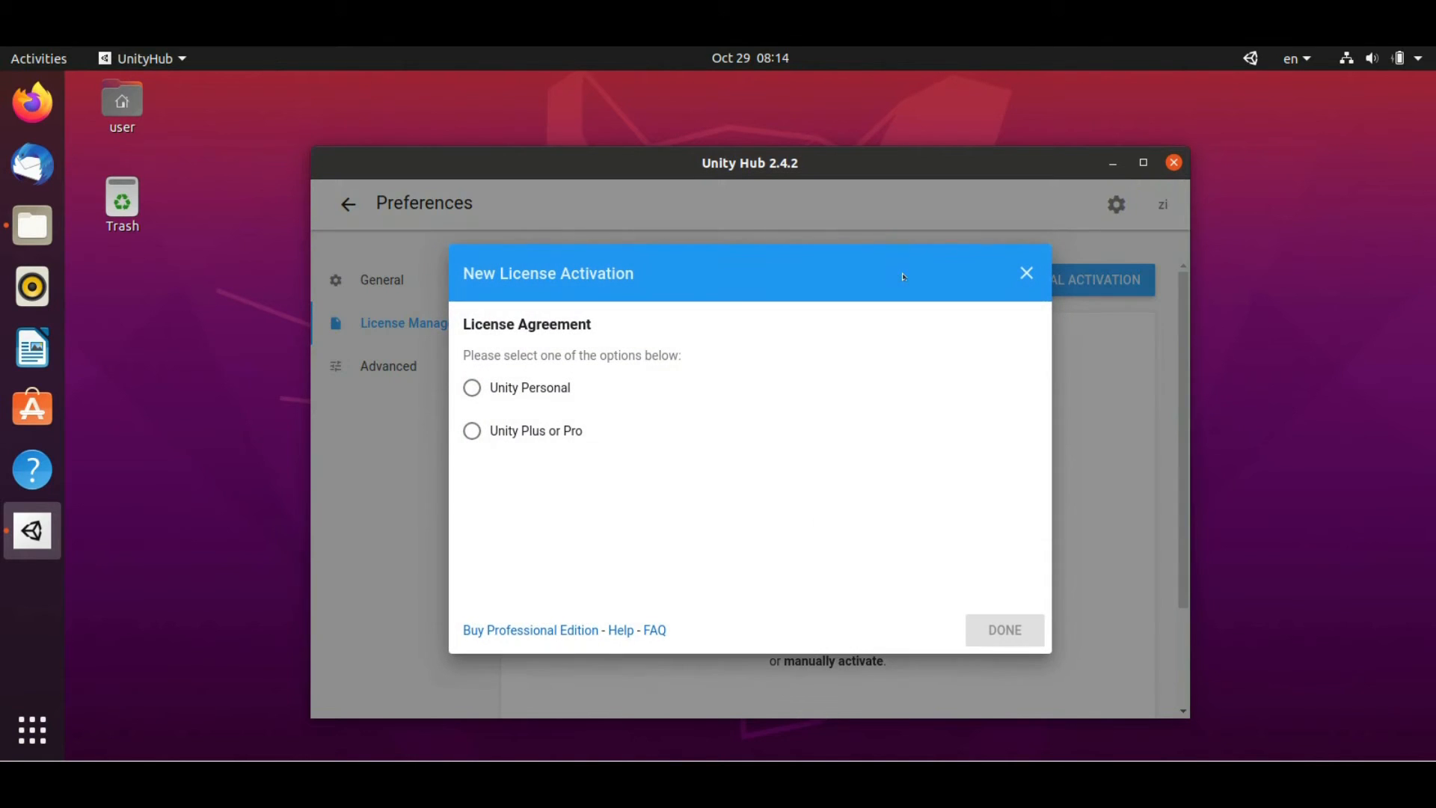
{"action": "left_click", "coordinate": [473, 388]}
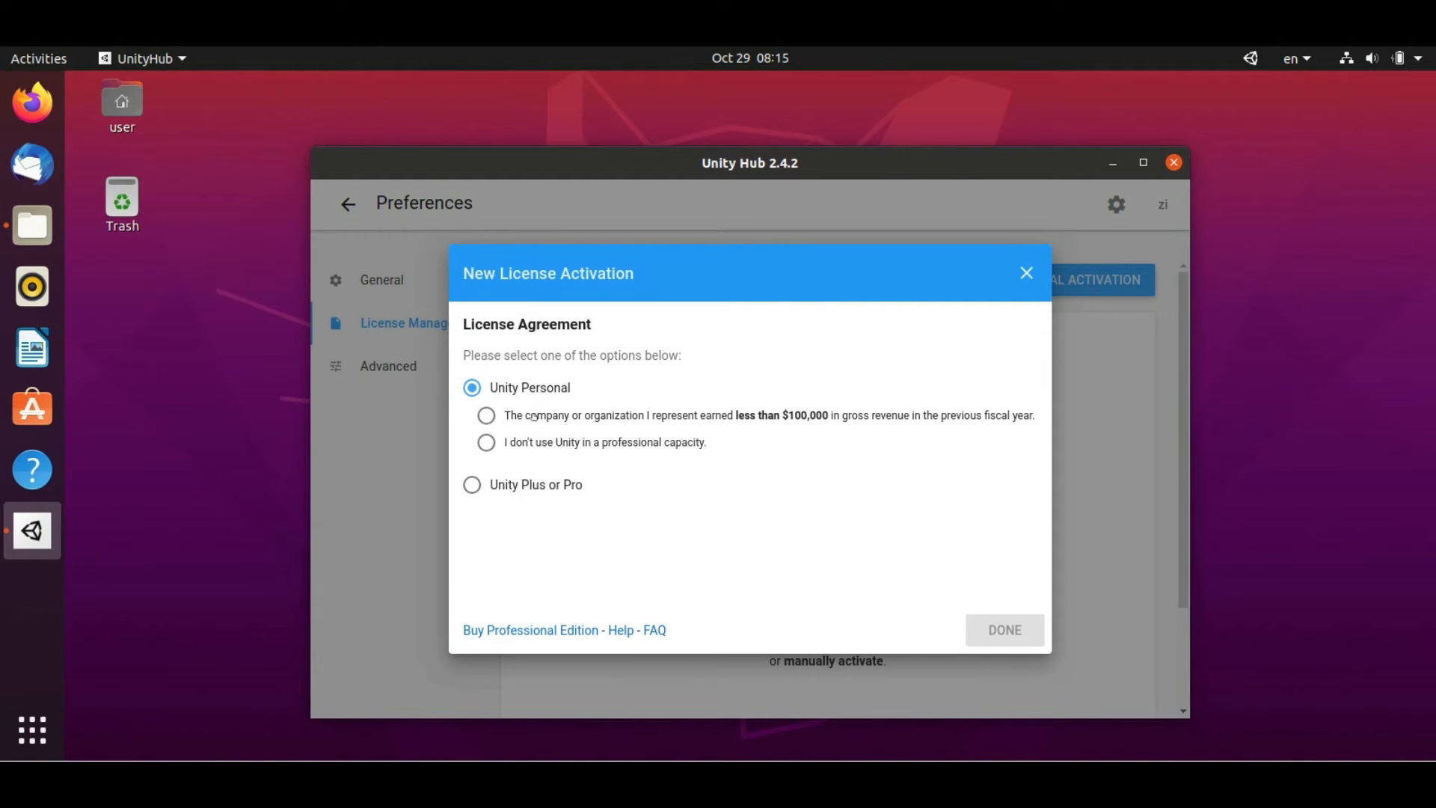
{"action": "left_click", "coordinate": [533, 415]}
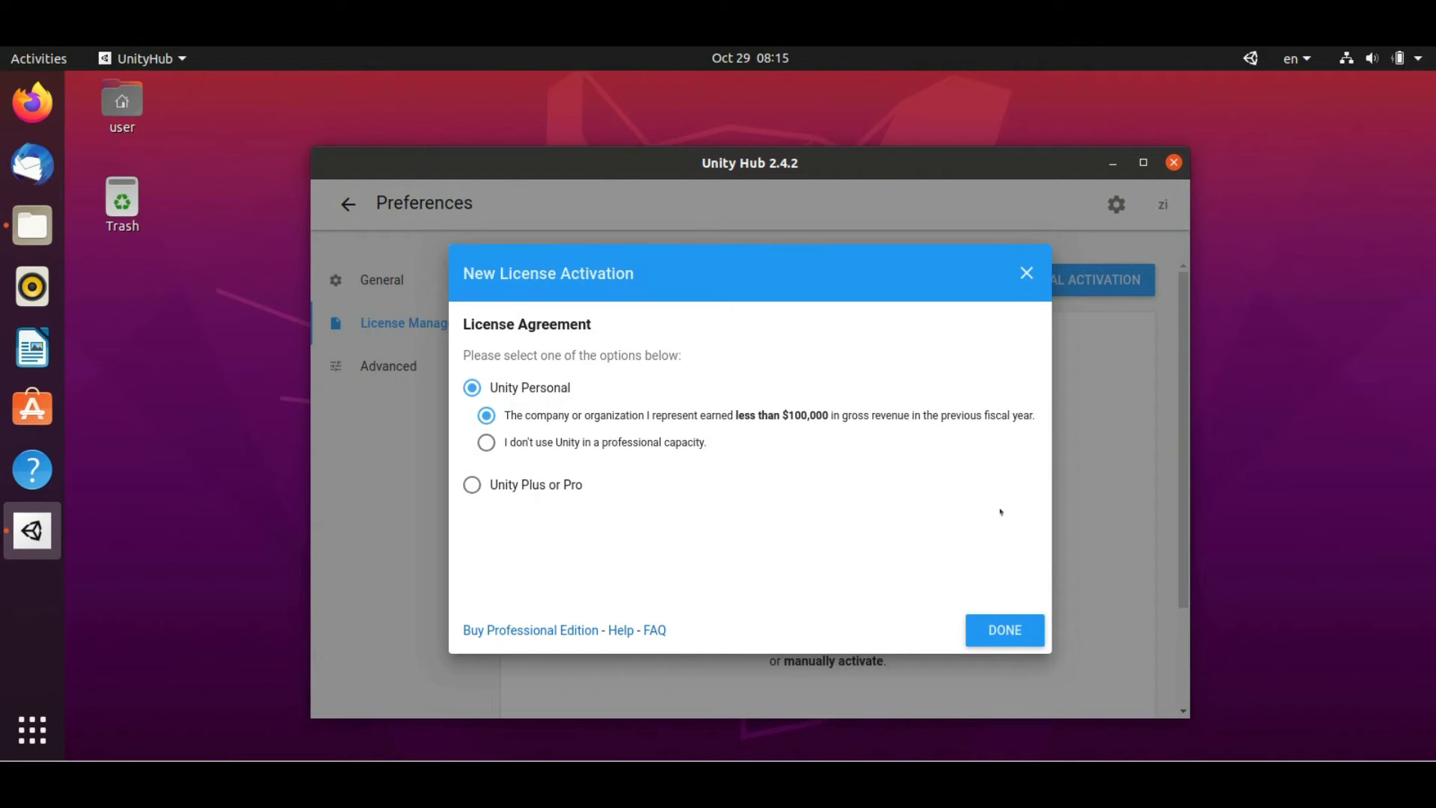
{"action": "left_click", "coordinate": [1017, 633]}
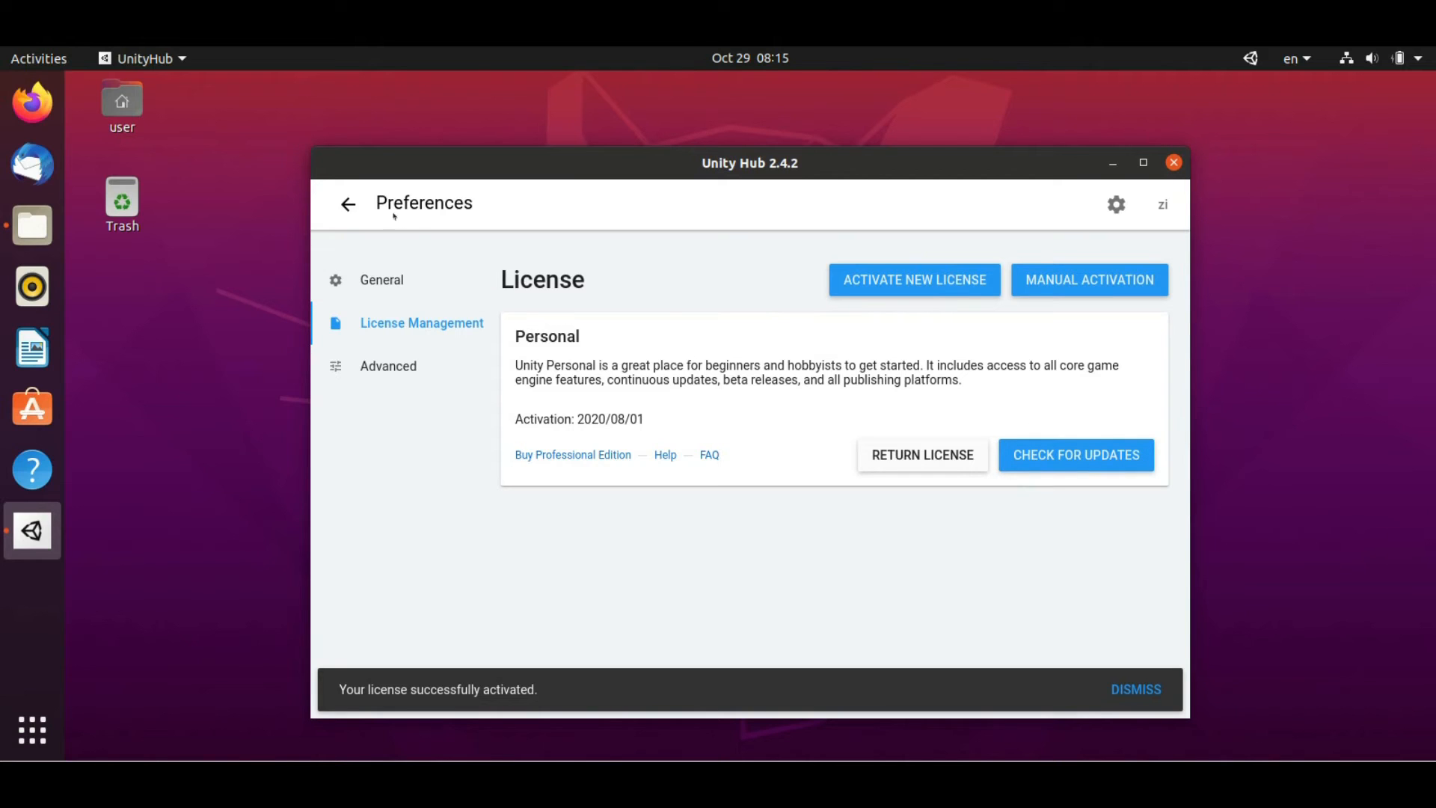
{"action": "left_click", "coordinate": [348, 204]}
{"action": "left_click", "coordinate": [1081, 279]}
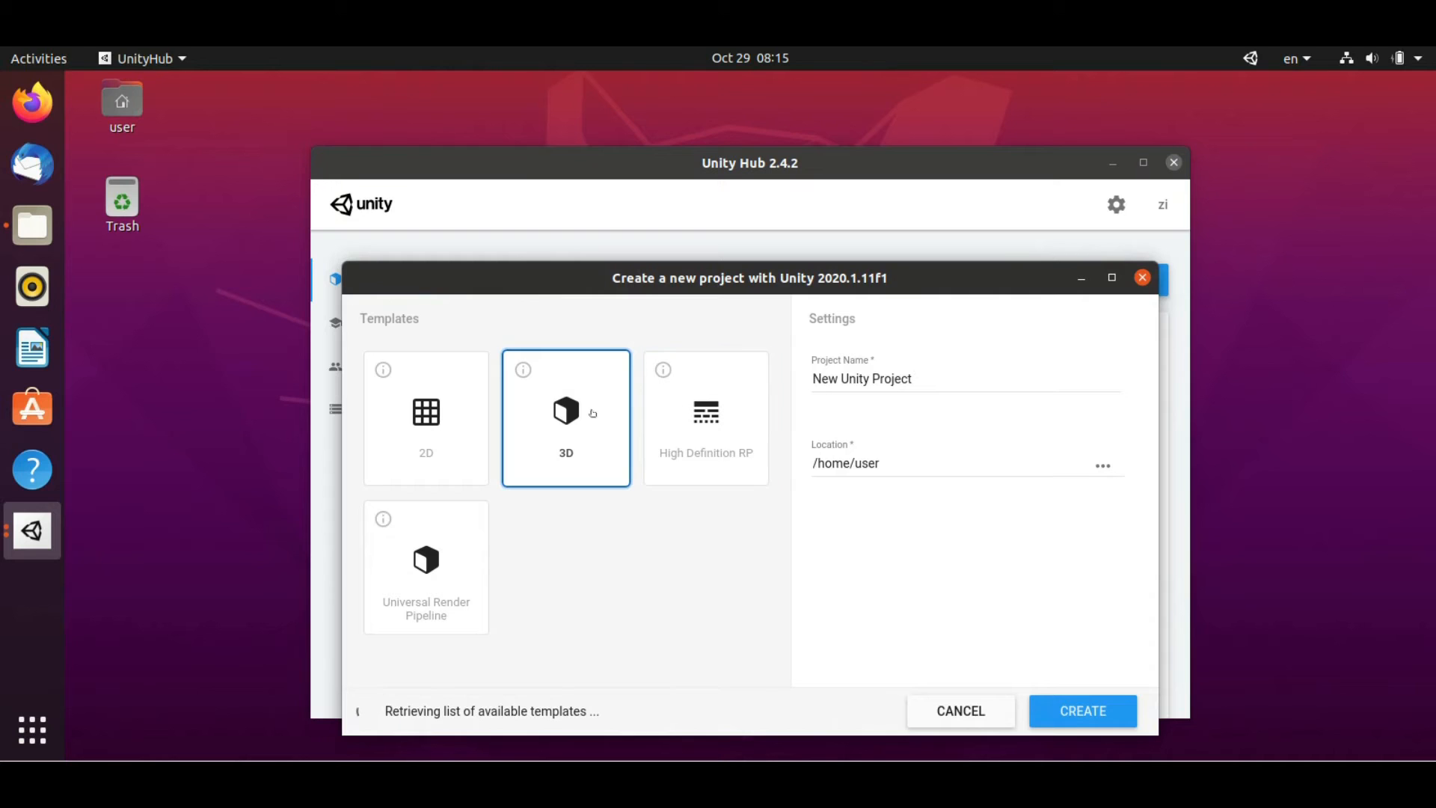
Create a 2D-template project named 'Sample Project'
{"action": "left_click", "coordinate": [430, 438]}
{"action": "triple_click", "coordinate": [936, 378]}
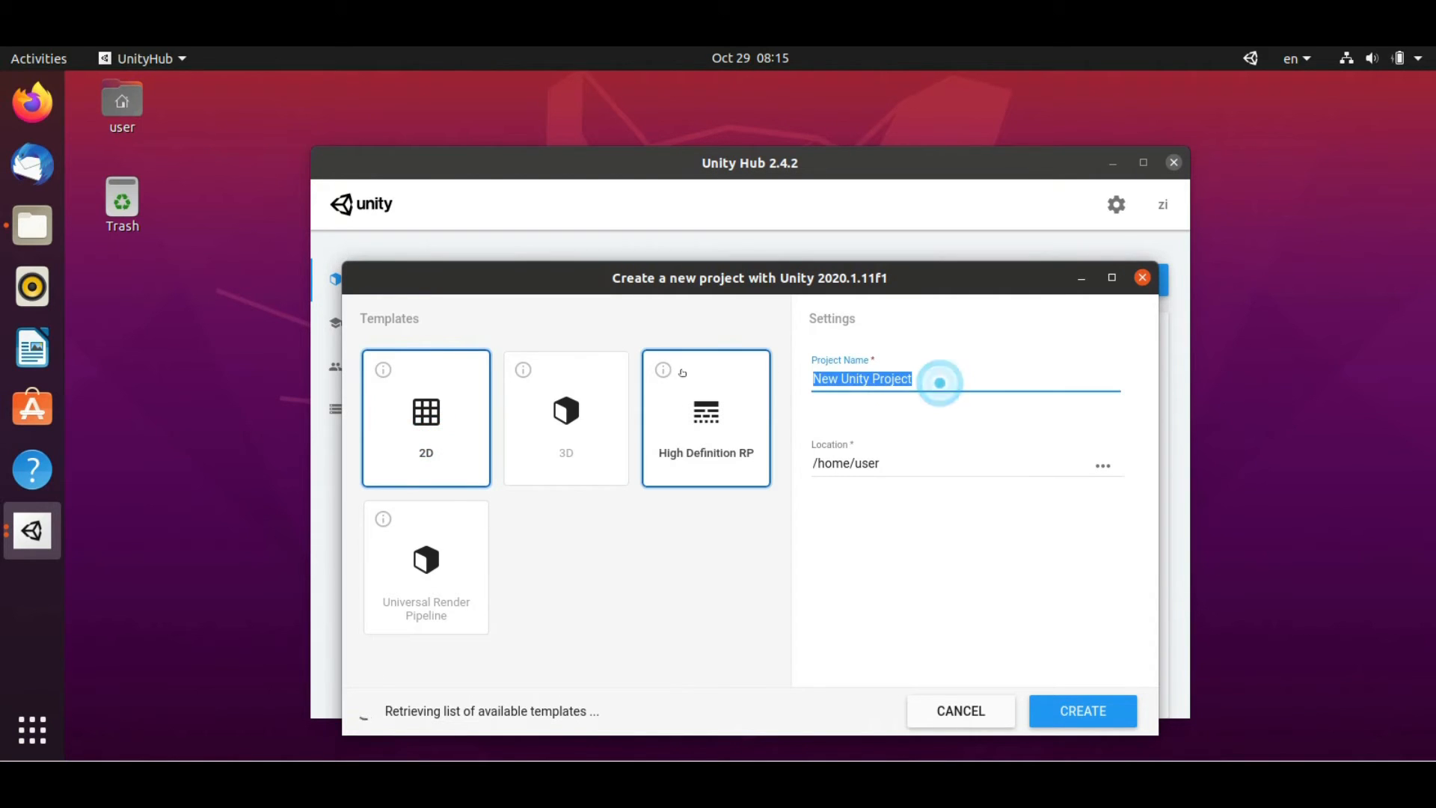
{"action": "type", "text": "Sample"}
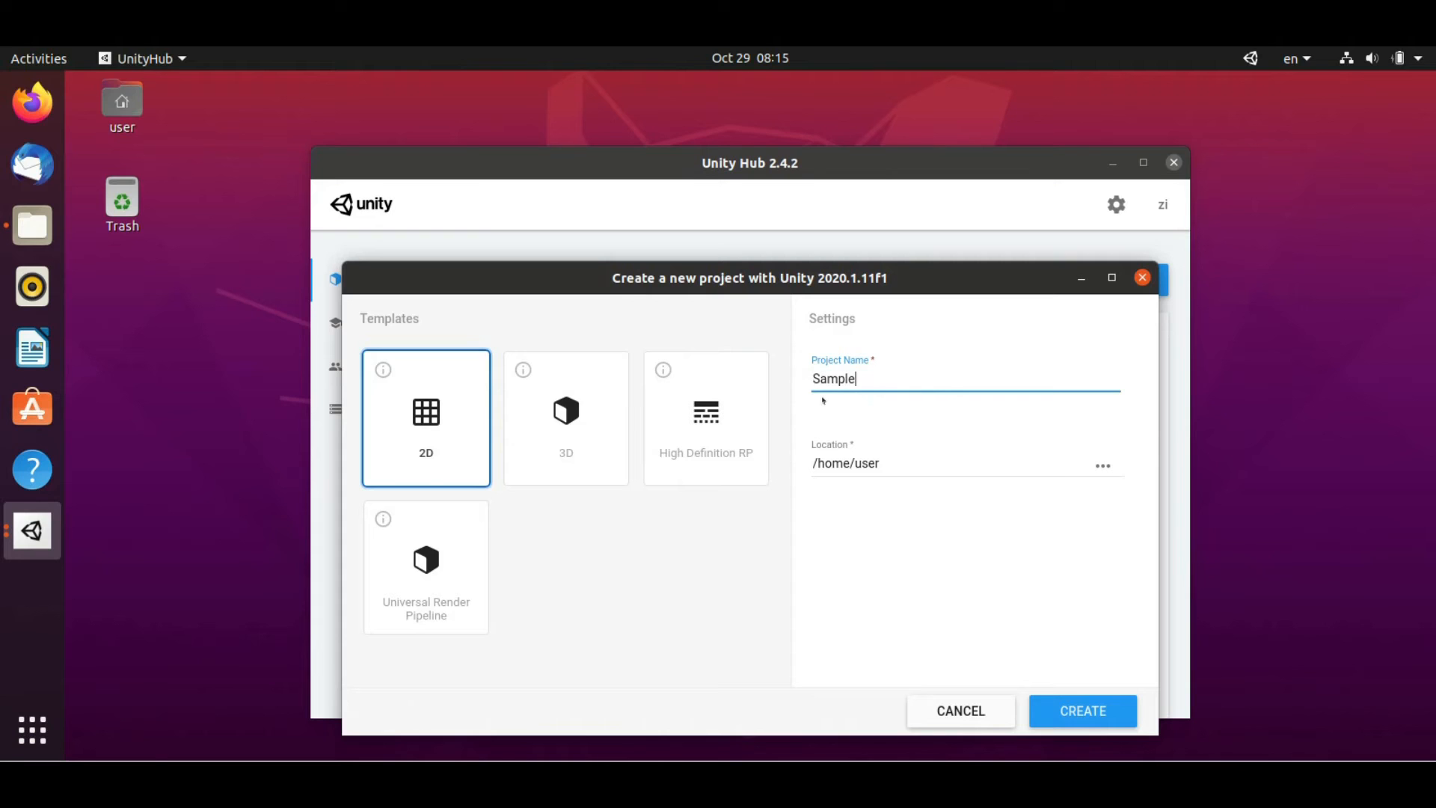
{"action": "type", "text": " Project"}
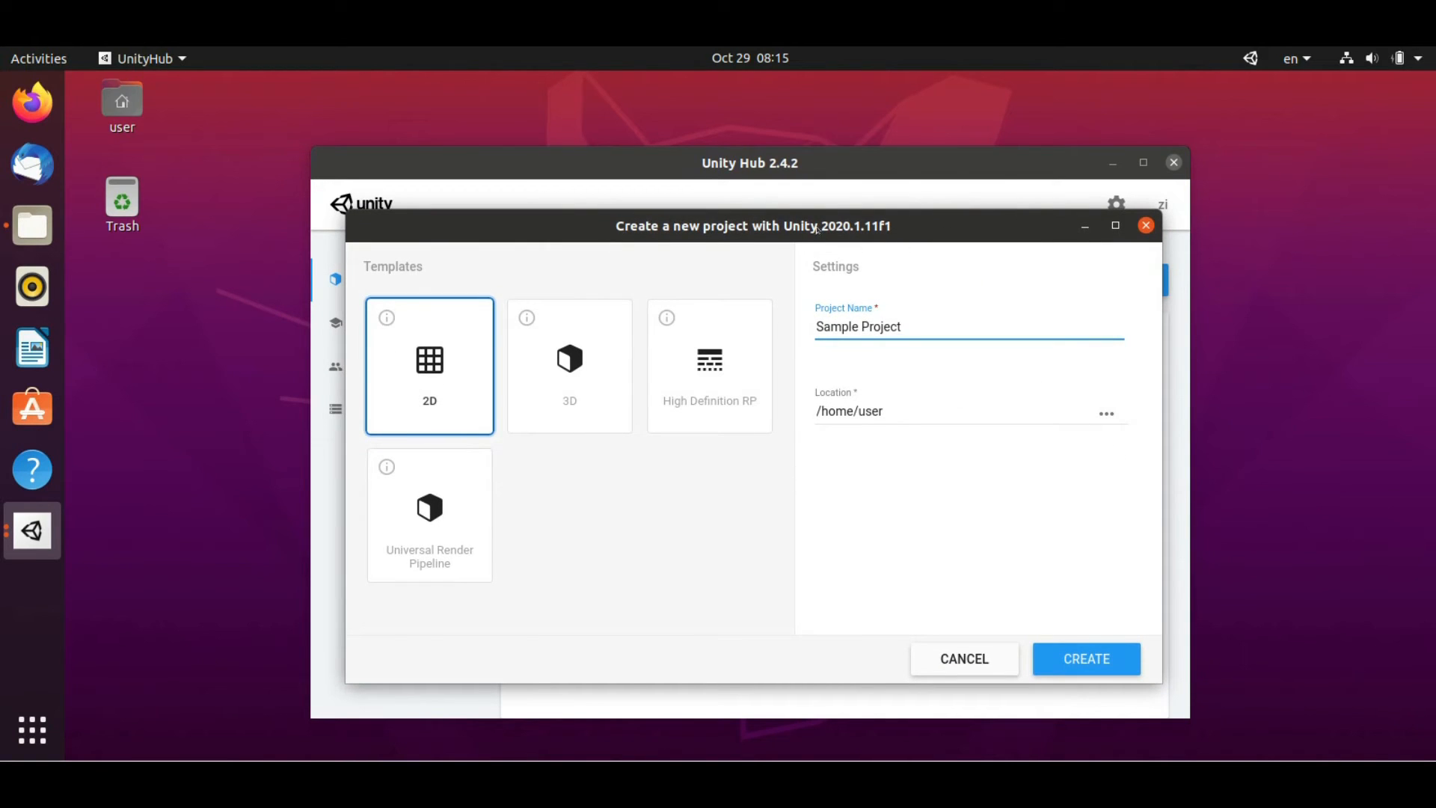
{"action": "left_click", "coordinate": [1098, 658]}
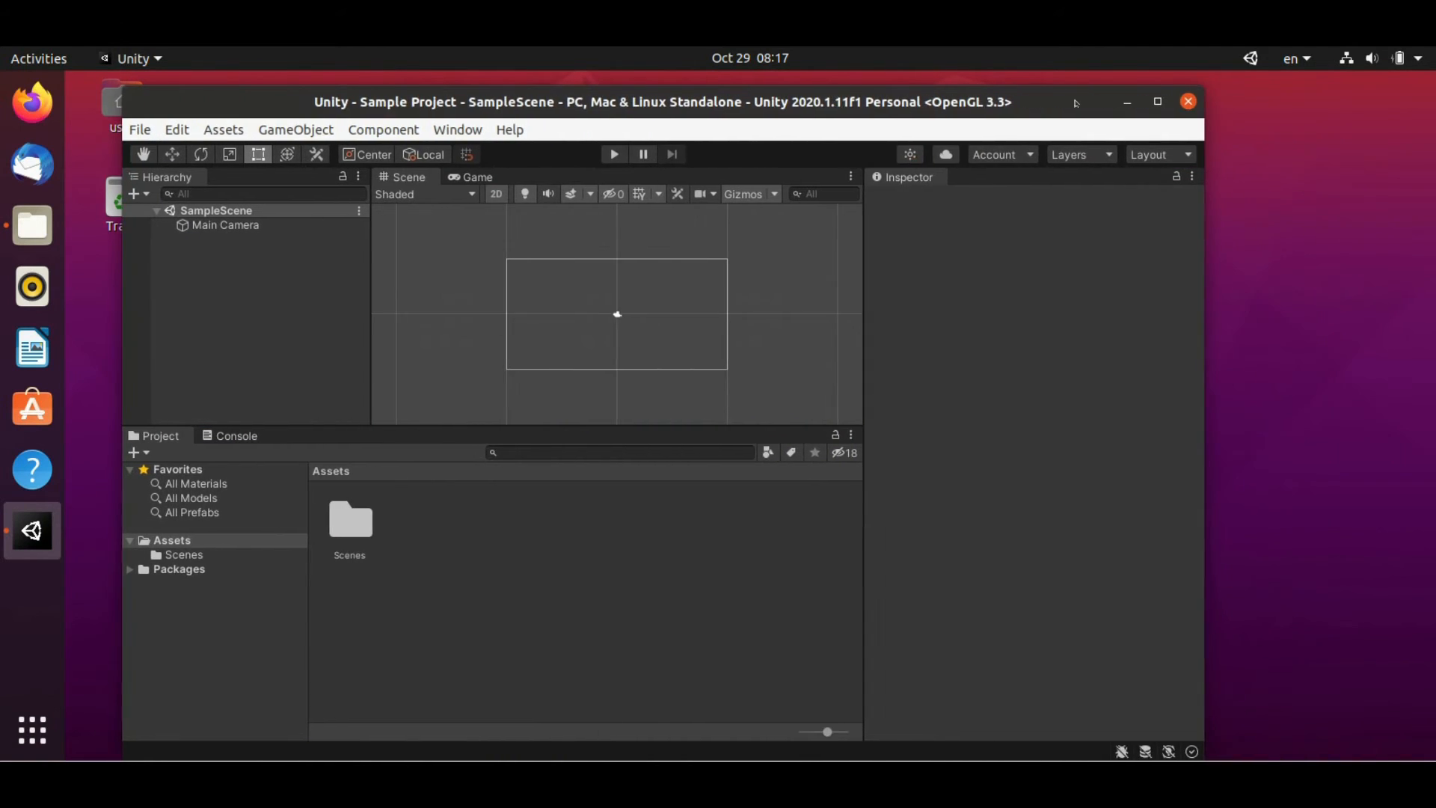
Maximize the Unity editor, widen the Scene view over the Hierarchy, and switch to Firefox
{"action": "left_click", "coordinate": [1159, 104]}
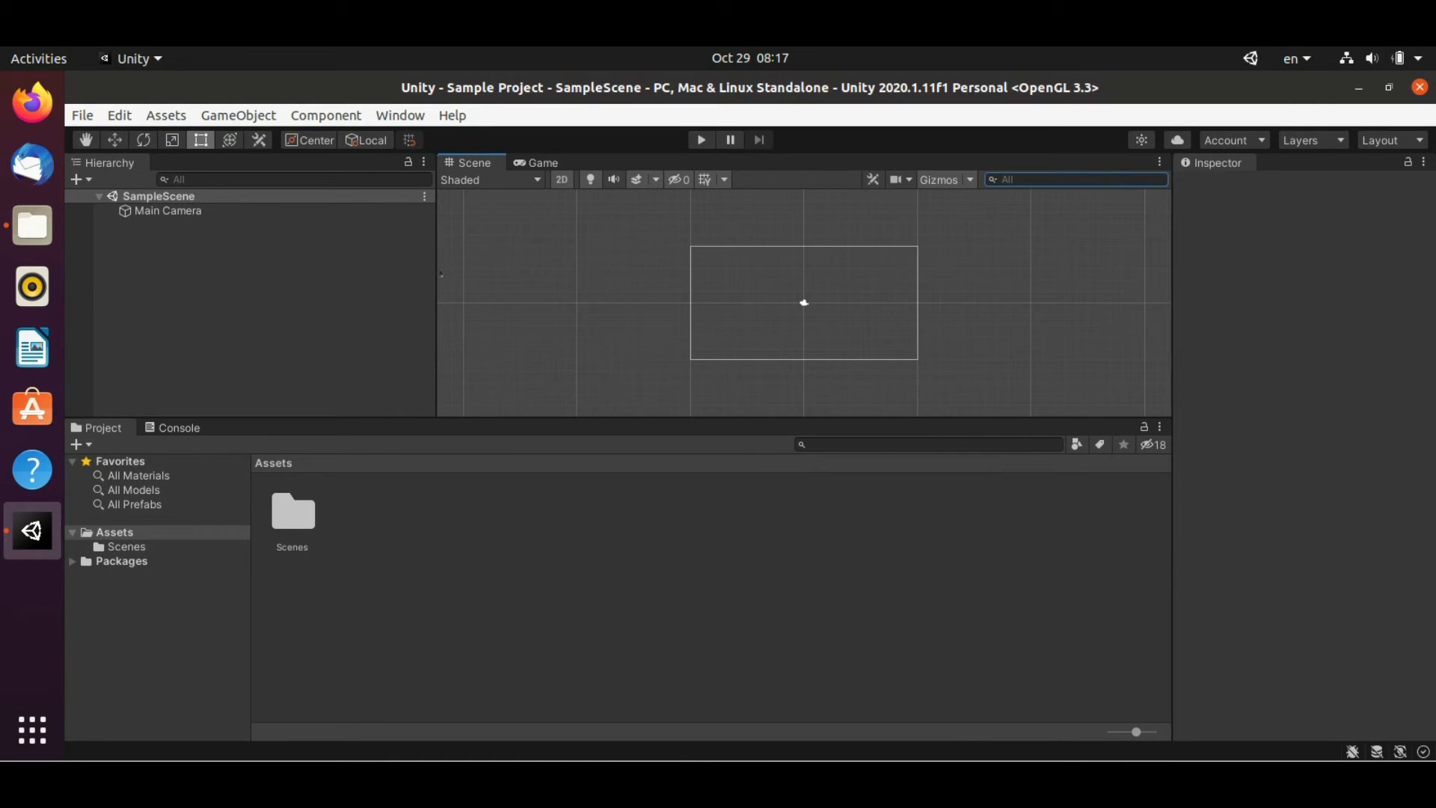
{"action": "left_click_drag", "start_coordinate": [431, 266], "coordinate": [298, 266]}
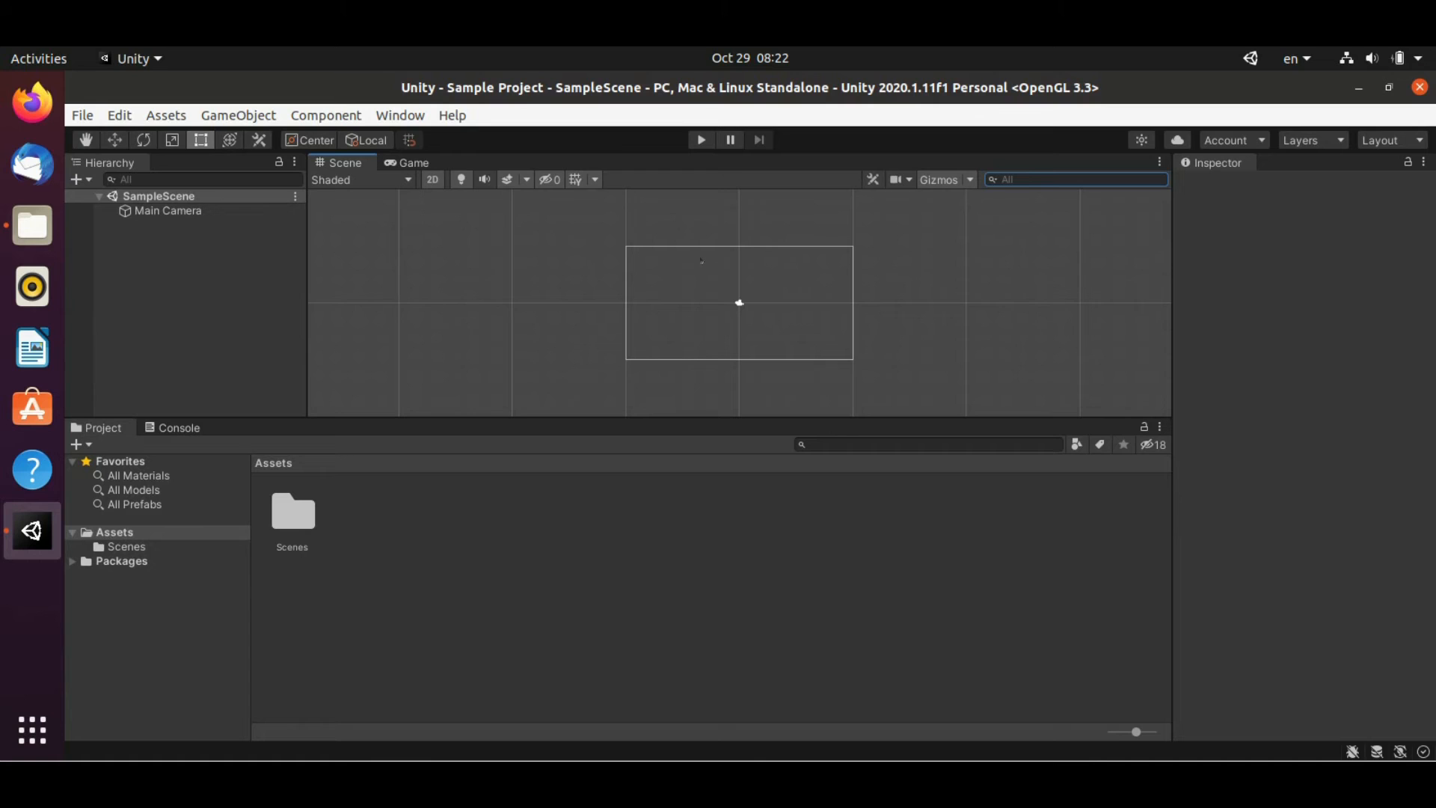
{"action": "left_click", "coordinate": [32, 102]}
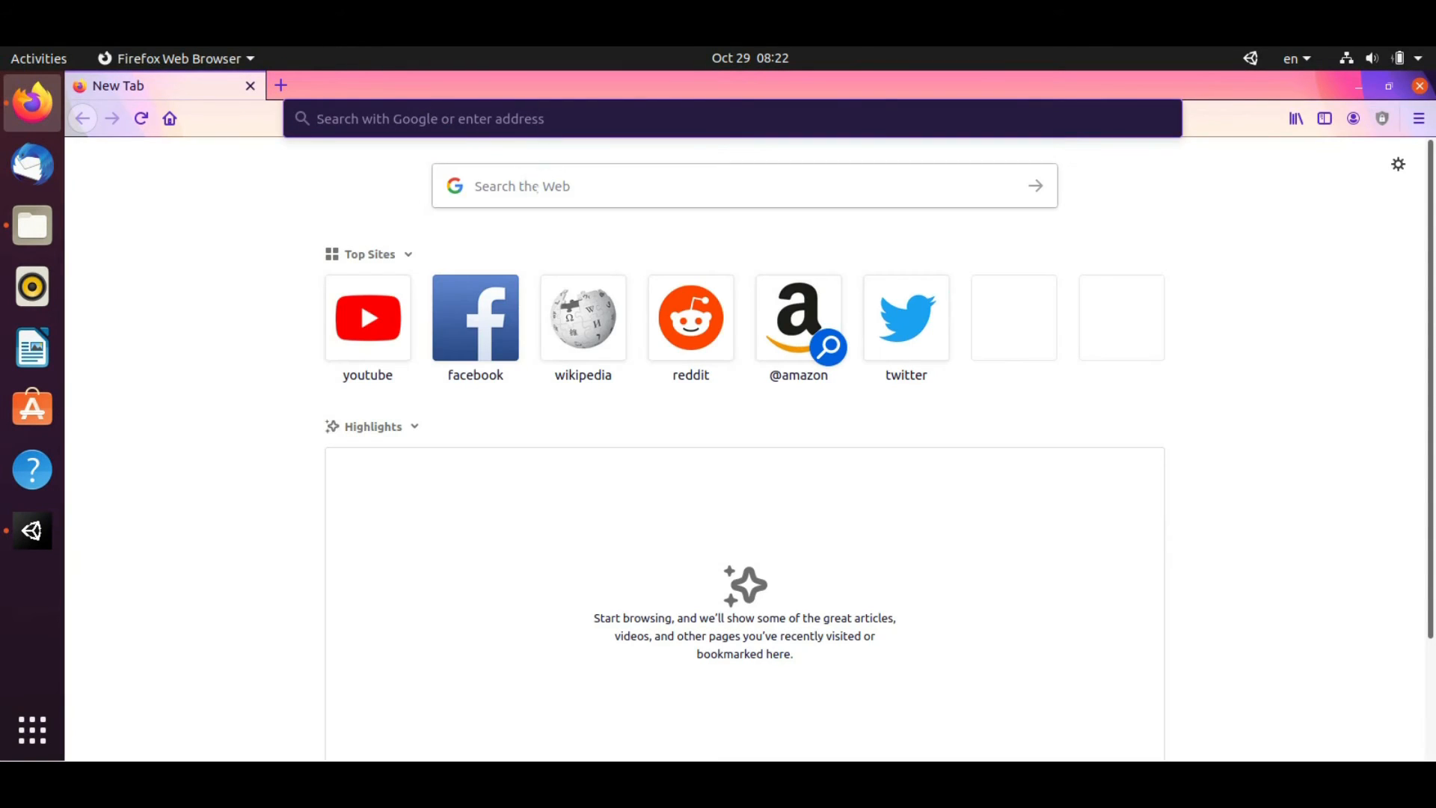
Search the web for '.net hello world' and open Microsoft's .NET Hello World tutorial
{"action": "left_click", "coordinate": [545, 187]}
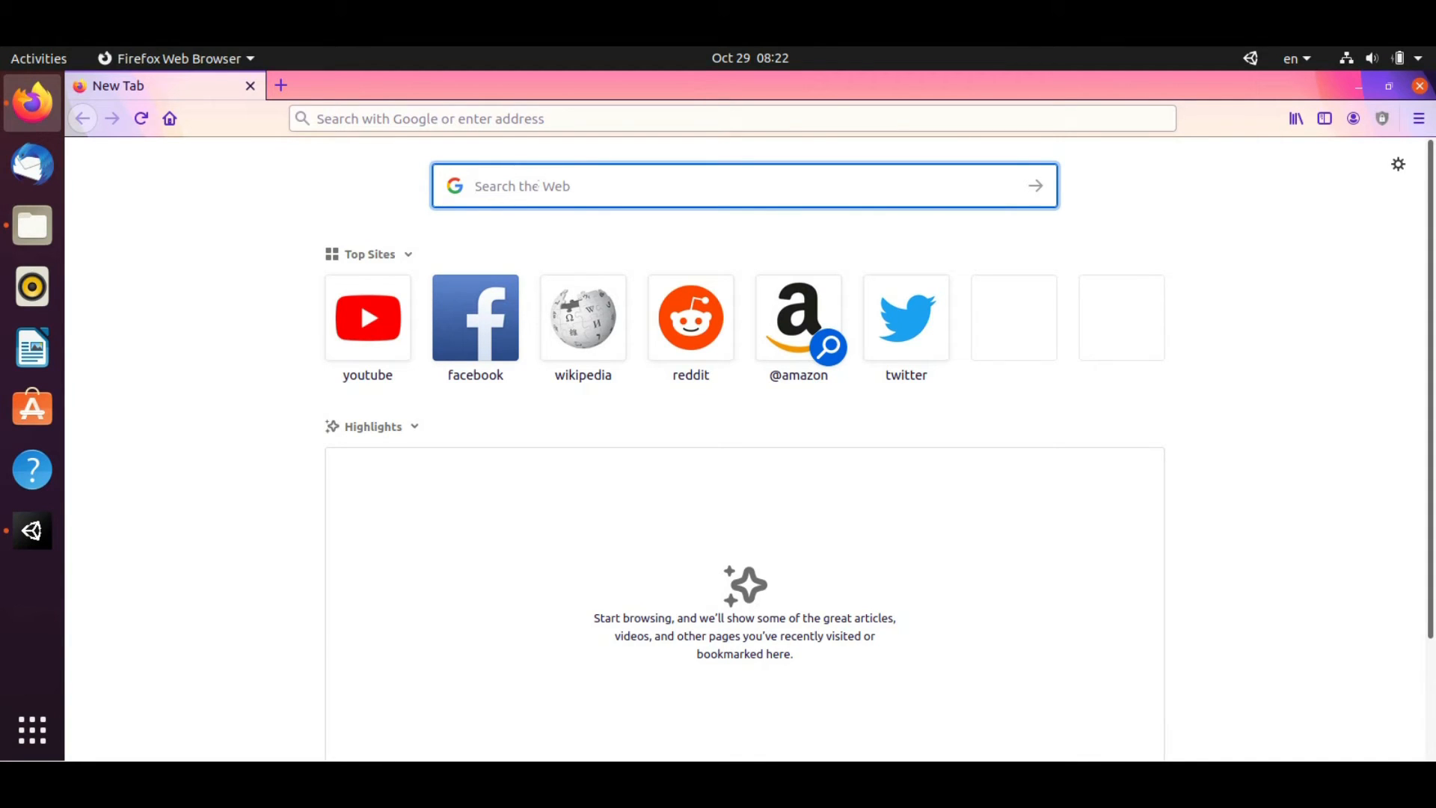
{"action": "type", "text": ".net he"}
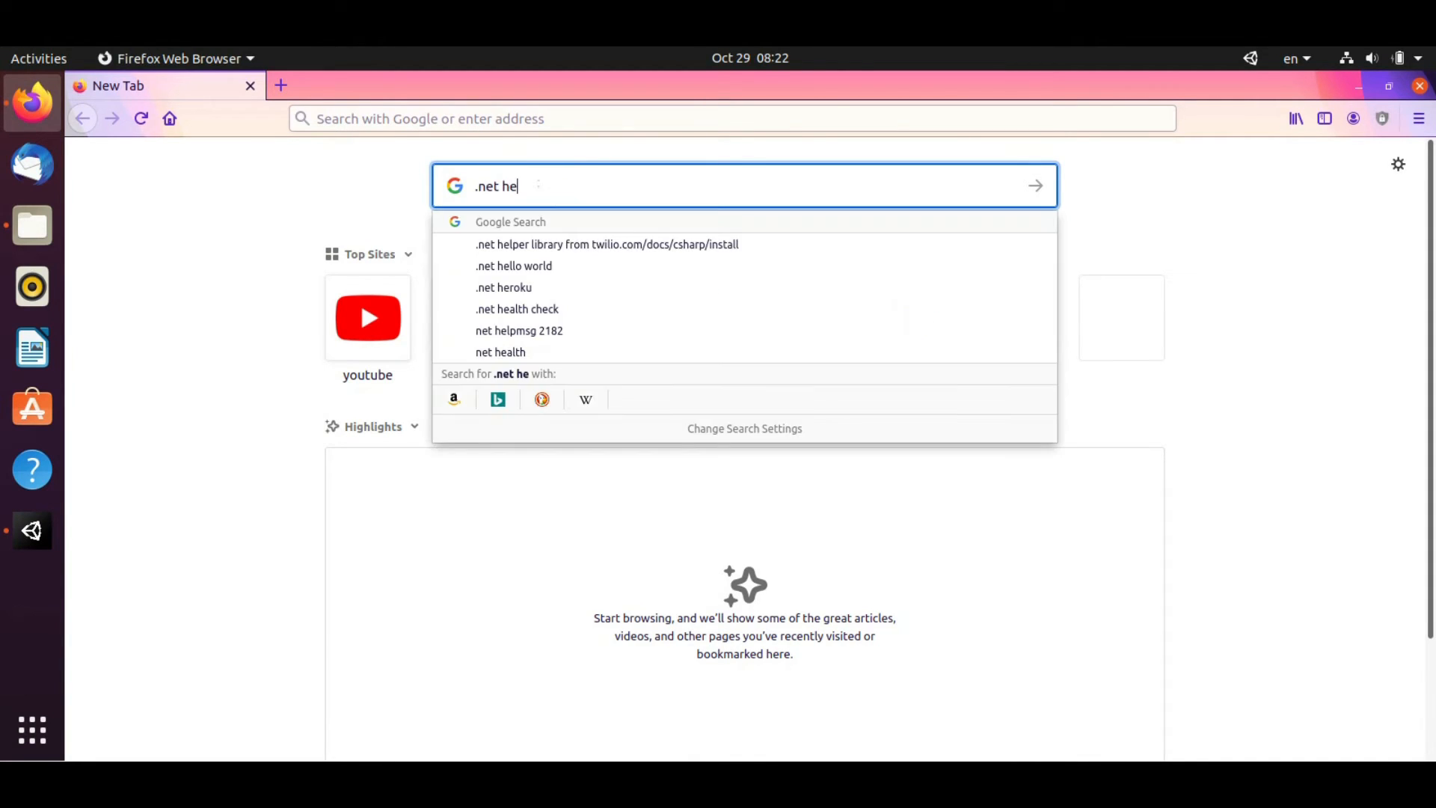
{"action": "type", "text": "llo world"}
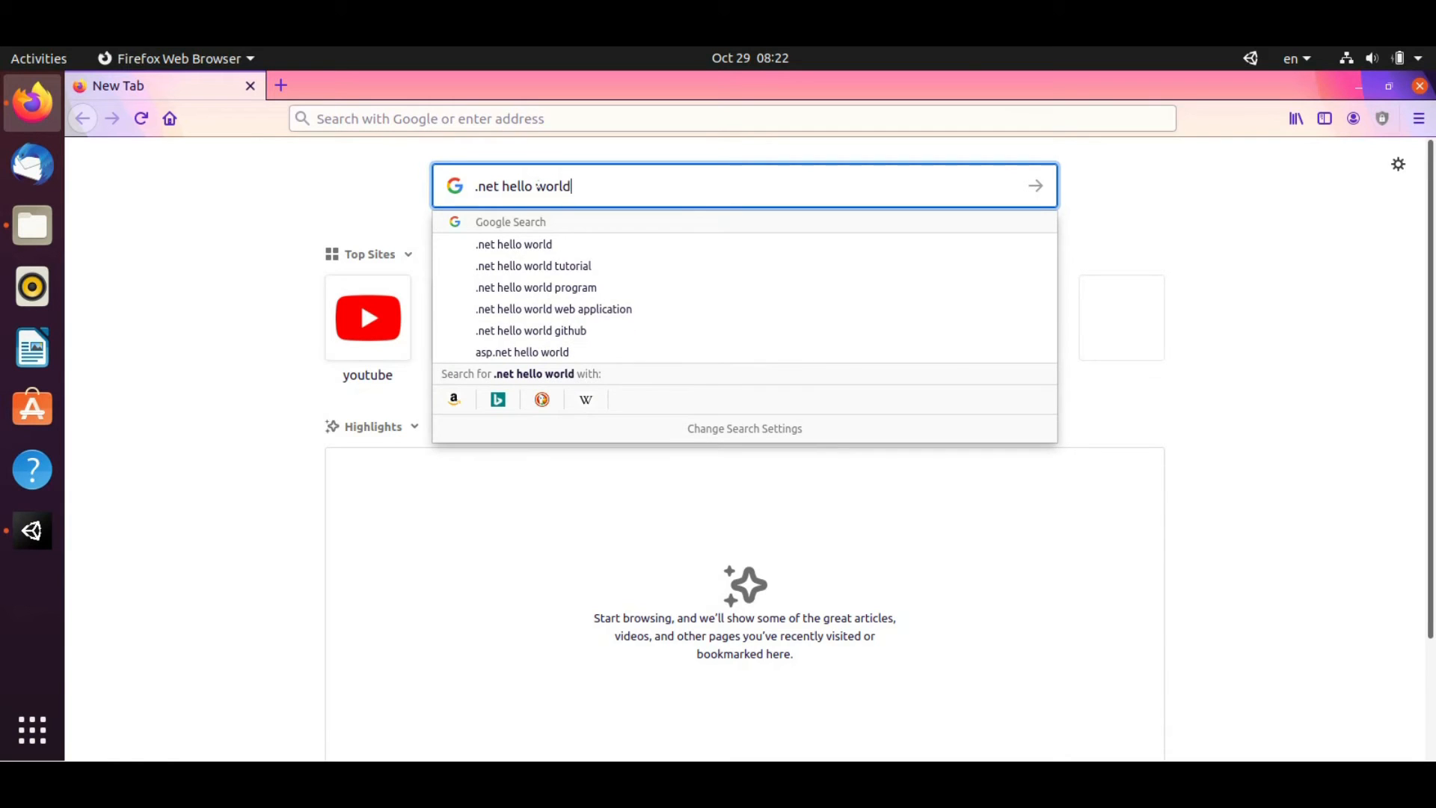
{"action": "key", "text": "Return"}
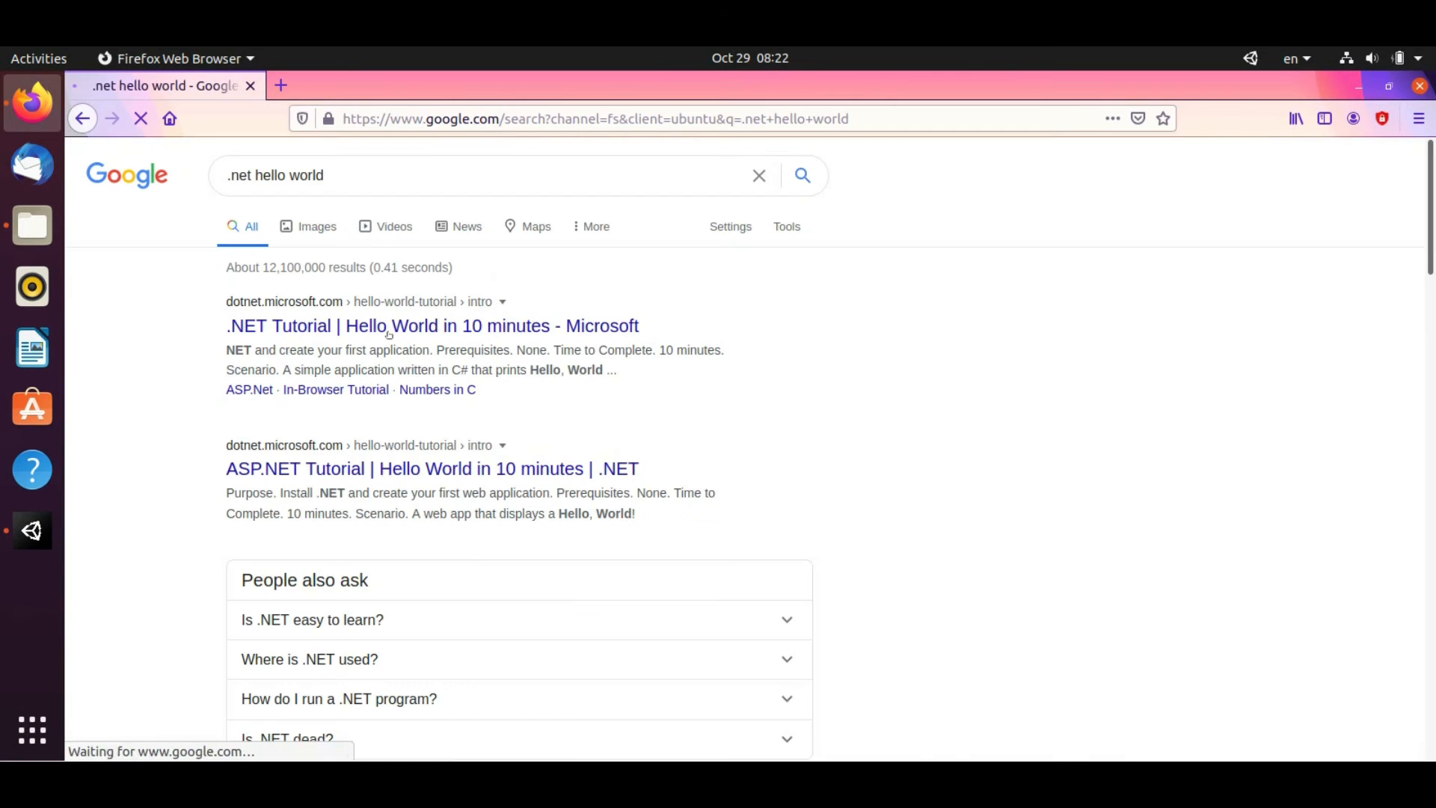
{"action": "left_click", "coordinate": [383, 329]}
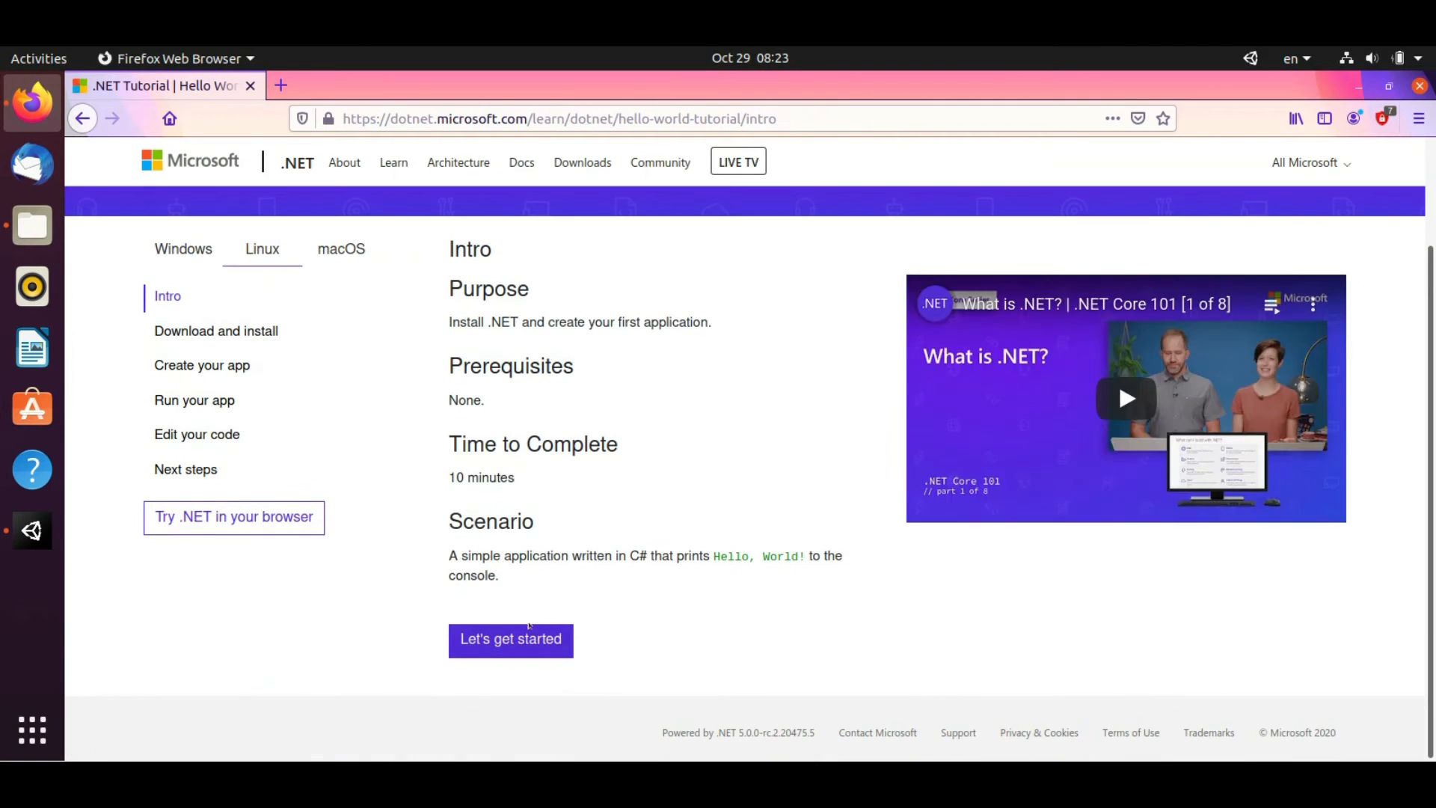
Follow the tutorial to the Ubuntu .NET Core SDK install page and its 20.04 commands
{"action": "left_click", "coordinate": [529, 632]}
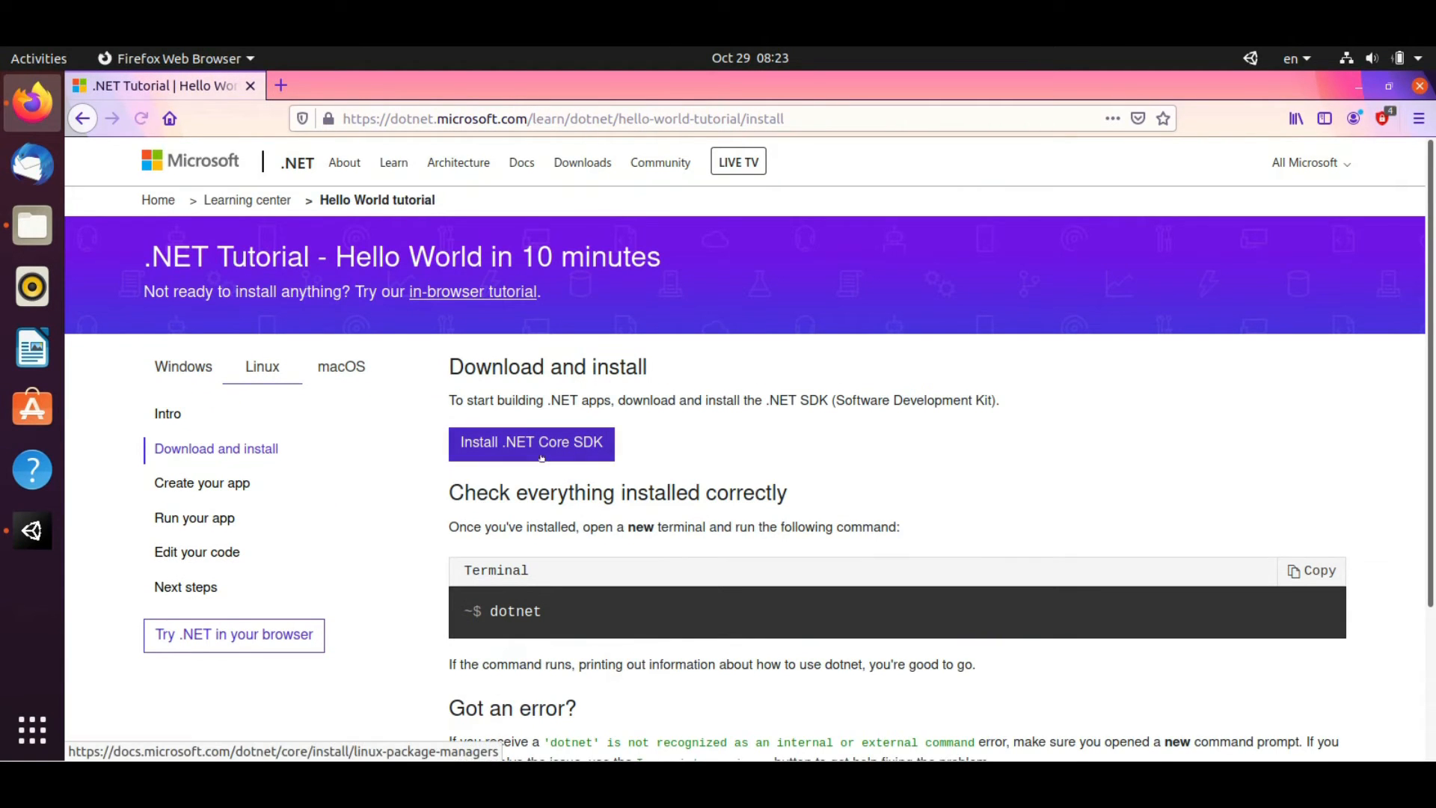
{"action": "left_click", "coordinate": [543, 448]}
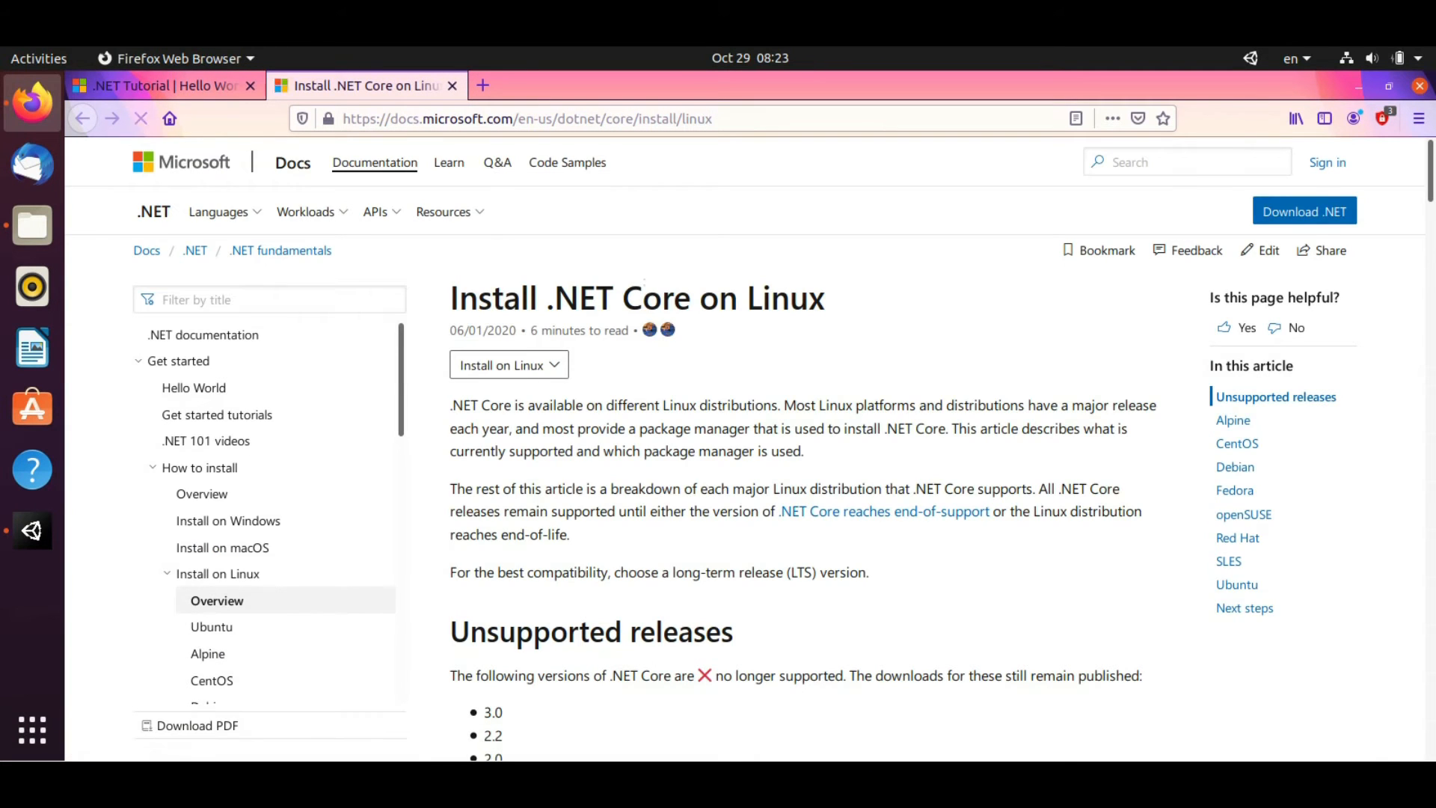
{"action": "scroll", "coordinate": [648, 290], "scroll_direction": "down", "scroll_amount": 2}
{"action": "scroll", "coordinate": [649, 290], "scroll_direction": "down", "scroll_amount": 20}
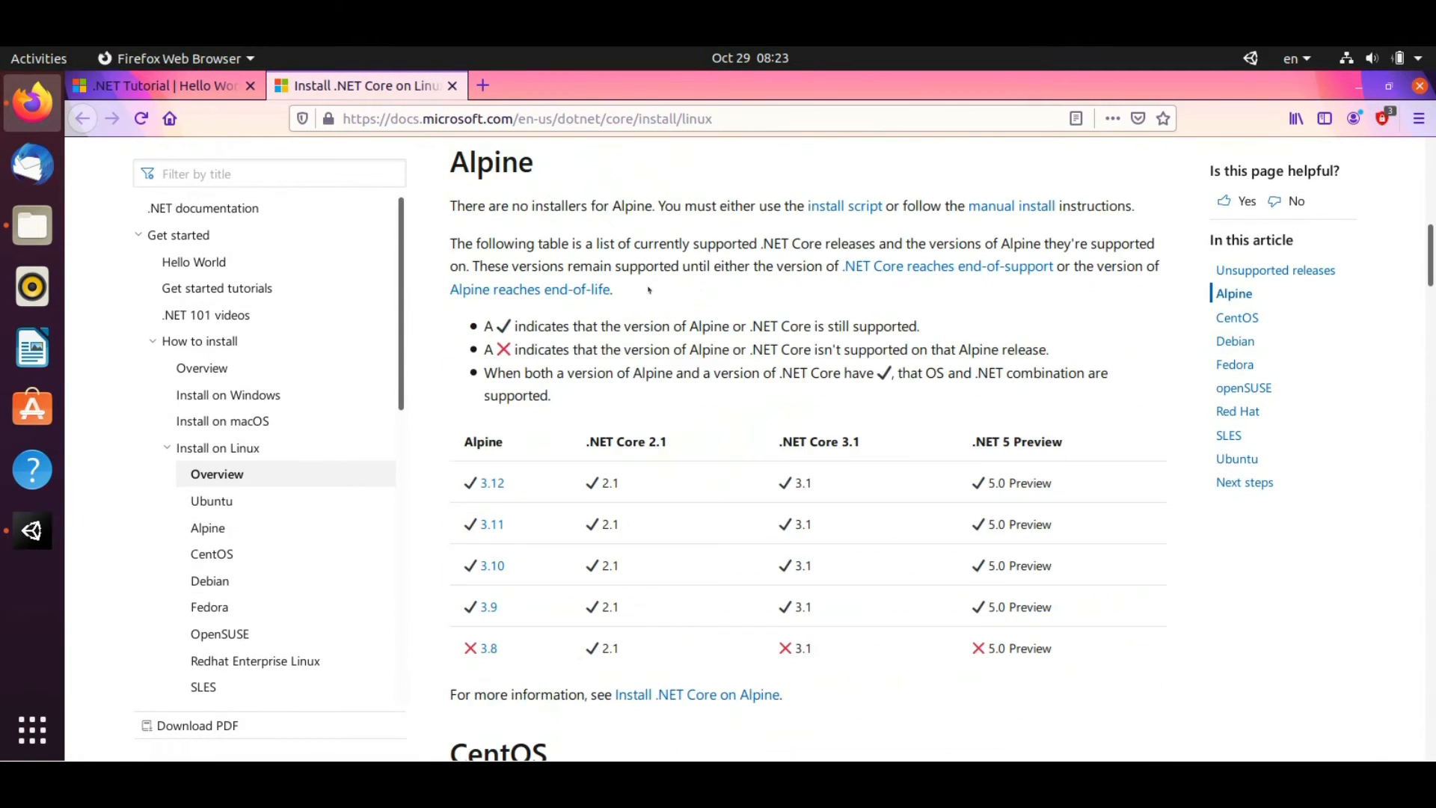
{"action": "scroll", "coordinate": [649, 289], "scroll_direction": "down", "scroll_amount": 20}
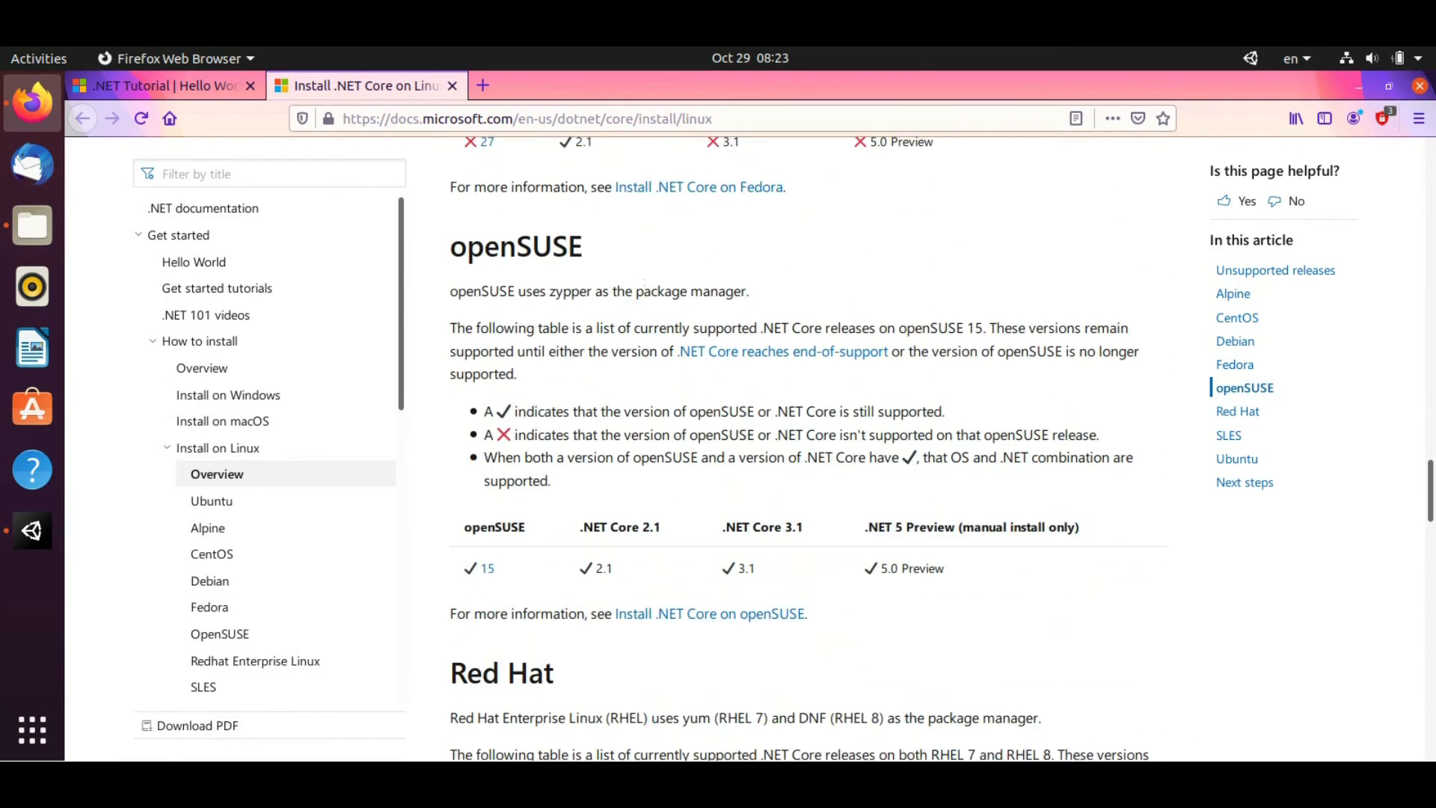
{"action": "scroll", "coordinate": [648, 289], "scroll_direction": "down", "scroll_amount": 15}
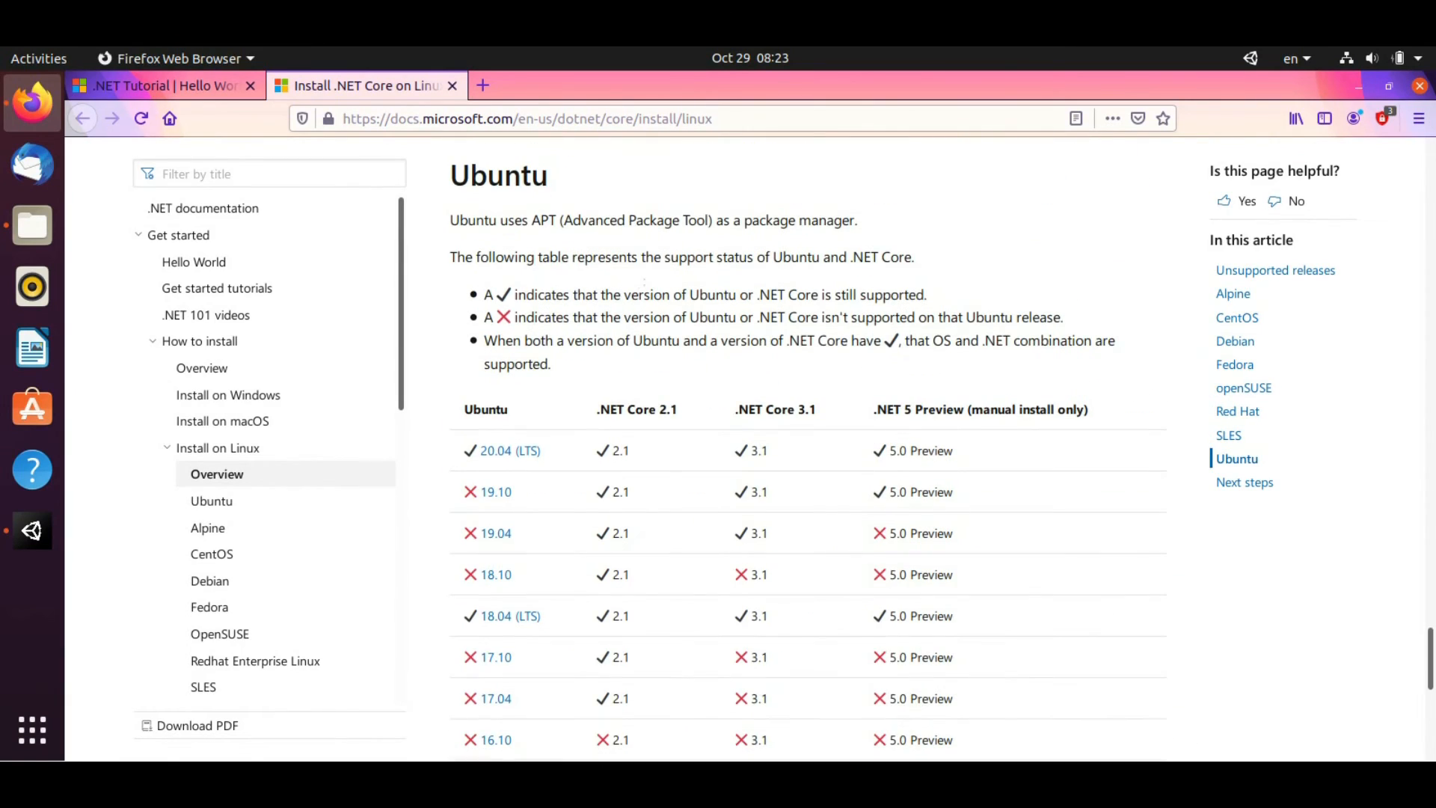
{"action": "scroll", "coordinate": [565, 281], "scroll_direction": "down", "scroll_amount": 8}
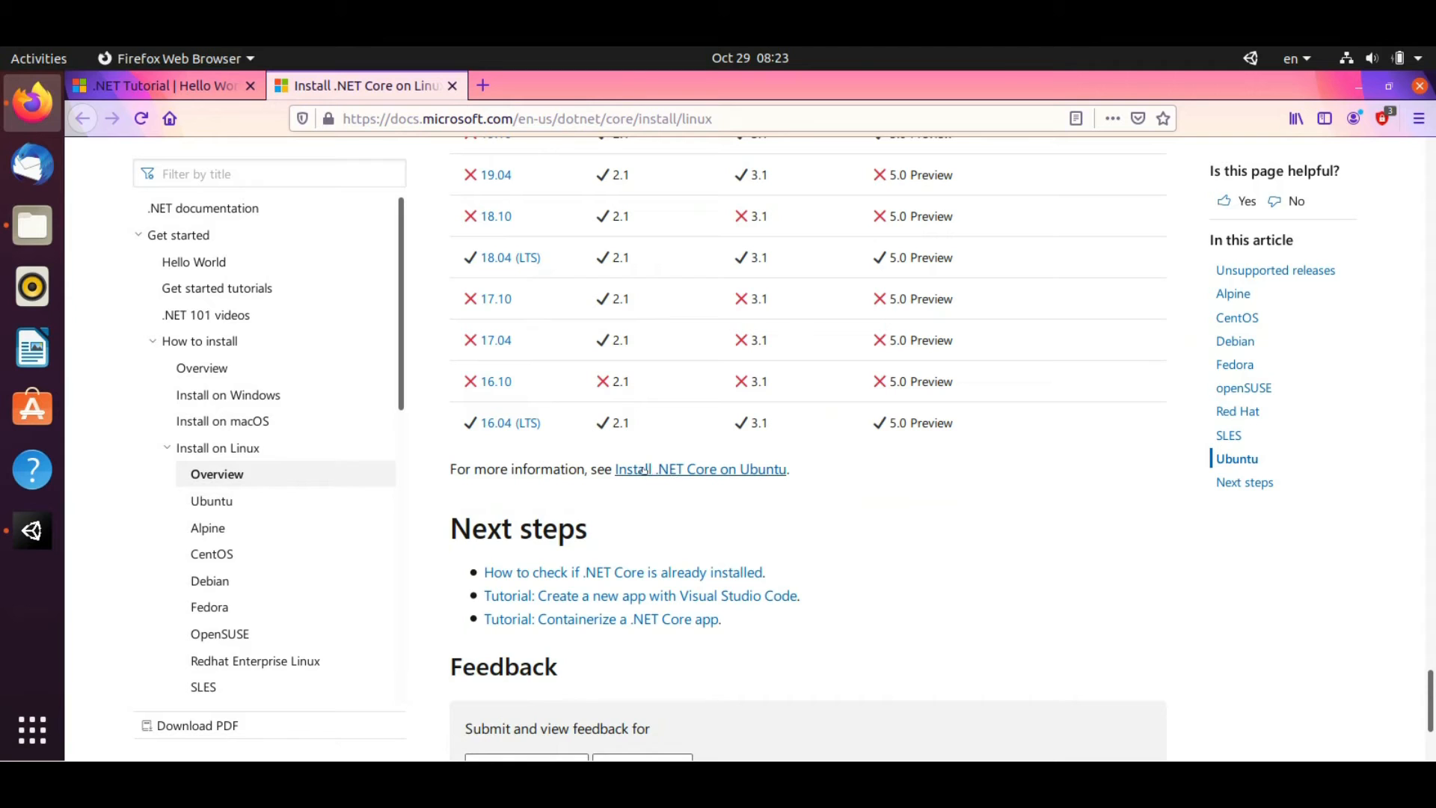
{"action": "left_click", "coordinate": [719, 470]}
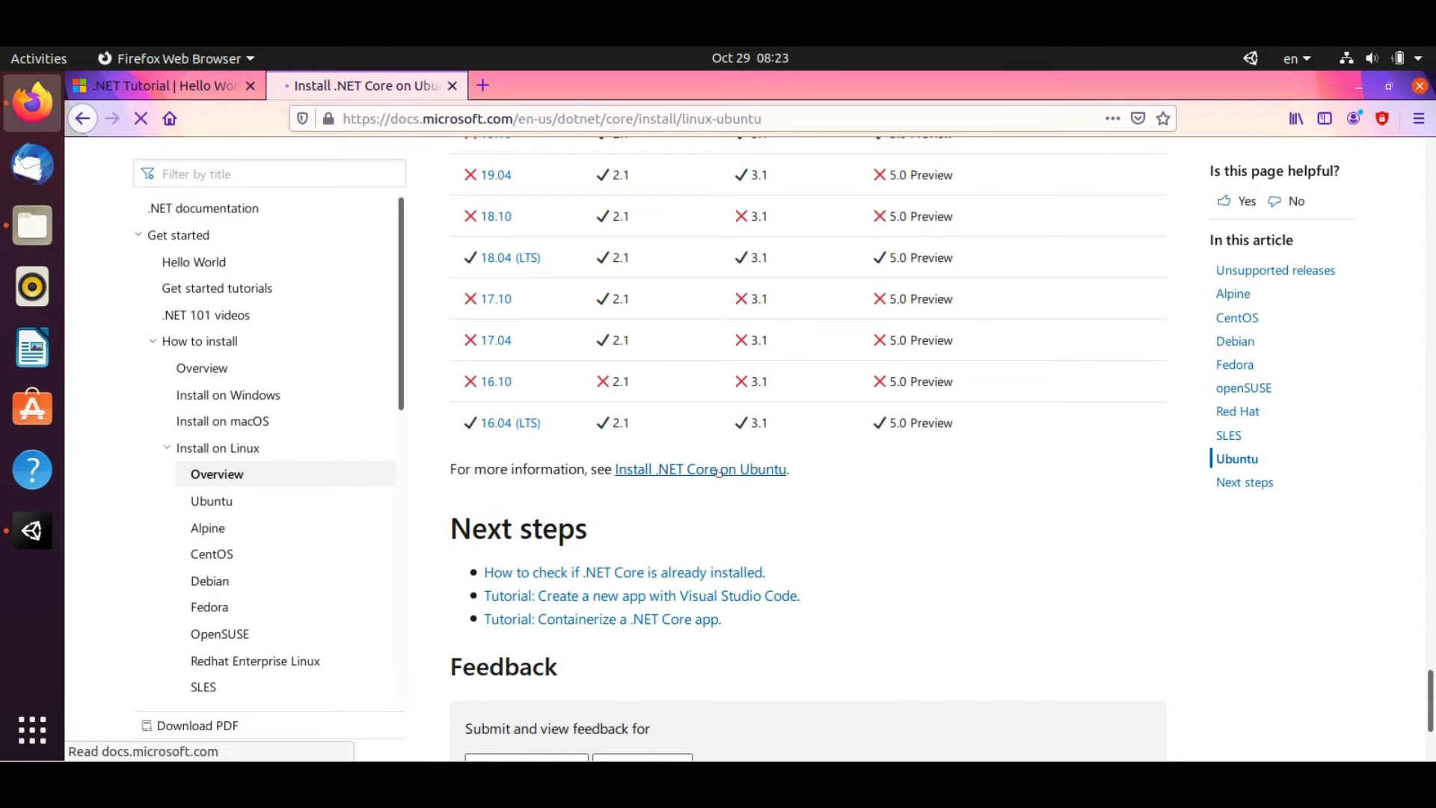
{"action": "scroll", "coordinate": [841, 412], "scroll_direction": "down", "scroll_amount": 11}
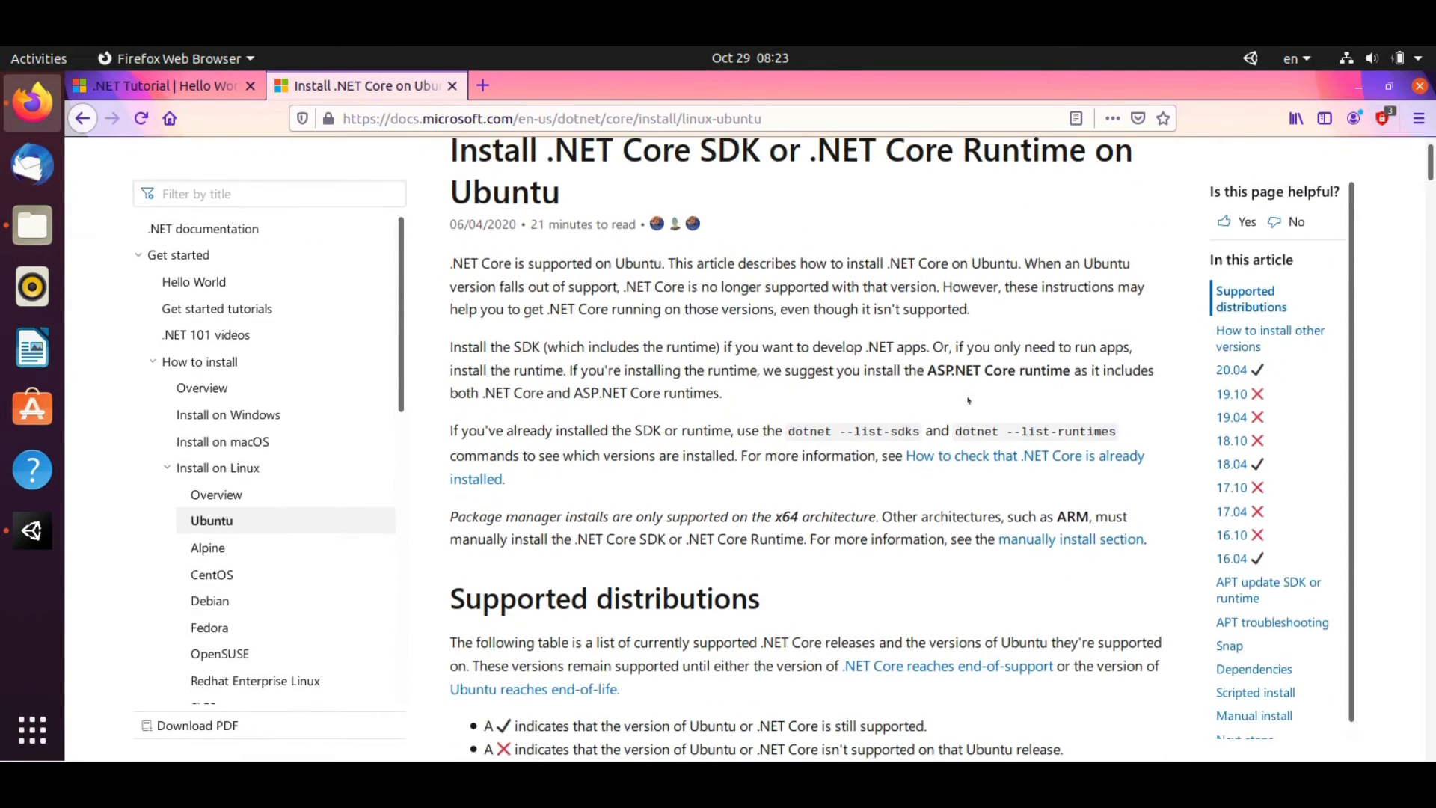
{"action": "scroll", "coordinate": [967, 401], "scroll_direction": "down", "scroll_amount": 20}
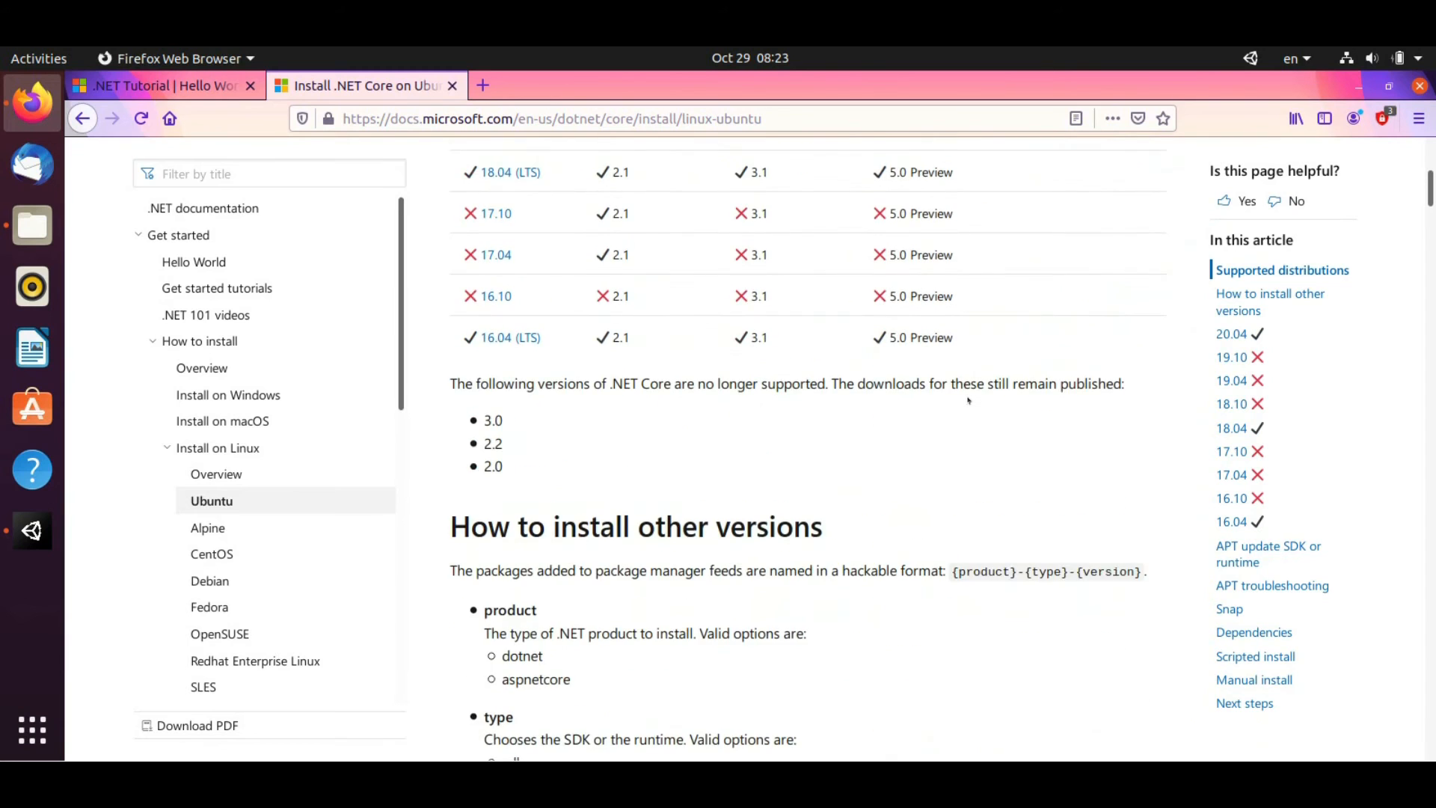
{"action": "scroll", "coordinate": [968, 401], "scroll_direction": "down", "scroll_amount": 6}
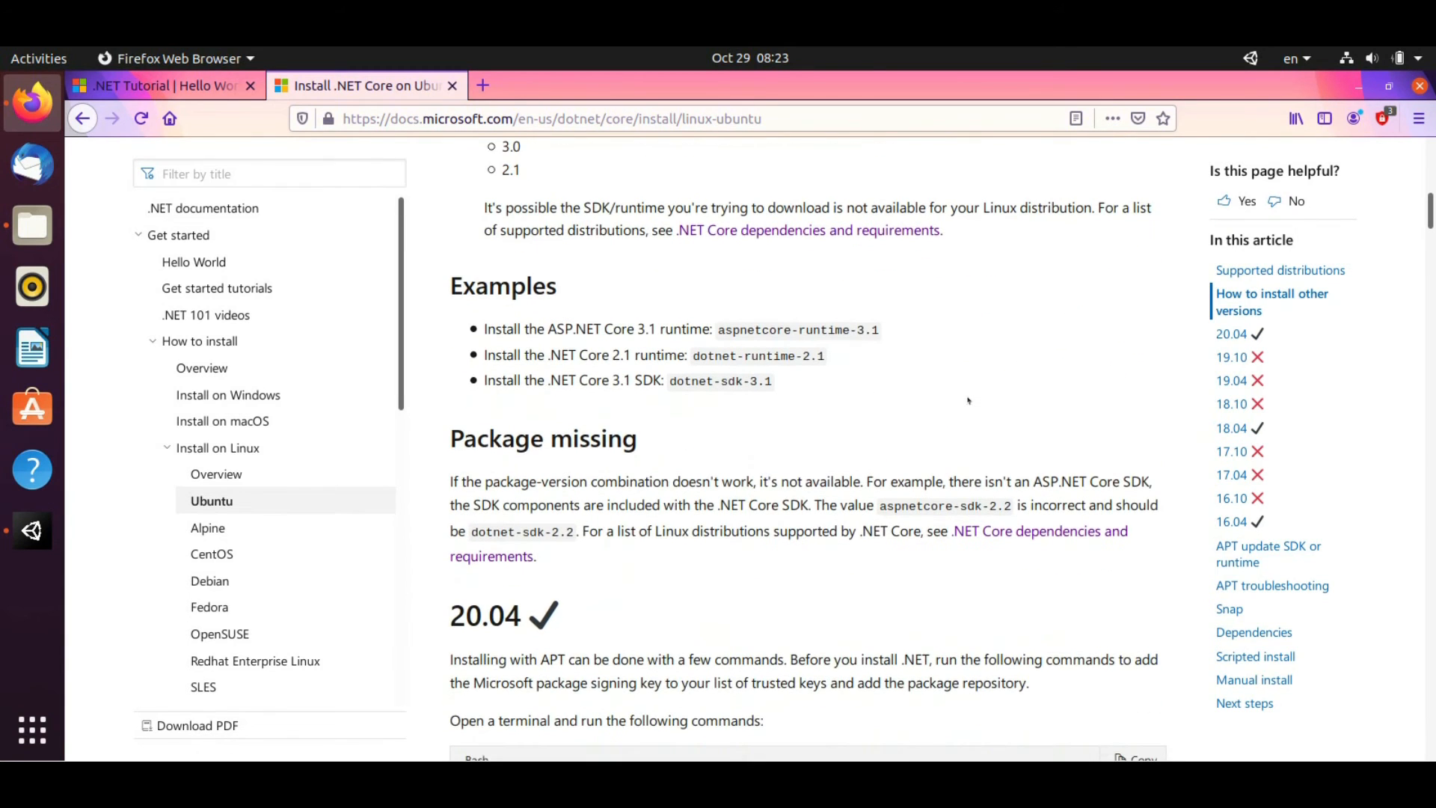
{"action": "scroll", "coordinate": [968, 400], "scroll_direction": "down", "scroll_amount": 2}
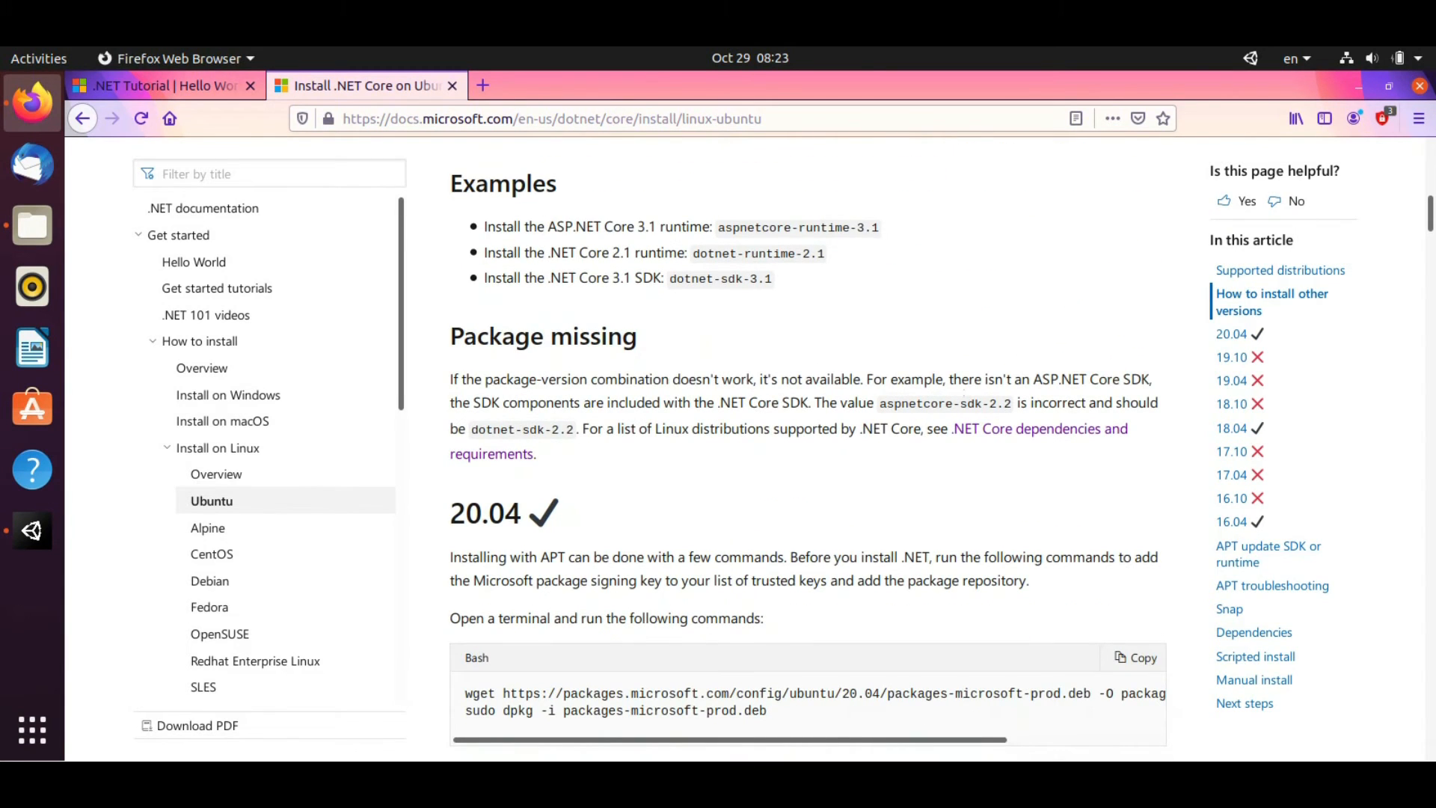
Copy the wget command and run it with sudo in a new Terminal to download packages-microsoft-prod.deb
{"action": "scroll", "coordinate": [968, 401], "scroll_direction": "down", "scroll_amount": 2}
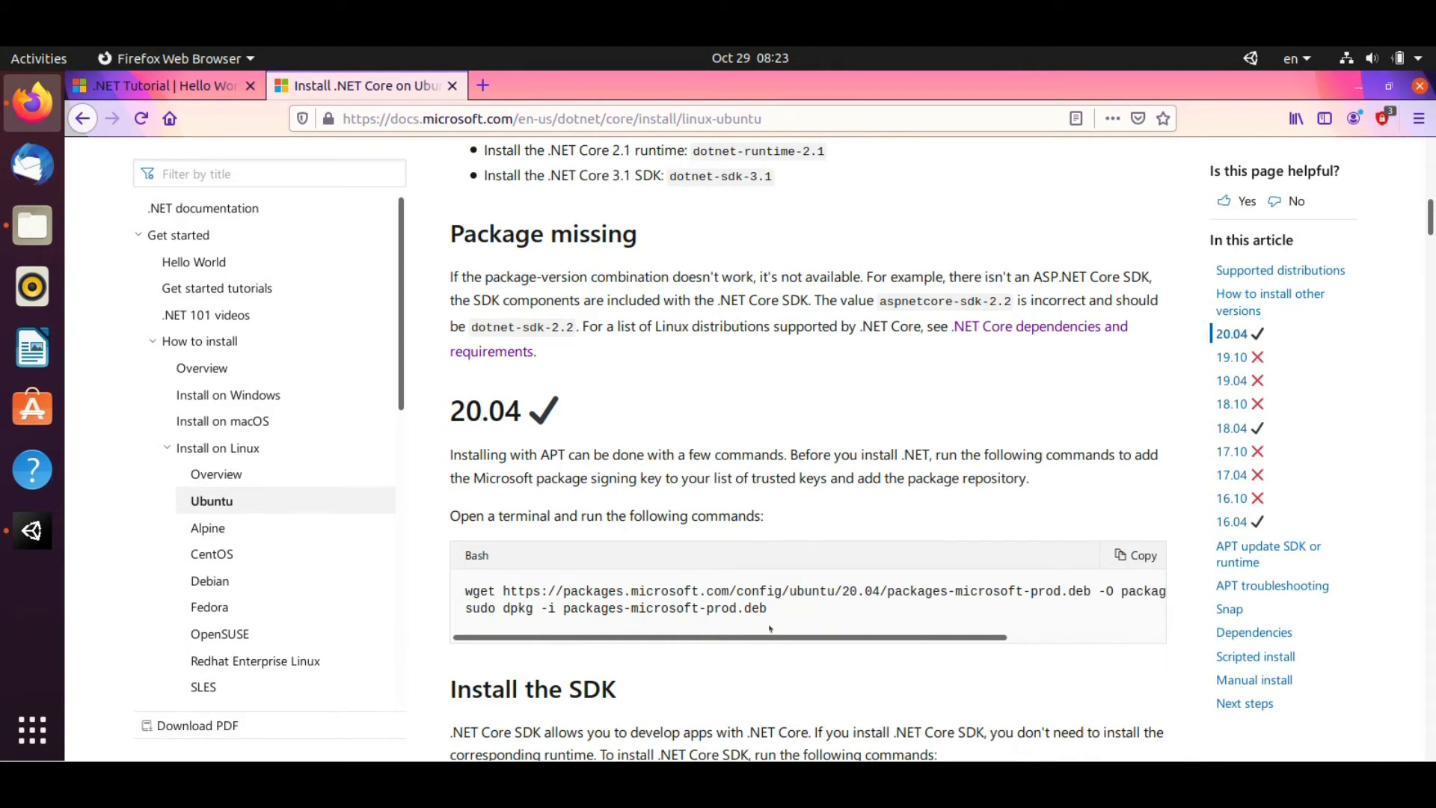
{"action": "left_click_drag", "start_coordinate": [770, 628], "coordinate": [1161, 591]}
{"action": "right_click", "coordinate": [1122, 591]}
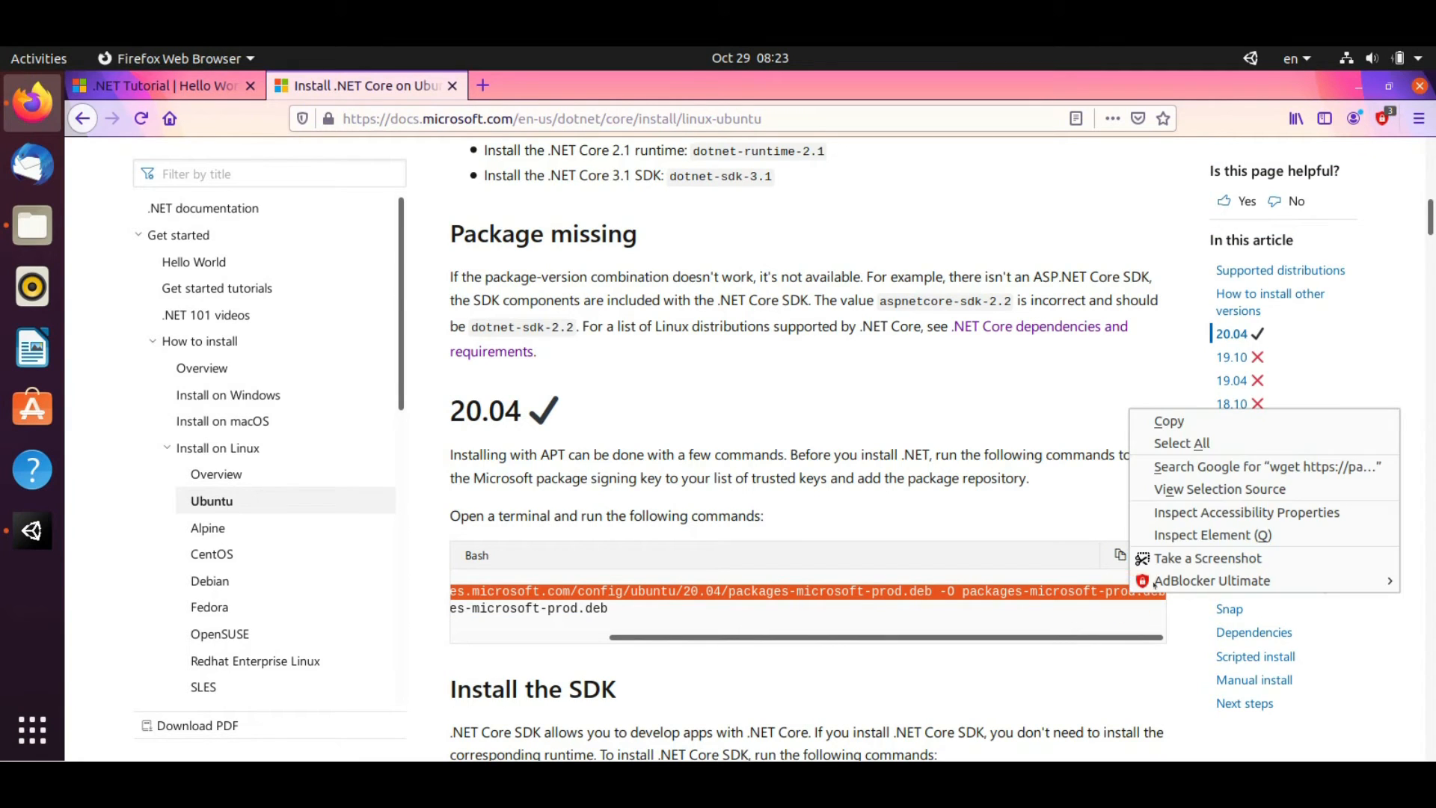
{"action": "left_click", "coordinate": [1163, 417]}
{"action": "left_click", "coordinate": [33, 729]}
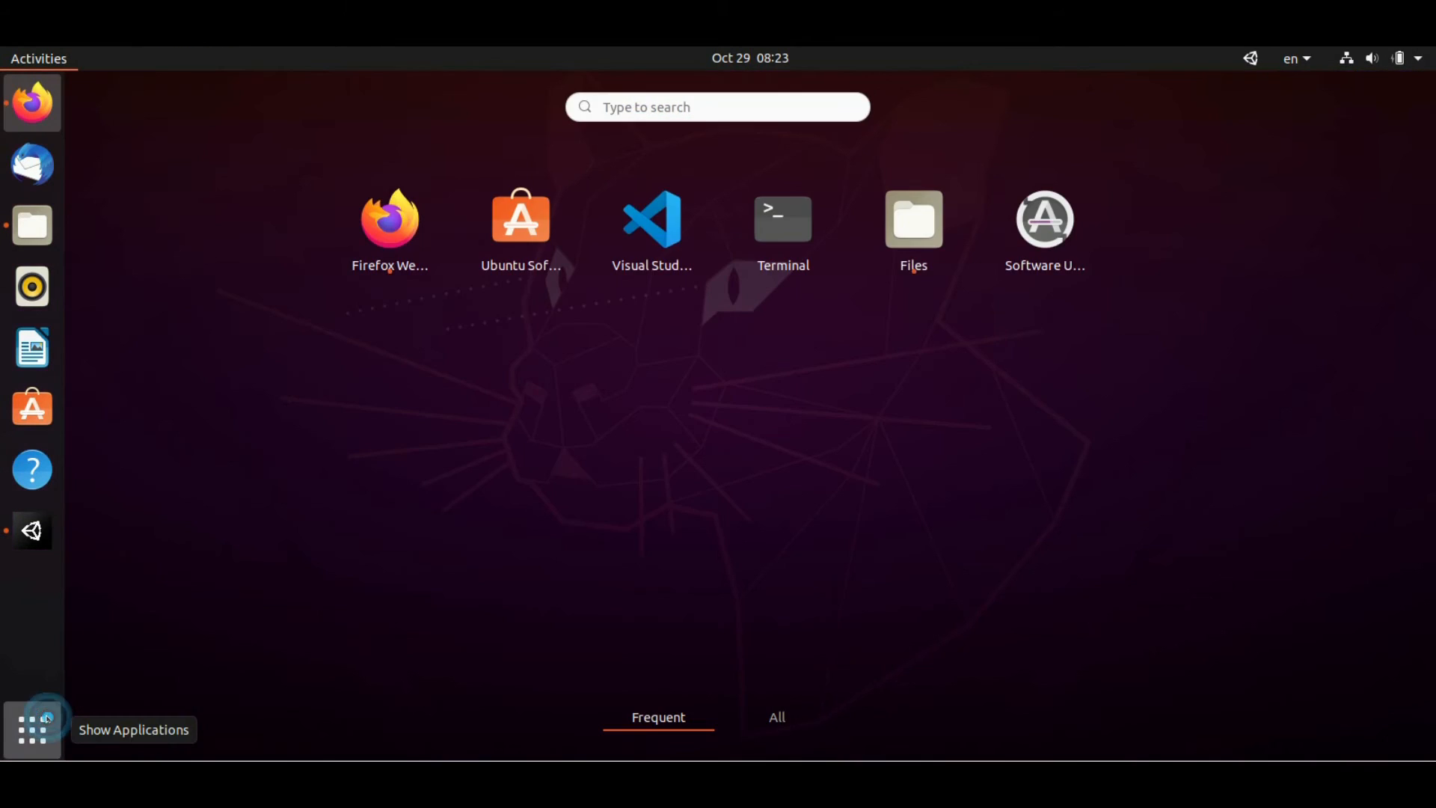
{"action": "type", "text": "termin"}
{"action": "key", "text": "Return"}
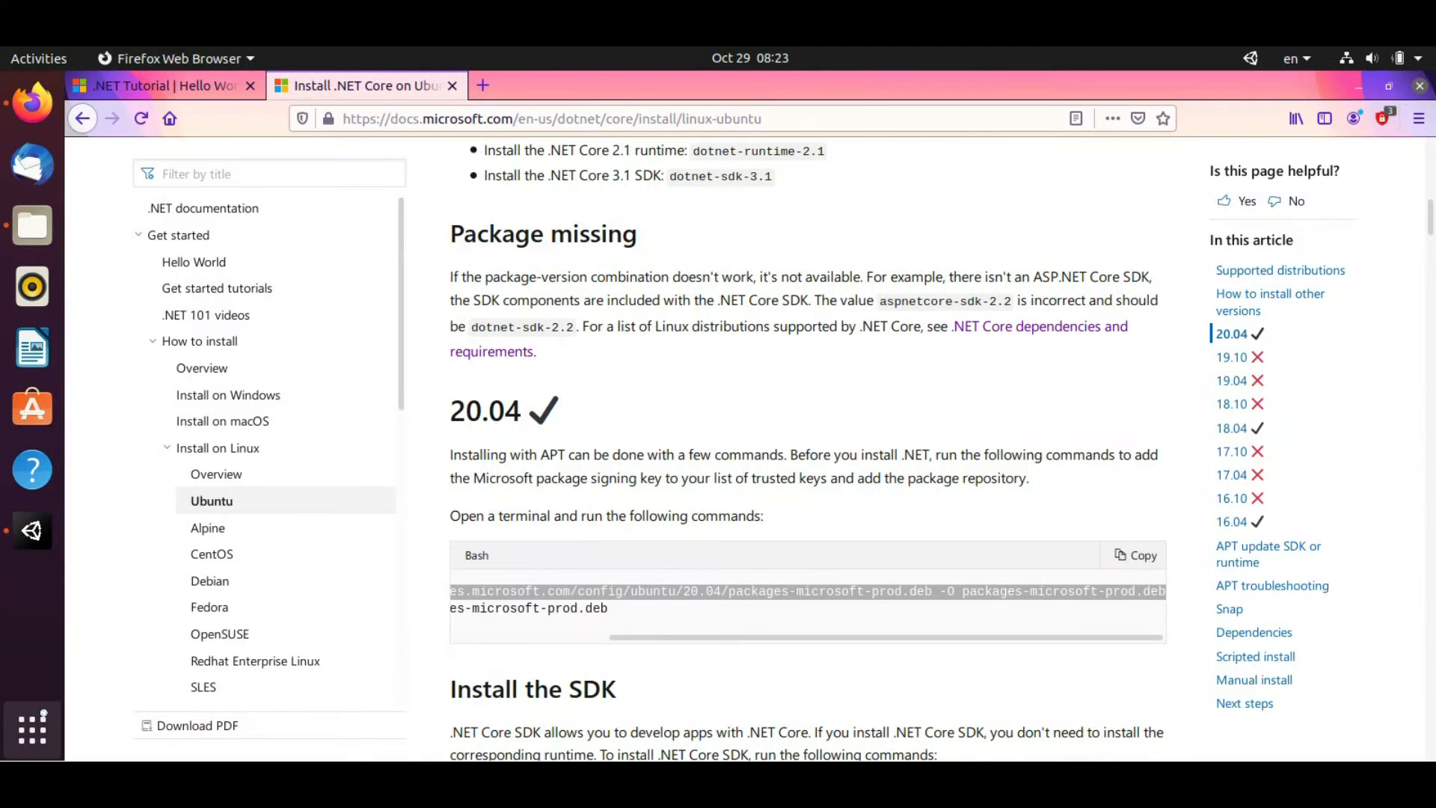
{"action": "type", "text": "sudo"}
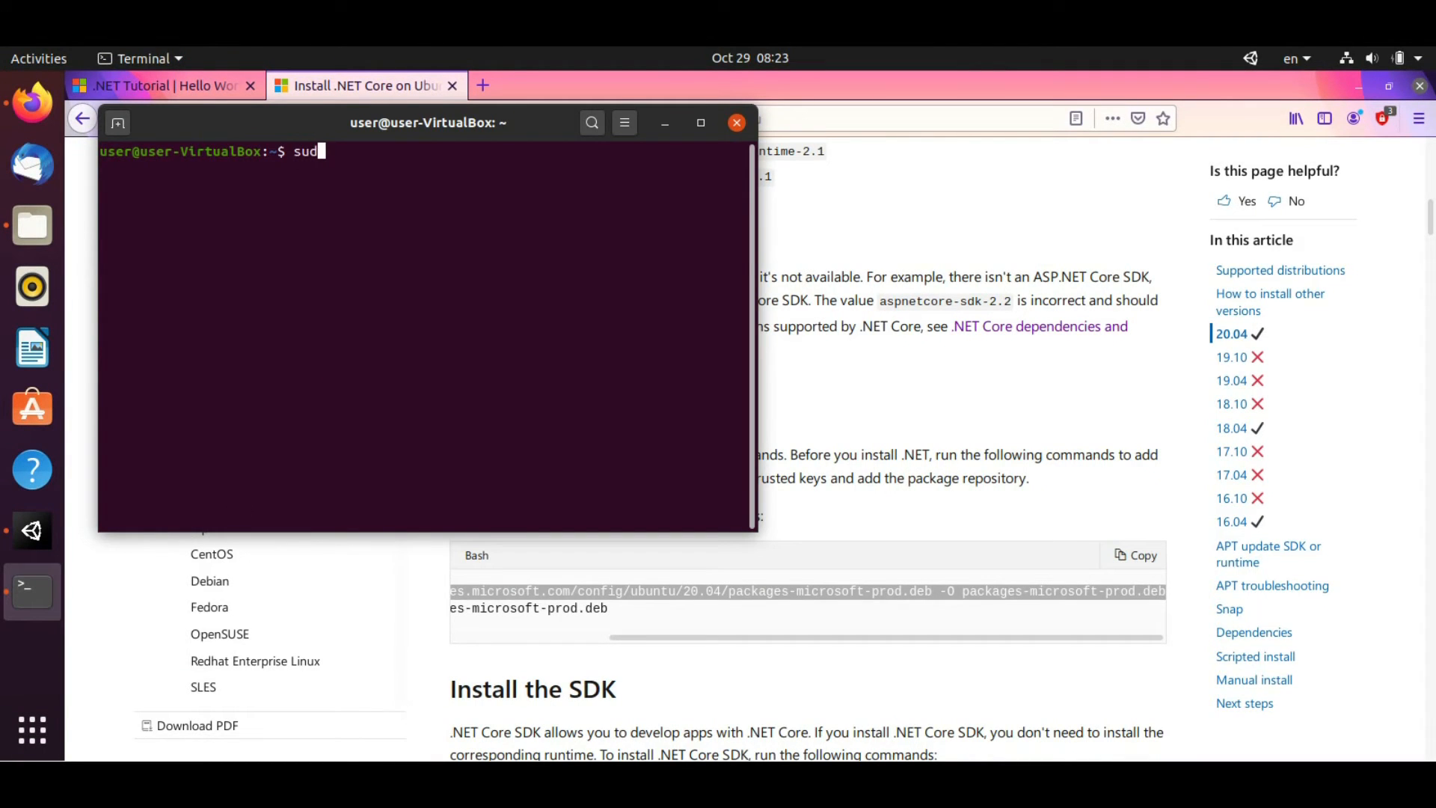
{"action": "right_click", "coordinate": [329, 254]}
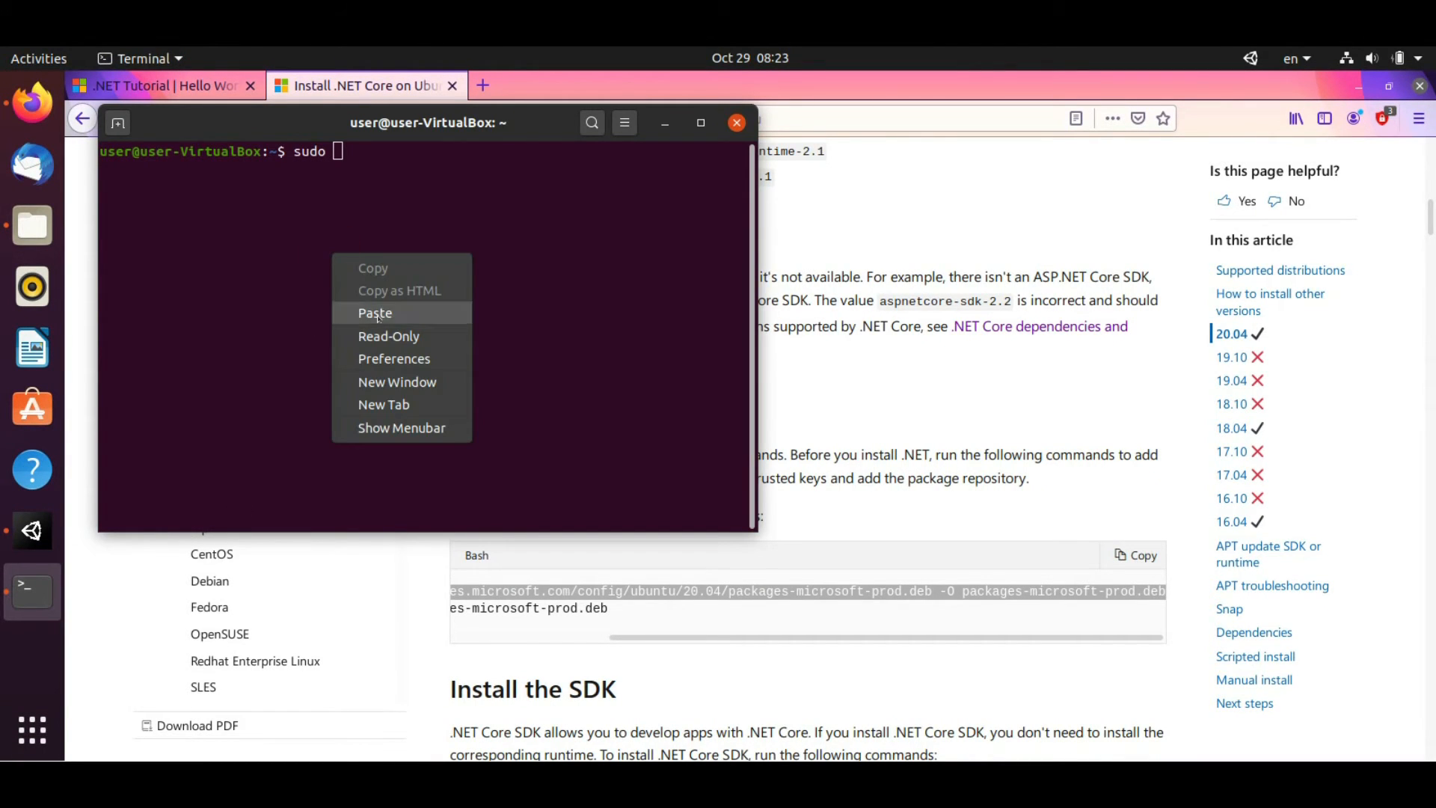
{"action": "left_click", "coordinate": [372, 311]}
{"action": "key", "text": "Return"}
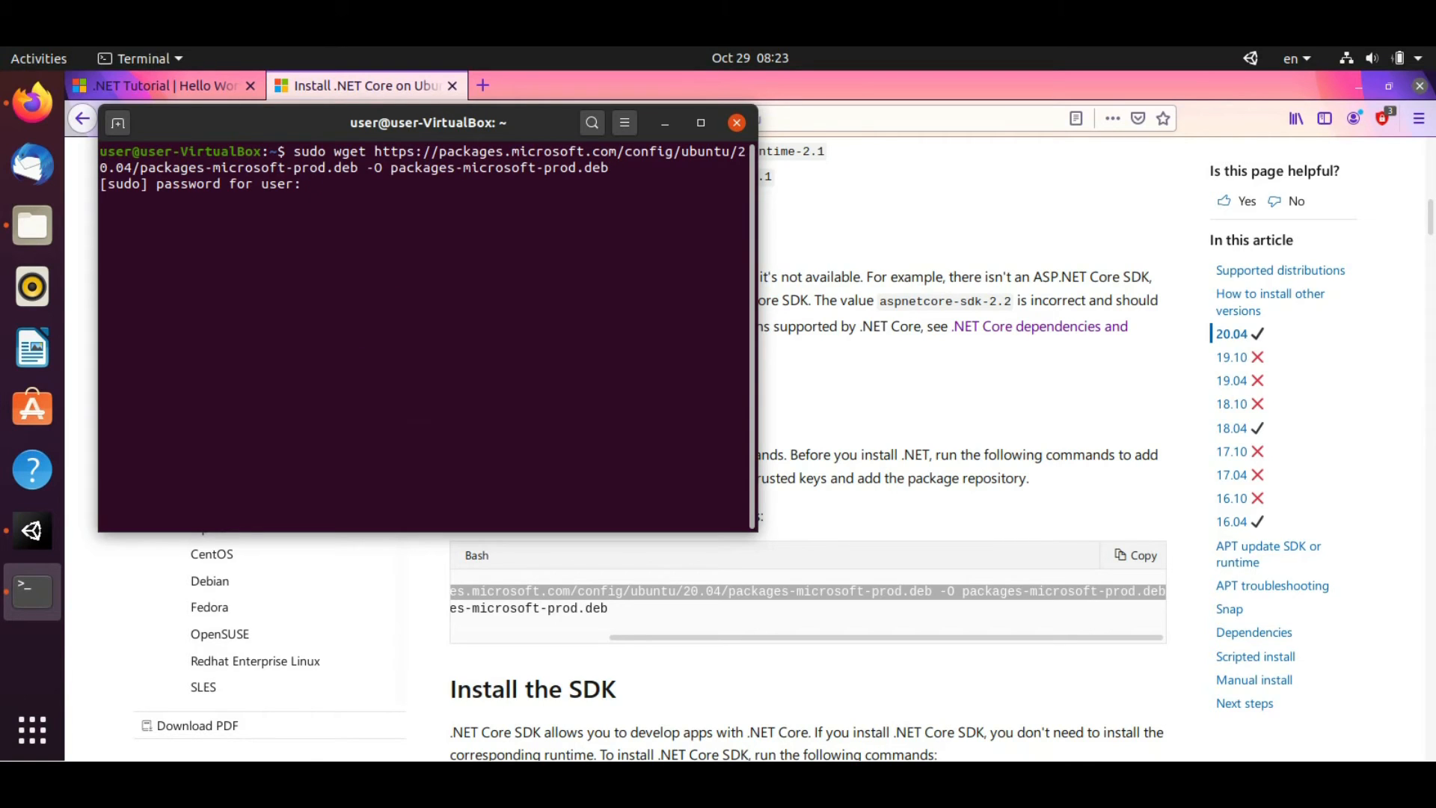
{"action": "key", "text": "Return"}
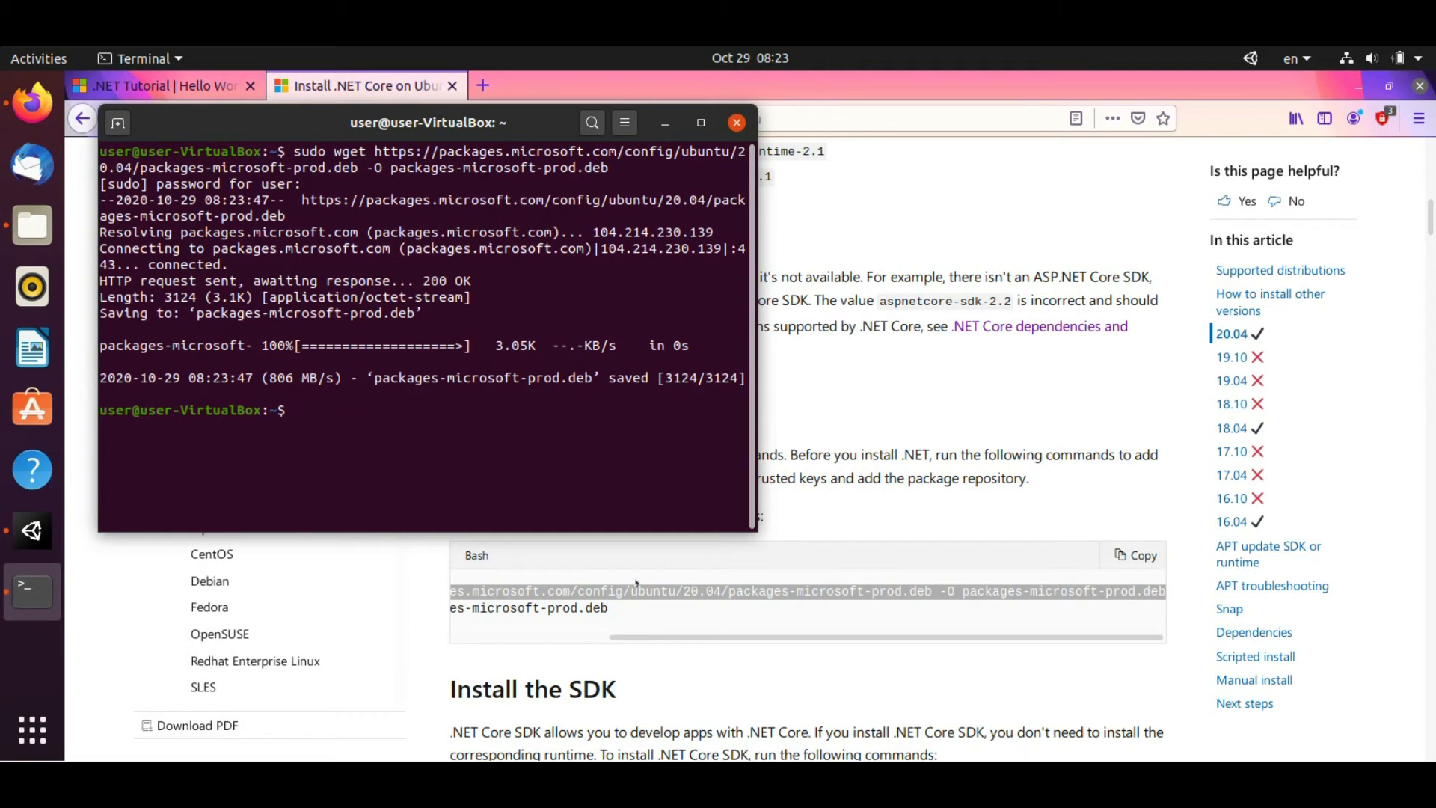
Install the downloaded packages-microsoft-prod.deb with sudo dpkg -i
{"action": "left_click_drag", "start_coordinate": [625, 635], "coordinate": [458, 636]}
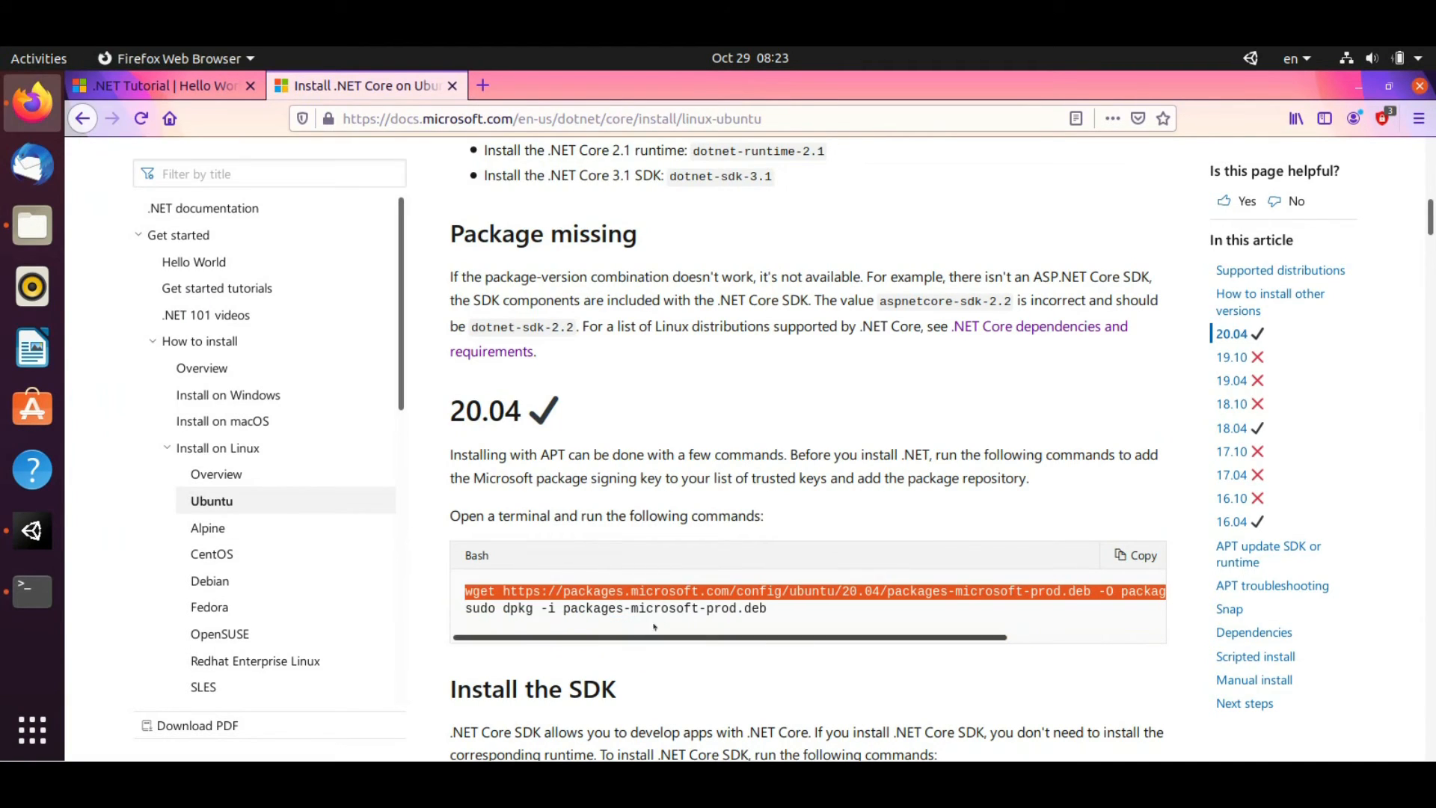
{"action": "left_click_drag", "start_coordinate": [779, 603], "coordinate": [436, 604]}
{"action": "right_click", "coordinate": [483, 608]}
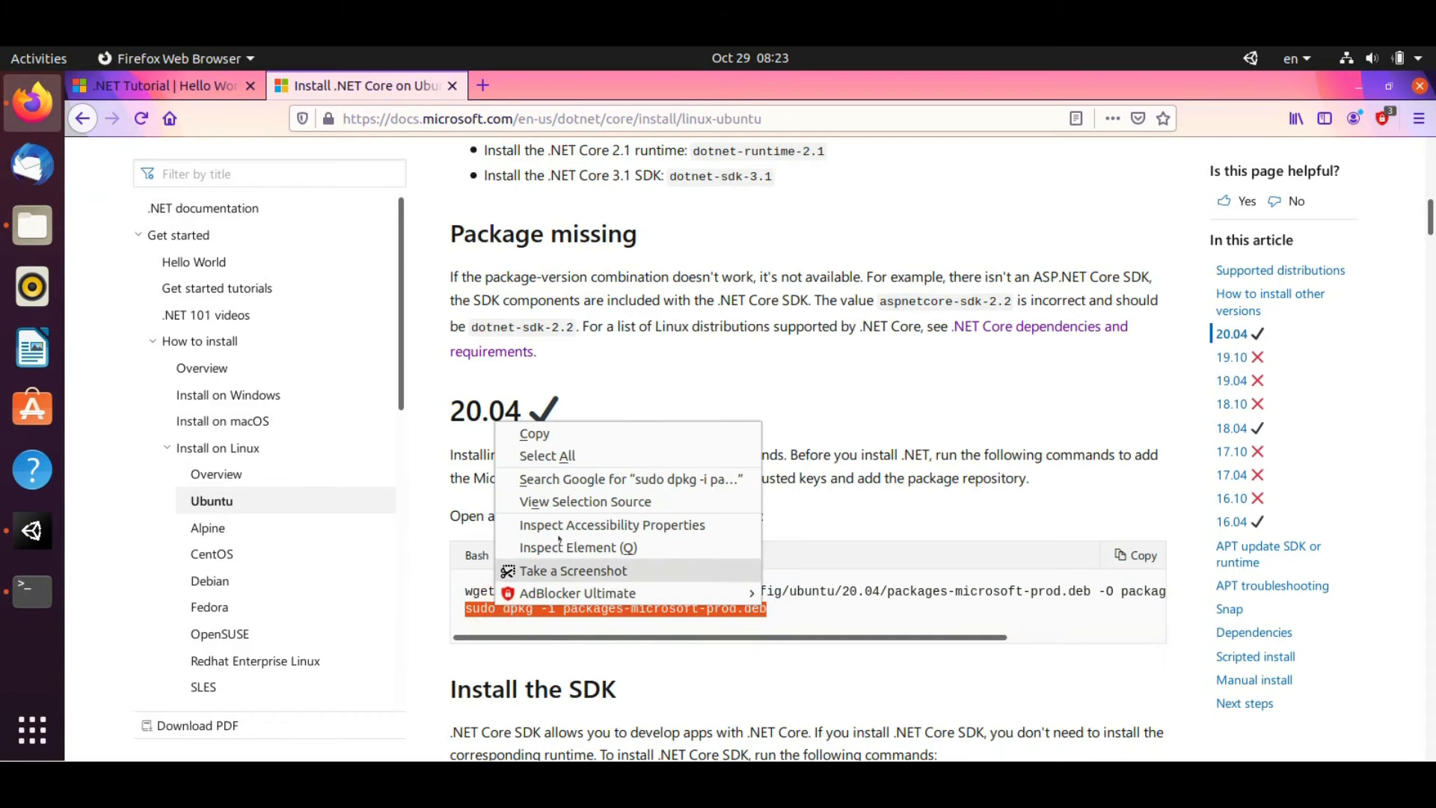
{"action": "left_click", "coordinate": [574, 434]}
{"action": "key", "text": "alt+Tab"}
{"action": "right_click", "coordinate": [449, 410]}
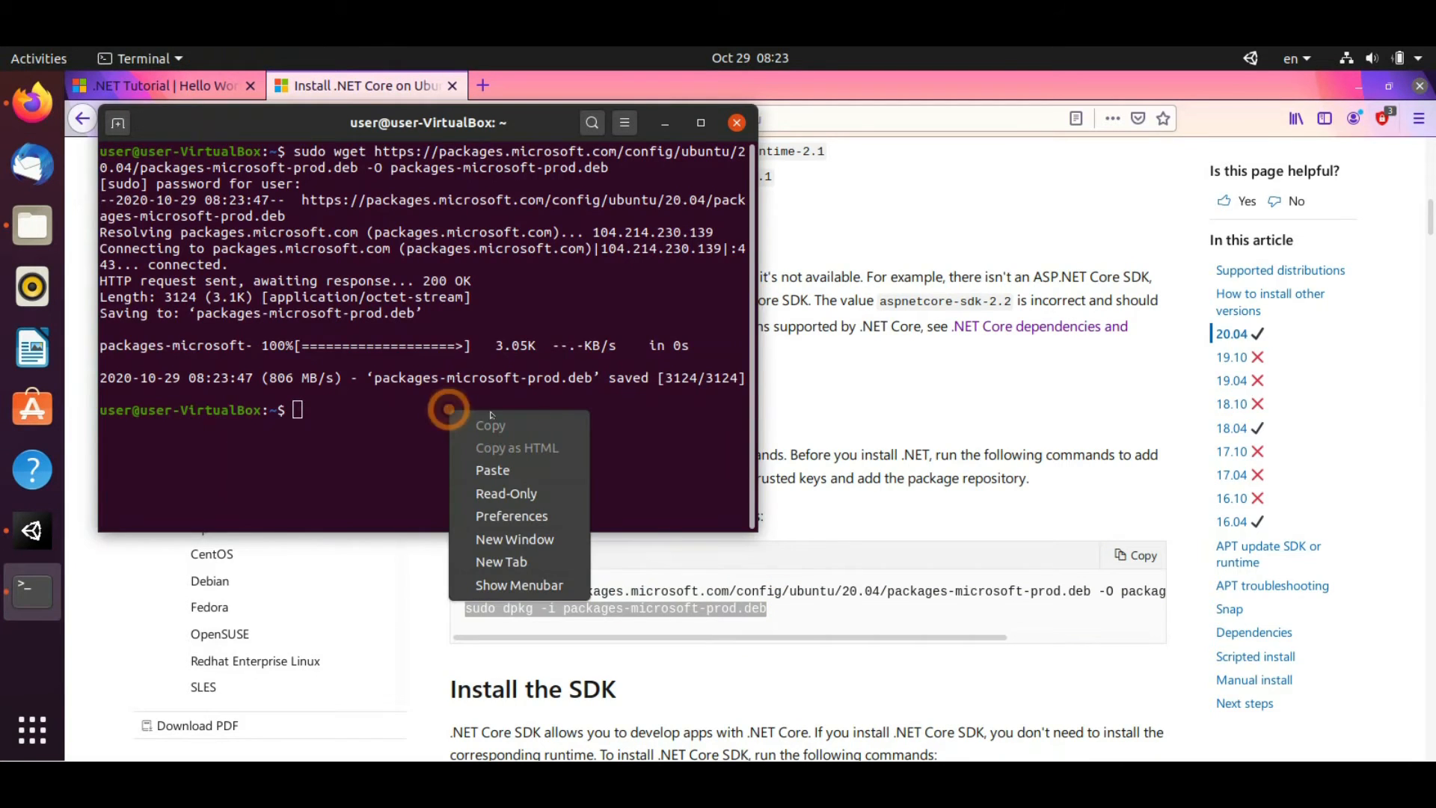
{"action": "left_click", "coordinate": [516, 467]}
{"action": "key", "text": "Return"}
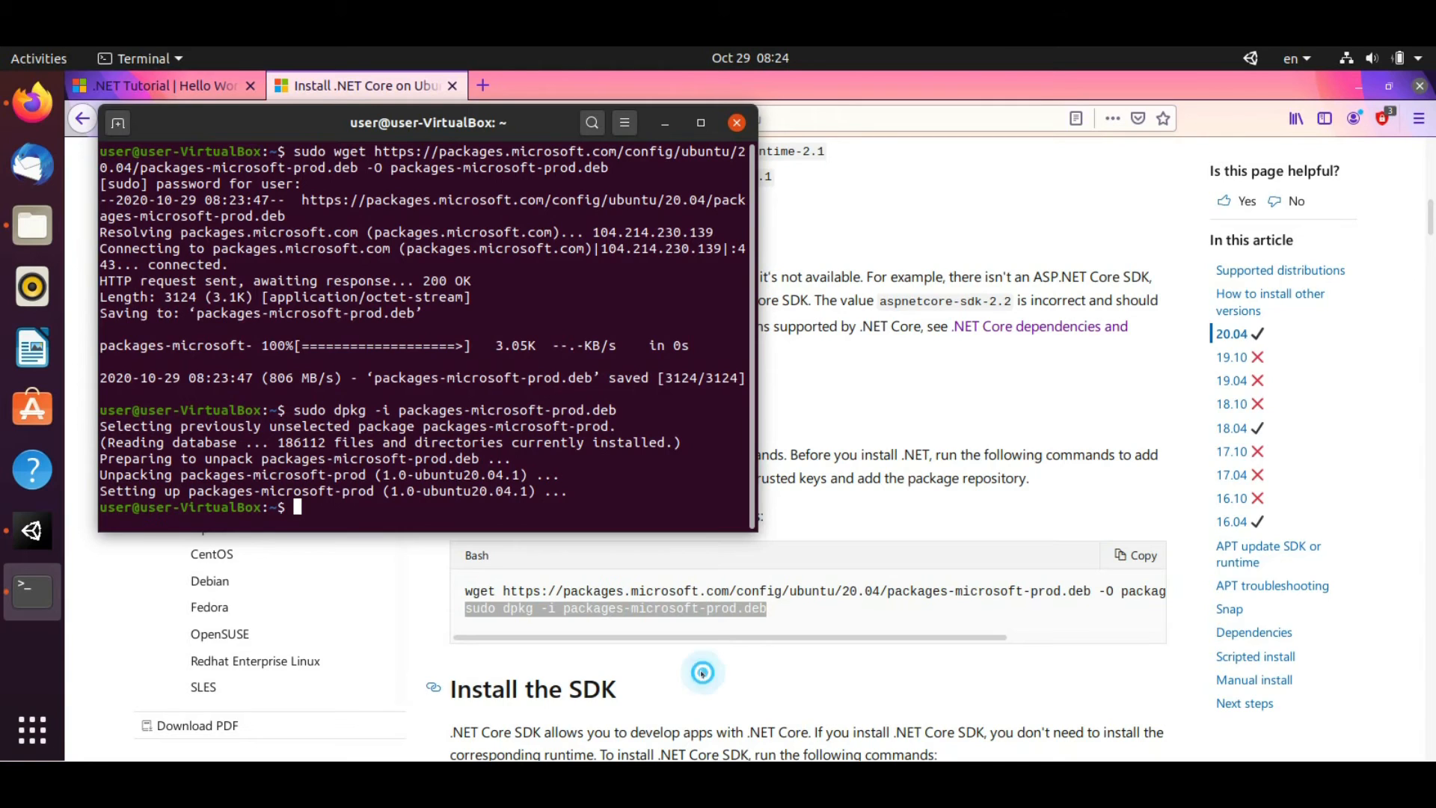
Copy the four-line dotnet-sdk-3.1 install commands from the .NET install guide
{"action": "left_click", "coordinate": [702, 676]}
{"action": "scroll", "coordinate": [702, 676], "scroll_direction": "down", "scroll_amount": 3}
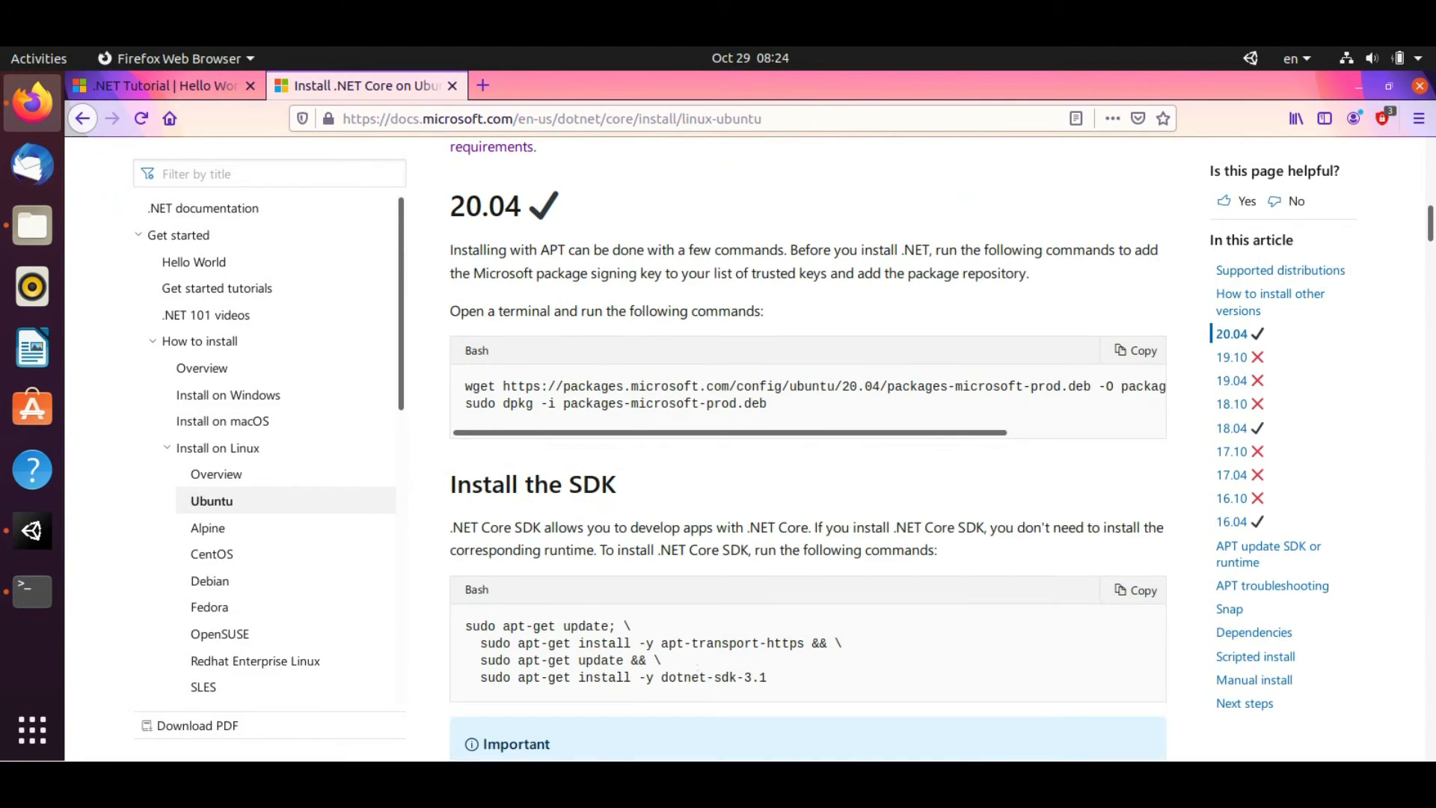
{"action": "scroll", "coordinate": [701, 676], "scroll_direction": "down", "scroll_amount": 1}
{"action": "left_click_drag", "start_coordinate": [773, 633], "coordinate": [448, 579]}
{"action": "scroll", "coordinate": [564, 561], "scroll_direction": "down", "scroll_amount": 2}
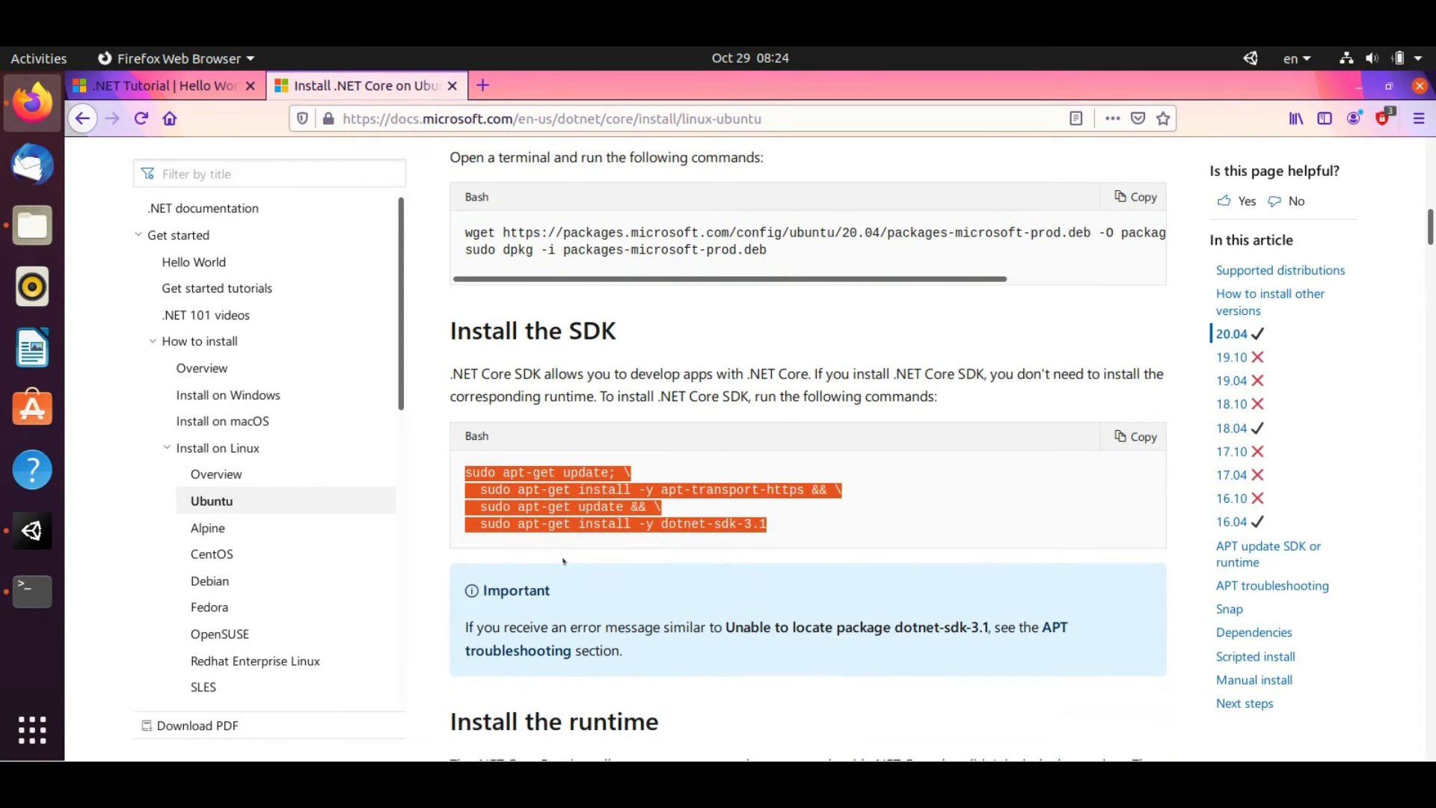
{"action": "right_click", "coordinate": [556, 476]}
{"action": "left_click", "coordinate": [591, 484]}
{"action": "scroll", "coordinate": [734, 542], "scroll_direction": "down", "scroll_amount": 3}
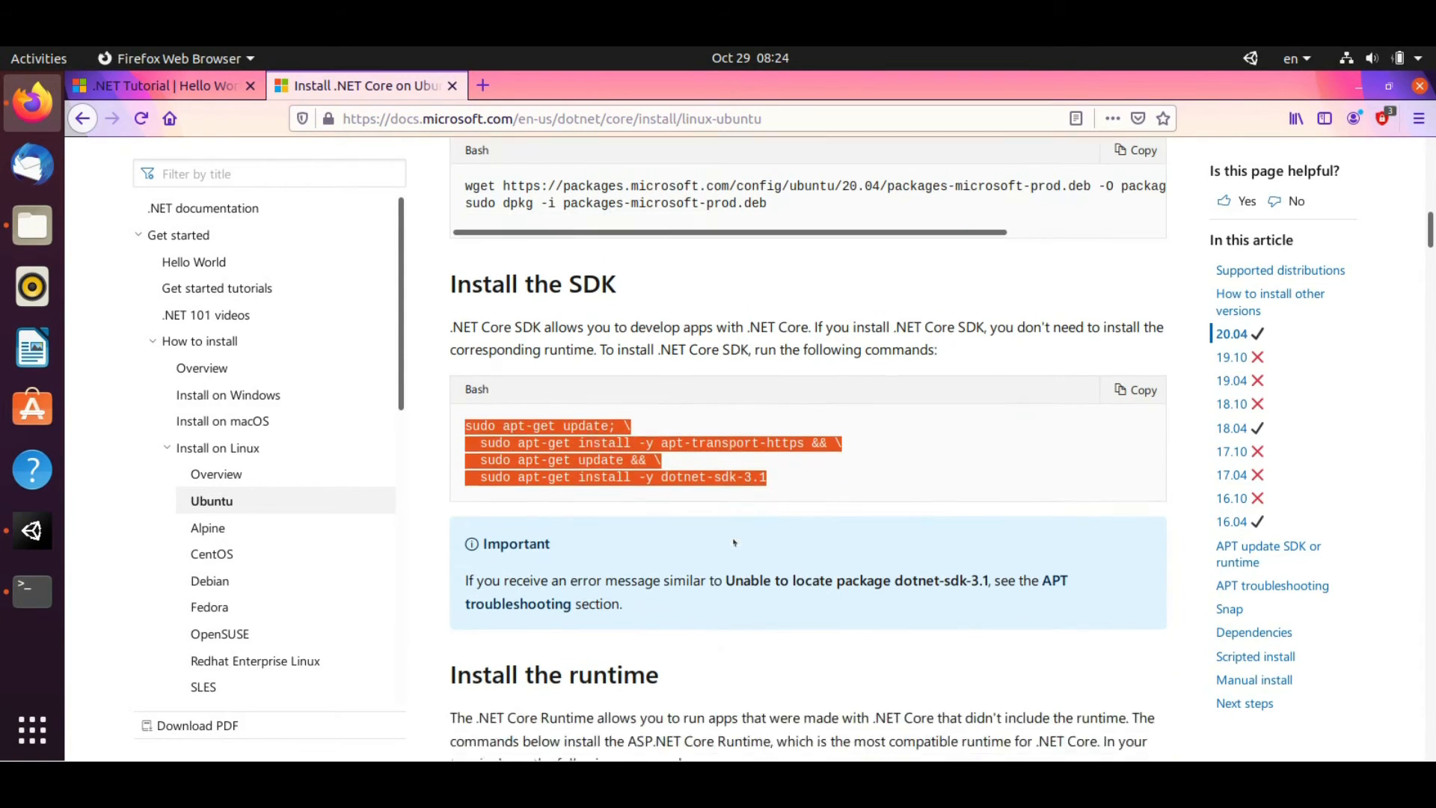
{"action": "scroll", "coordinate": [734, 543], "scroll_direction": "down", "scroll_amount": 2}
Paste and run the dotnet-sdk-3.1 apt install commands in Terminal
{"action": "key", "text": "alt+Tab"}
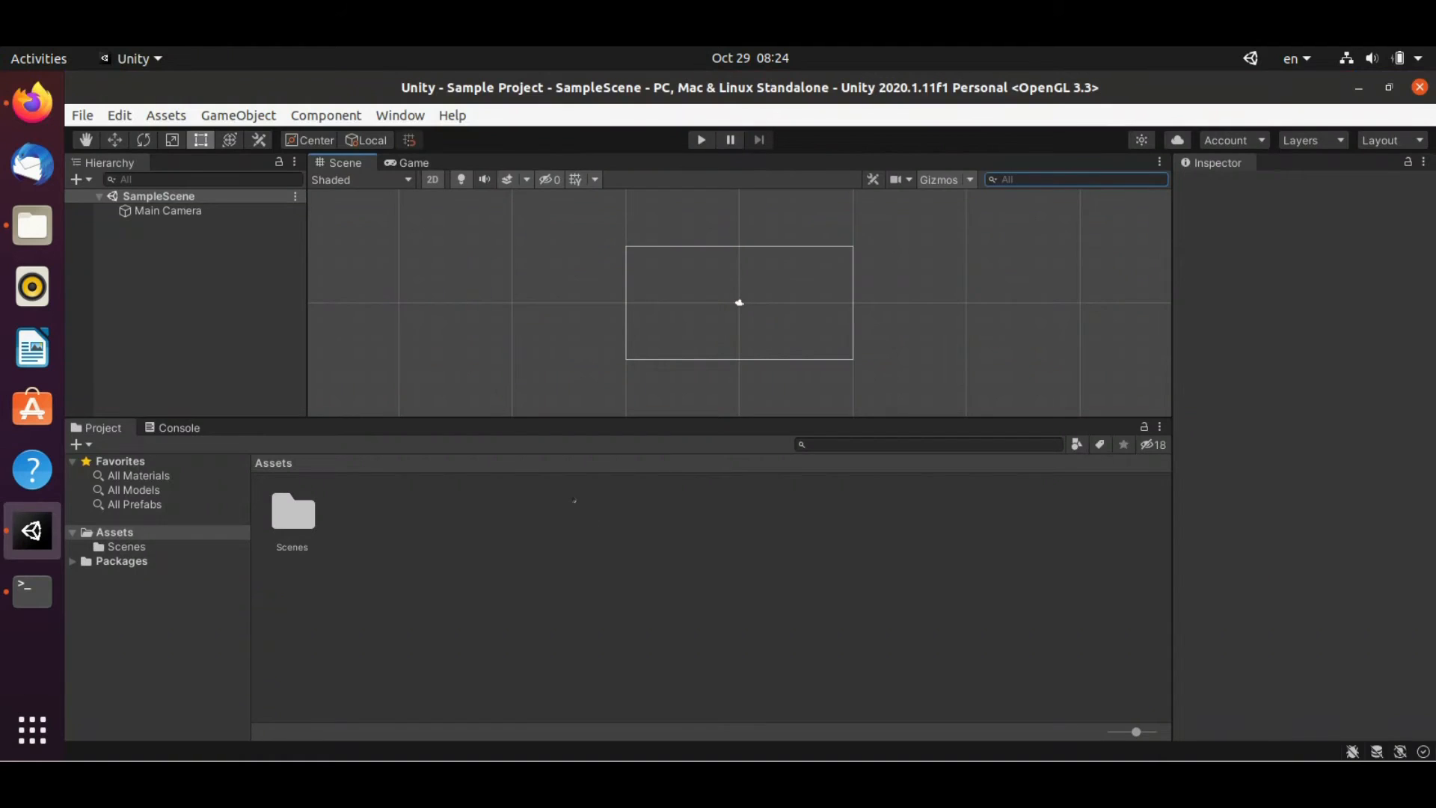
{"action": "key", "text": "alt+Tab"}
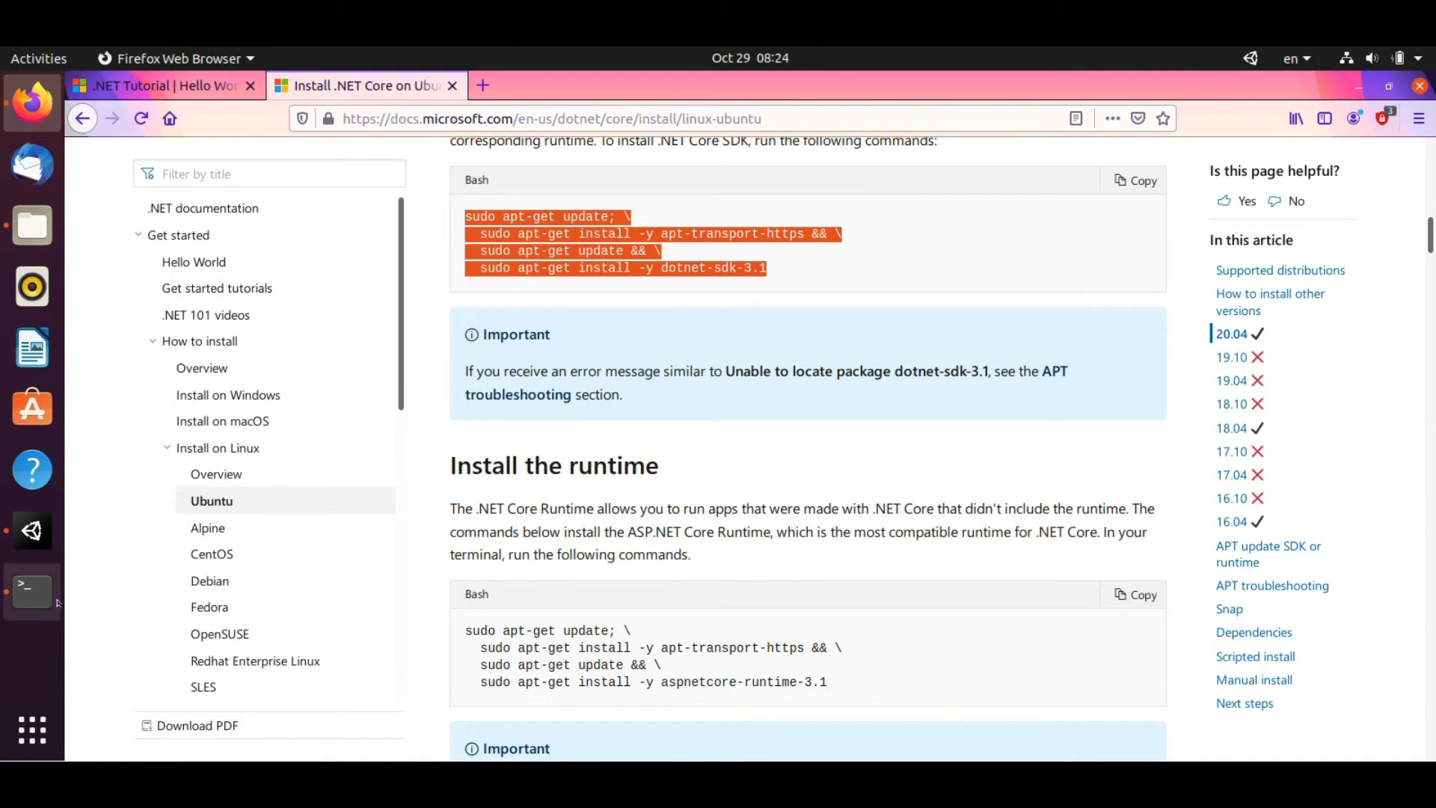
{"action": "left_click", "coordinate": [32, 591]}
{"action": "right_click", "coordinate": [424, 508]}
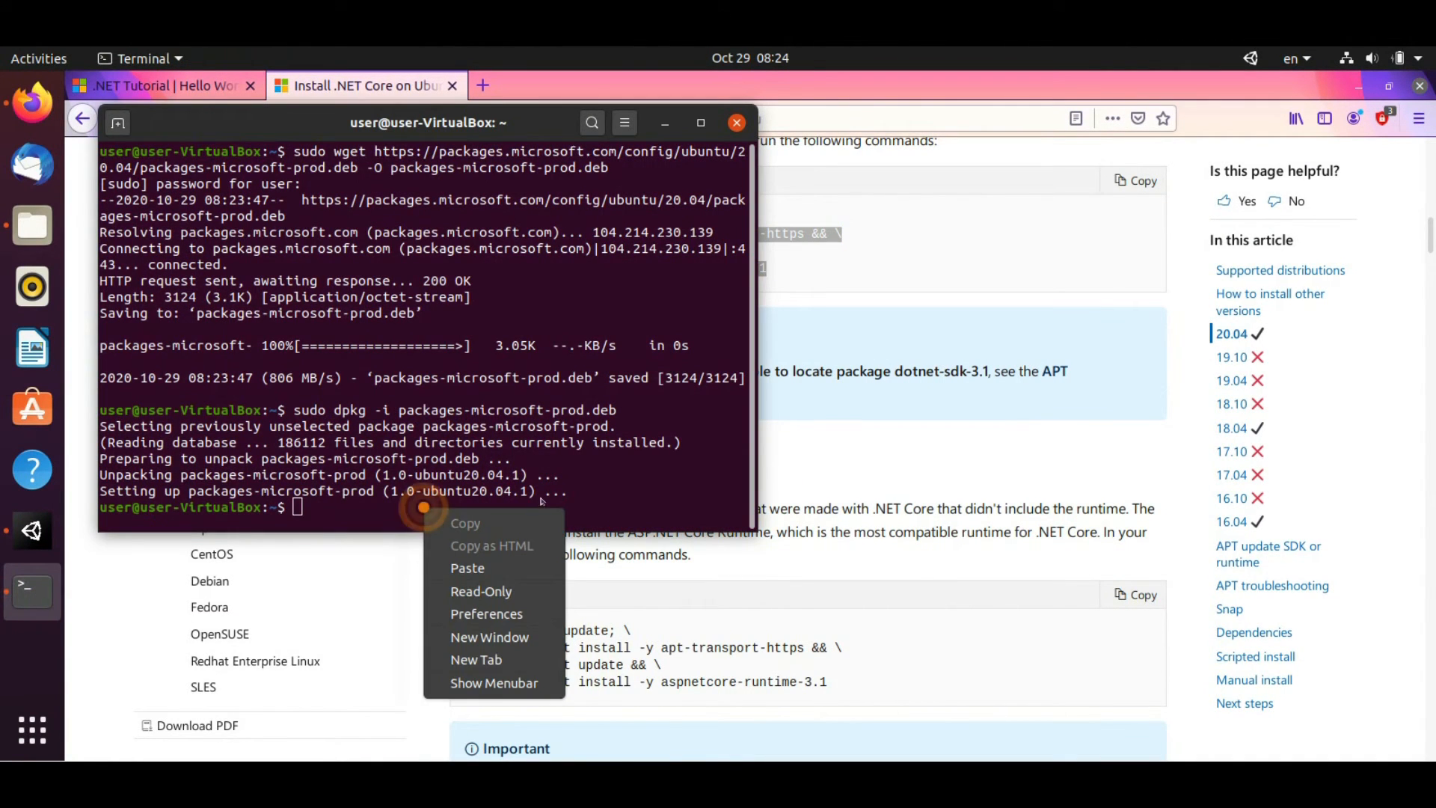
{"action": "left_click", "coordinate": [467, 568]}
{"action": "key", "text": "Return"}
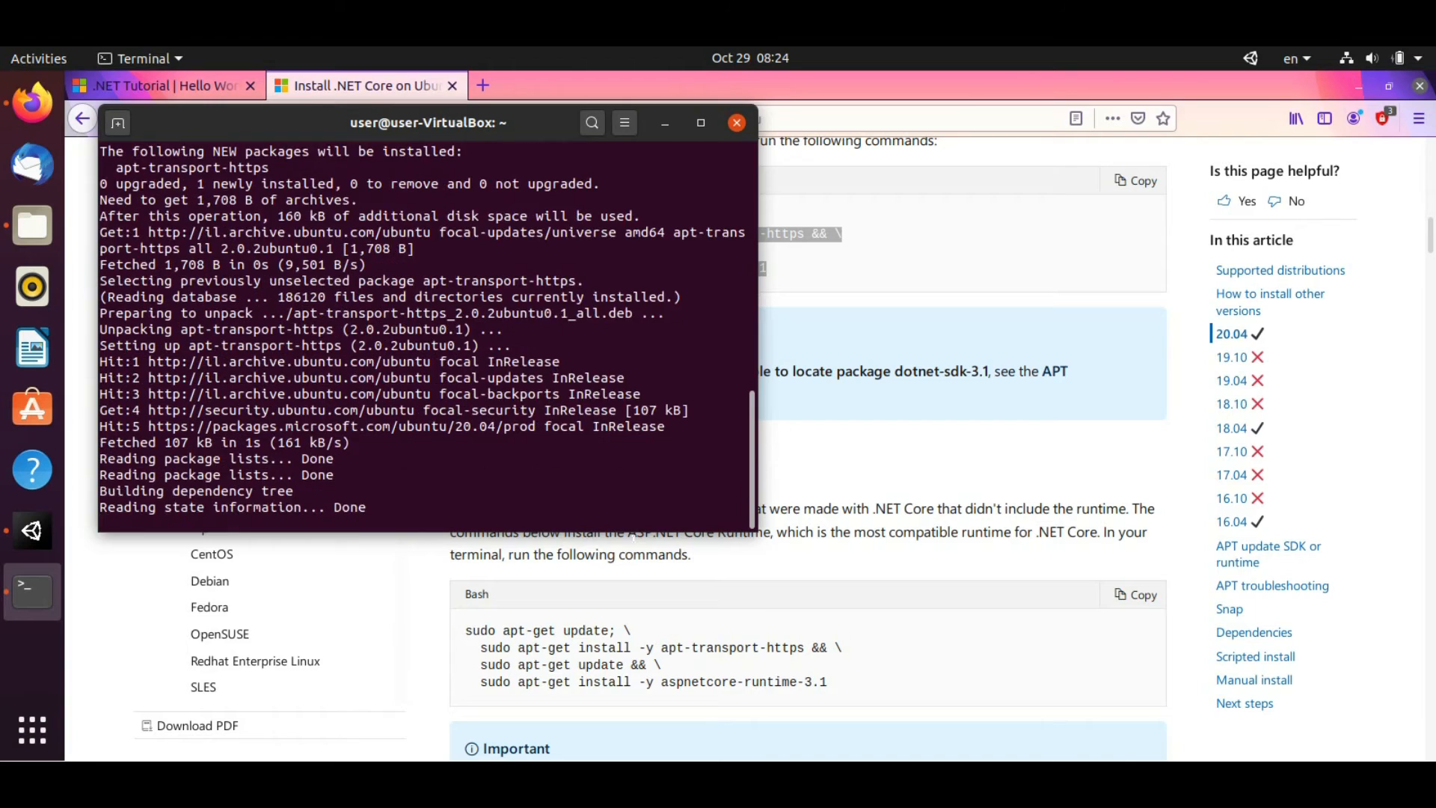
Review the .NET install guide, then check the SDK install output in Terminal
{"action": "left_click", "coordinate": [659, 599]}
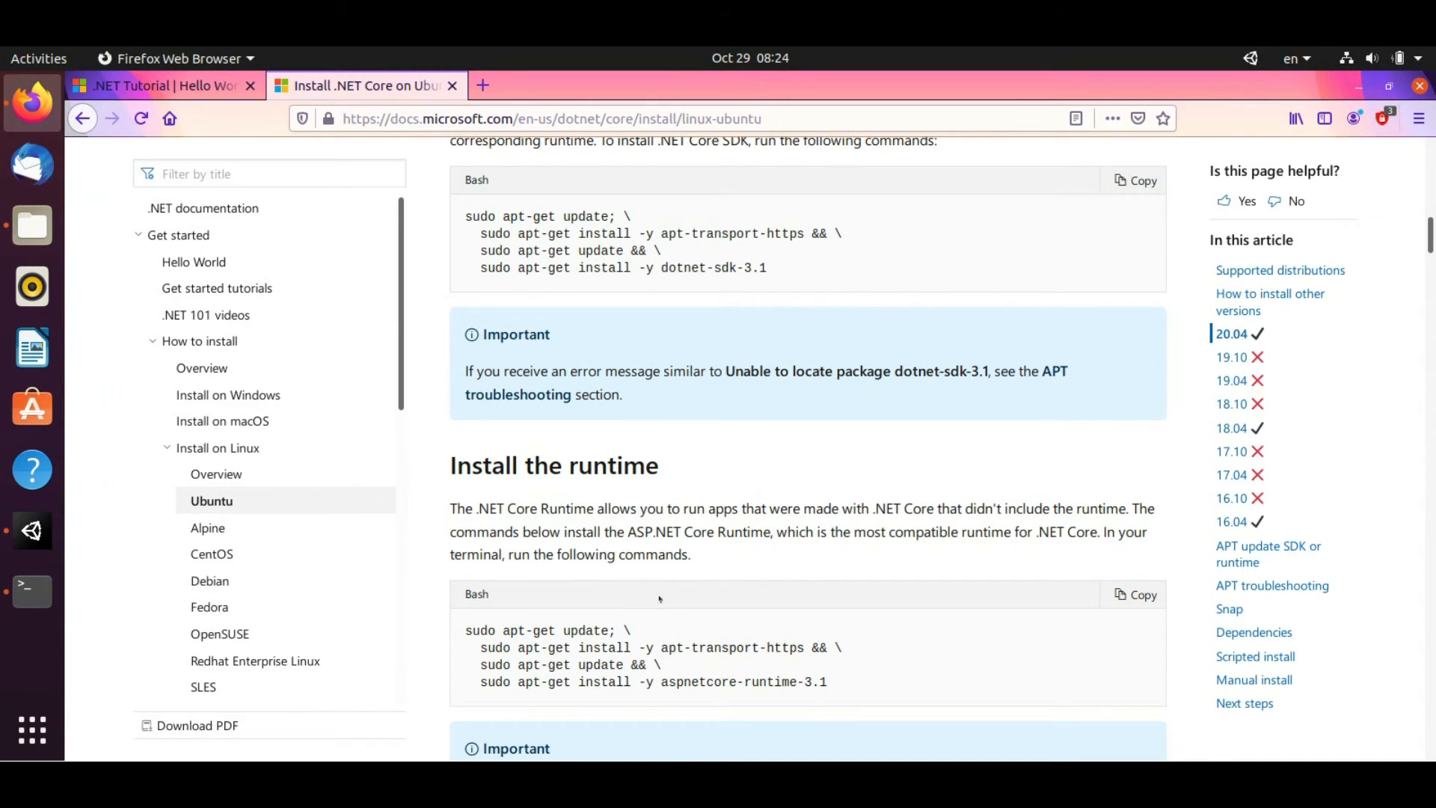
{"action": "scroll", "coordinate": [659, 598], "scroll_direction": "up", "scroll_amount": 3}
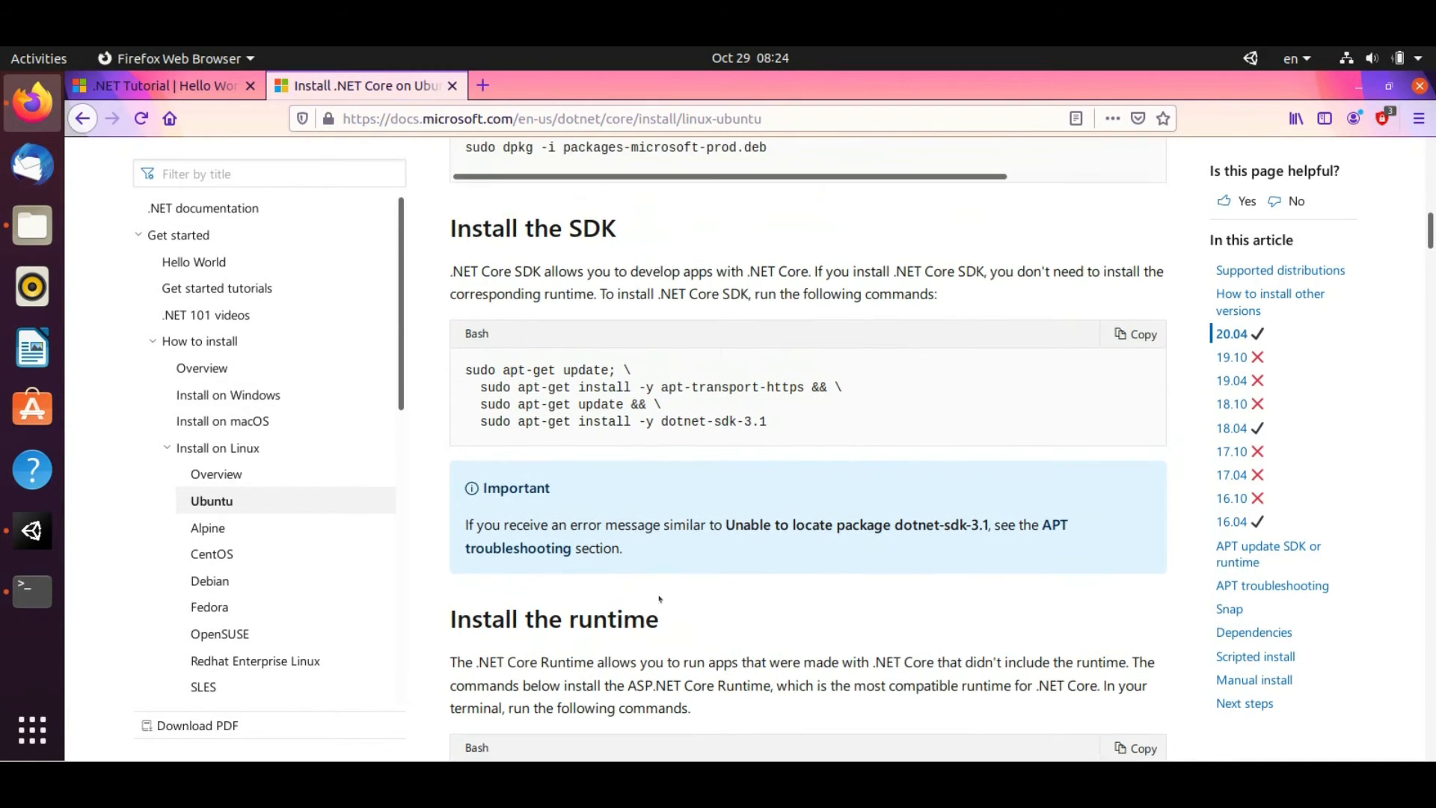
{"action": "scroll", "coordinate": [659, 599], "scroll_direction": "down", "scroll_amount": 1}
{"action": "scroll", "coordinate": [659, 598], "scroll_direction": "down", "scroll_amount": 5}
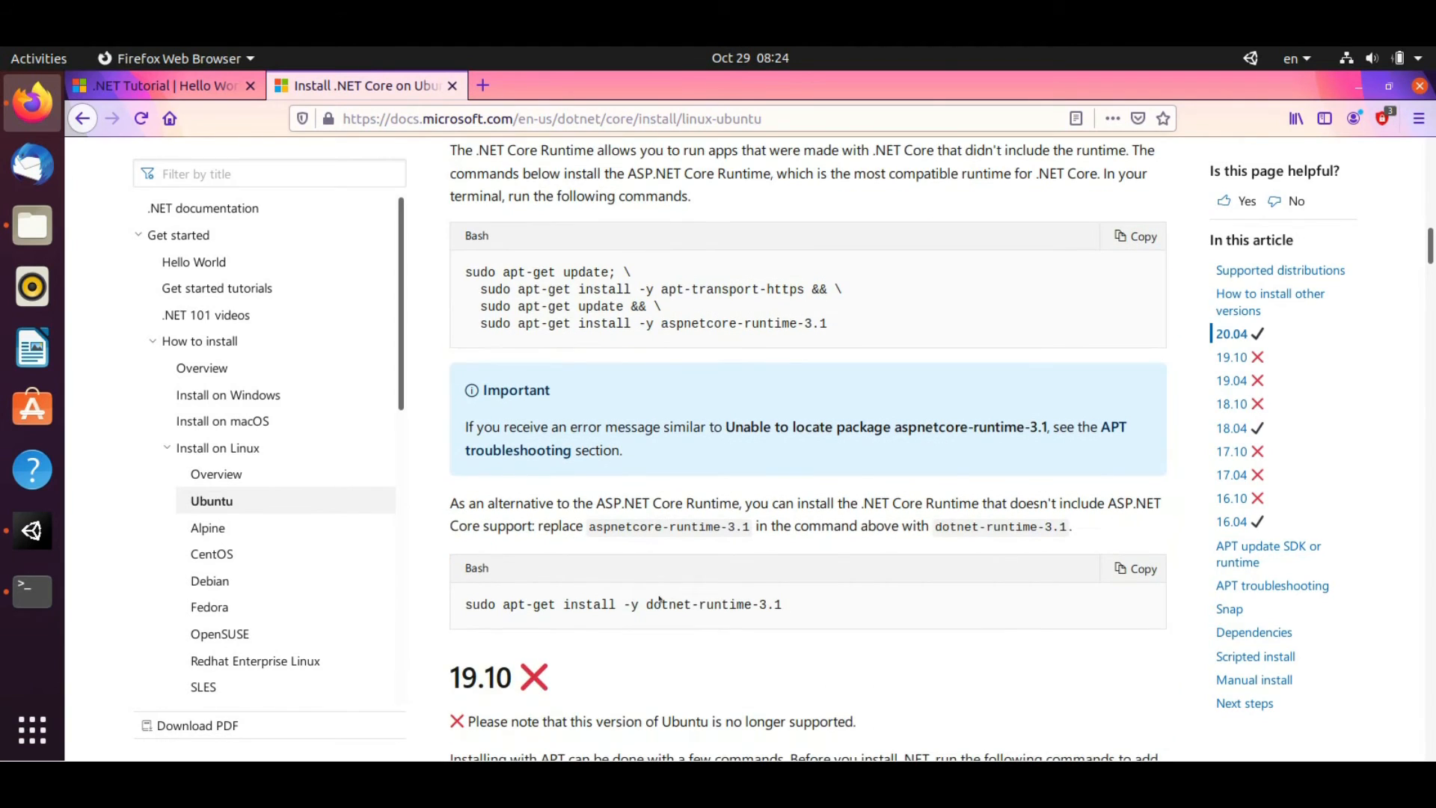
{"action": "scroll", "coordinate": [590, 498], "scroll_direction": "up", "scroll_amount": 6}
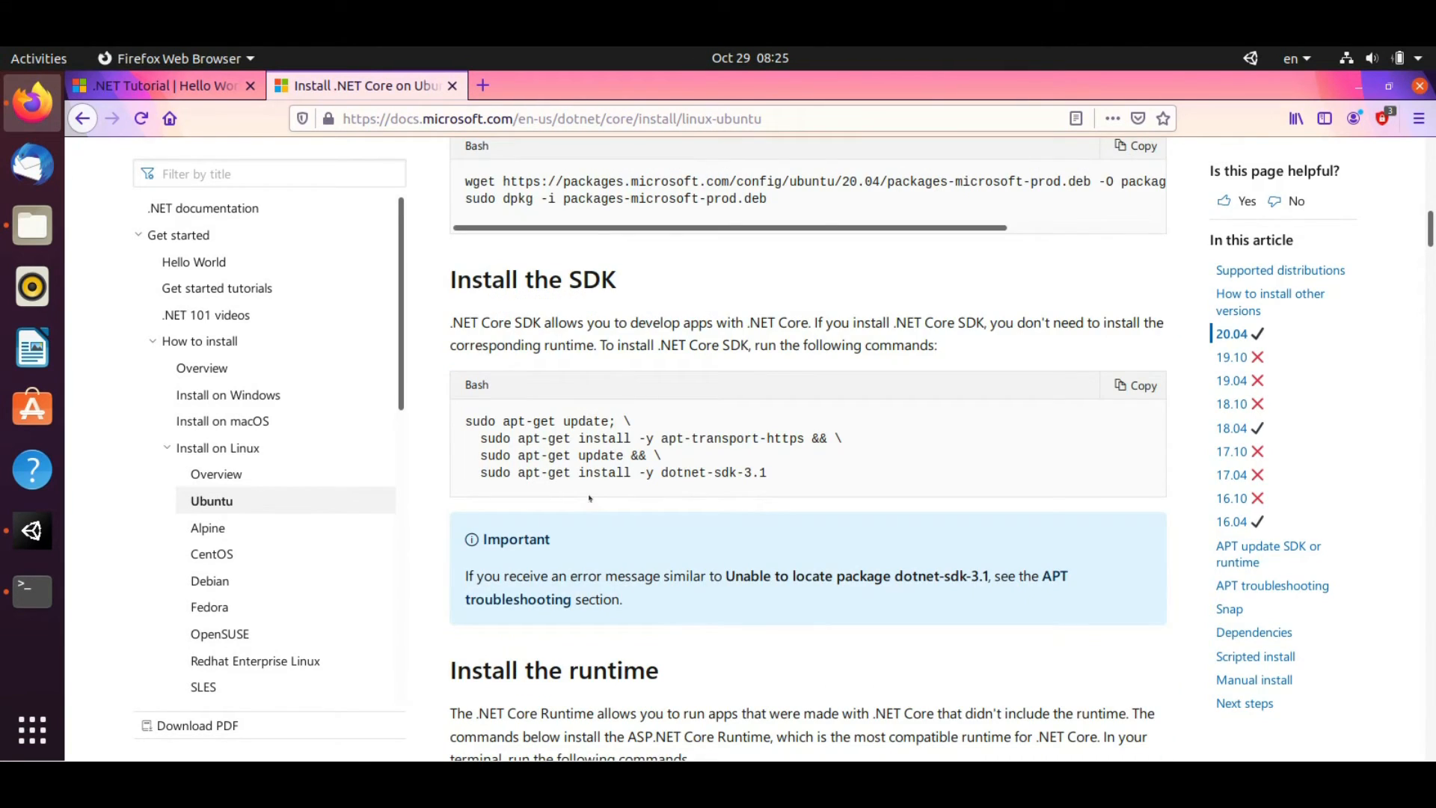
{"action": "left_click", "coordinate": [32, 591]}
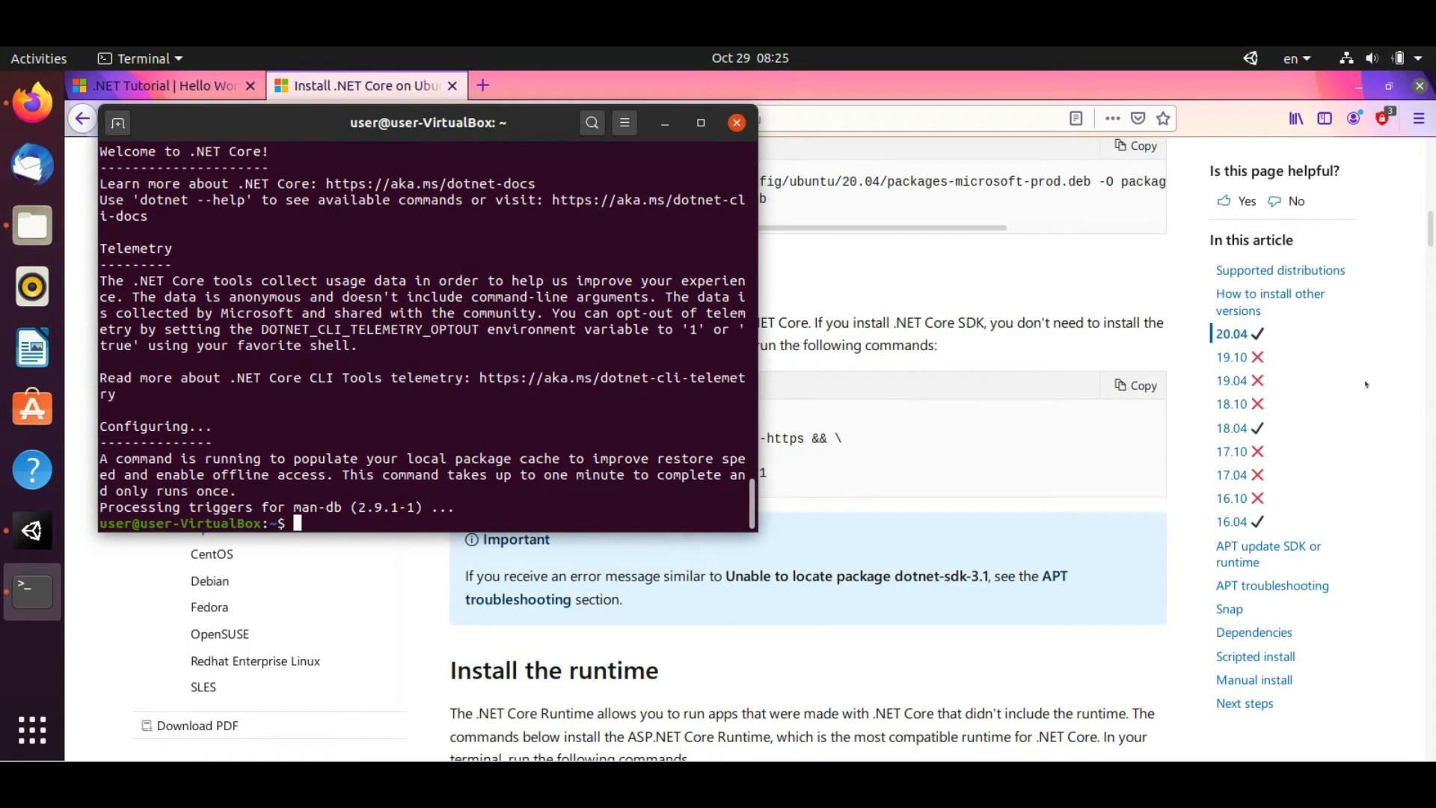
Move through the .NET docs to the Hello World tutorial and select its dotnet check command
{"action": "left_click", "coordinate": [929, 440]}
{"action": "scroll", "coordinate": [937, 364], "scroll_direction": "up", "scroll_amount": 2}
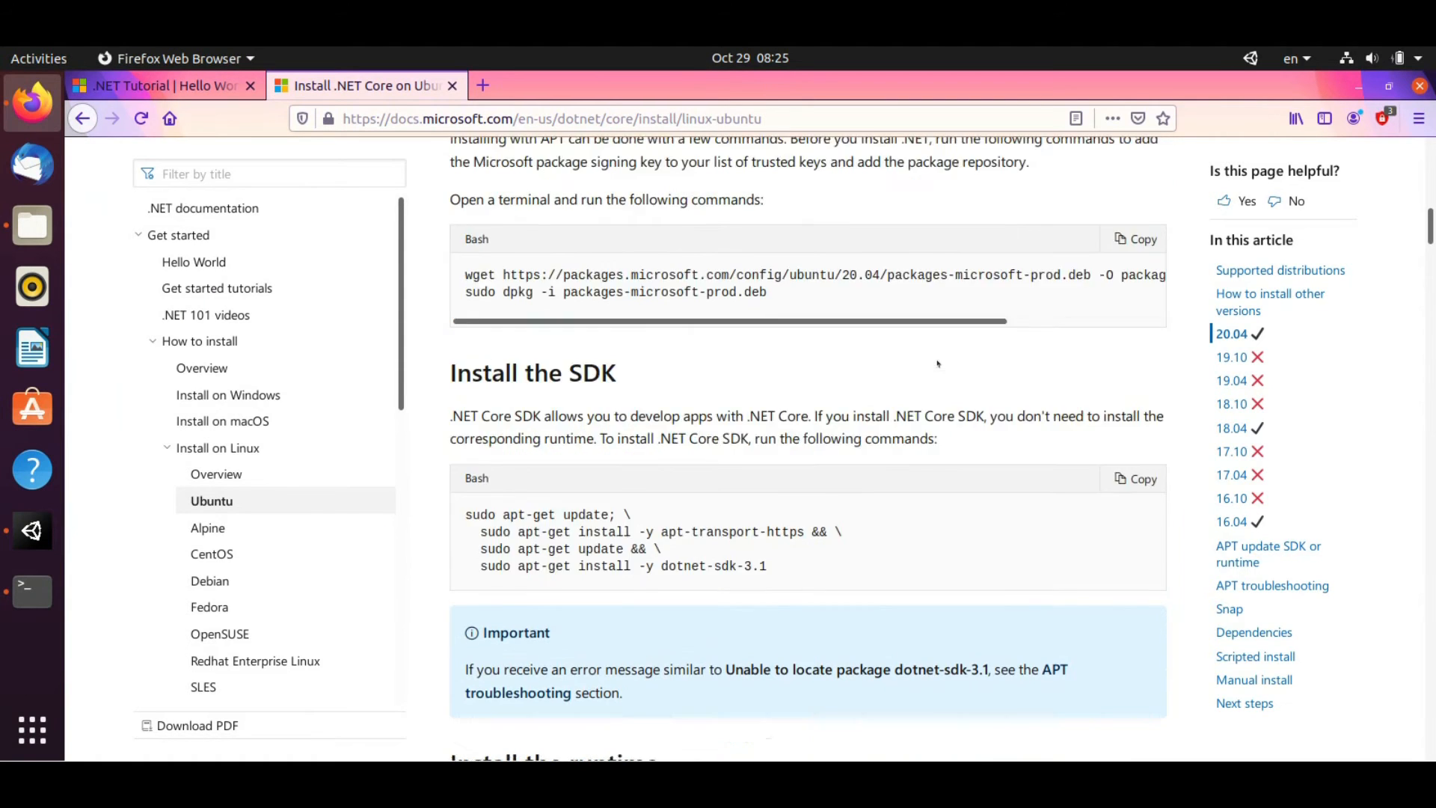
{"action": "scroll", "coordinate": [937, 365], "scroll_direction": "up", "scroll_amount": 1}
{"action": "scroll", "coordinate": [937, 364], "scroll_direction": "up", "scroll_amount": 9}
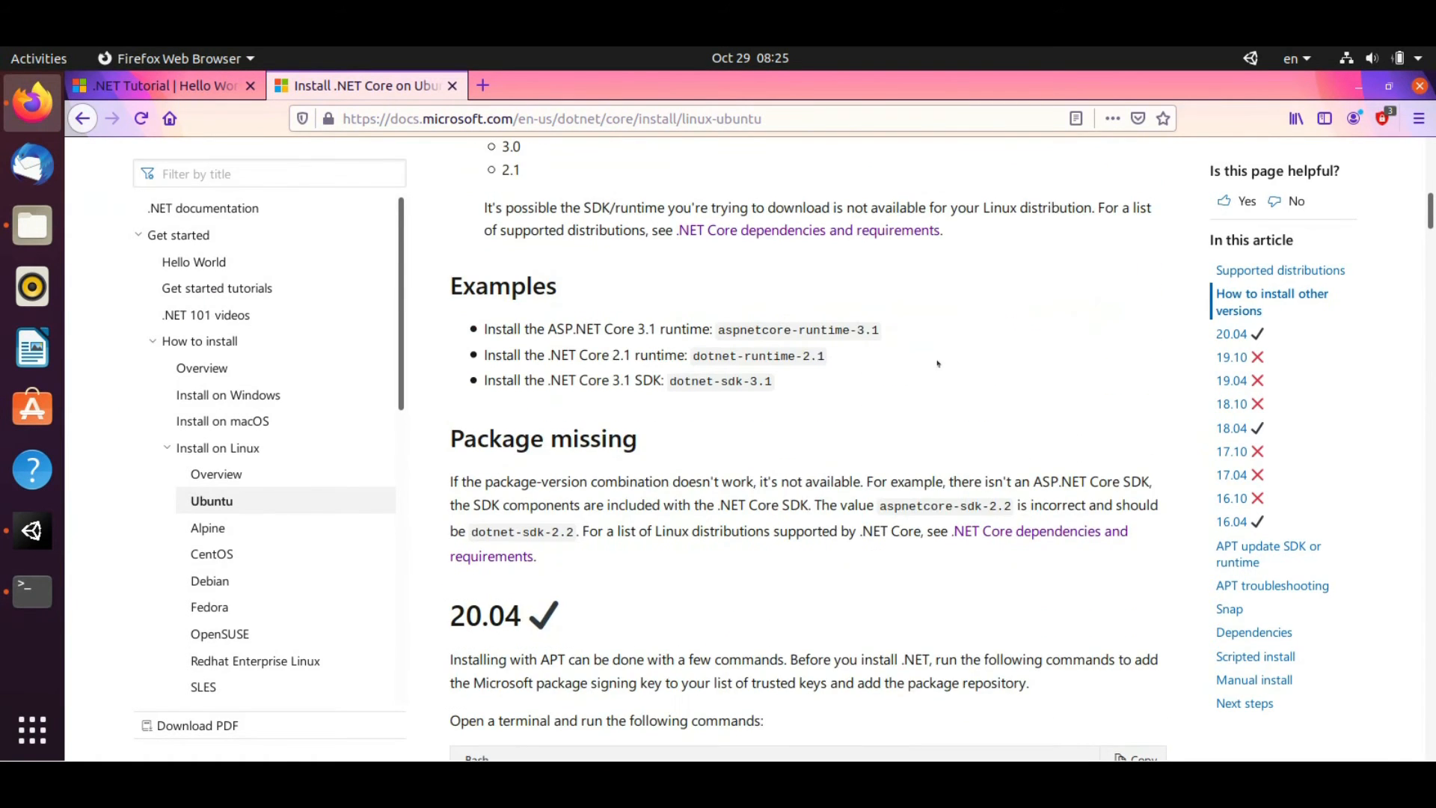
{"action": "key", "text": "alt+Left"}
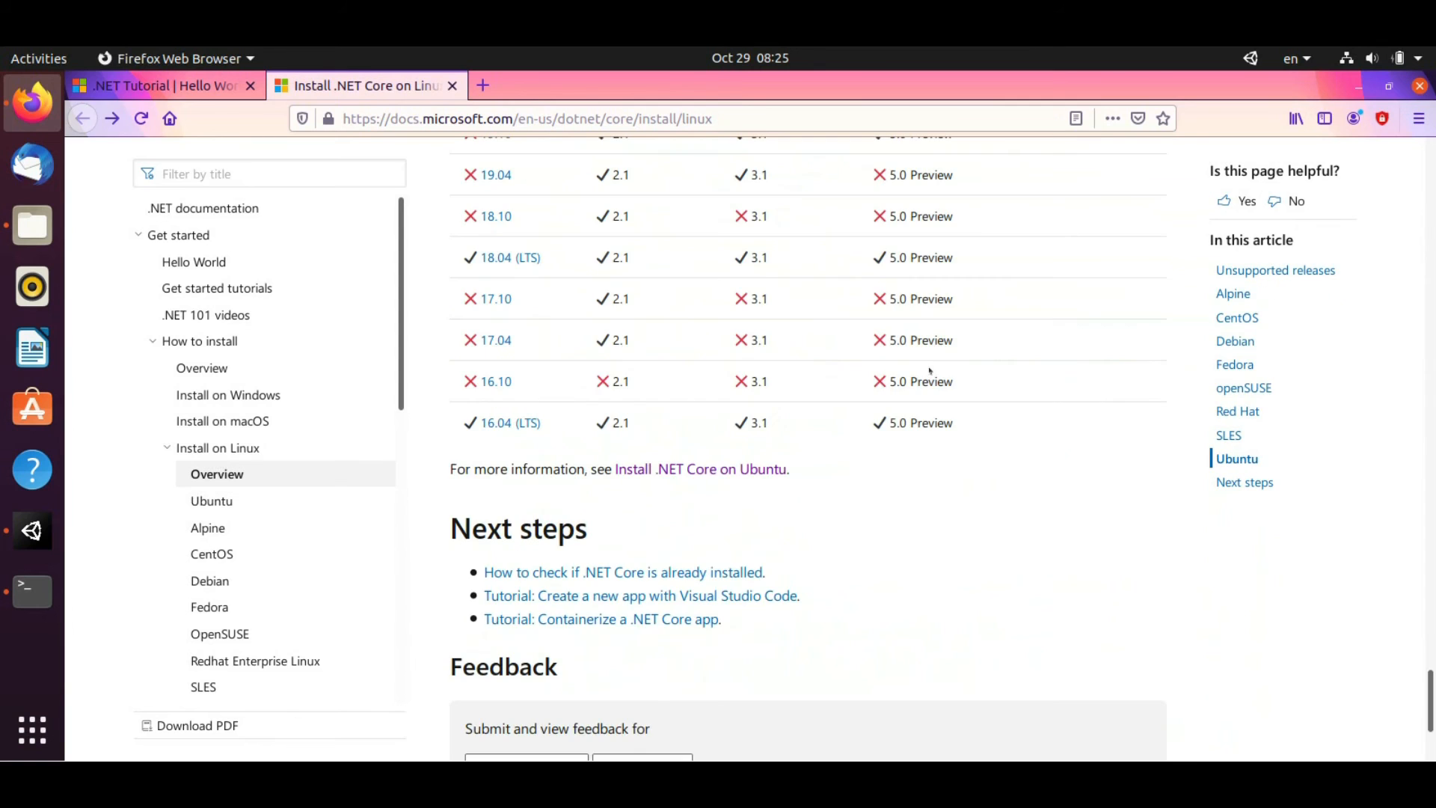
{"action": "scroll", "coordinate": [930, 370], "scroll_direction": "down", "scroll_amount": 2}
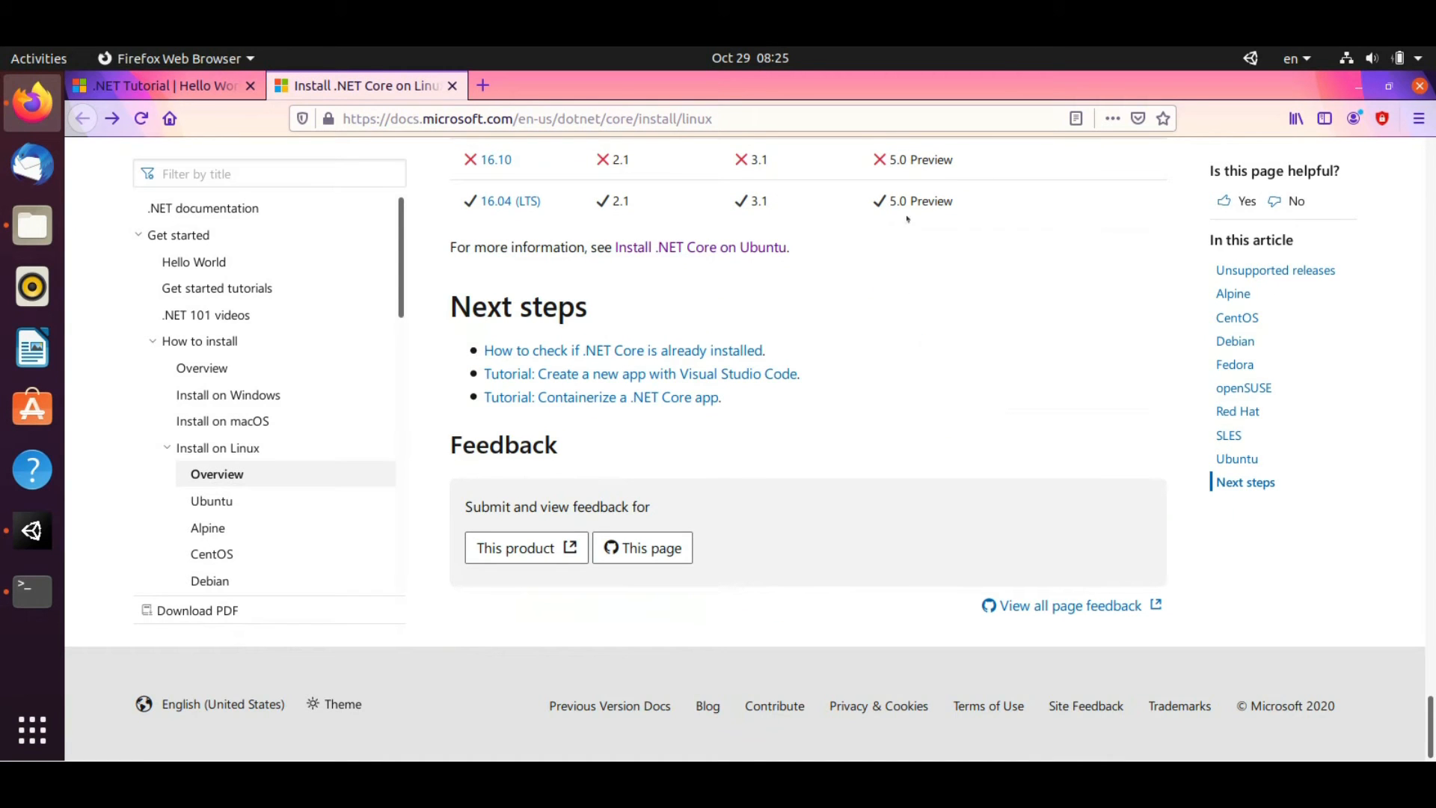
{"action": "scroll", "coordinate": [908, 217], "scroll_direction": "up", "scroll_amount": 12}
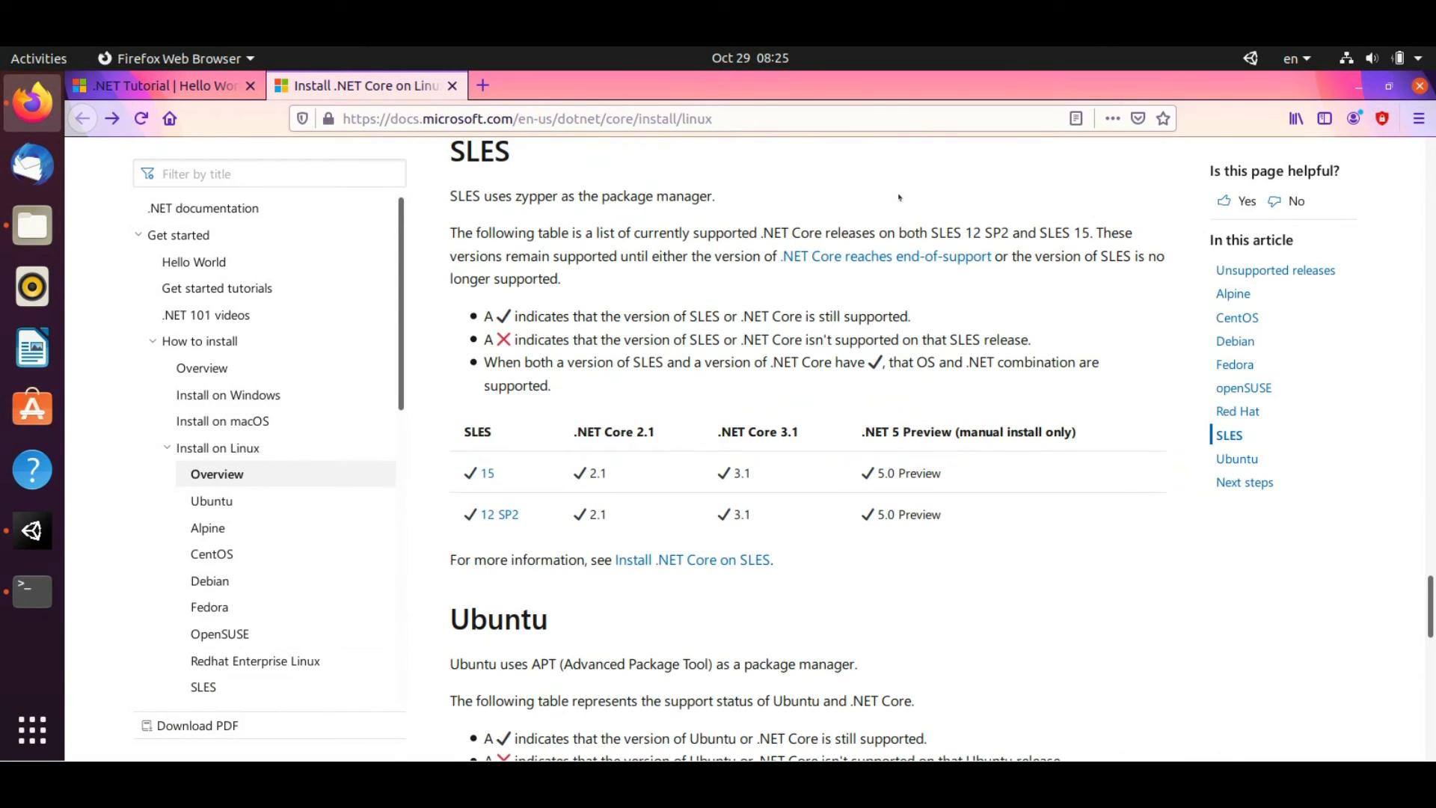
{"action": "key", "text": "ctrl+Tab"}
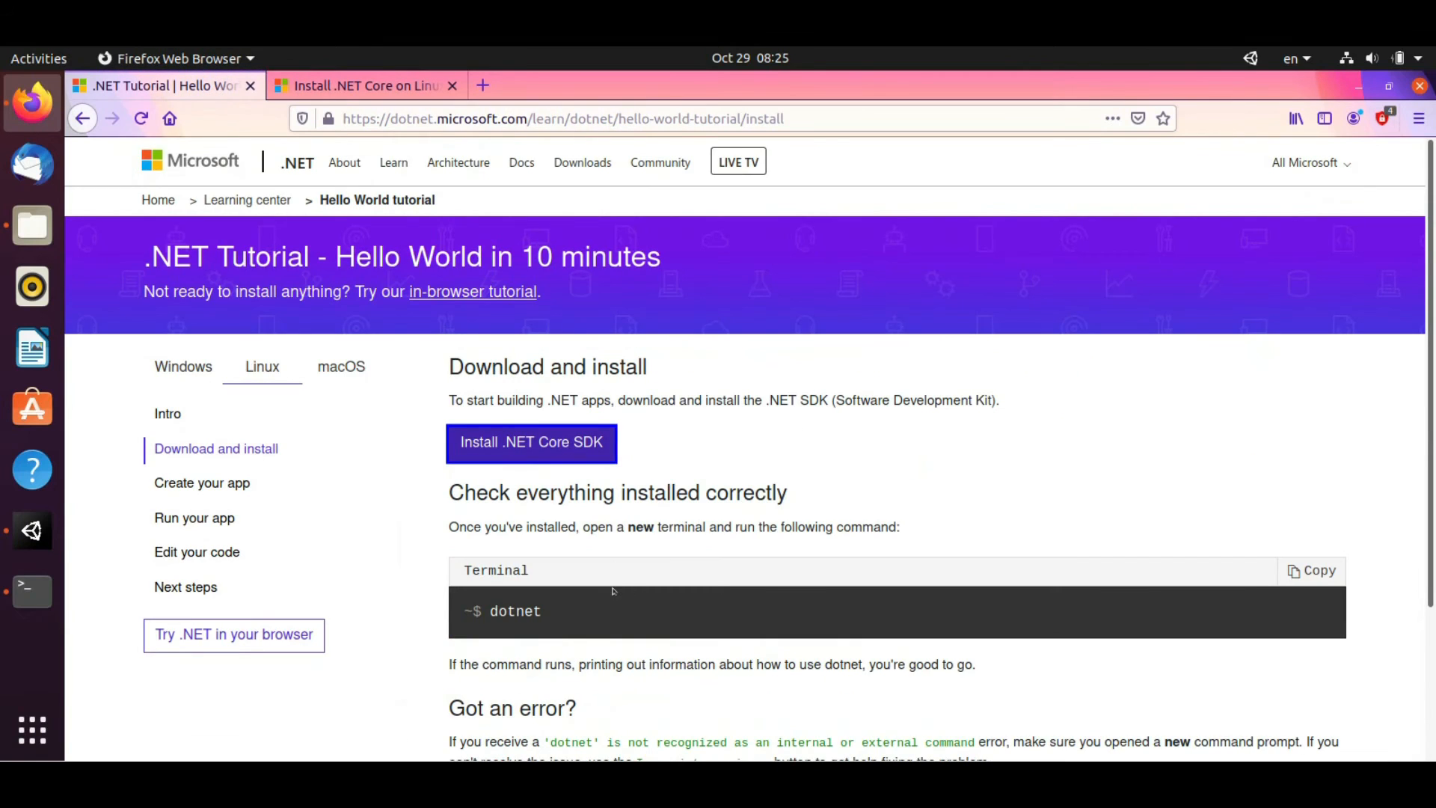
{"action": "scroll", "coordinate": [628, 536], "scroll_direction": "down", "scroll_amount": 1}
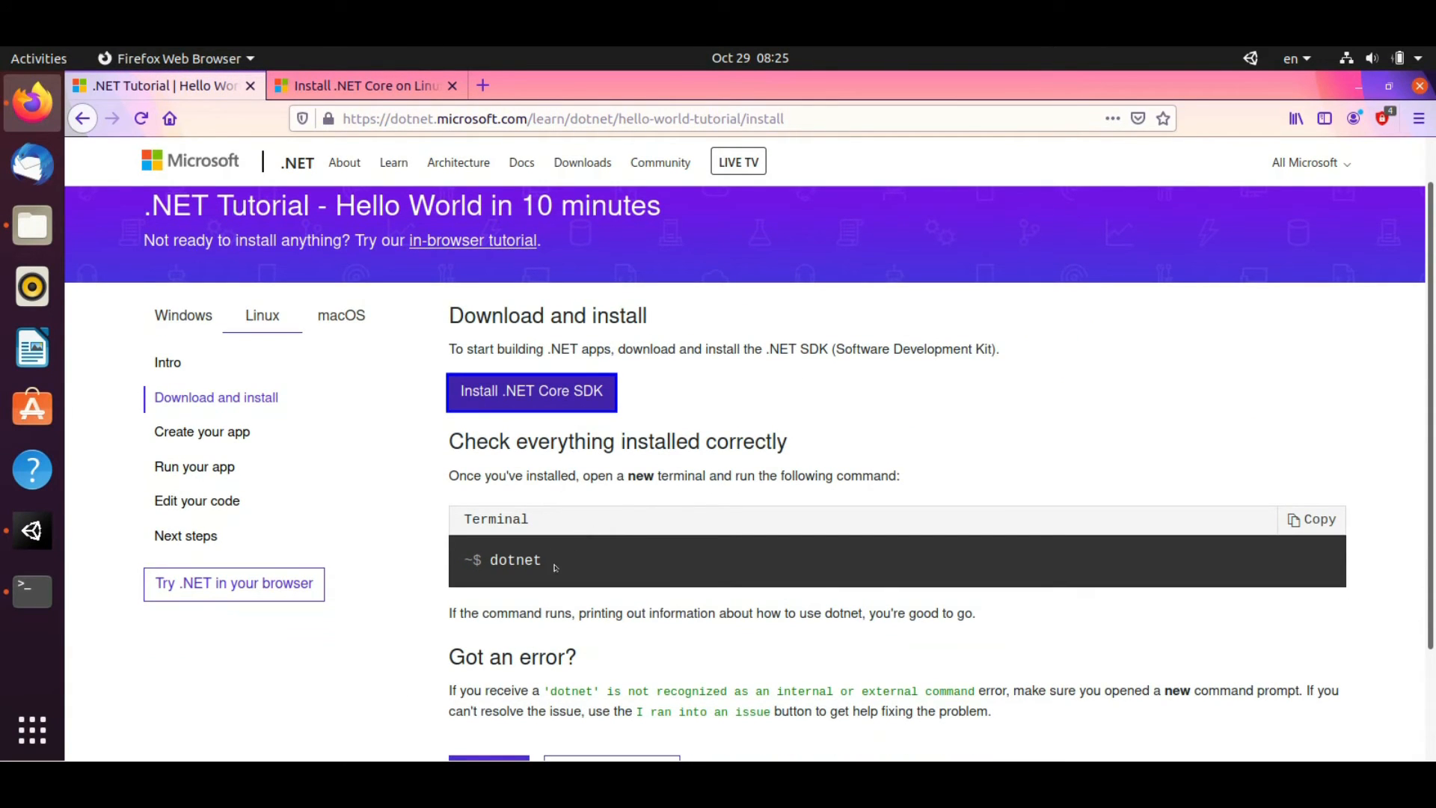
{"action": "double_click", "coordinate": [515, 559]}
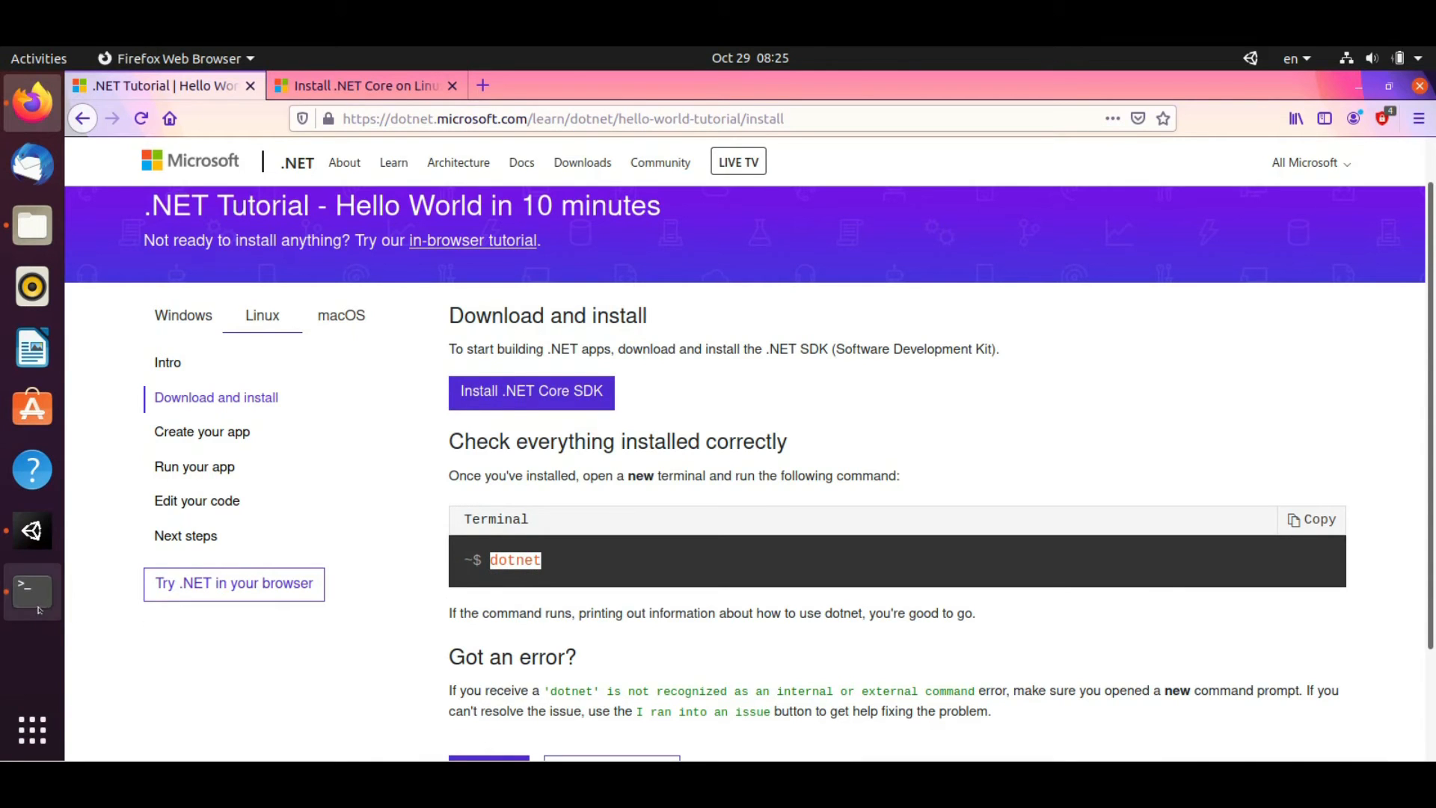
Run dotnet in Terminal to confirm it prints its usage help
{"action": "left_click", "coordinate": [33, 590]}
{"action": "type", "text": "dotnet"}
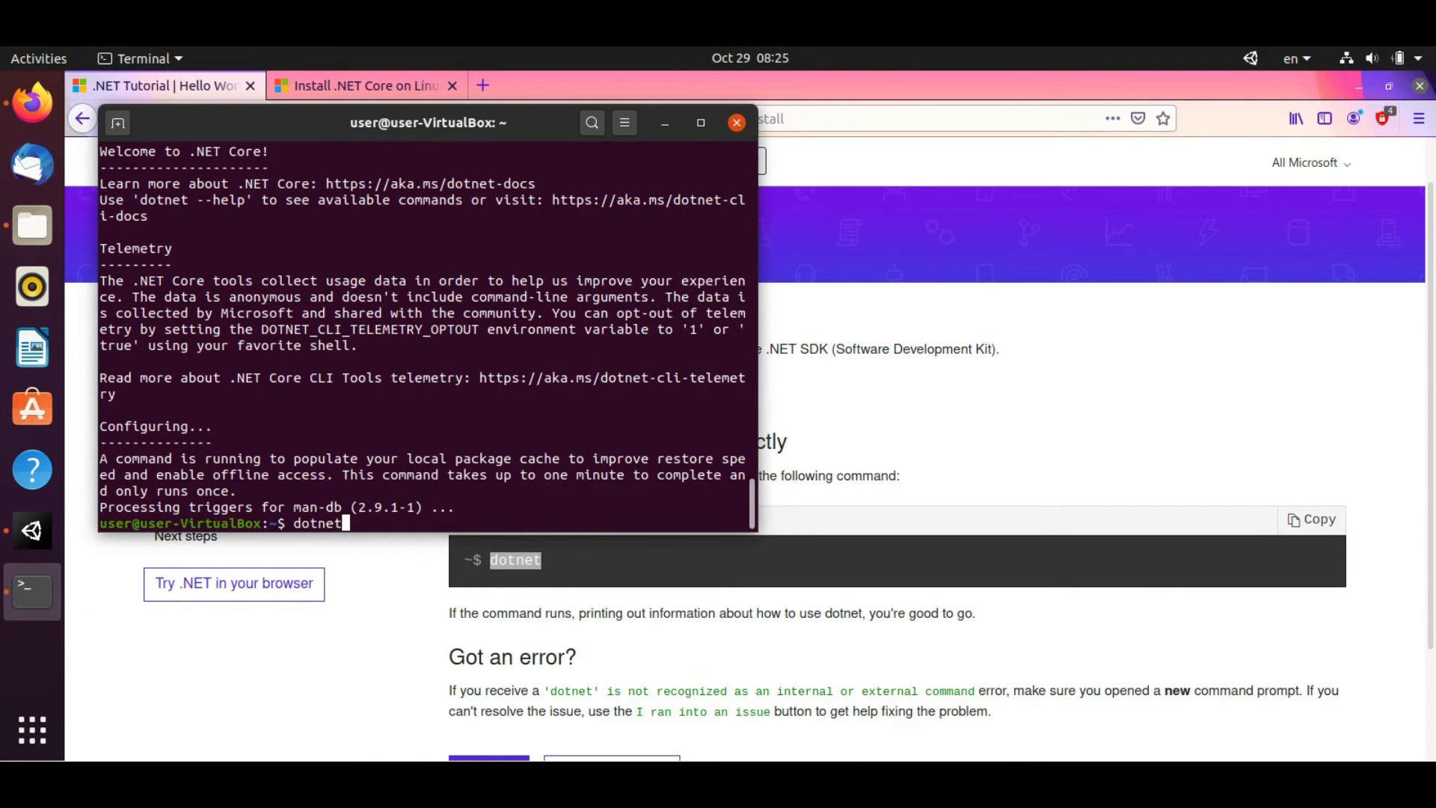
{"action": "key", "text": "Return"}
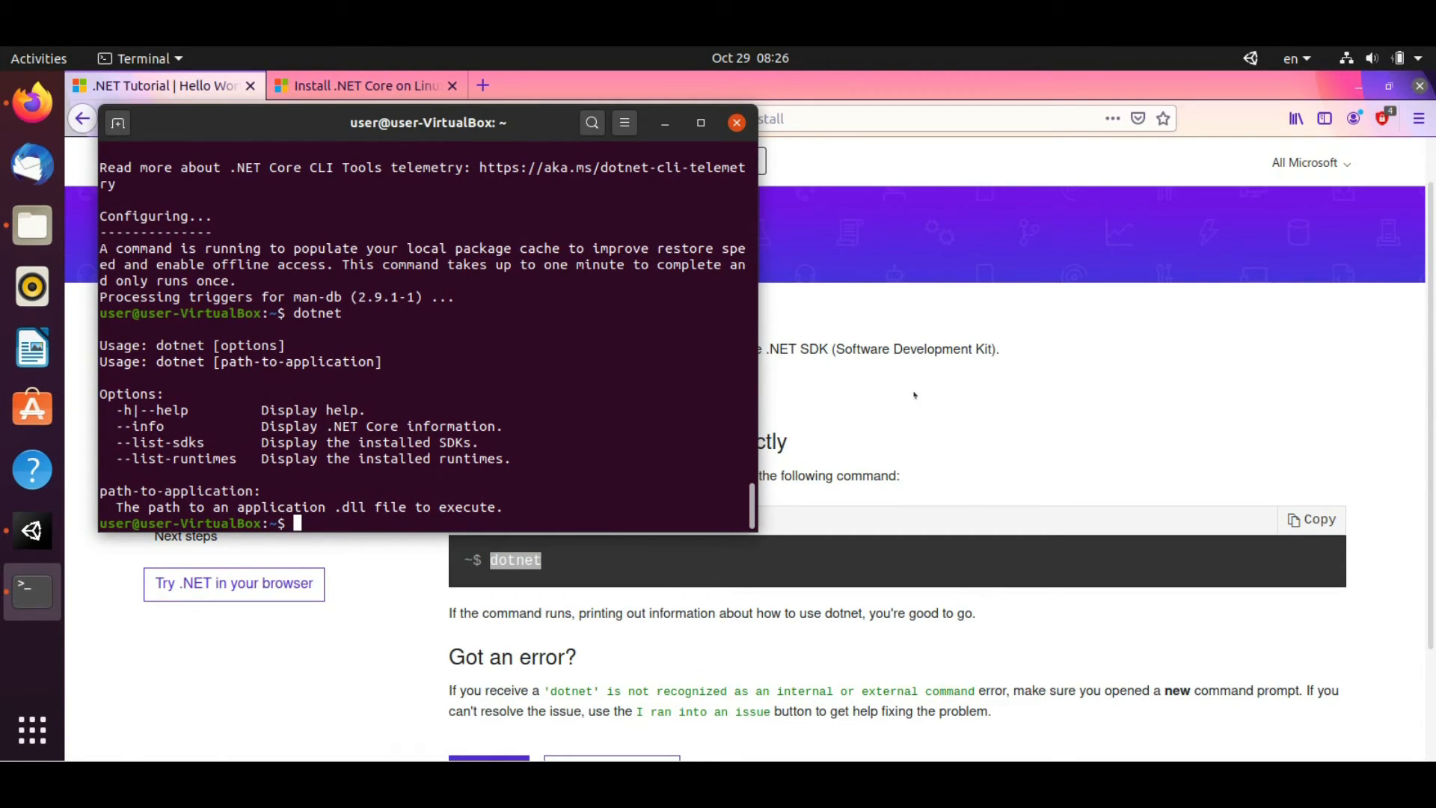
Quit Firefox and confirm closing all its tabs
{"action": "left_click", "coordinate": [1021, 381]}
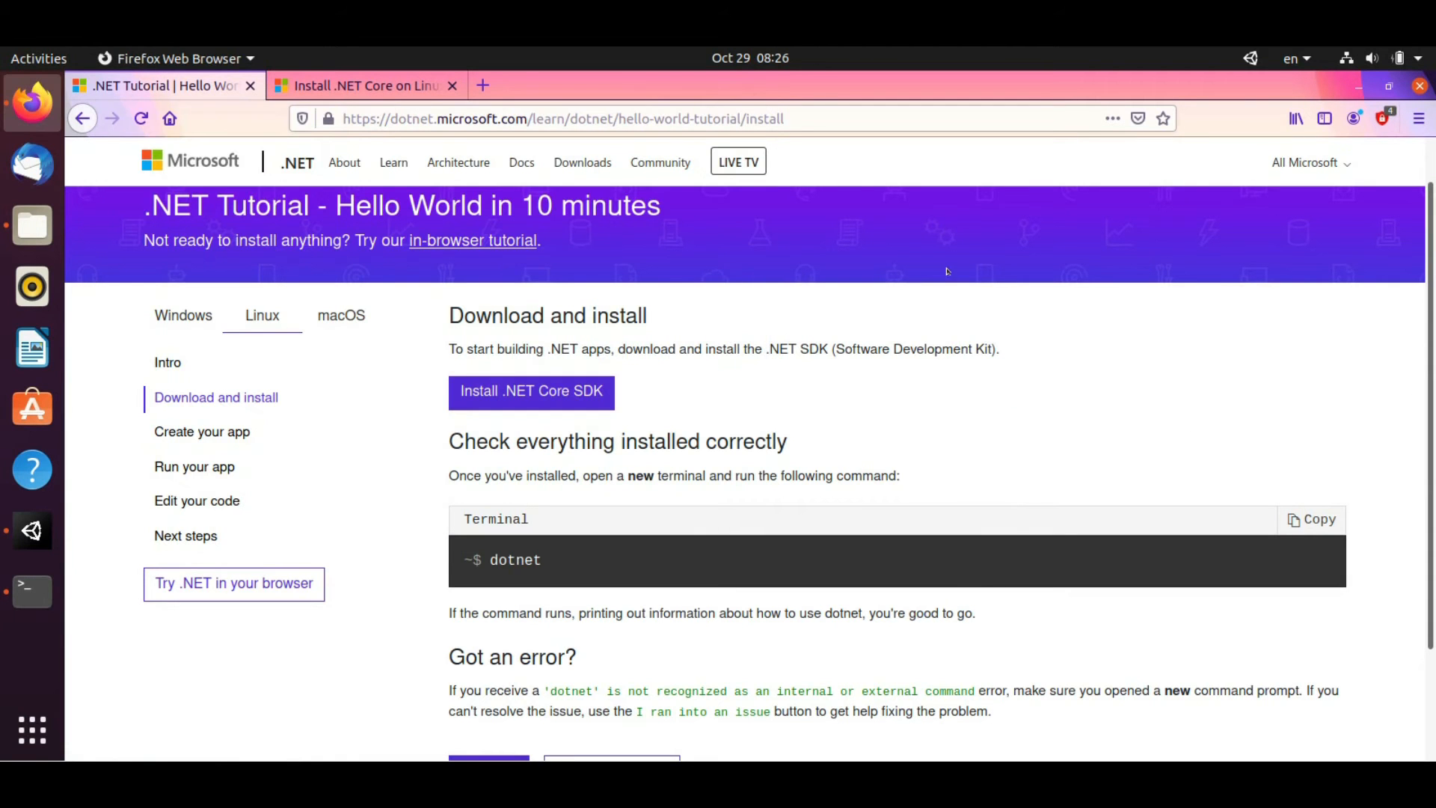
{"action": "left_click", "coordinate": [1419, 85]}
{"action": "left_click", "coordinate": [936, 469]}
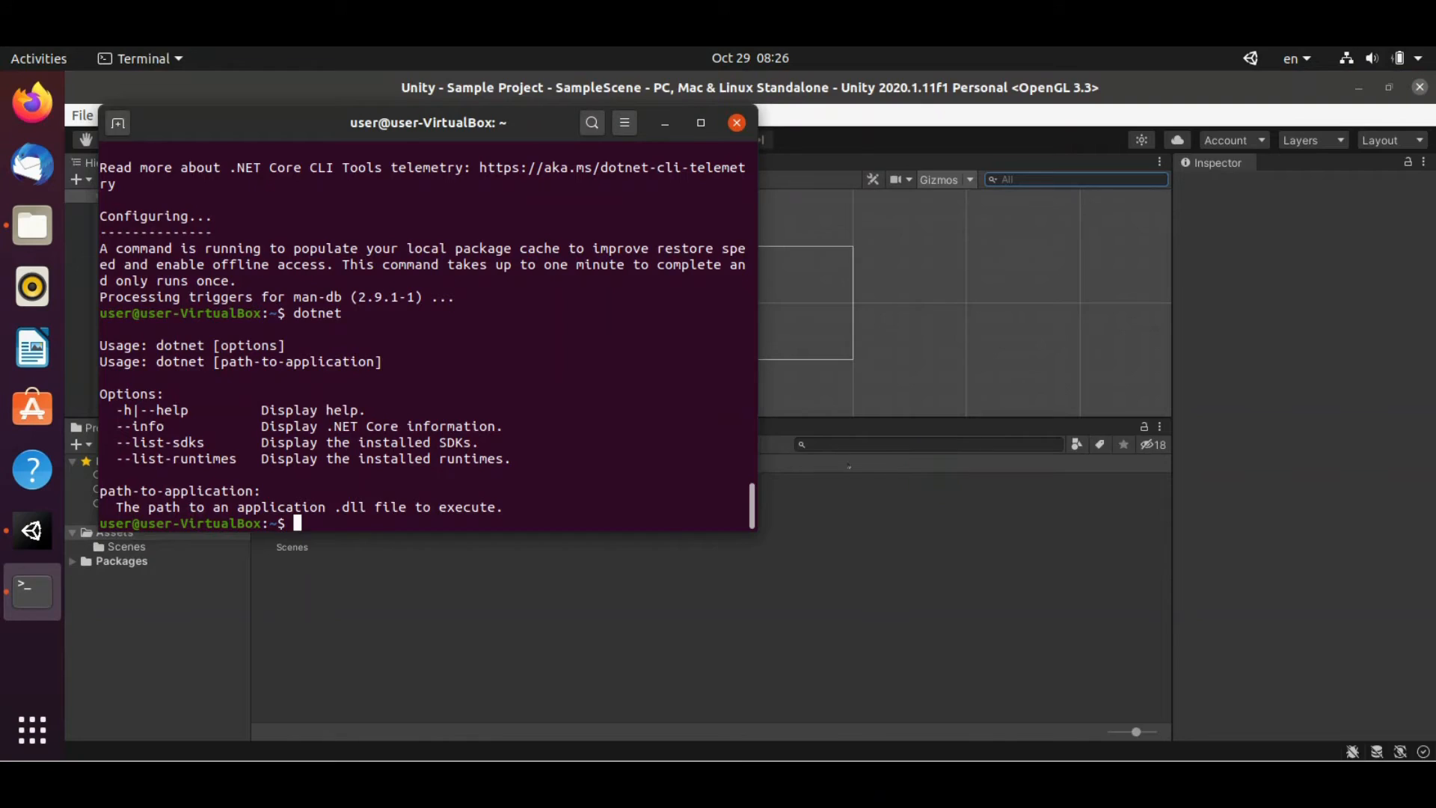
Close the Terminal window and launch Firefox from the dock
{"action": "left_click", "coordinate": [737, 122]}
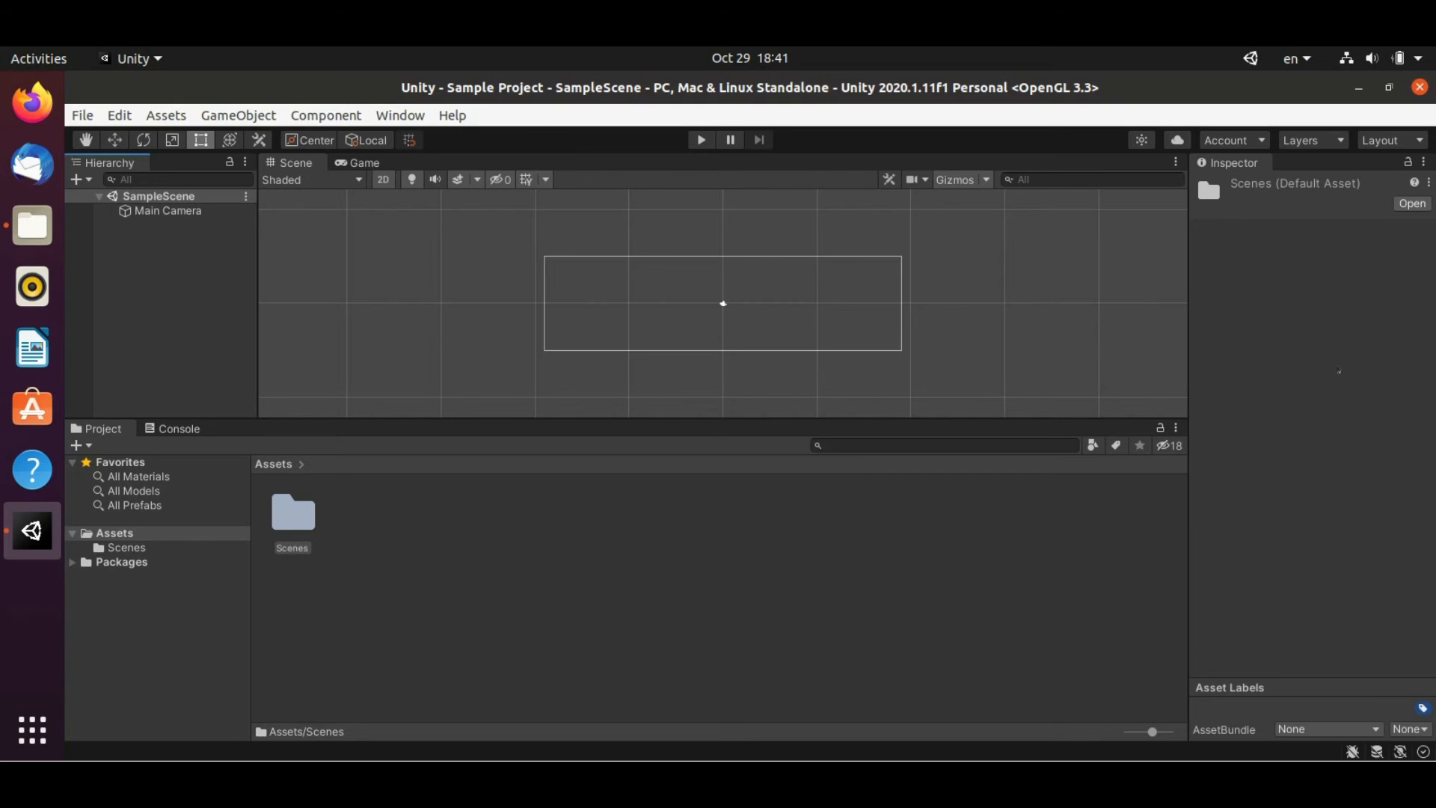
{"action": "left_click", "coordinate": [32, 101]}
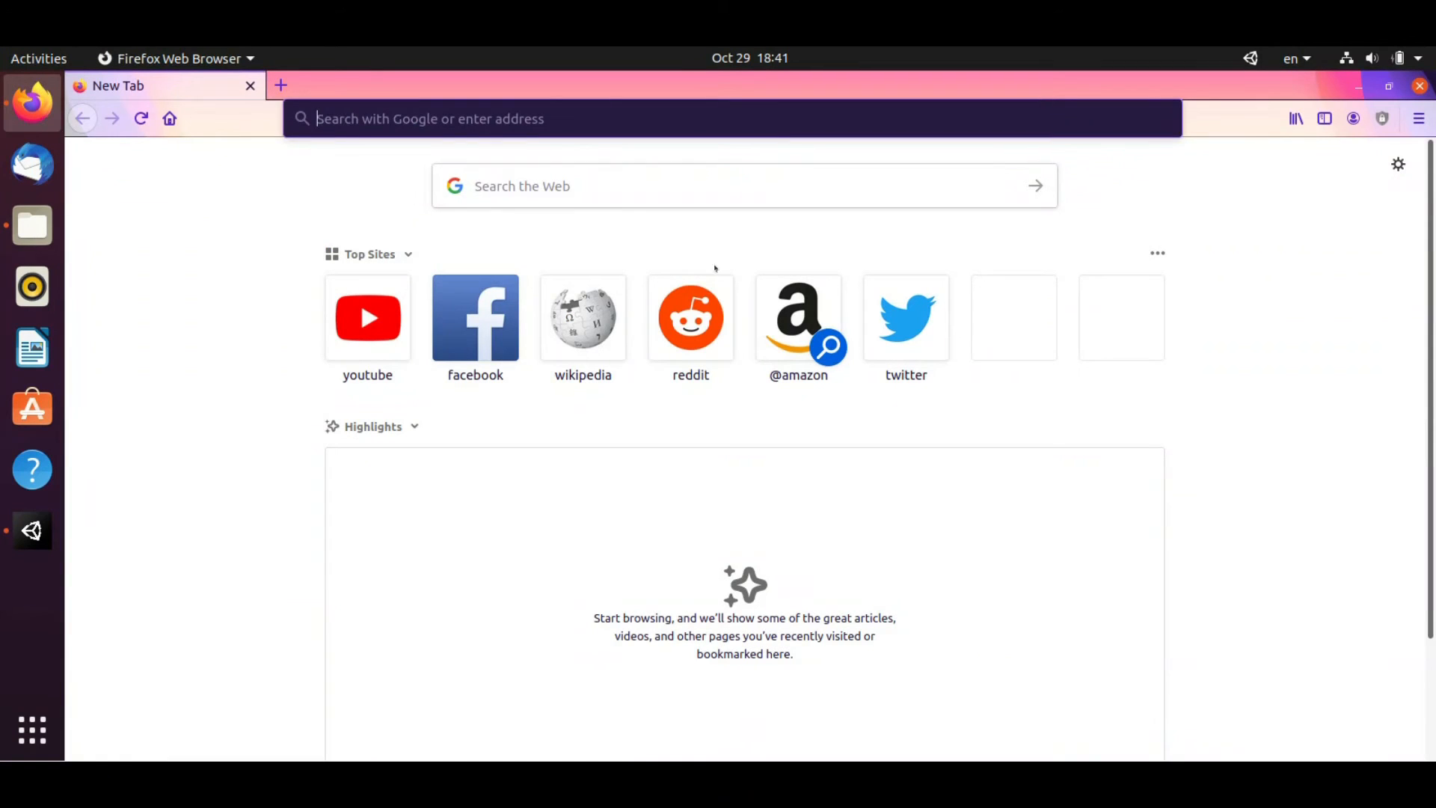
Search the web for 'mono project' and open Mono's Linux download page
{"action": "left_click", "coordinate": [592, 183]}
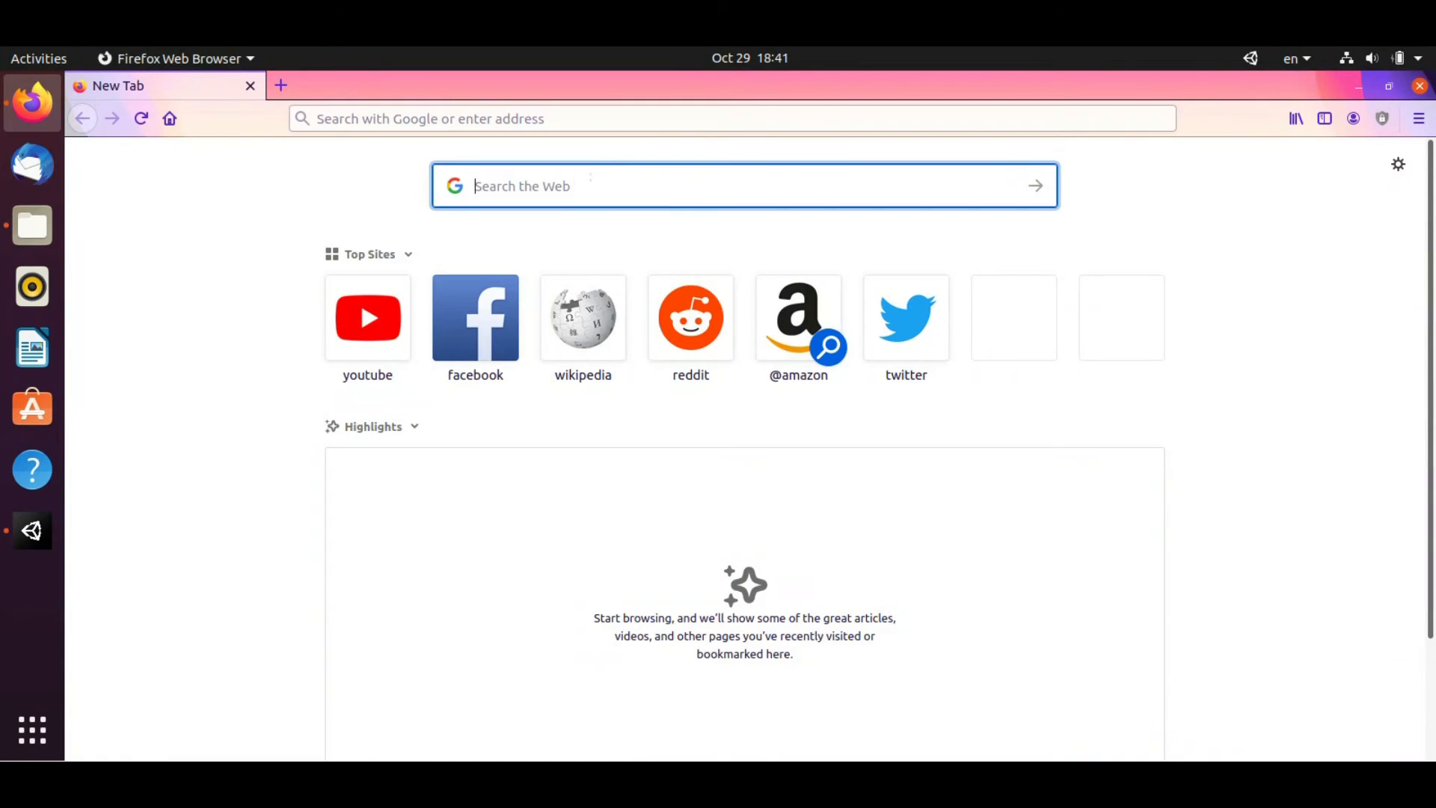
{"action": "type", "text": "mono project"}
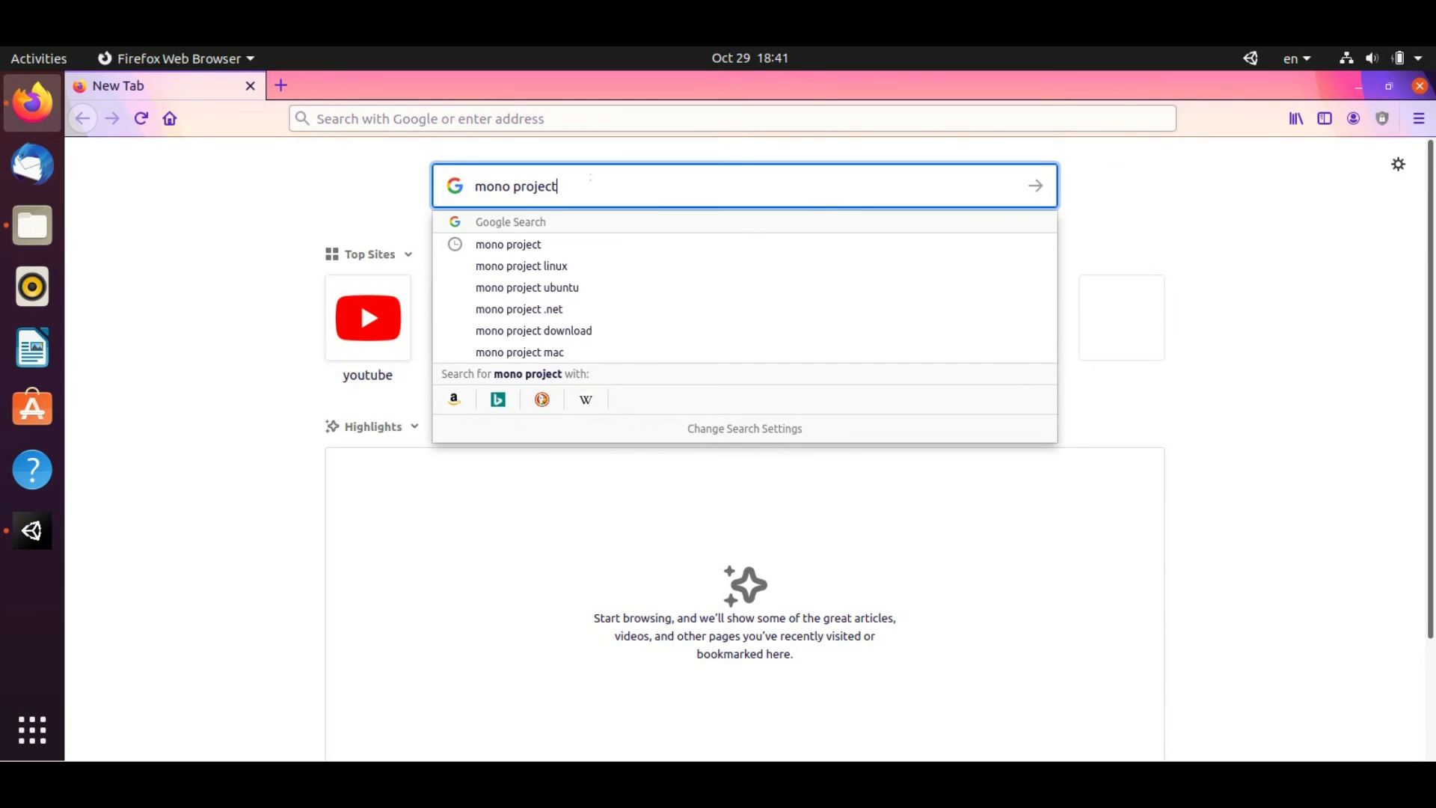
{"action": "key", "text": "Return"}
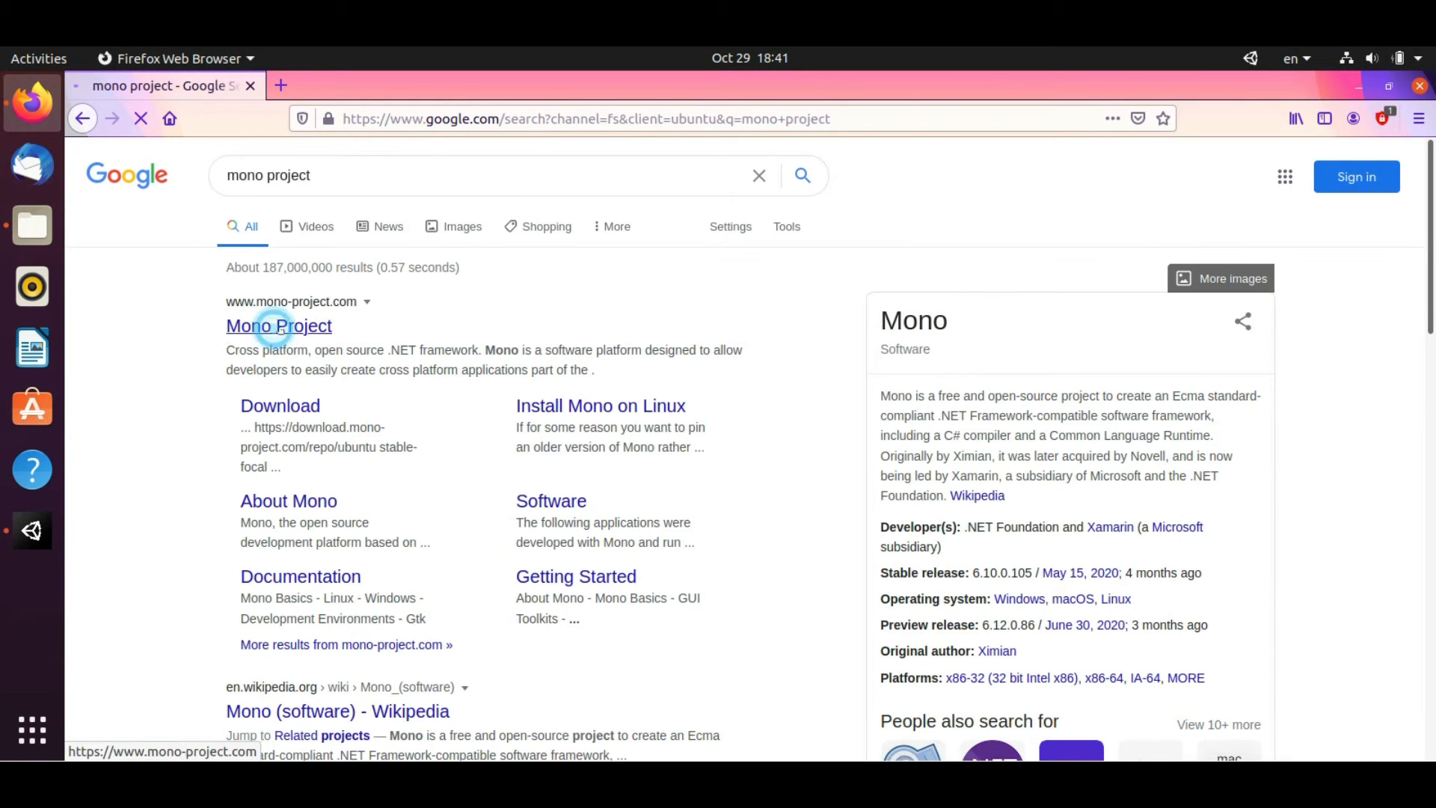
{"action": "left_click", "coordinate": [272, 327]}
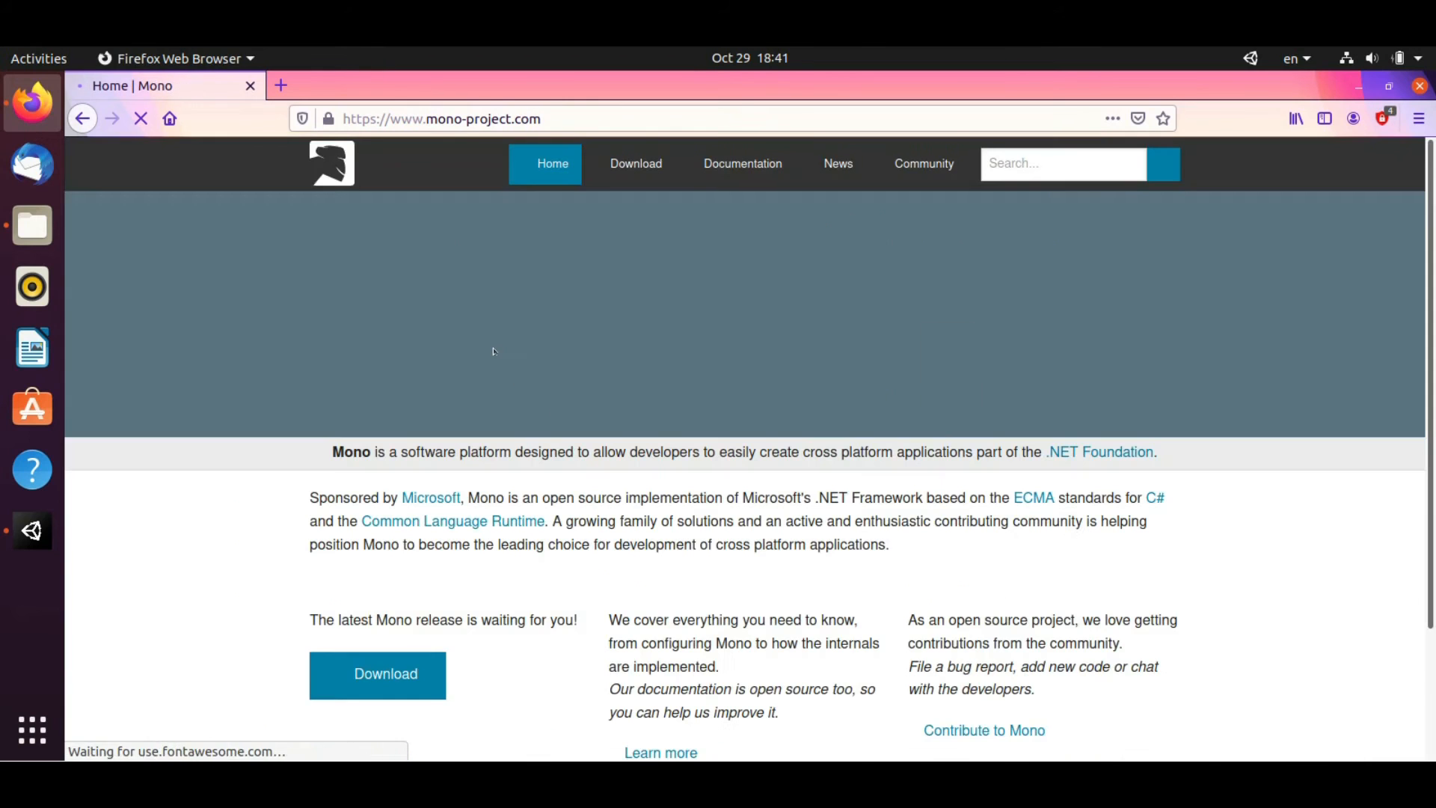
{"action": "left_click", "coordinate": [389, 673]}
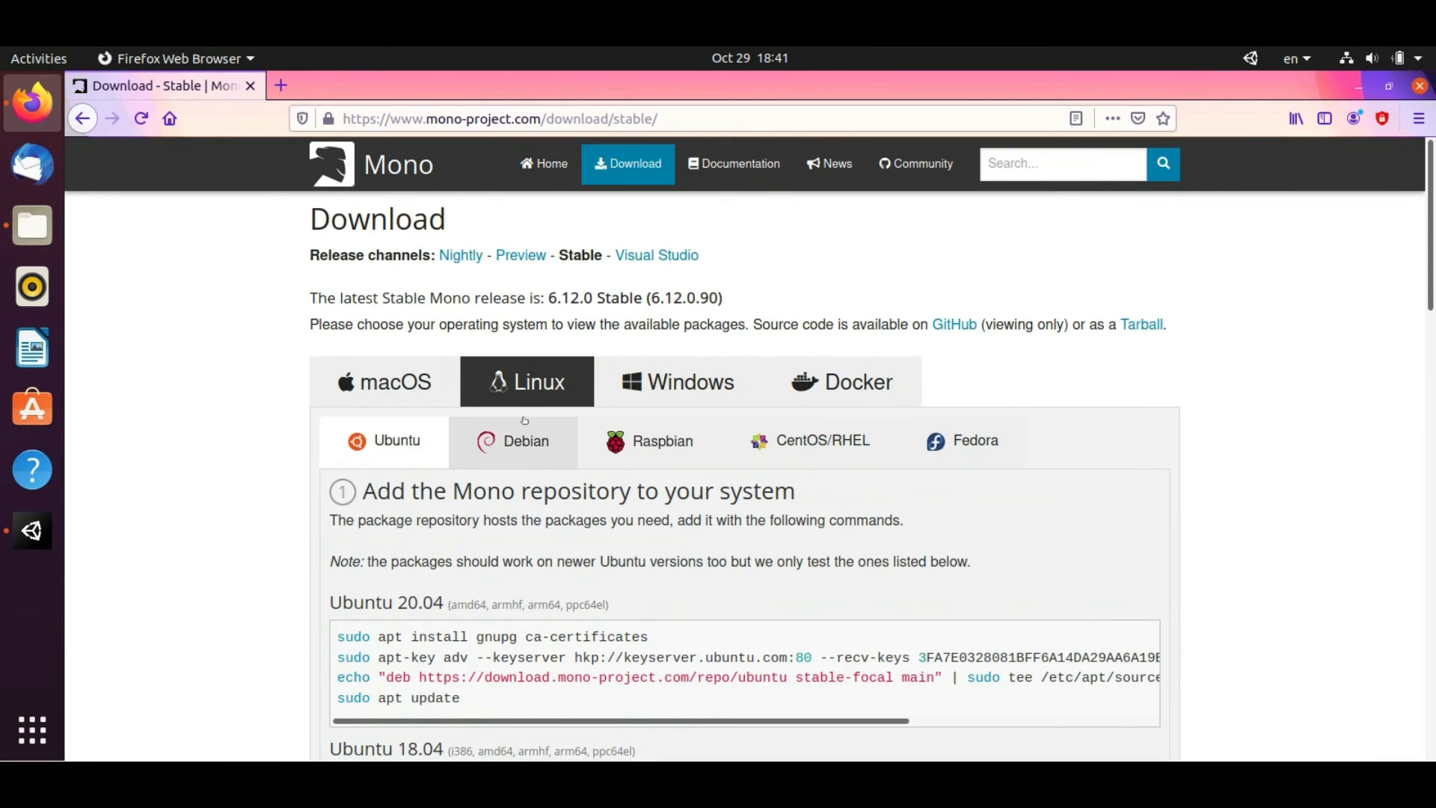
{"action": "scroll", "coordinate": [516, 435], "scroll_direction": "down", "scroll_amount": 4}
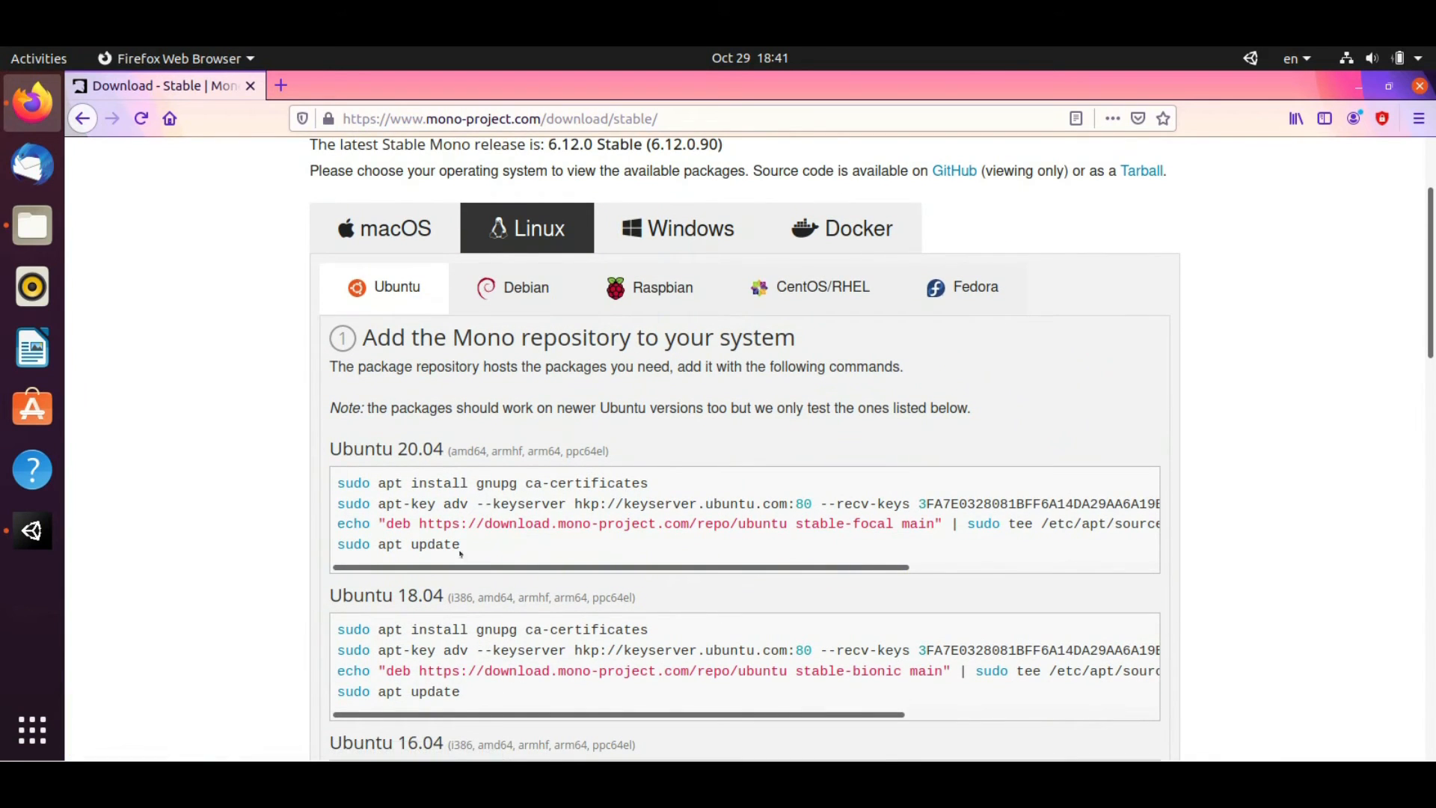
{"action": "left_click", "coordinate": [16, 721]}
Open a new Terminal and run the Mono page's gnupg prerequisite install command with sudo
{"action": "type", "text": "term"}
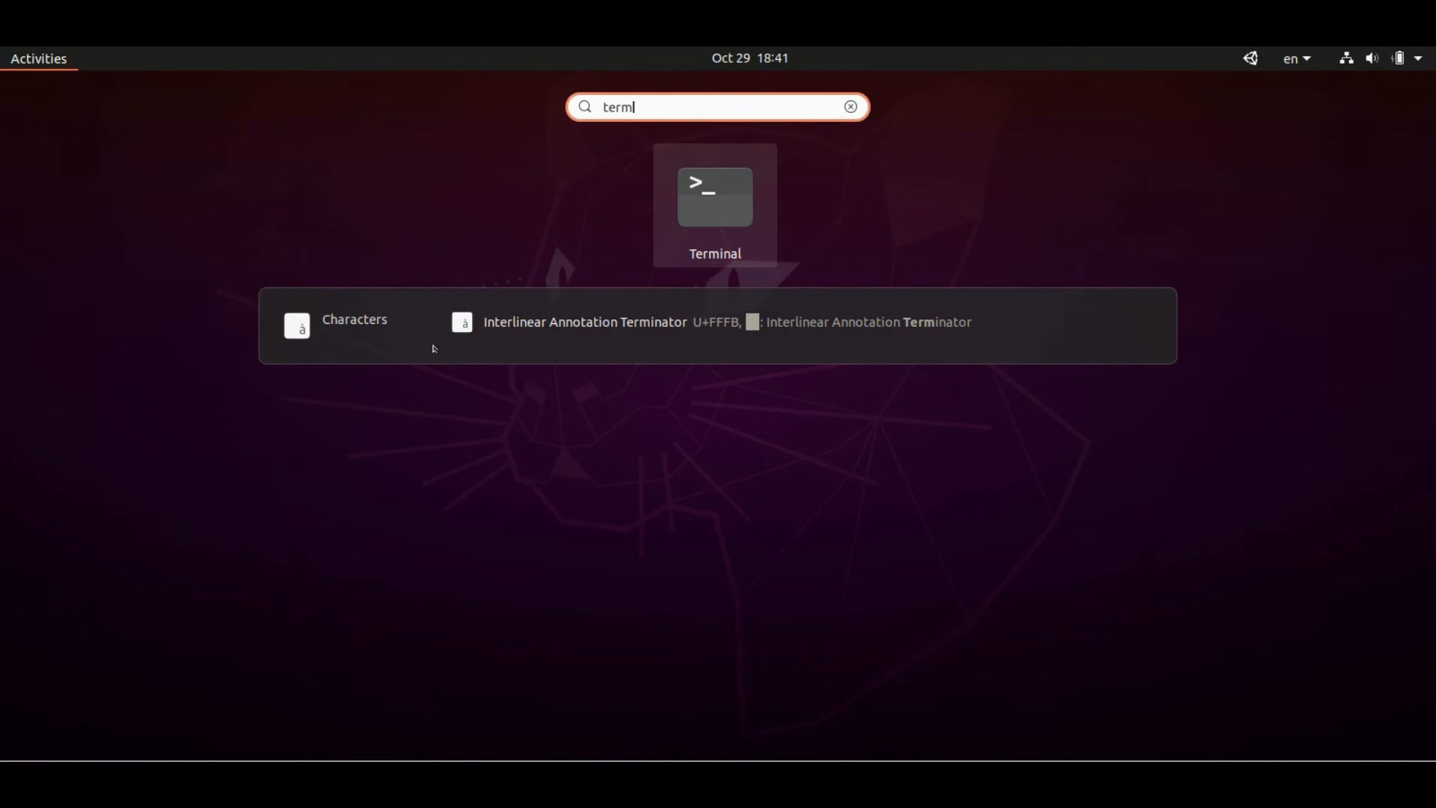
{"action": "key", "text": "Return"}
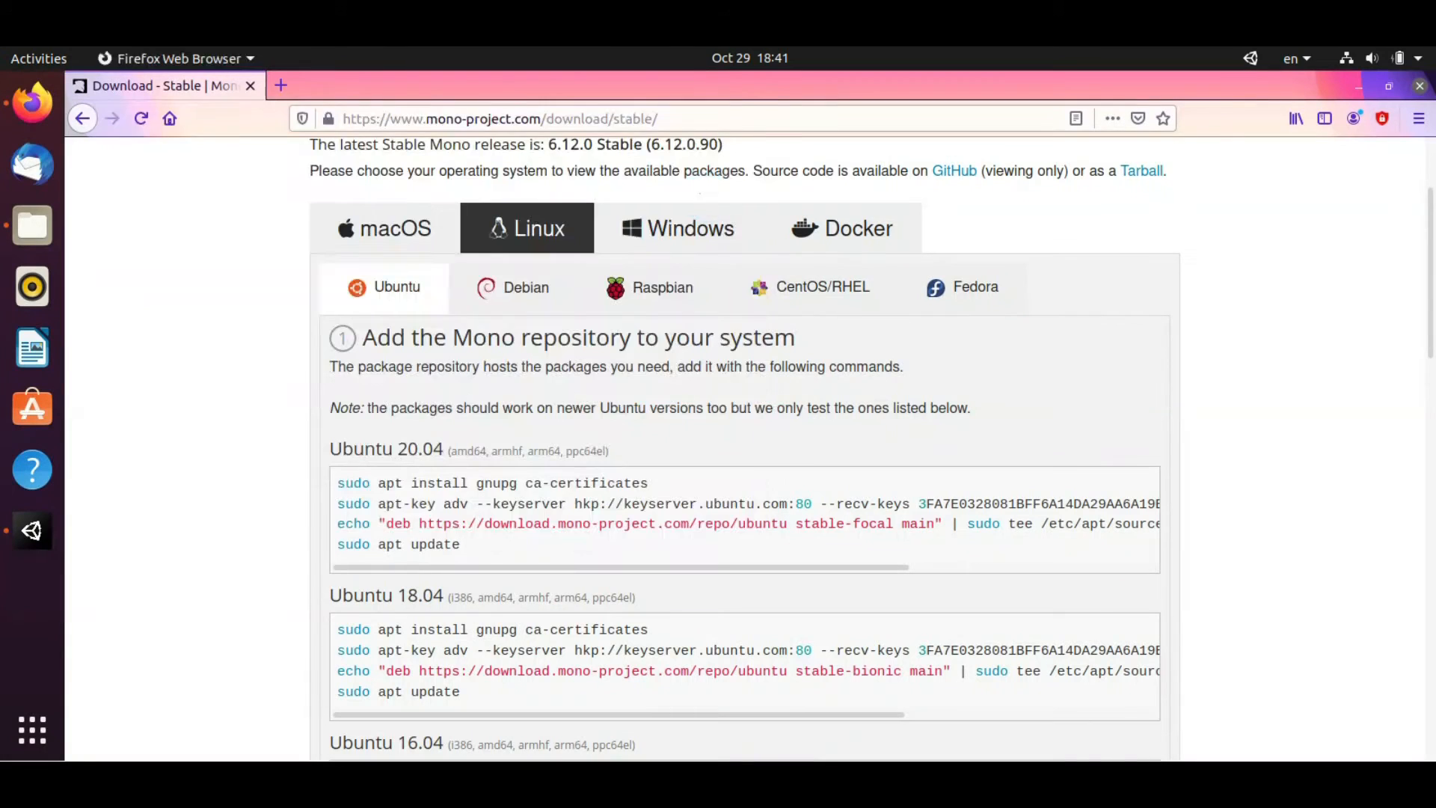
{"action": "left_click_drag", "start_coordinate": [473, 122], "coordinate": [1144, 320]}
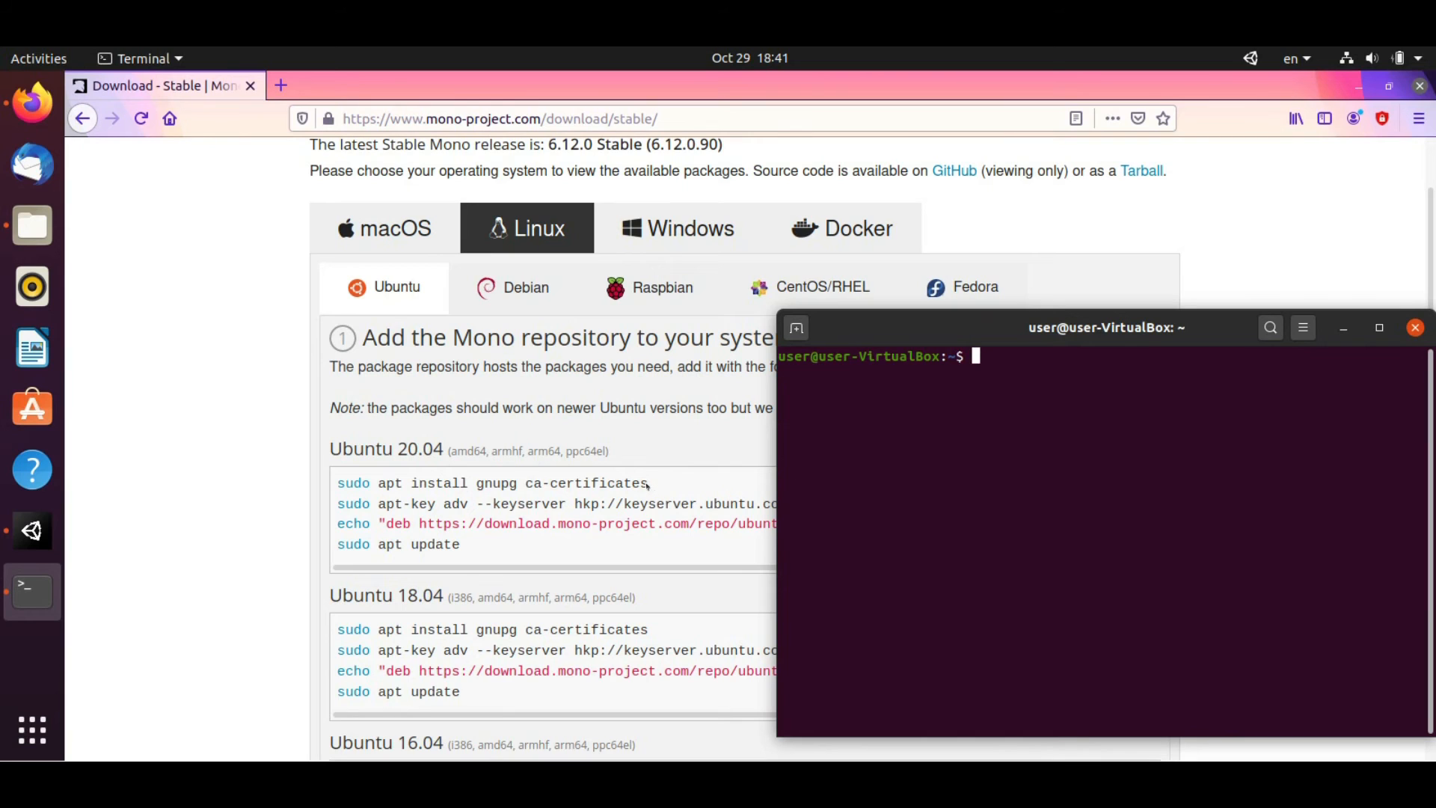
{"action": "left_click_drag", "start_coordinate": [653, 484], "coordinate": [317, 477]}
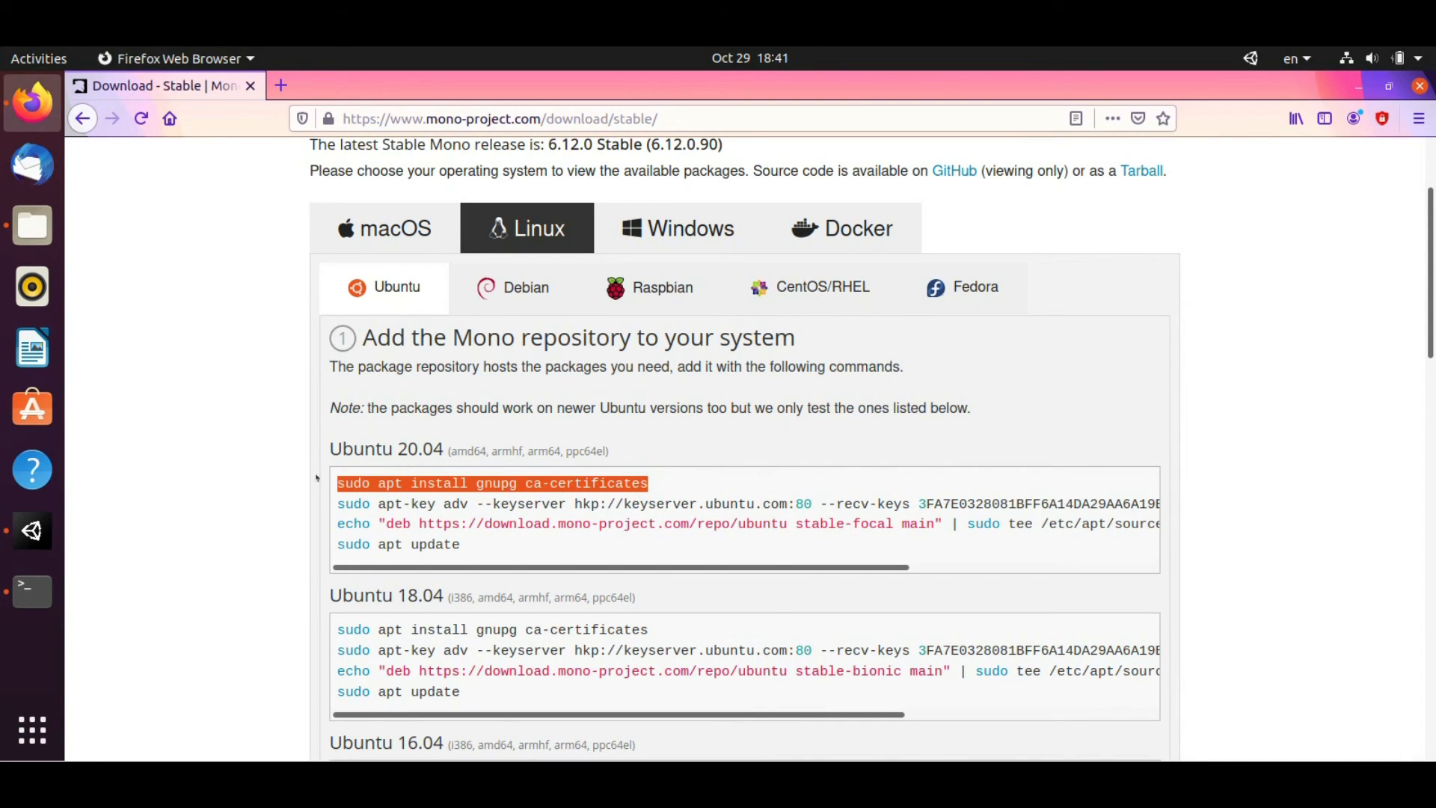
{"action": "key", "text": "alt+Tab"}
{"action": "right_click", "coordinate": [913, 465]}
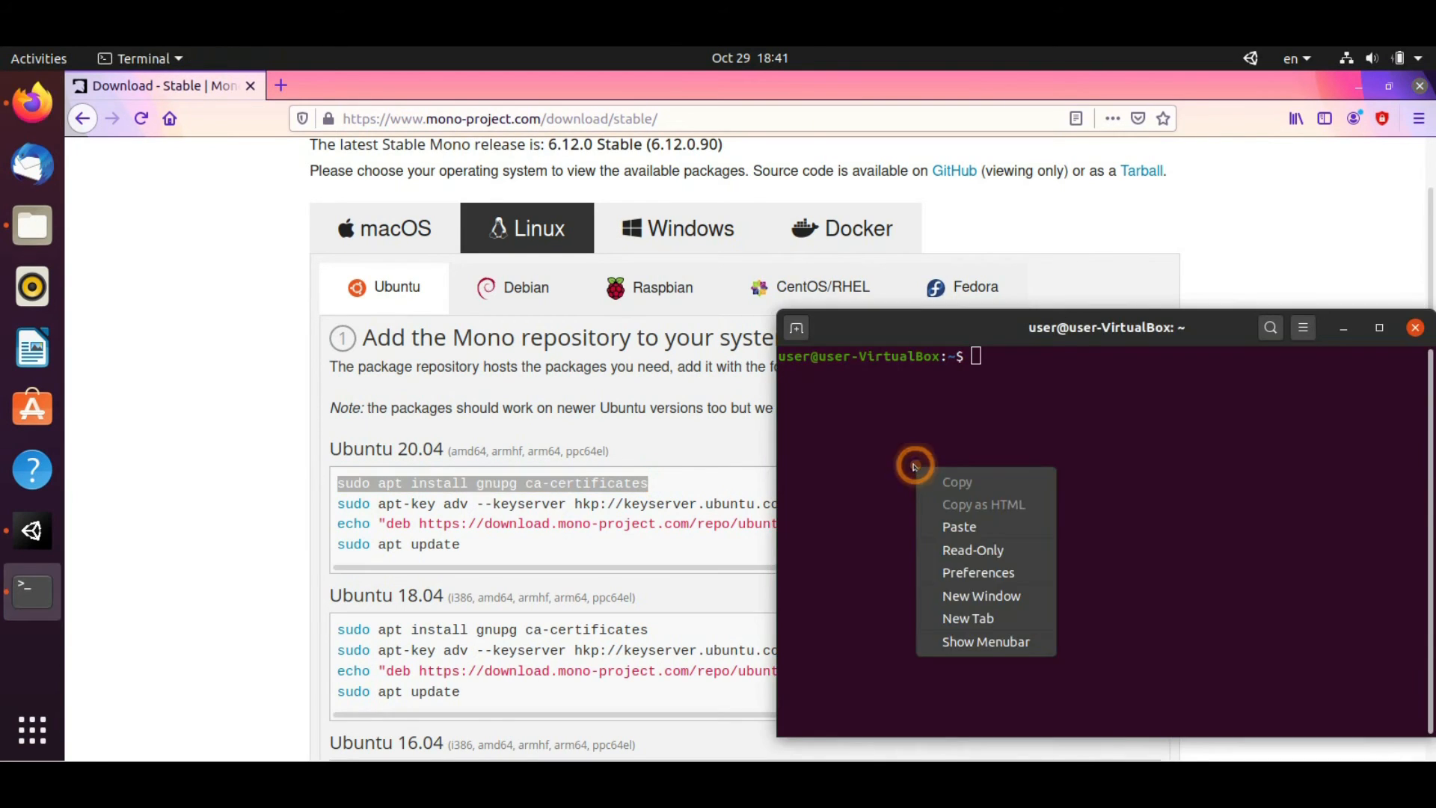
{"action": "left_click", "coordinate": [962, 524]}
{"action": "key", "text": "Return"}
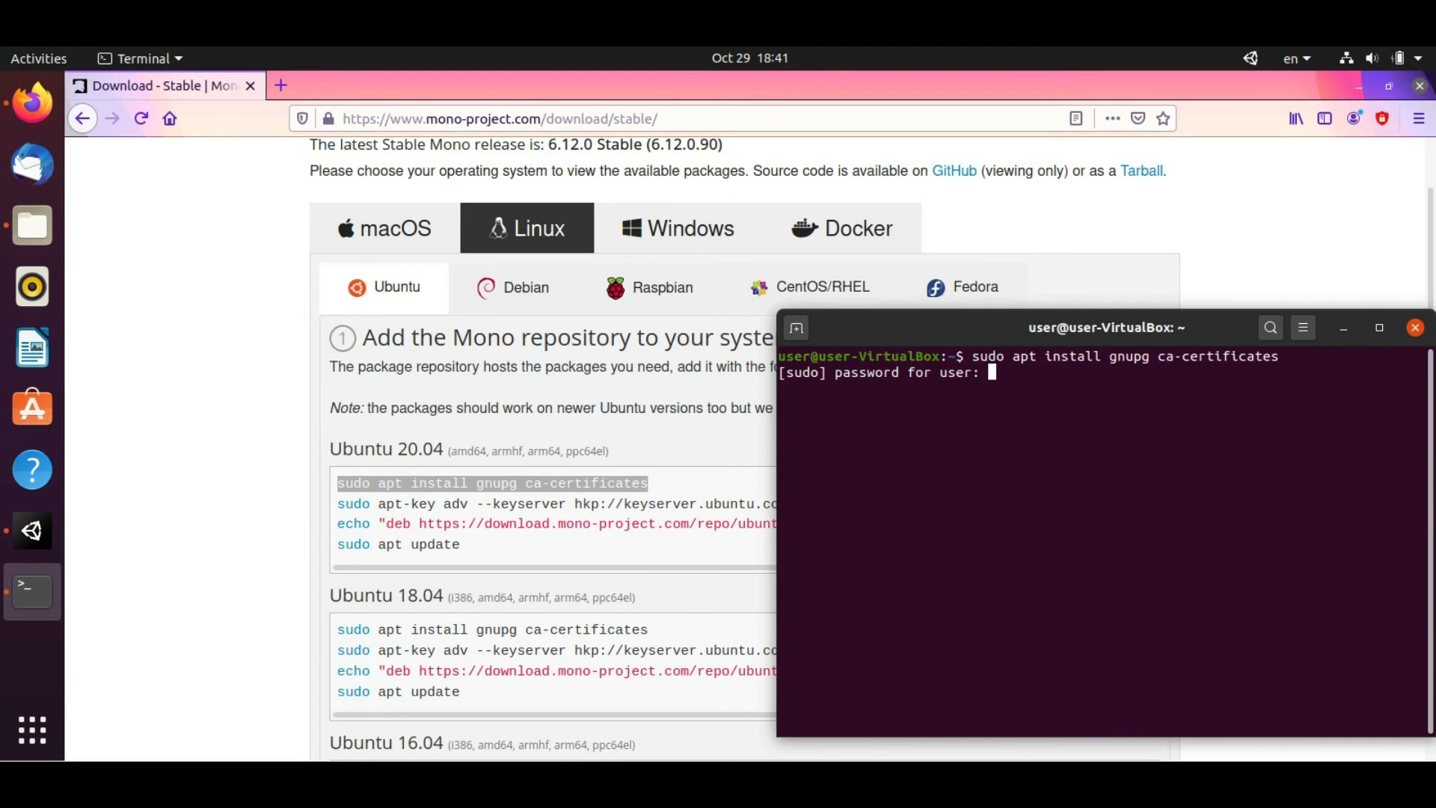
{"action": "key", "text": "Return"}
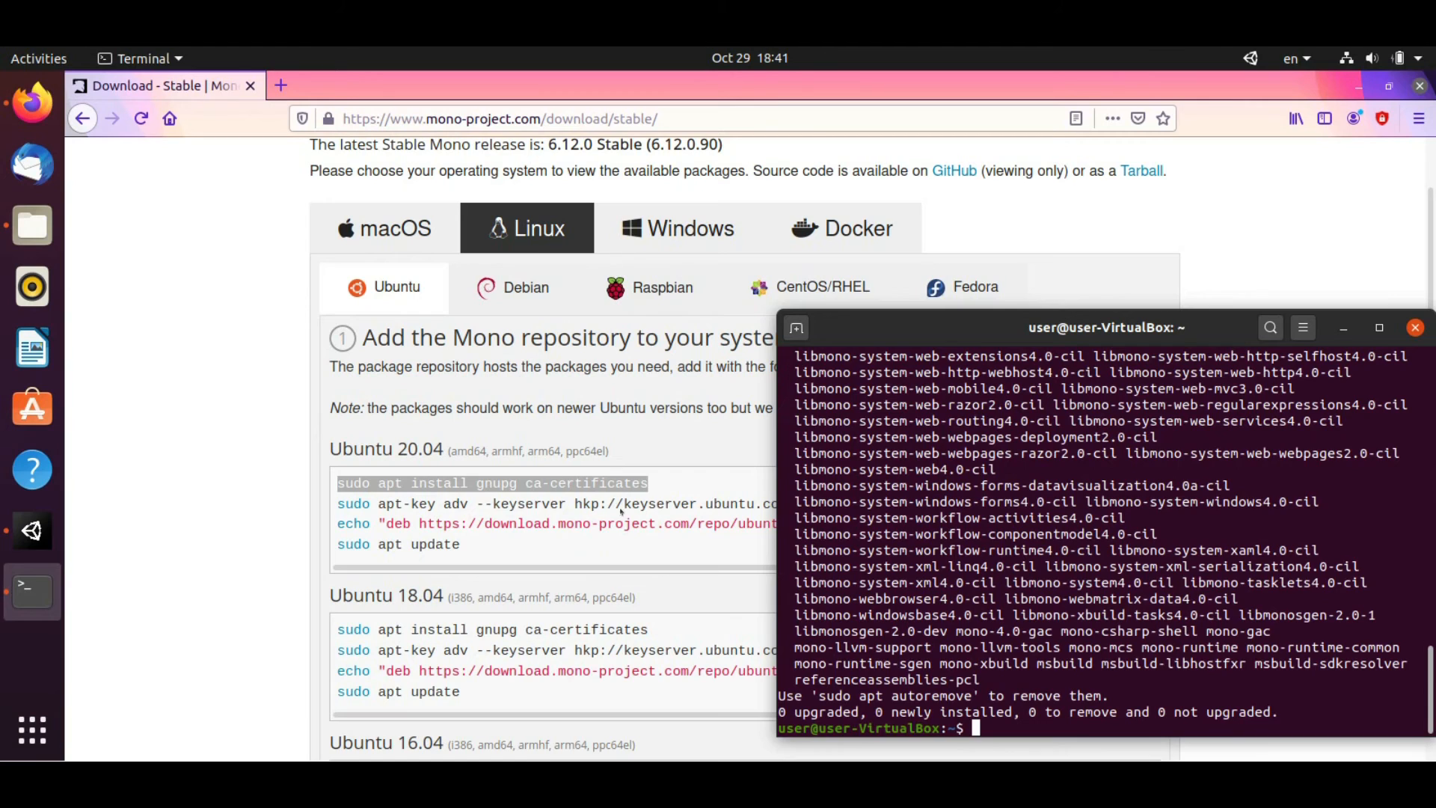
Import the Mono signing key with the Ubuntu 20.04 apt-key command
{"action": "left_click", "coordinate": [621, 511]}
{"action": "left_click_drag", "start_coordinate": [382, 504], "coordinate": [988, 505]}
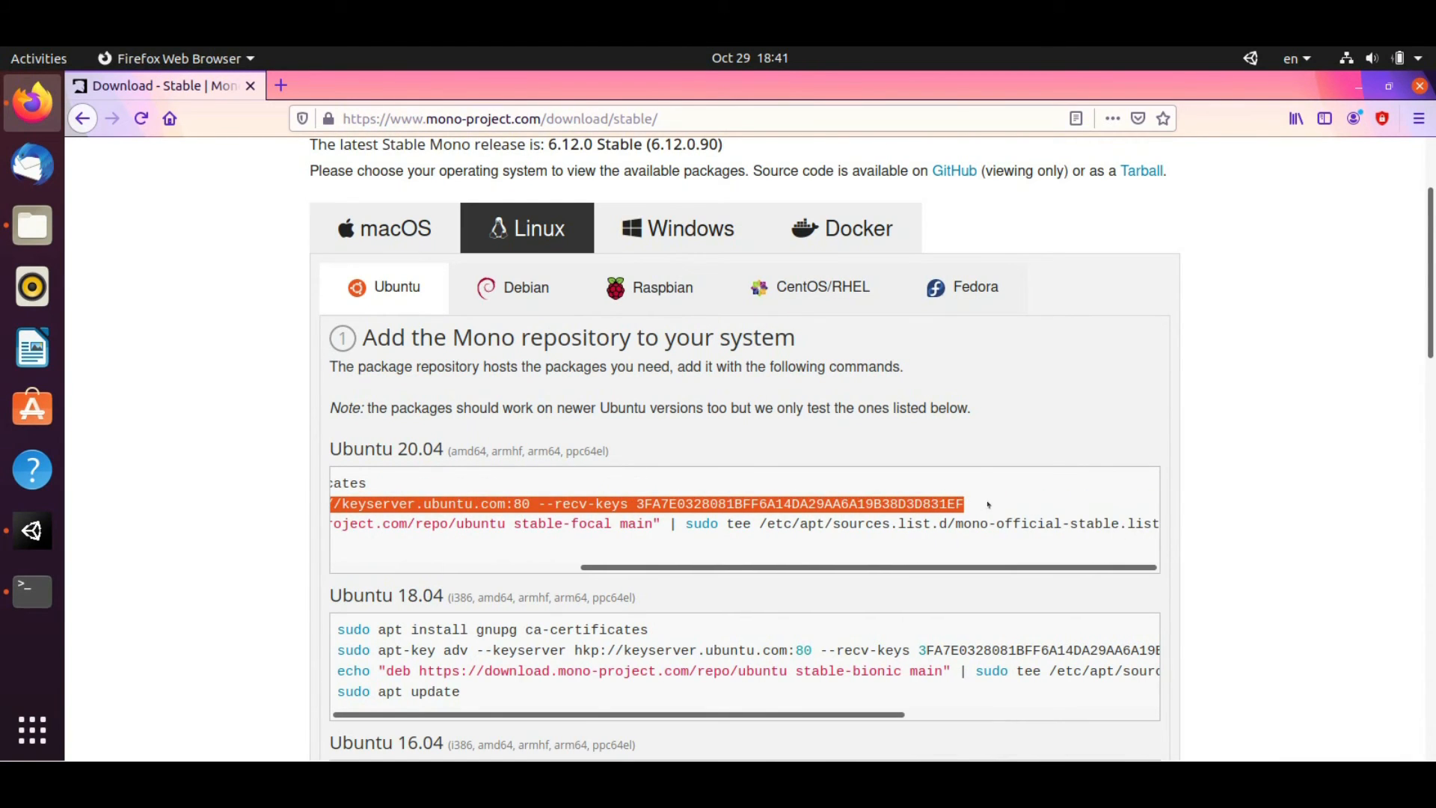
{"action": "key", "text": "ctrl+c"}
{"action": "key", "text": "alt+Tab"}
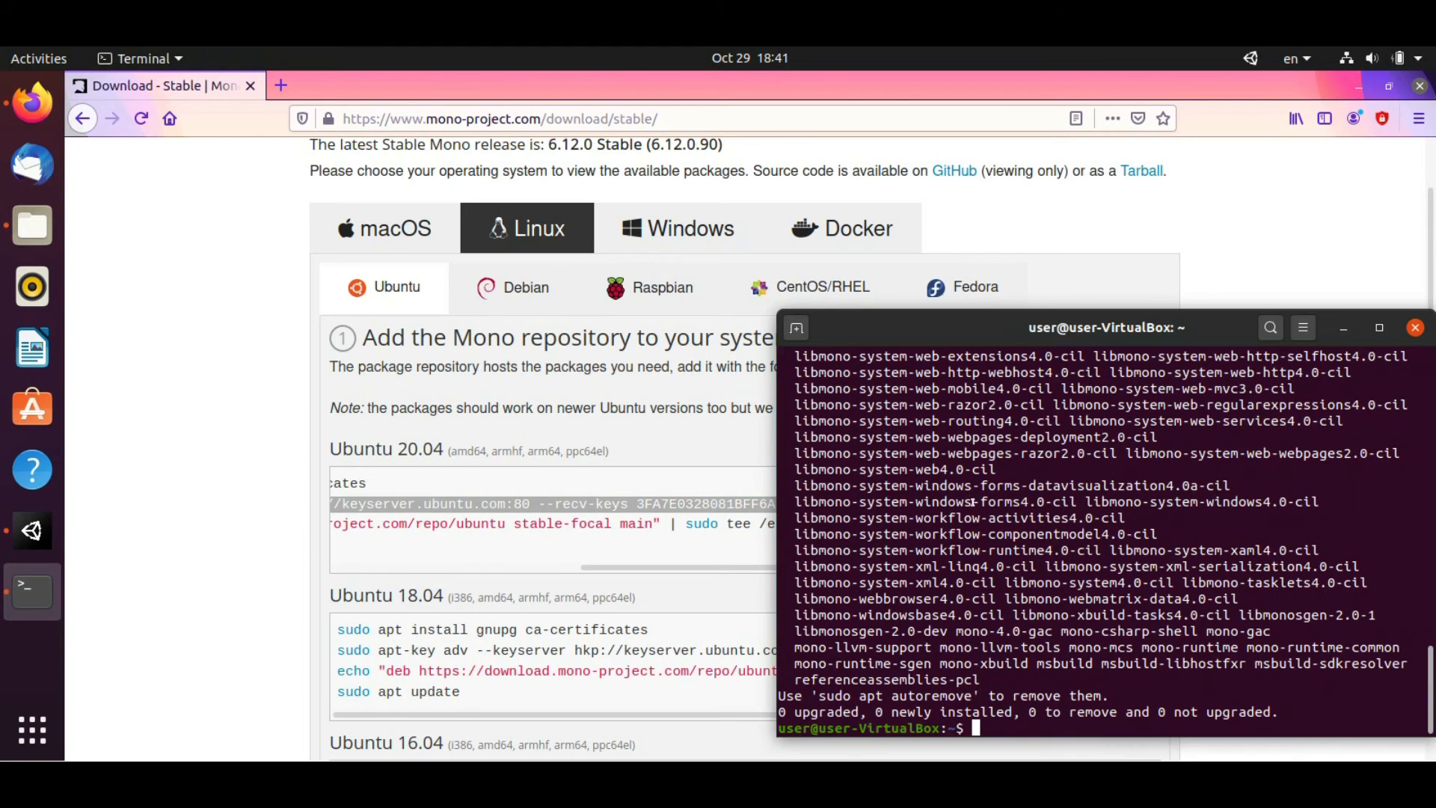
{"action": "key", "text": "ctrl+shift+v"}
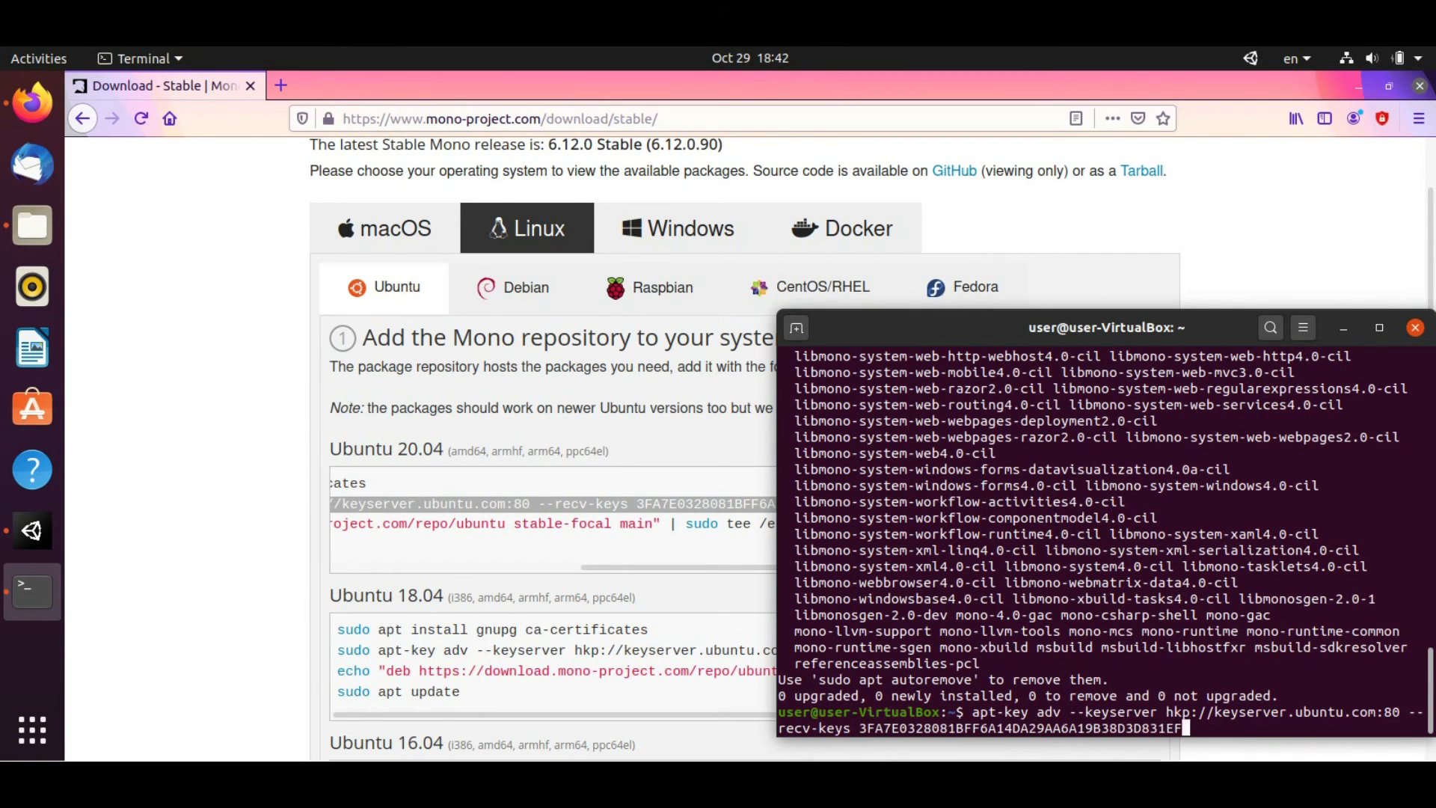
{"action": "key", "text": "Return"}
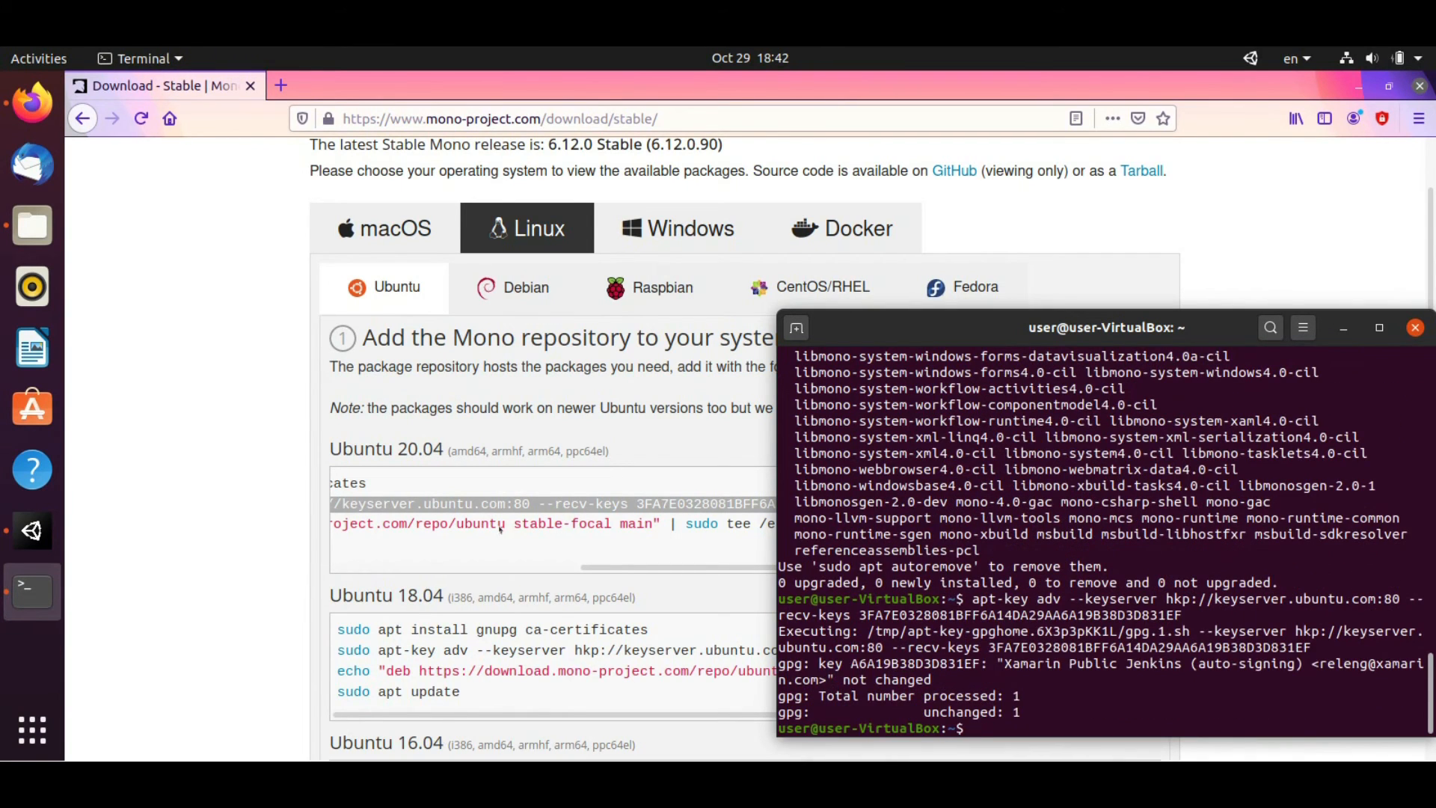
Add the Mono stable repository as mono-official-stable.list
{"action": "left_click_drag", "start_coordinate": [601, 567], "coordinate": [1157, 526]}
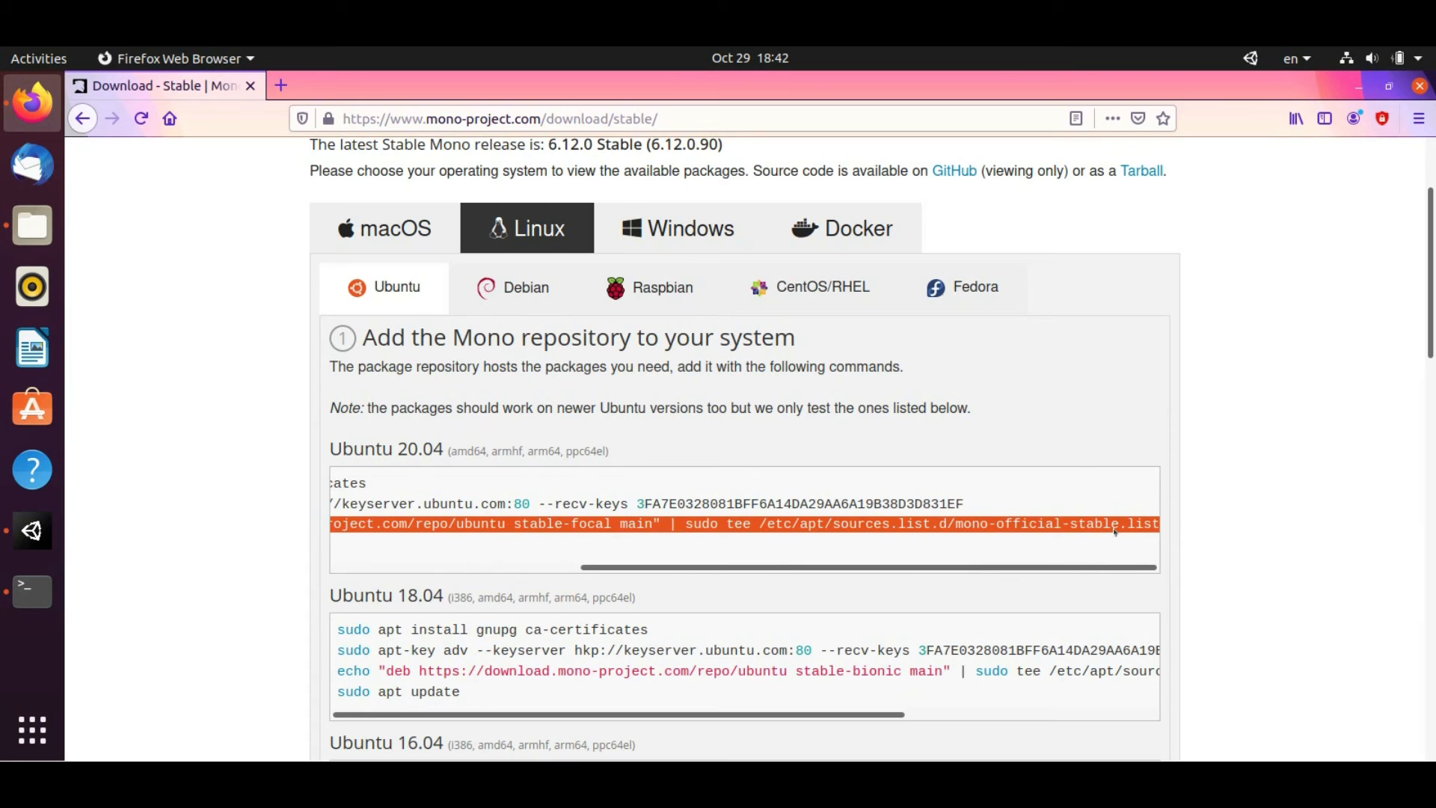
{"action": "key", "text": "ctrl+c"}
{"action": "key", "text": "alt+Tab"}
{"action": "key", "text": "ctrl+shift+v"}
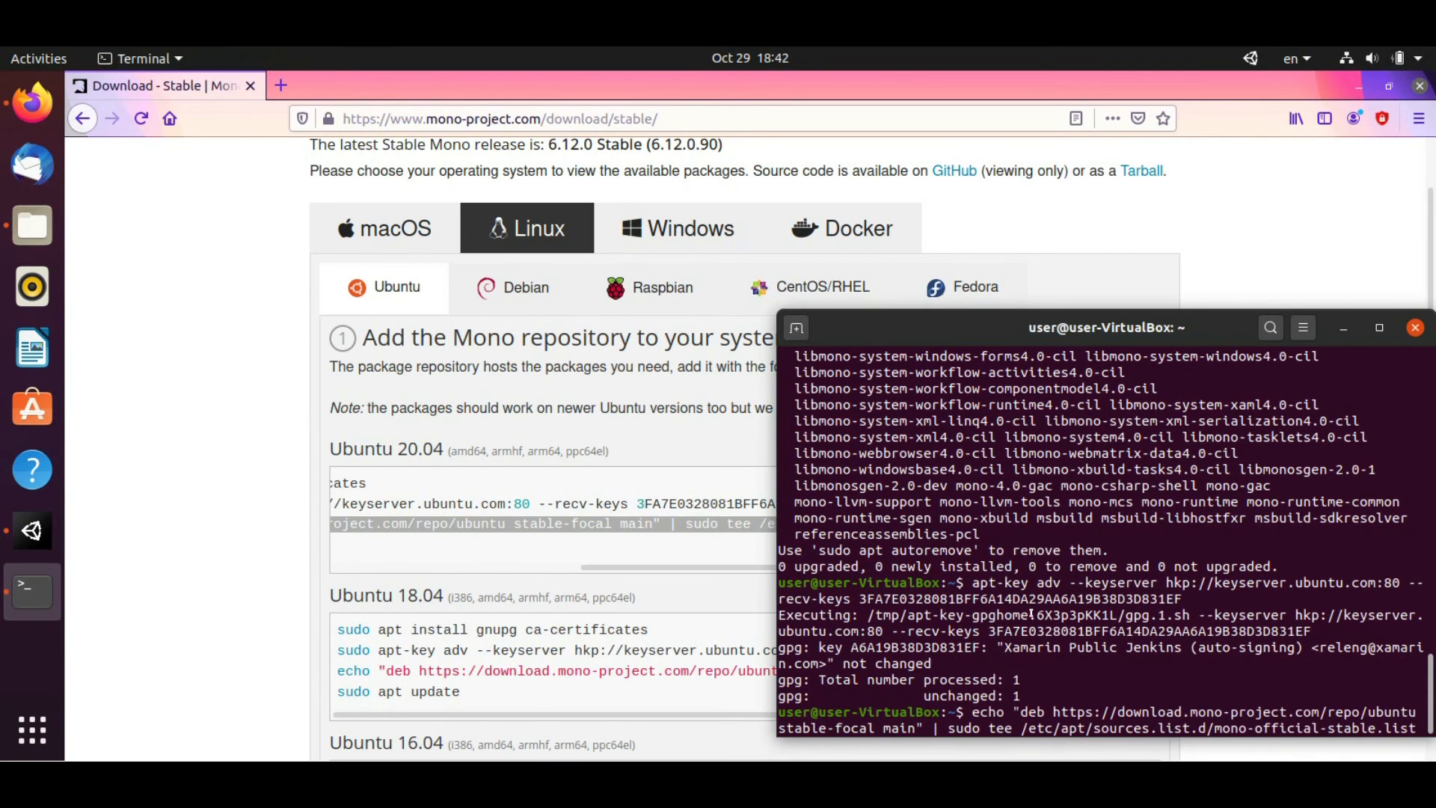
{"action": "key", "text": "Return"}
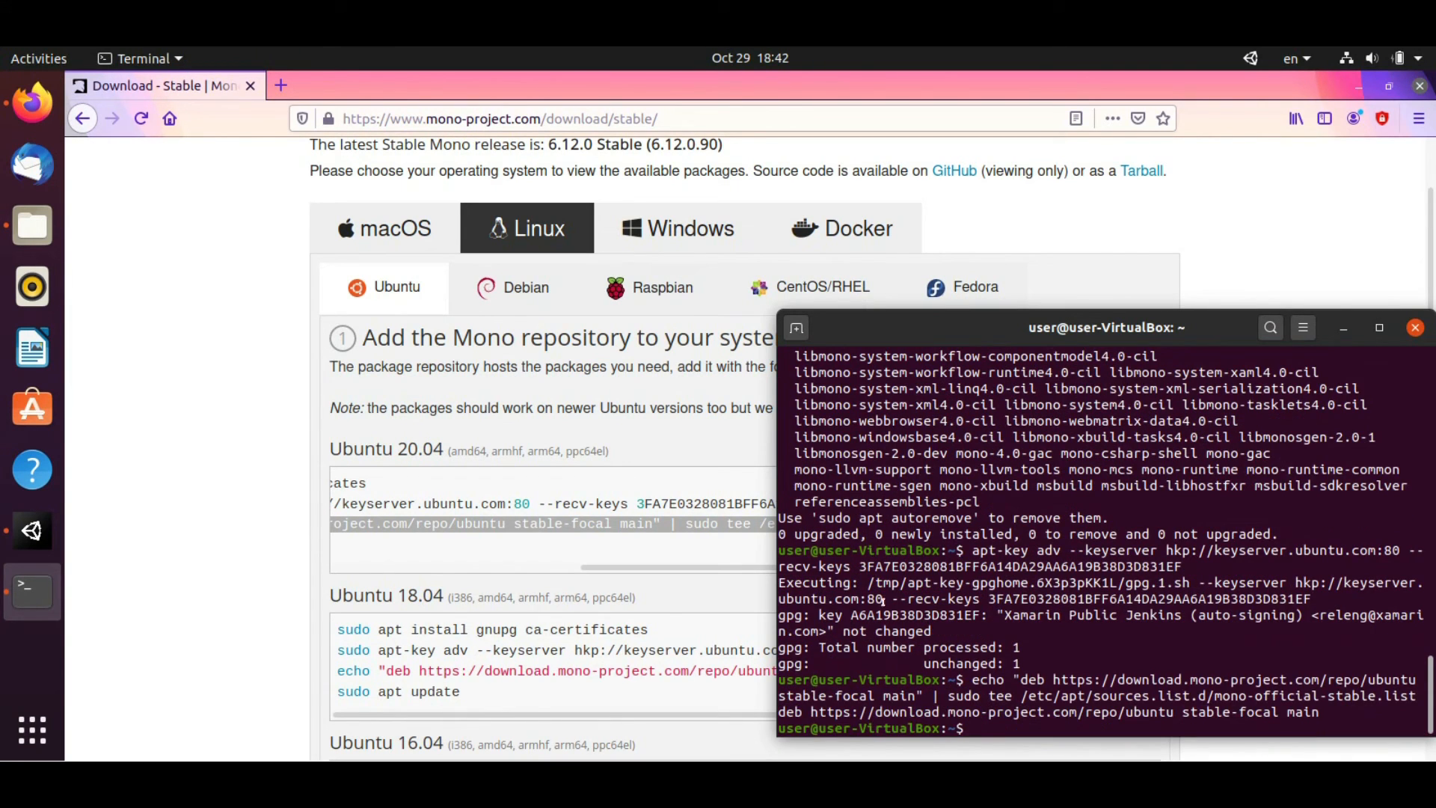
Run sudo apt update to refresh the package lists
{"action": "left_click", "coordinate": [509, 567]}
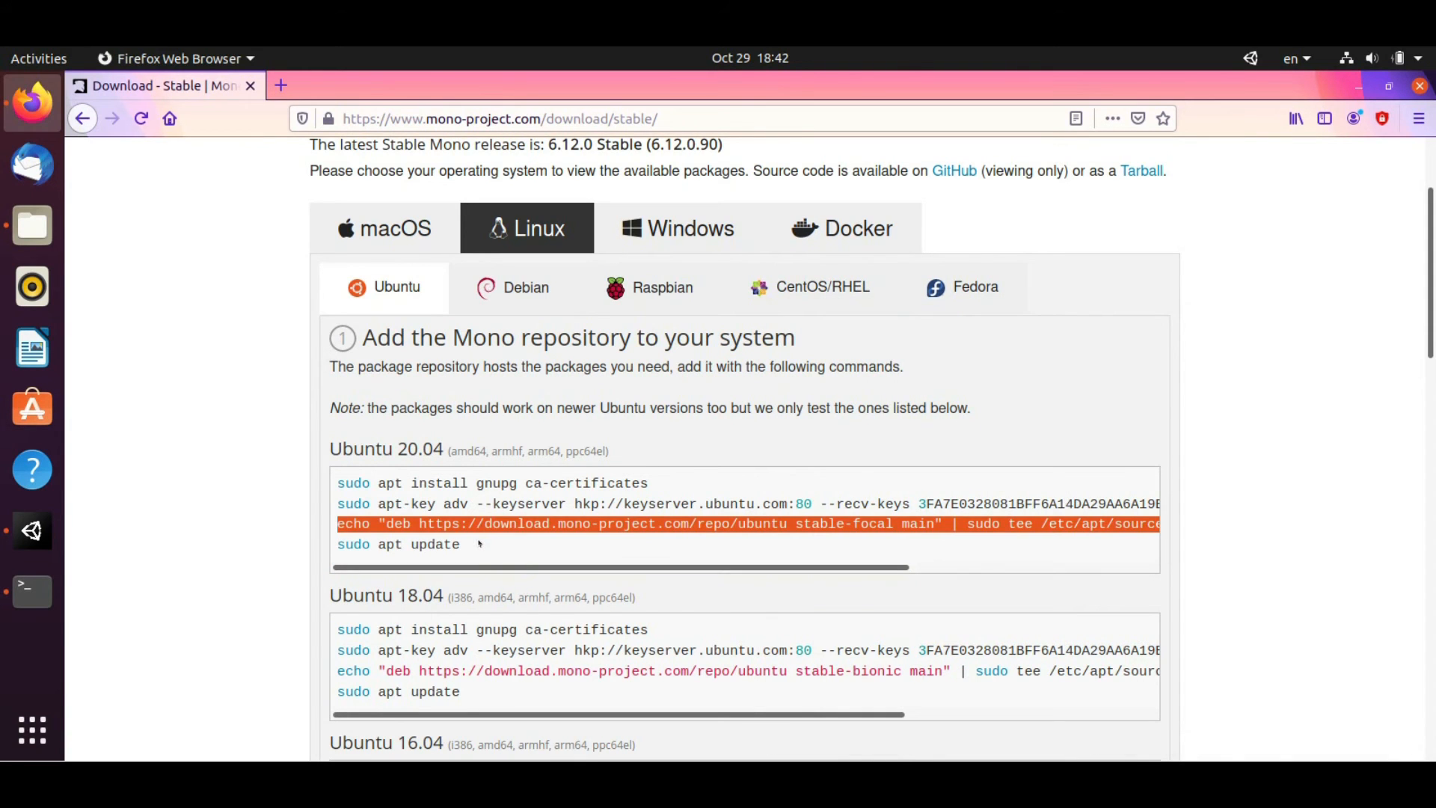
{"action": "left_click_drag", "start_coordinate": [480, 544], "coordinate": [334, 548]}
{"action": "key", "text": "alt+Tab"}
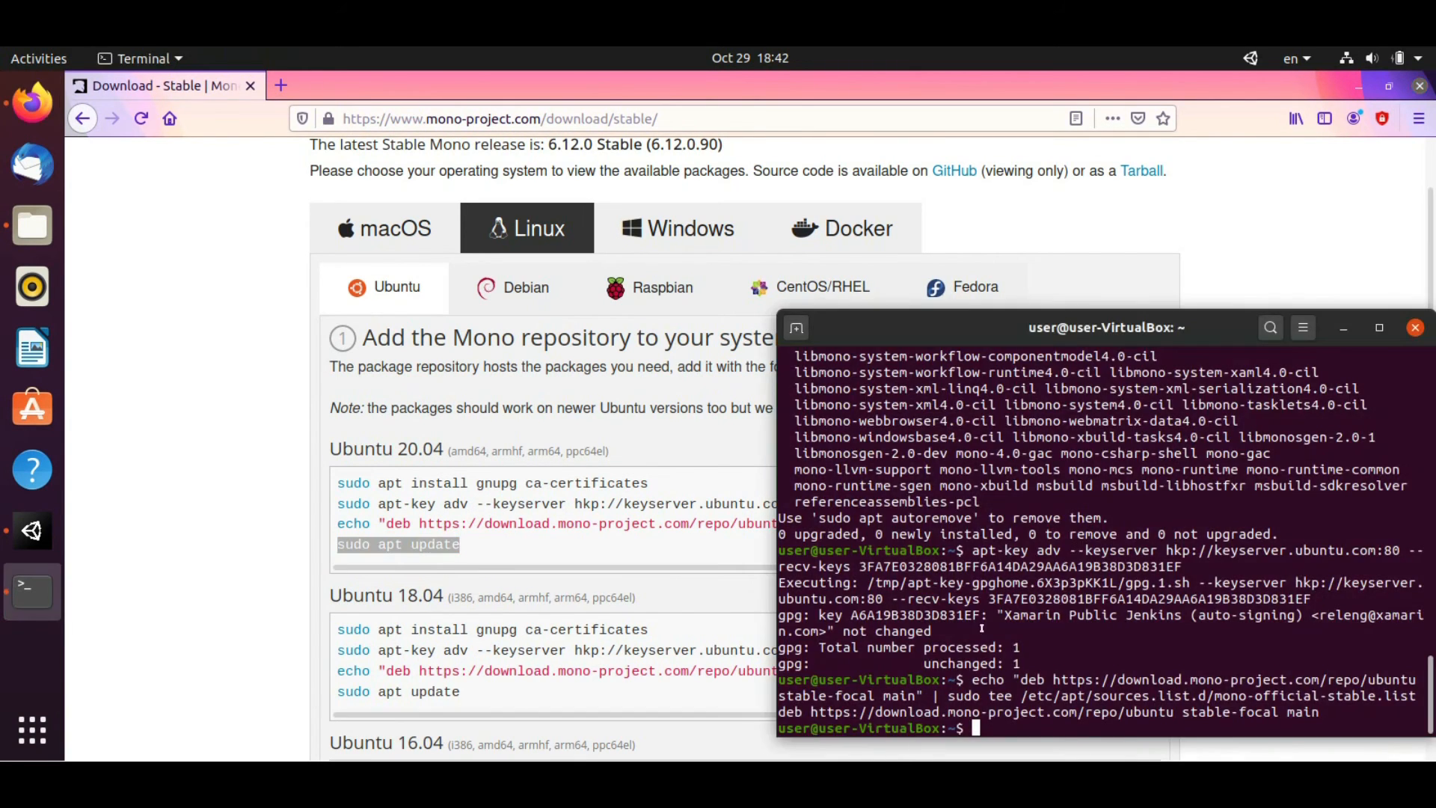
{"action": "key", "text": "ctrl+shift+v"}
{"action": "key", "text": "Return"}
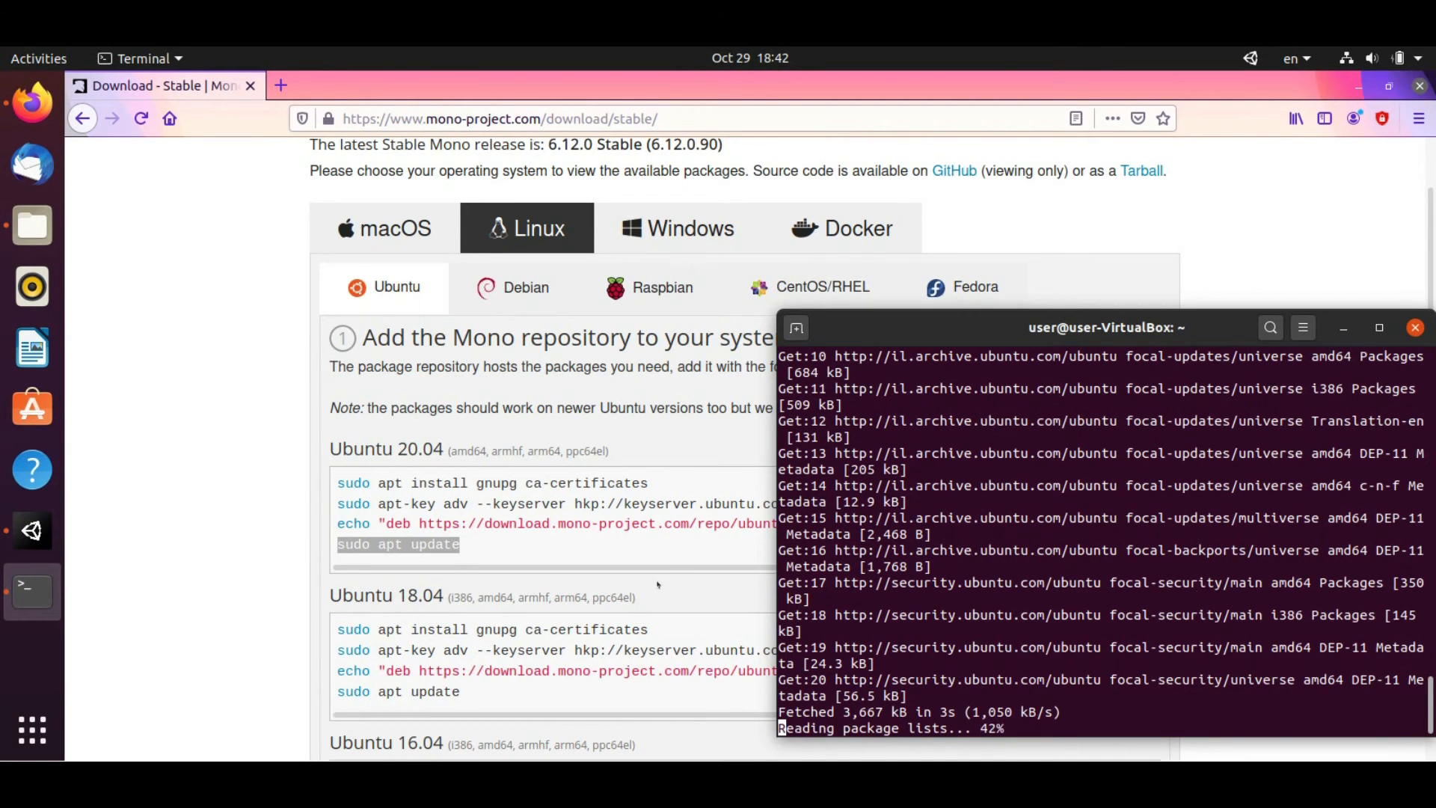
Copy and run 'sudo apt install mono-devel', answering y to install Mono
{"action": "scroll", "coordinate": [650, 563], "scroll_direction": "down", "scroll_amount": 3}
{"action": "scroll", "coordinate": [650, 562], "scroll_direction": "down", "scroll_amount": 6}
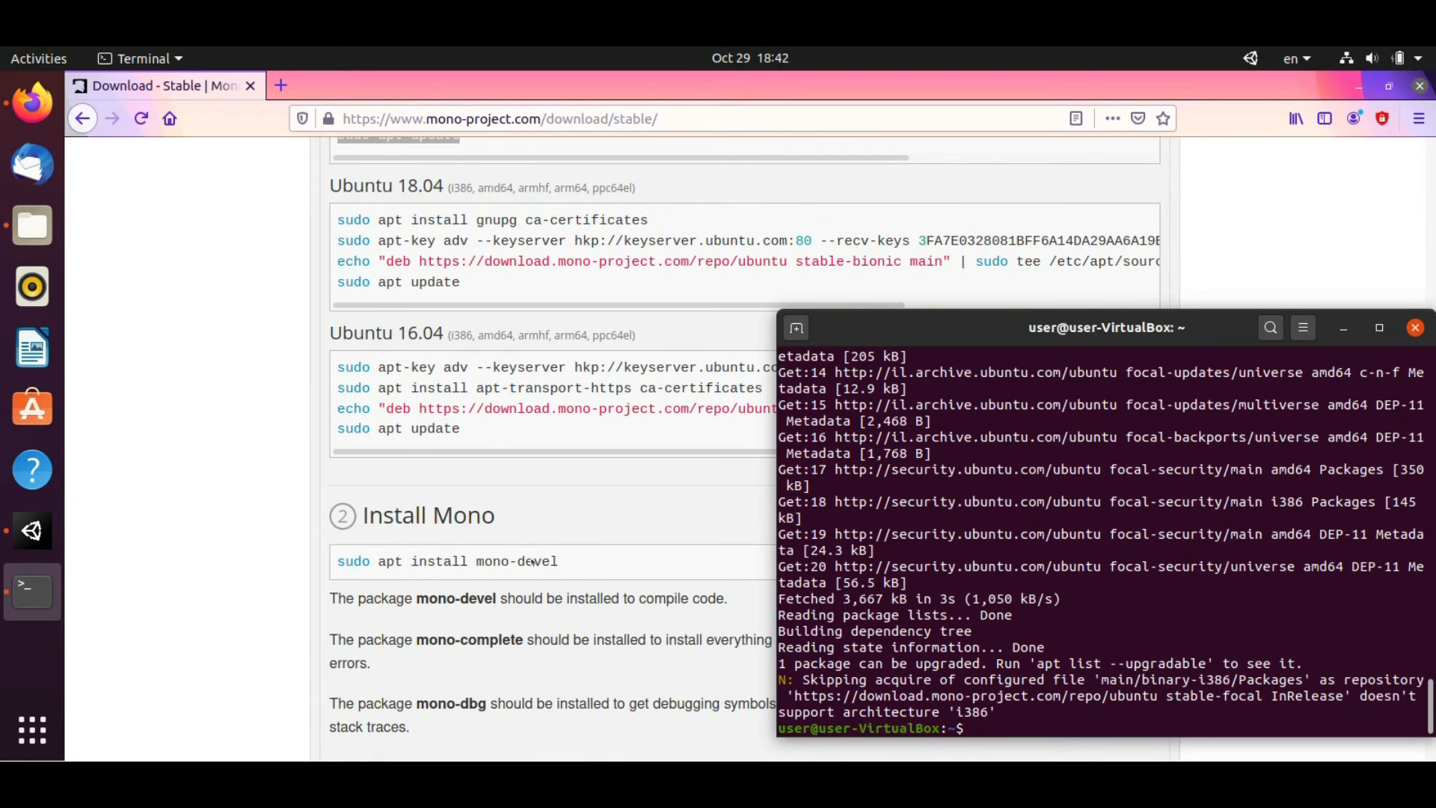
{"action": "left_click_drag", "start_coordinate": [568, 561], "coordinate": [329, 565]}
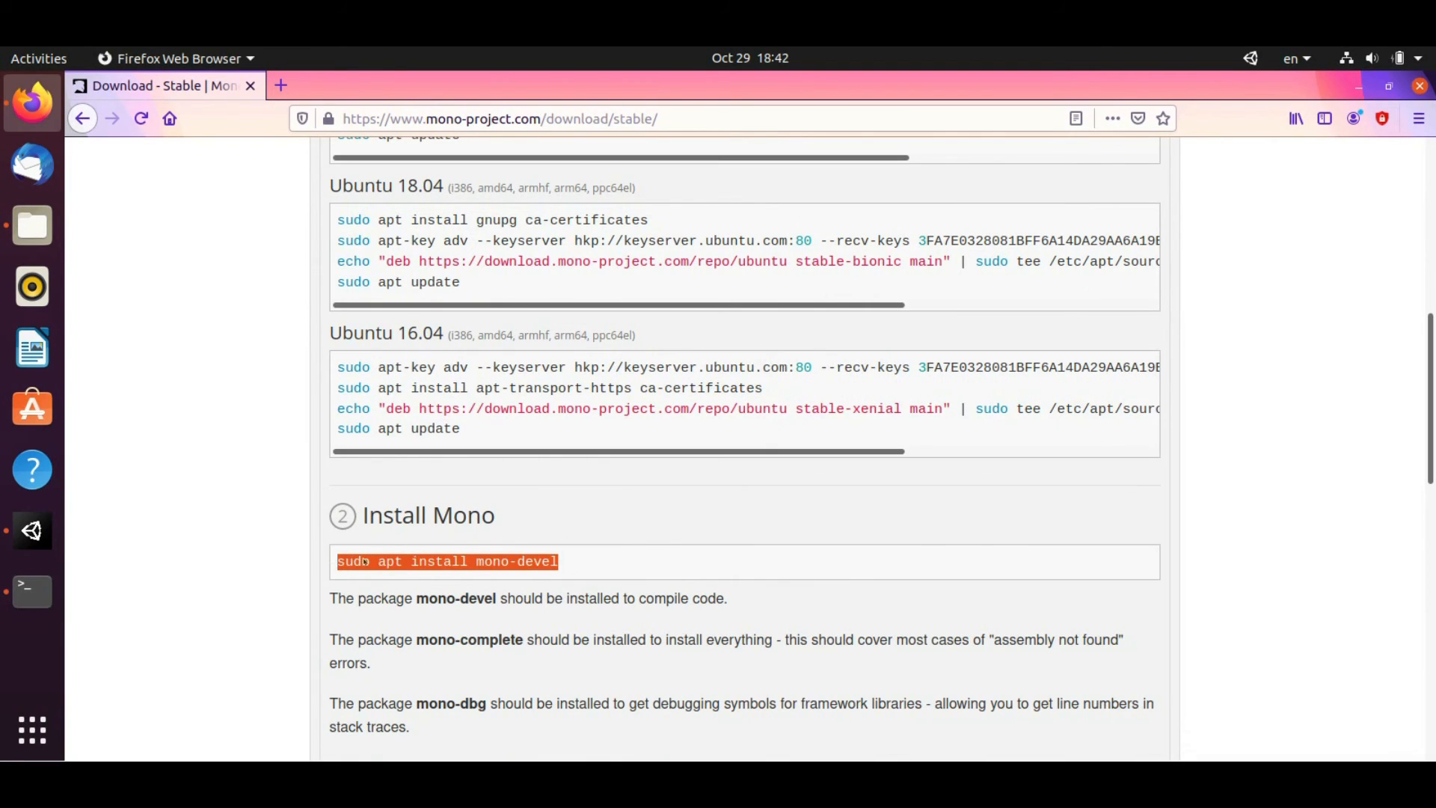
{"action": "right_click", "coordinate": [364, 561]}
{"action": "left_click", "coordinate": [464, 568]}
{"action": "key", "text": "alt+Tab"}
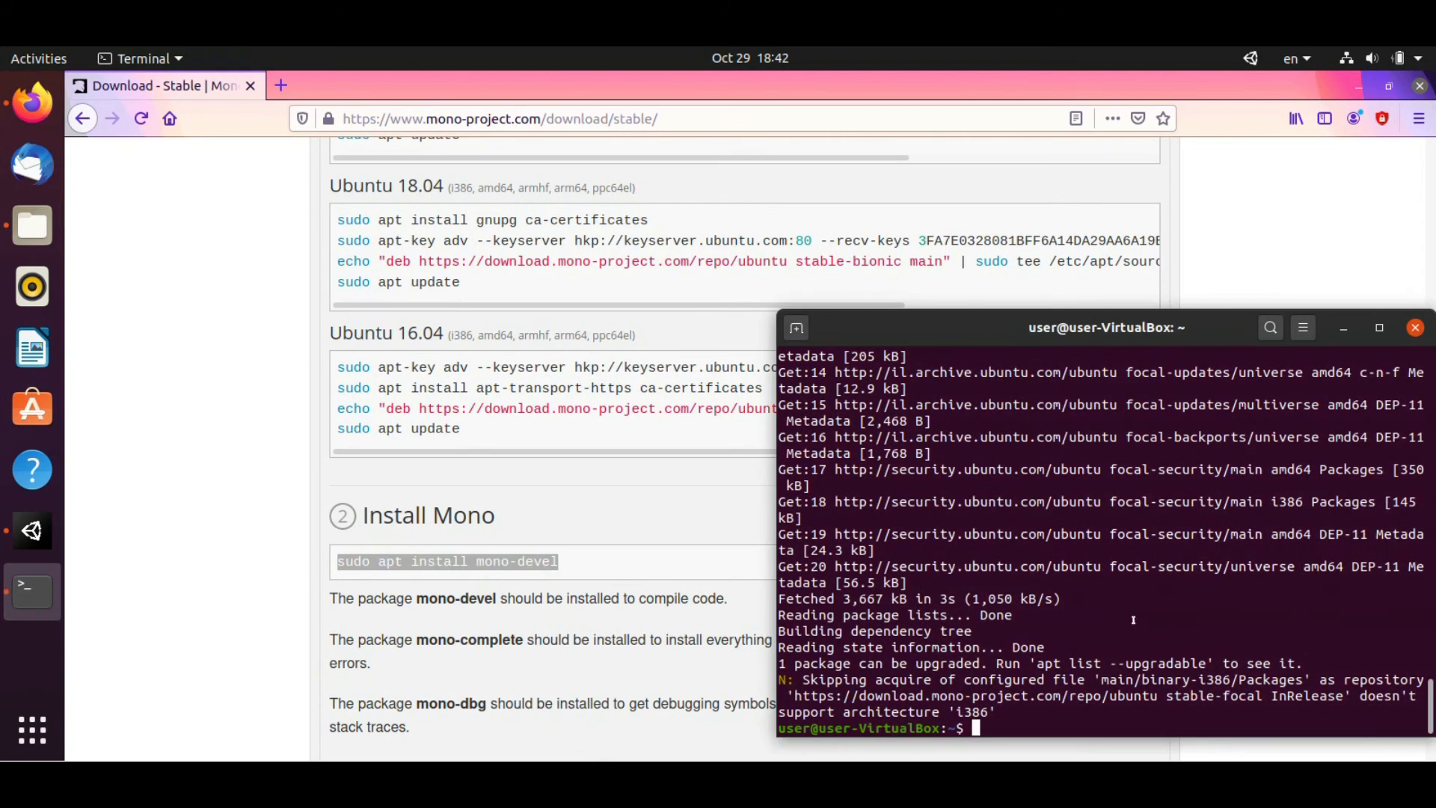
{"action": "key", "text": "ctrl+shift+v"}
{"action": "key", "text": "Return"}
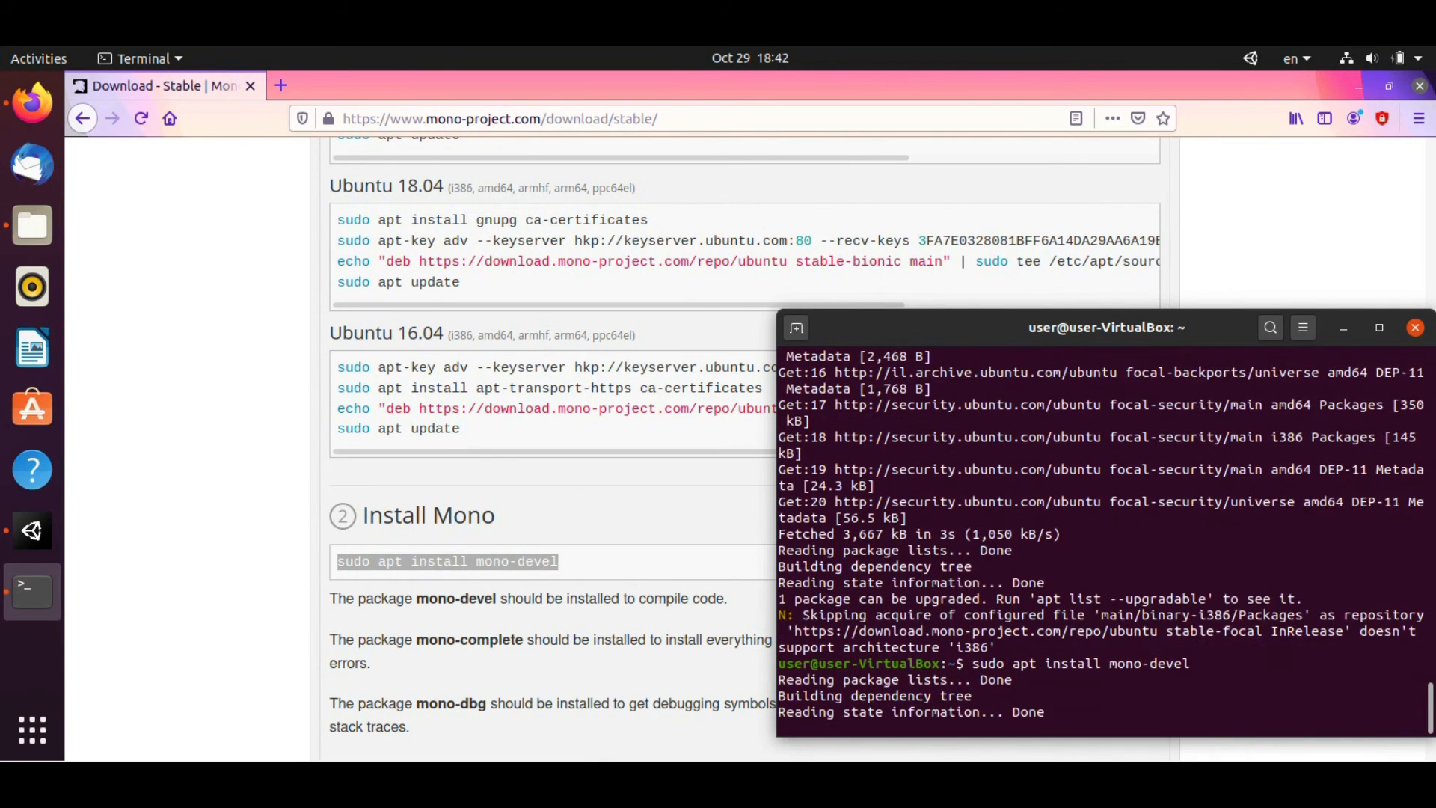
{"action": "type", "text": "y"}
{"action": "key", "text": "Return"}
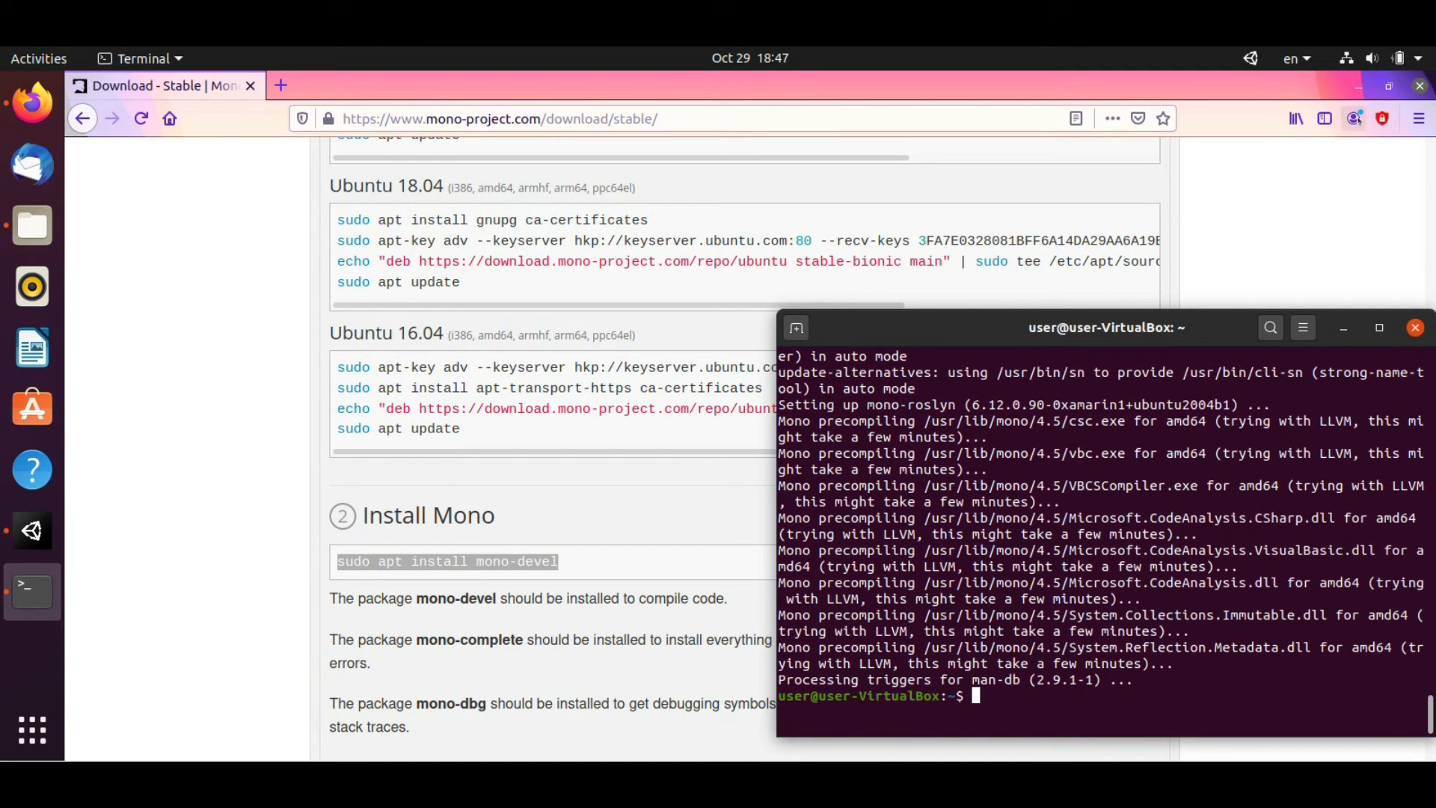
Close Firefox and minimise Terminal to reveal the Unity editor
{"action": "left_click", "coordinate": [1420, 86]}
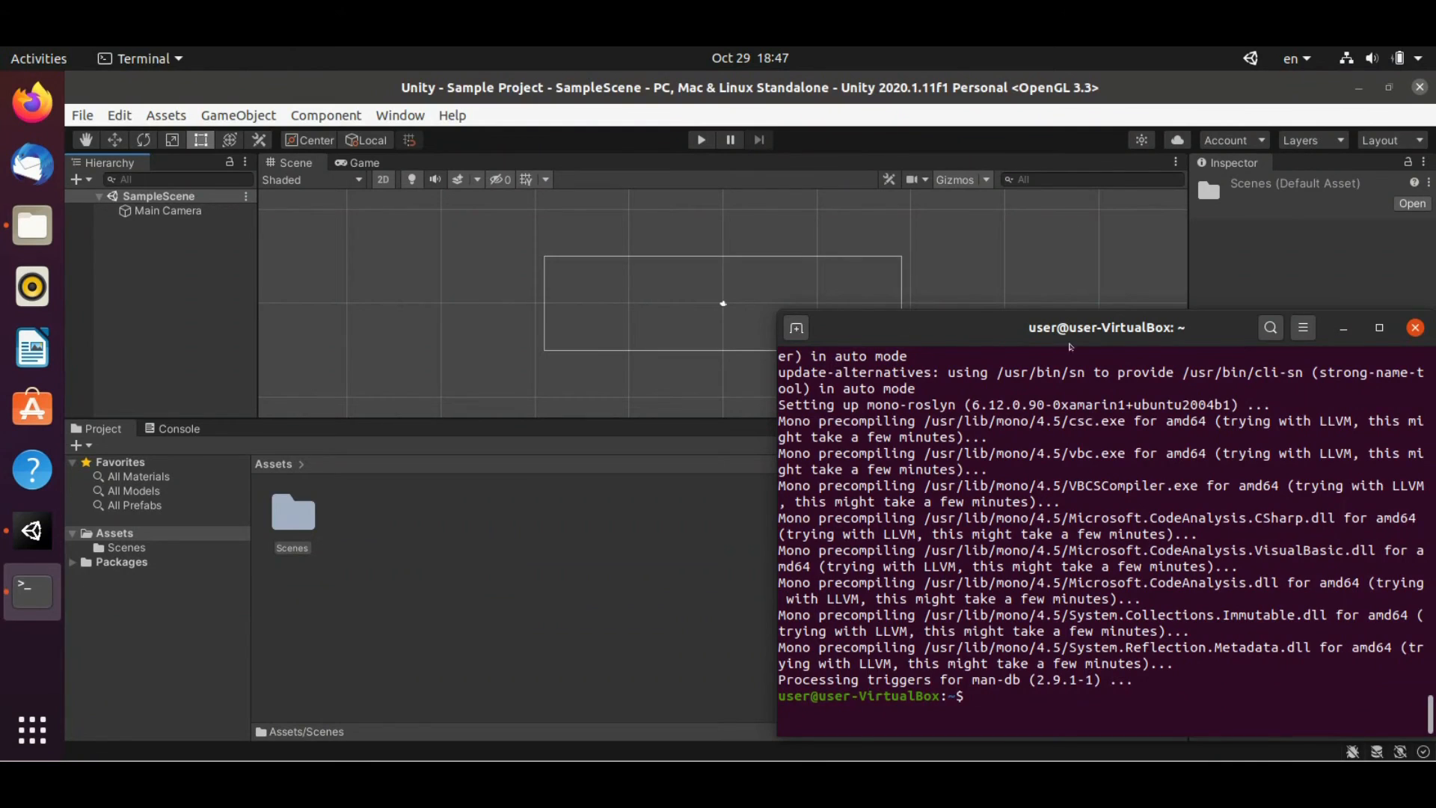
{"action": "left_click_drag", "start_coordinate": [1217, 325], "coordinate": [1015, 342]}
{"action": "left_click", "coordinate": [1140, 345]}
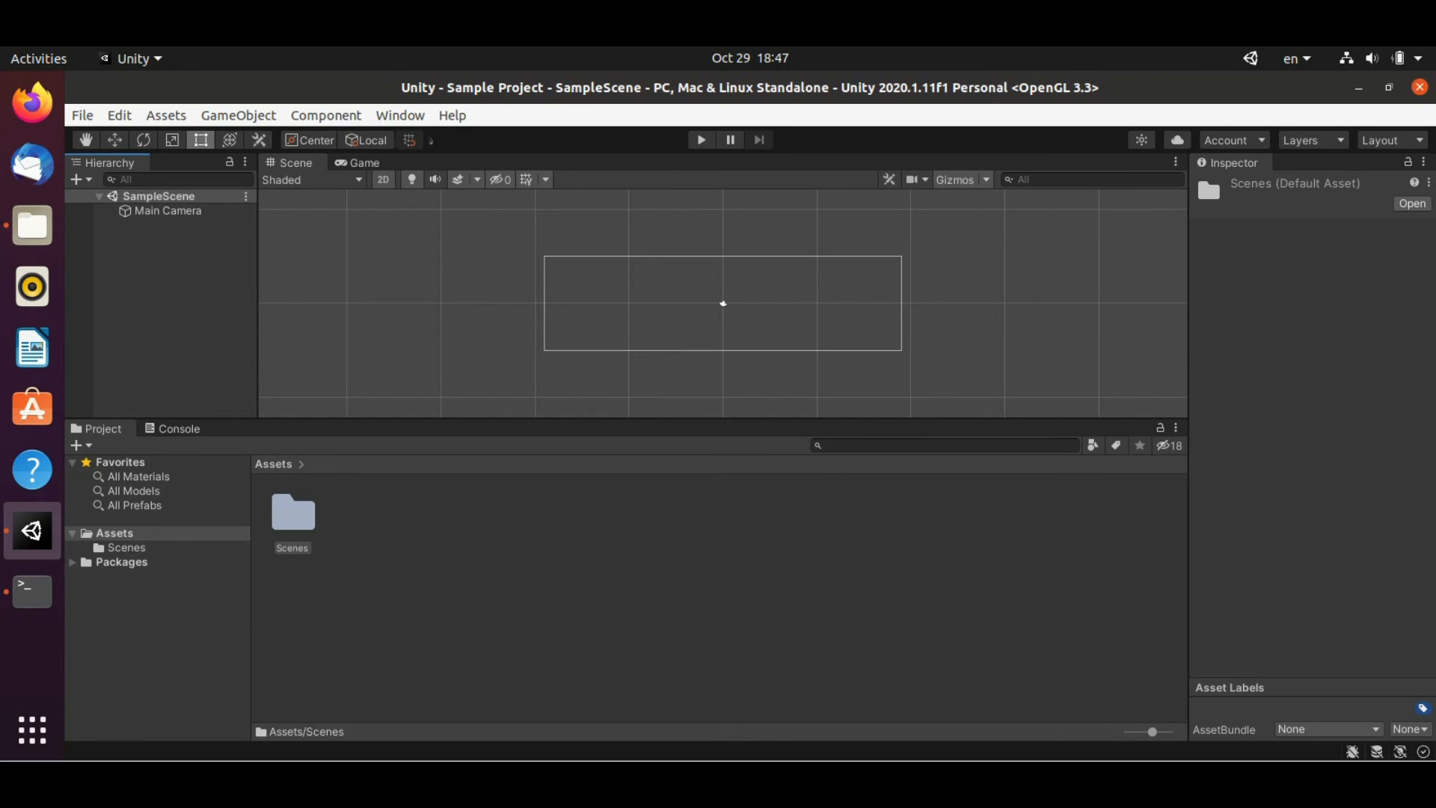
Open Preferences > External Tools and browse for a script editor, then cancel the chooser
{"action": "left_click", "coordinate": [128, 115]}
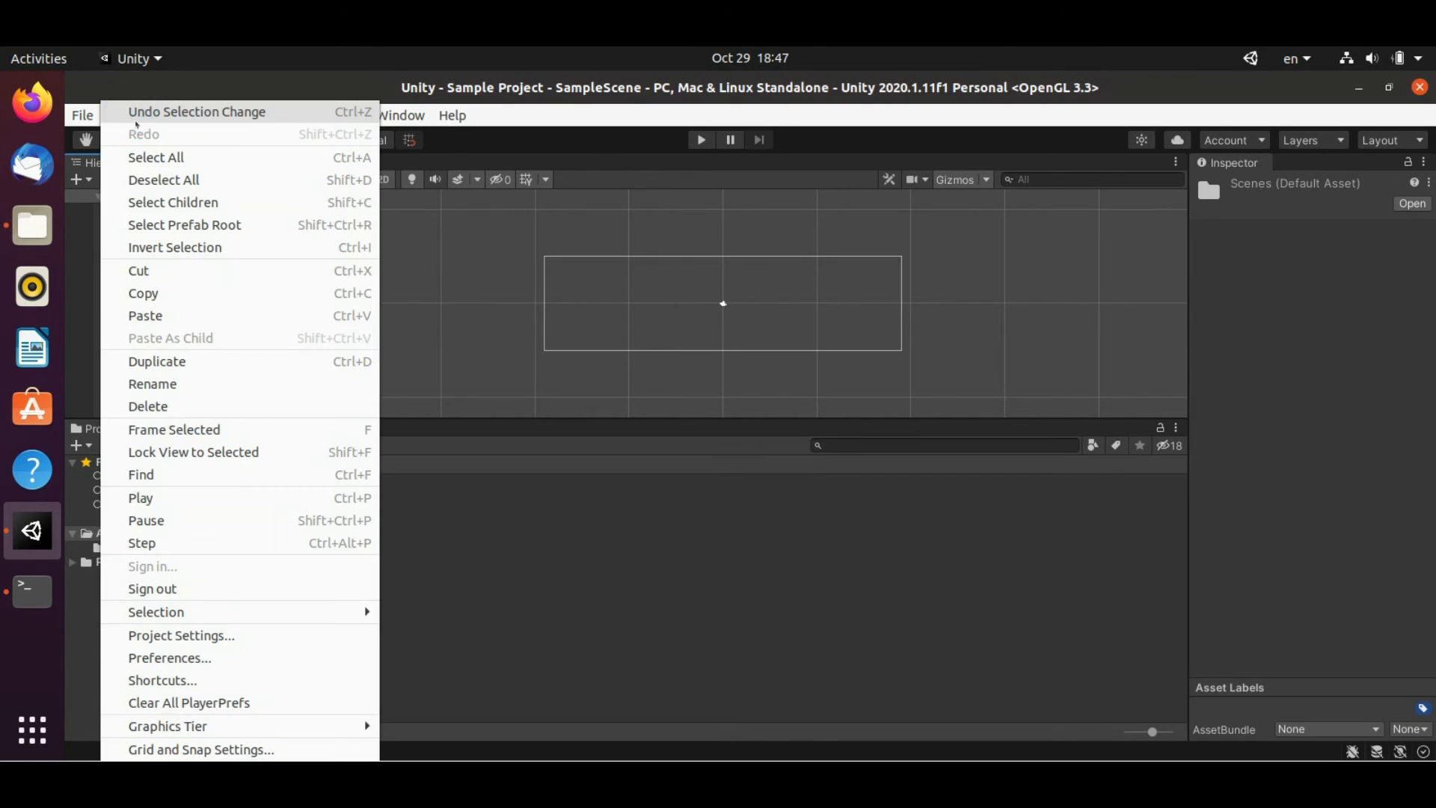
{"action": "left_click", "coordinate": [157, 655]}
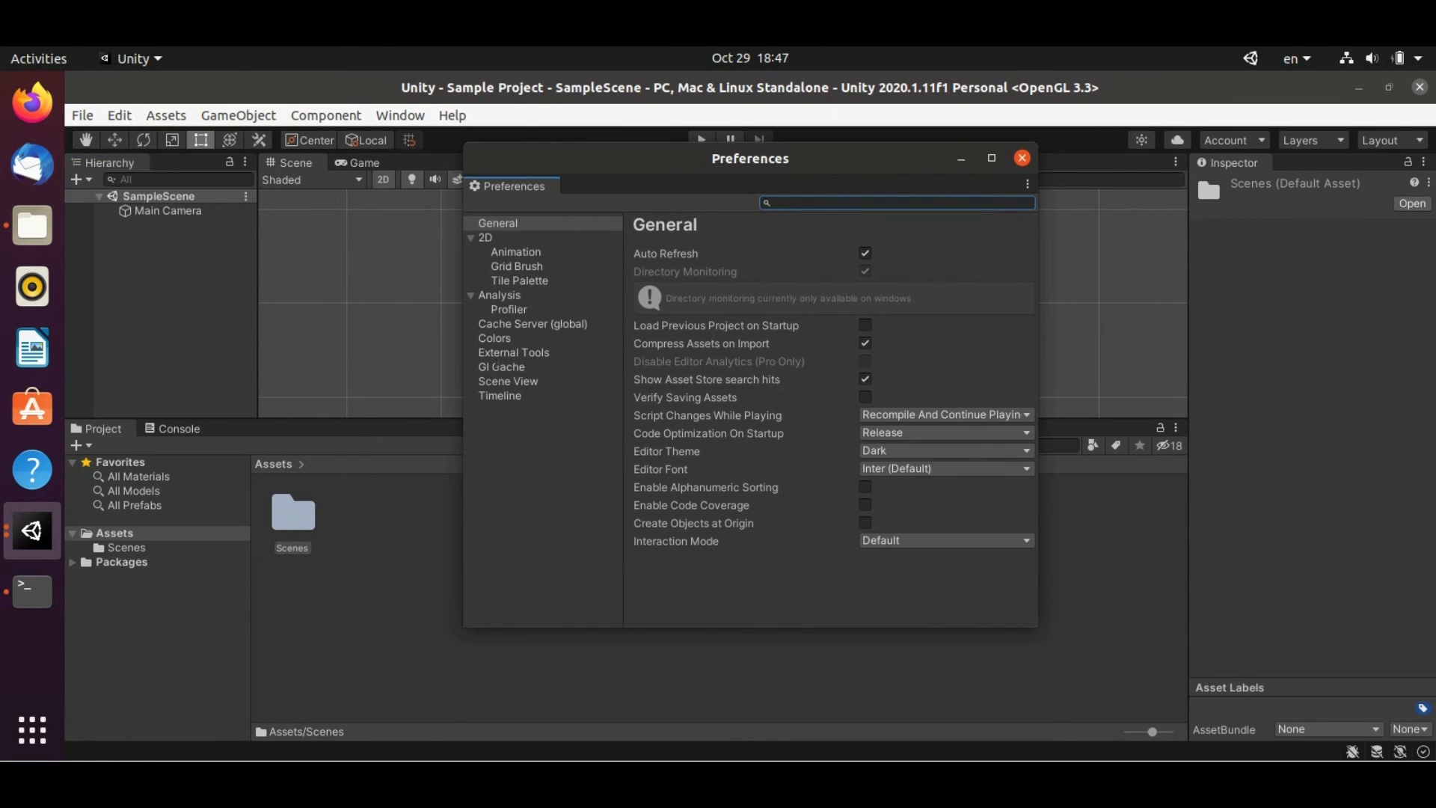
{"action": "left_click", "coordinate": [494, 366]}
{"action": "left_click", "coordinate": [500, 353]}
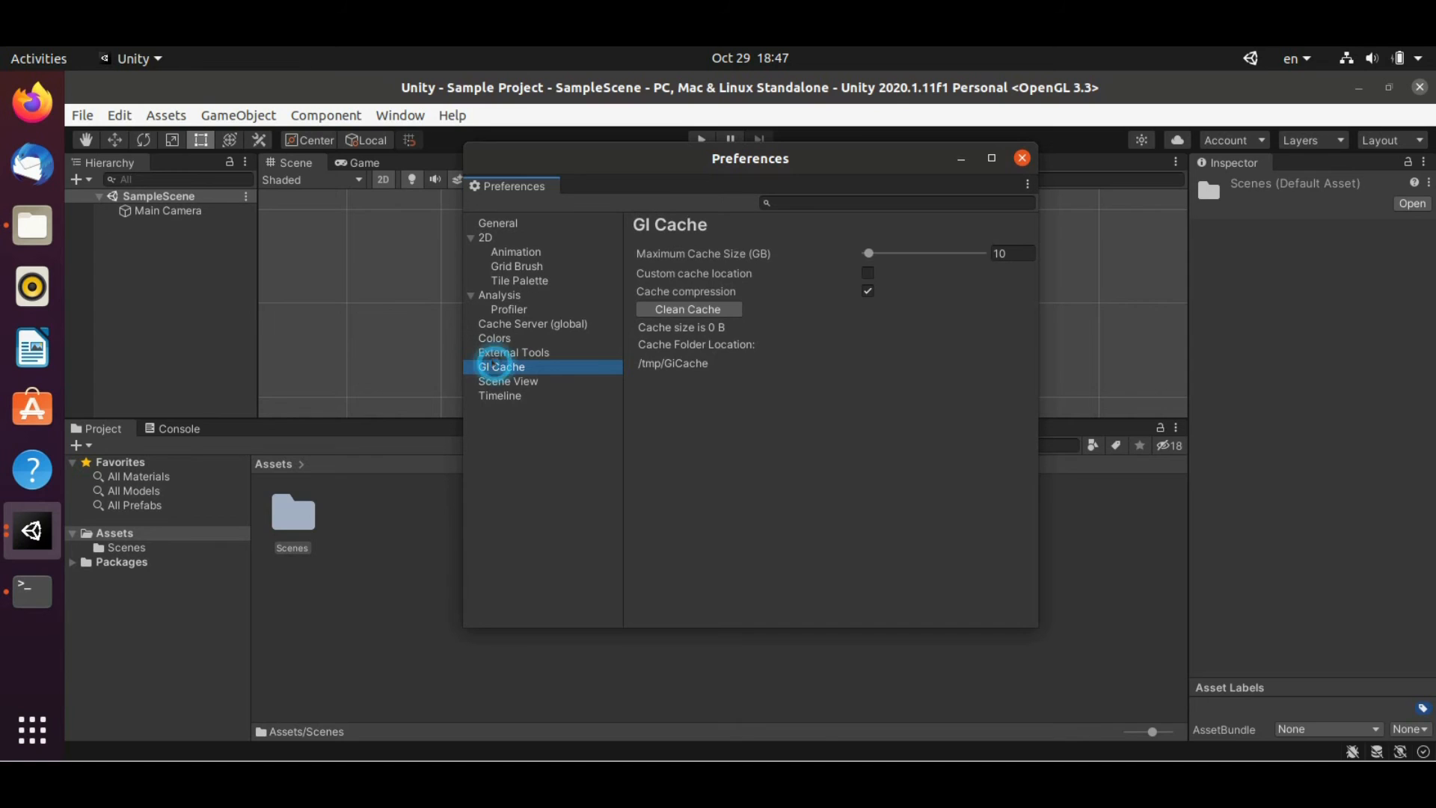
{"action": "left_click", "coordinate": [902, 251]}
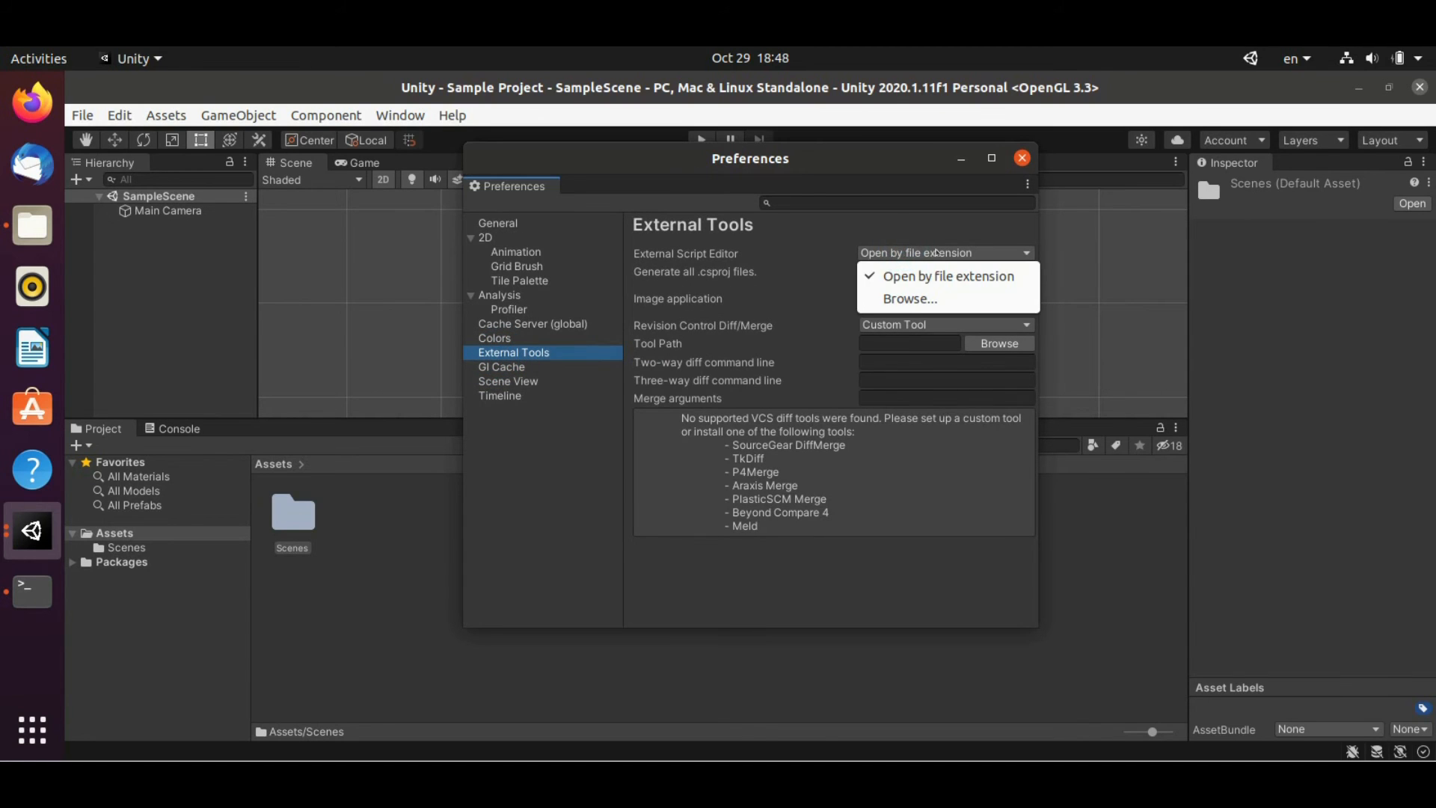
{"action": "left_click", "coordinate": [868, 297]}
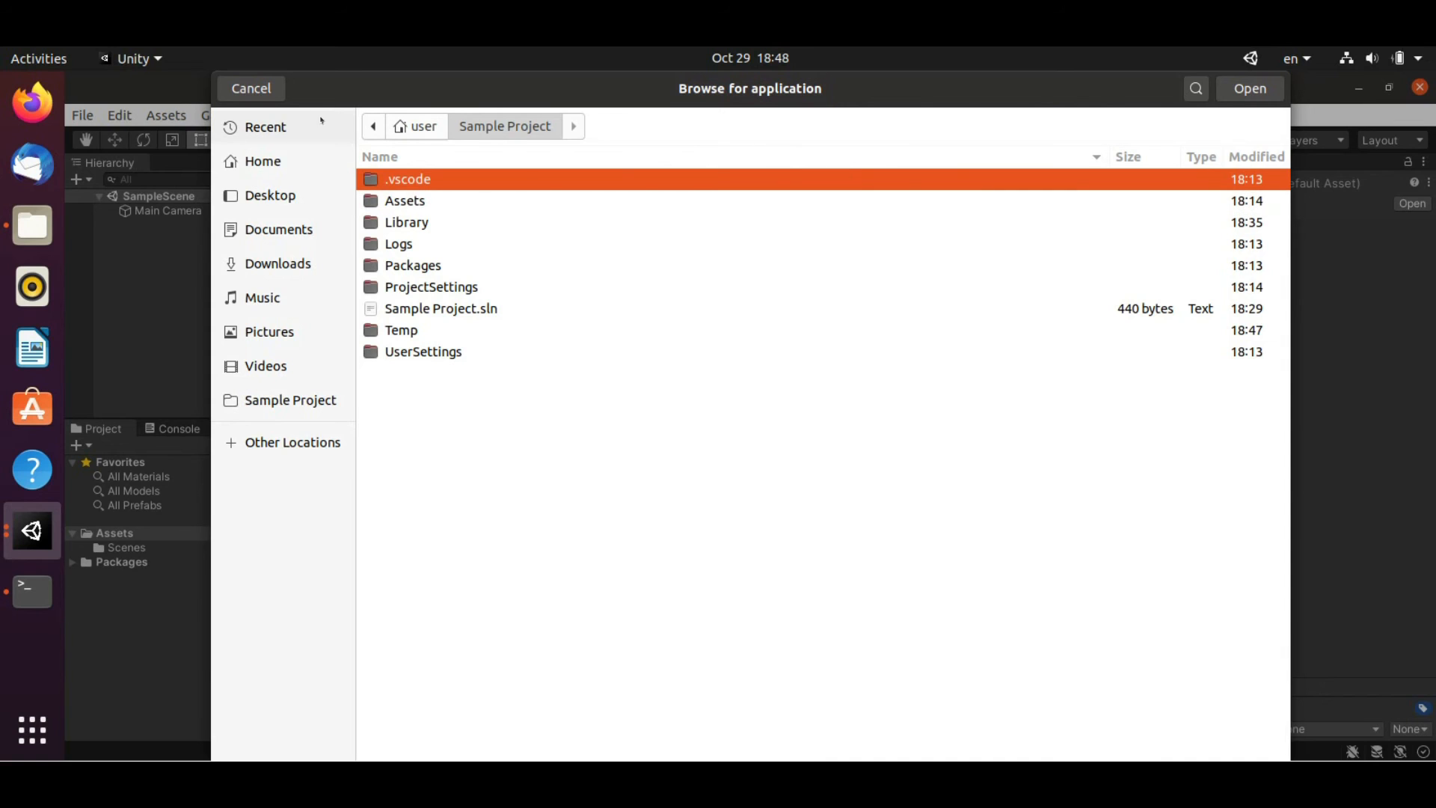
{"action": "left_click", "coordinate": [250, 88]}
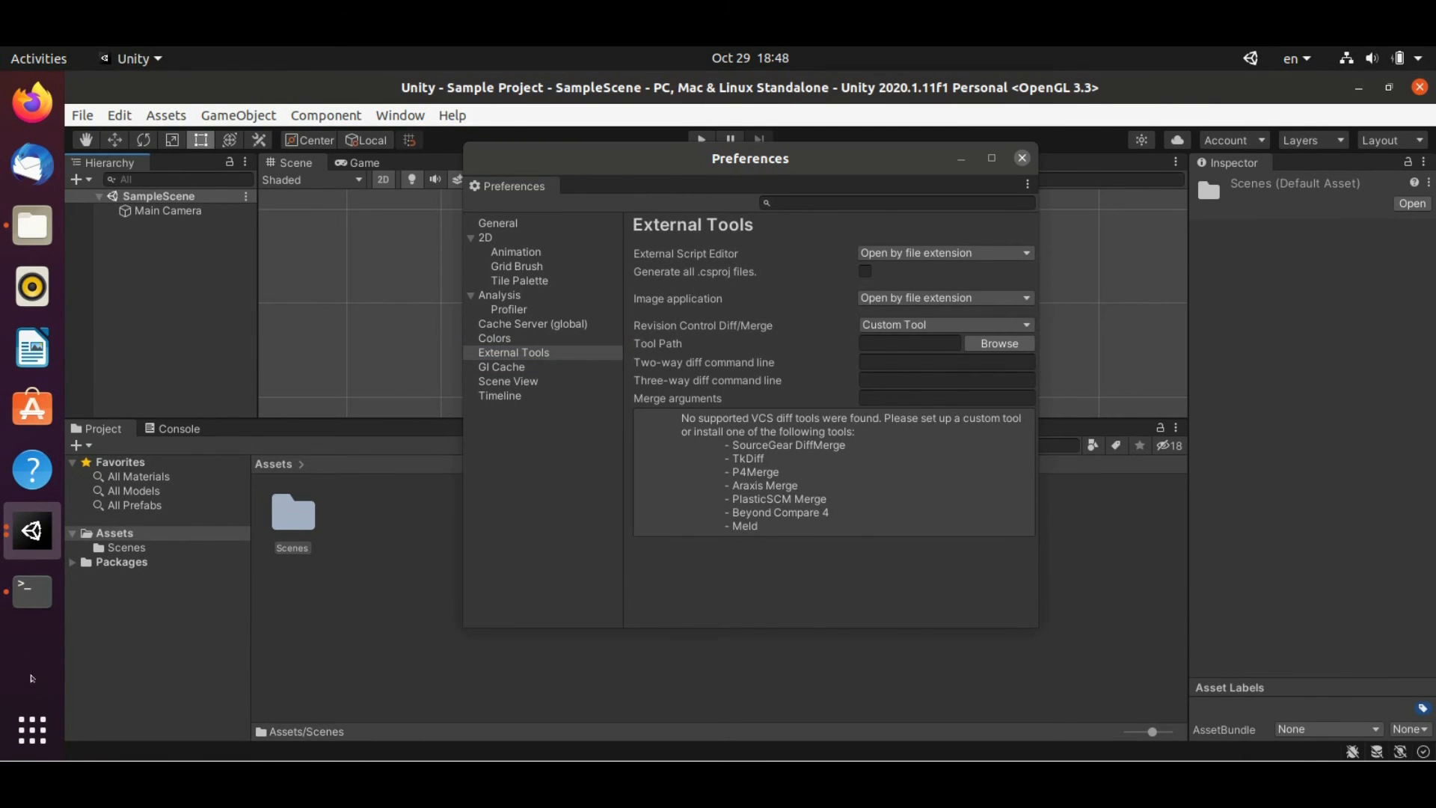
{"action": "left_click", "coordinate": [32, 591]}
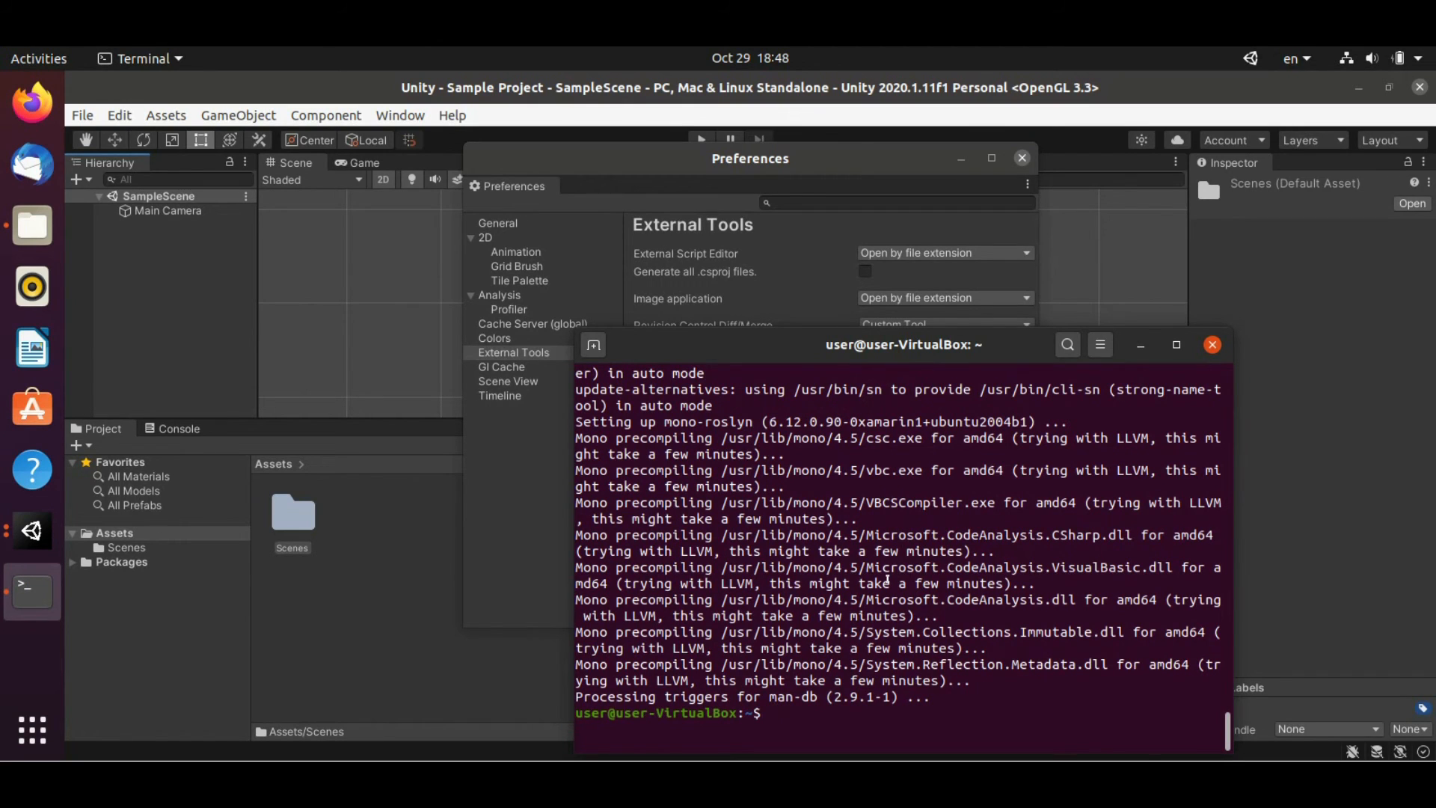
Launch VS Code with 'code' from Terminal, then close it
{"action": "type", "text": "code"}
{"action": "key", "text": "Return"}
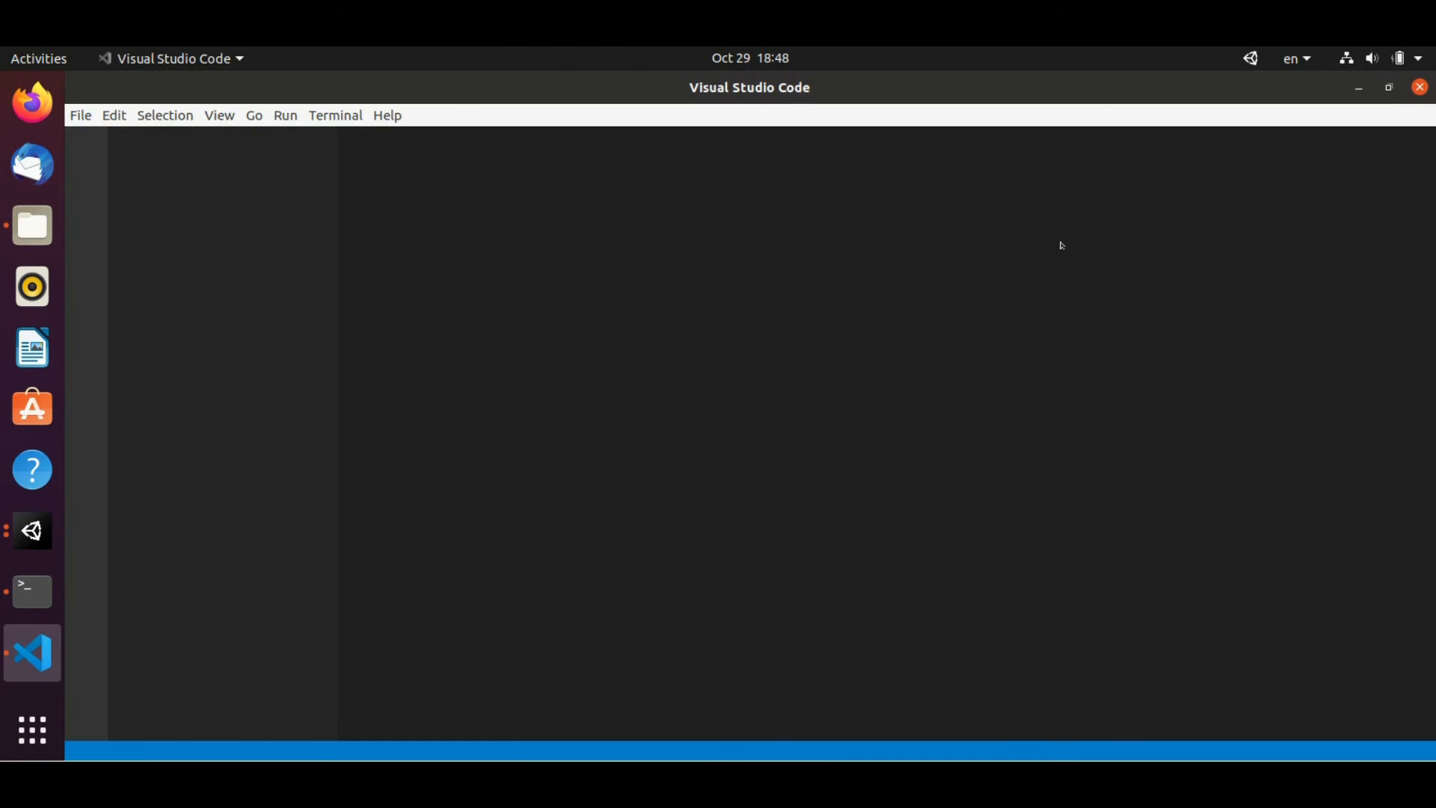
{"action": "left_click", "coordinate": [1419, 87]}
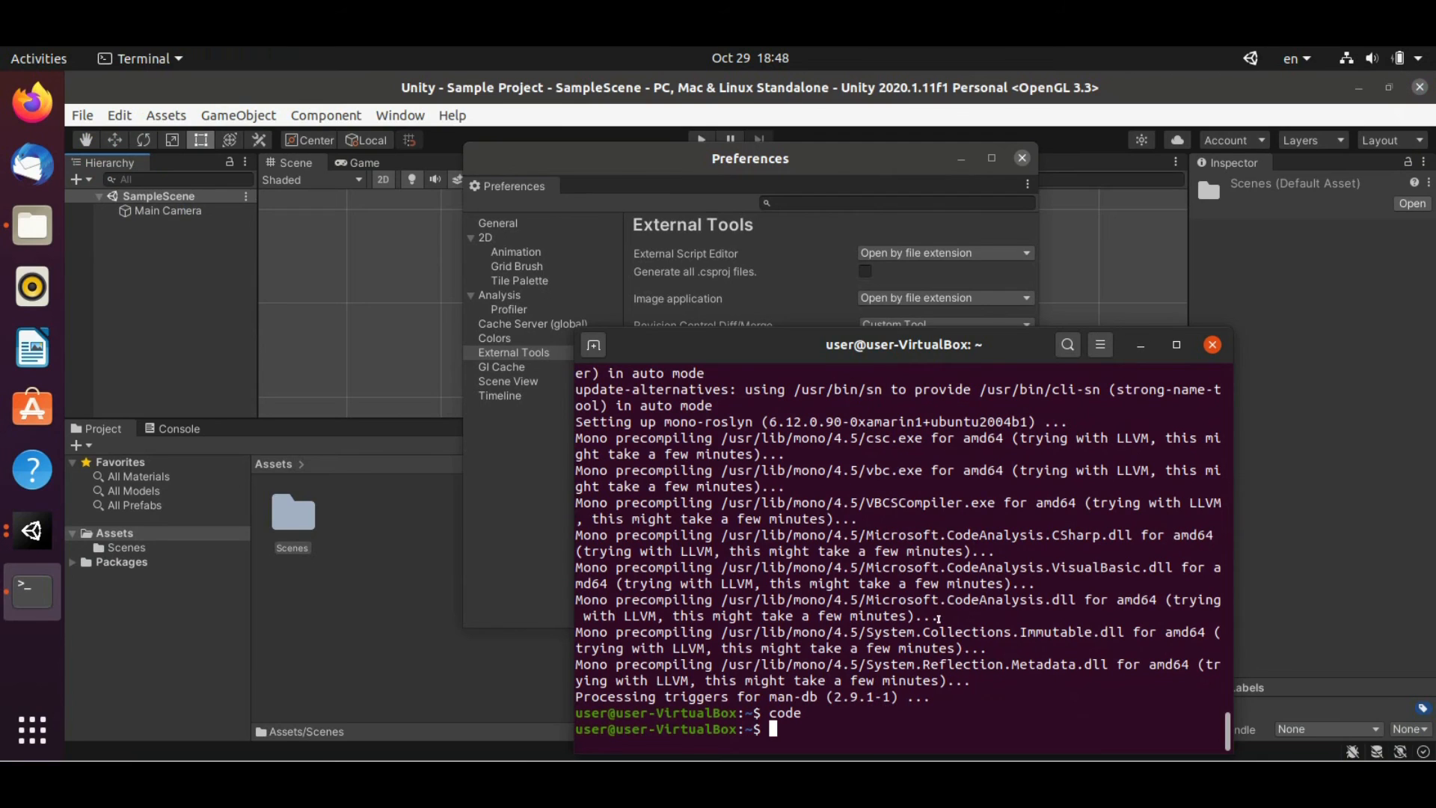
Run 'which code' to find VS Code's path, /snap/bin/code
{"action": "type", "text": "which code"}
{"action": "key", "text": "Return"}
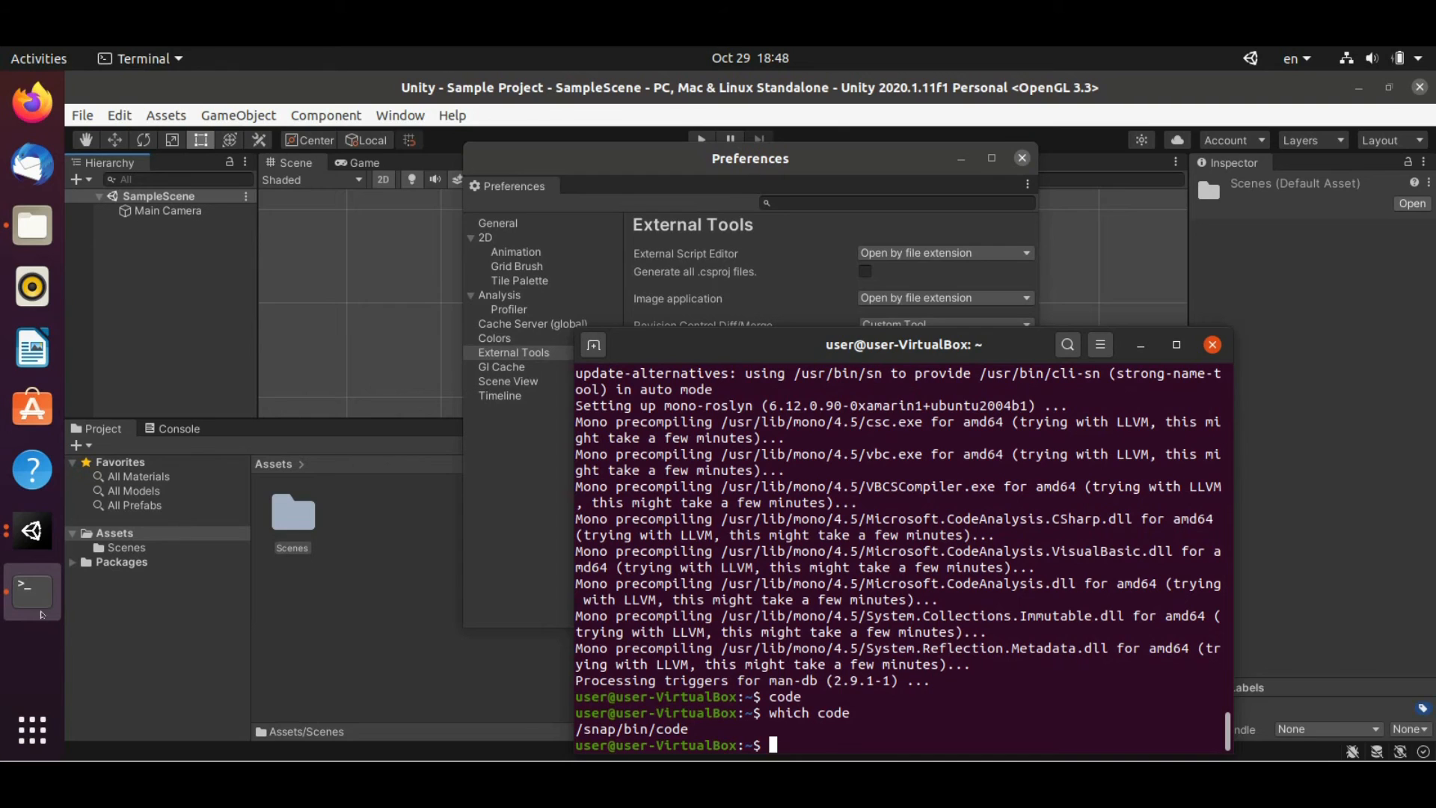
{"action": "left_click", "coordinate": [32, 530]}
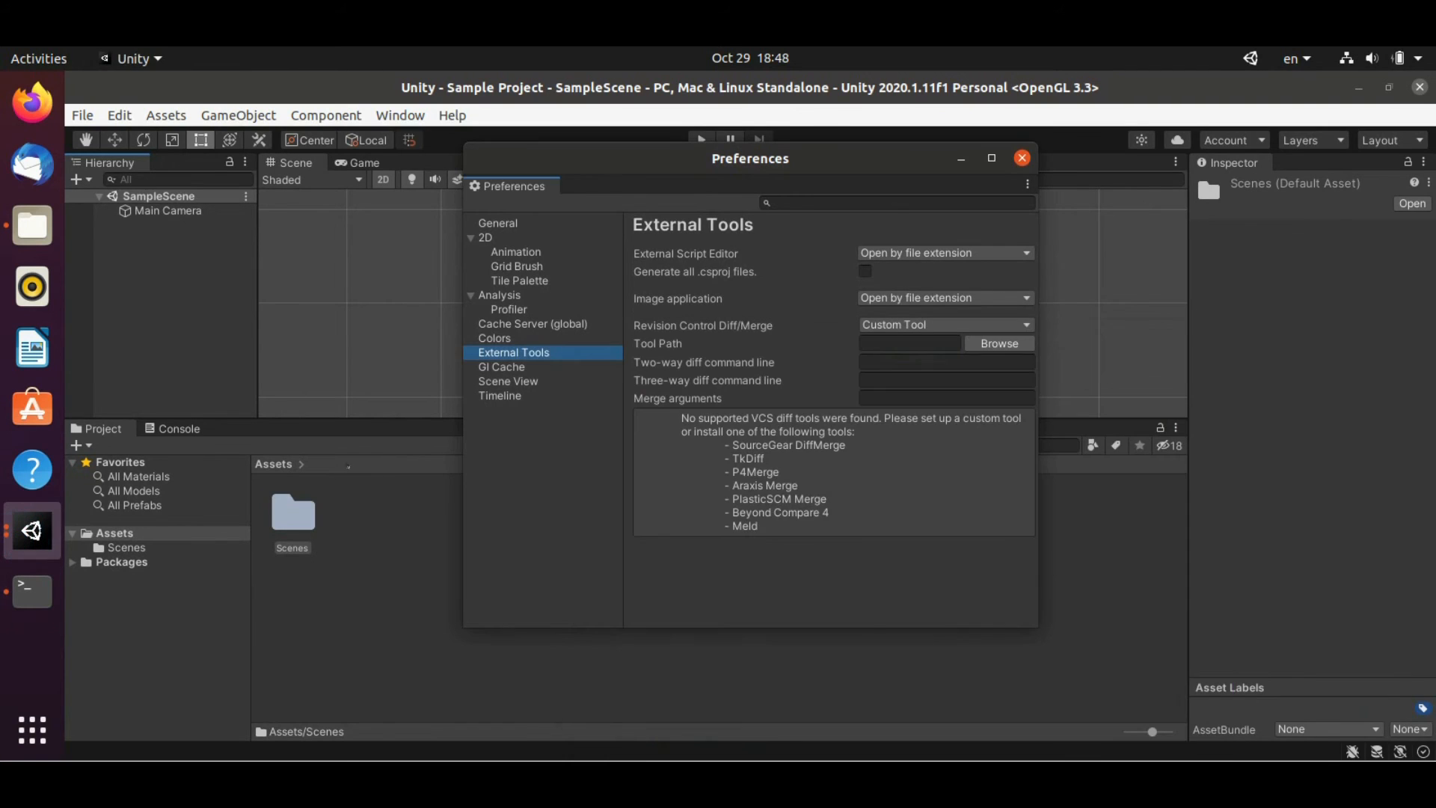
Set the External Script Editor to /snap/bin/code via Browse, then close Preferences
{"action": "left_click", "coordinate": [939, 252]}
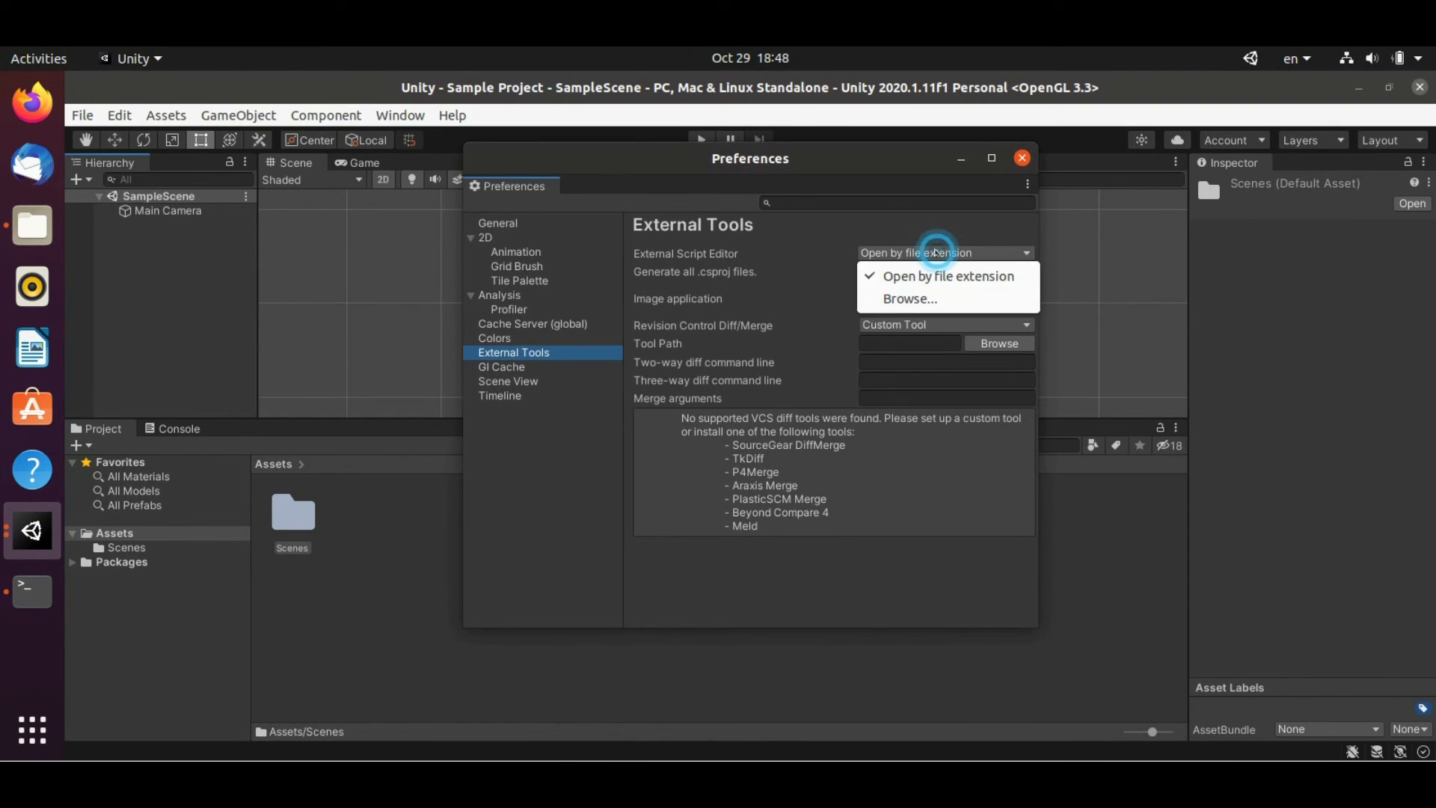
{"action": "left_click", "coordinate": [903, 298]}
{"action": "left_click", "coordinate": [373, 126]}
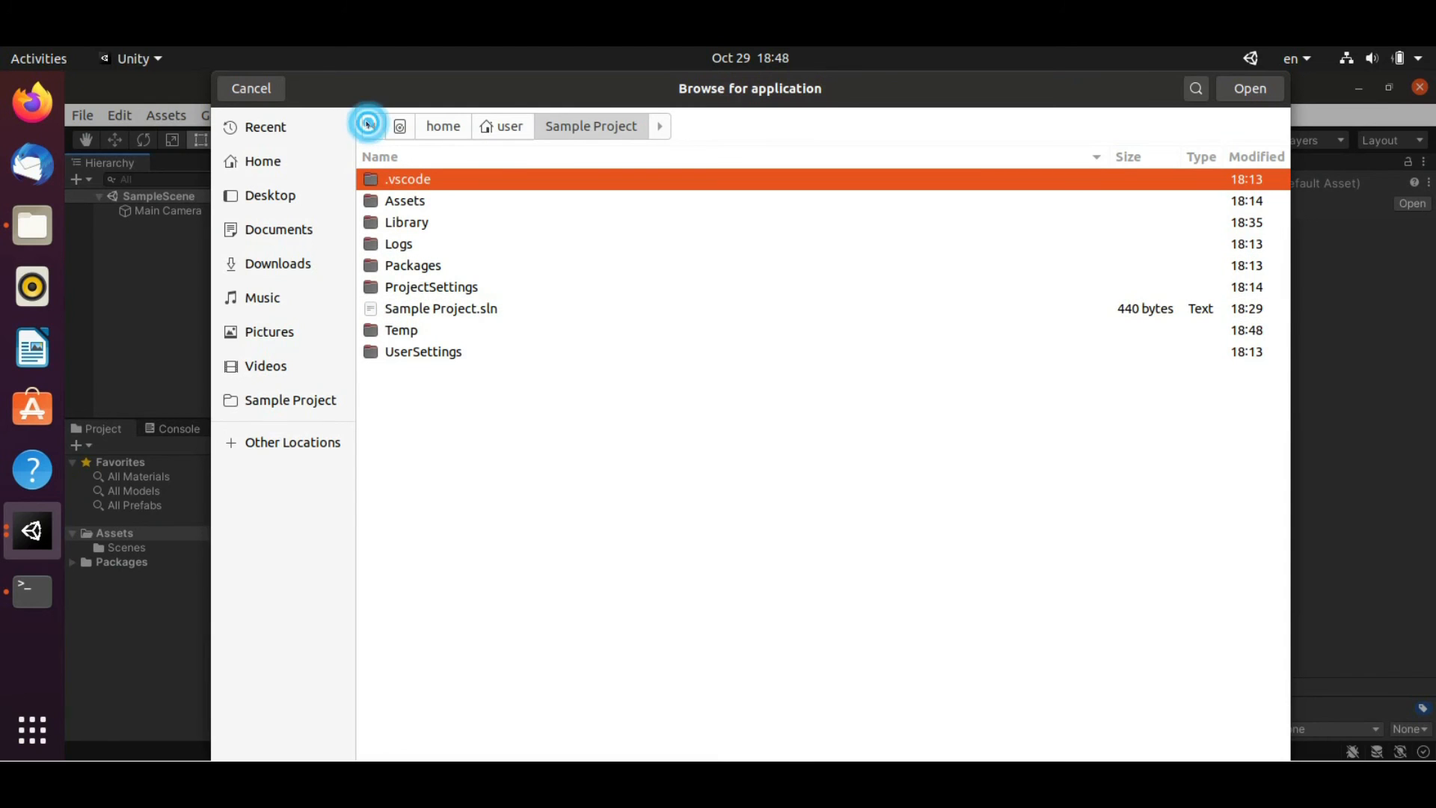
{"action": "left_click", "coordinate": [400, 126]}
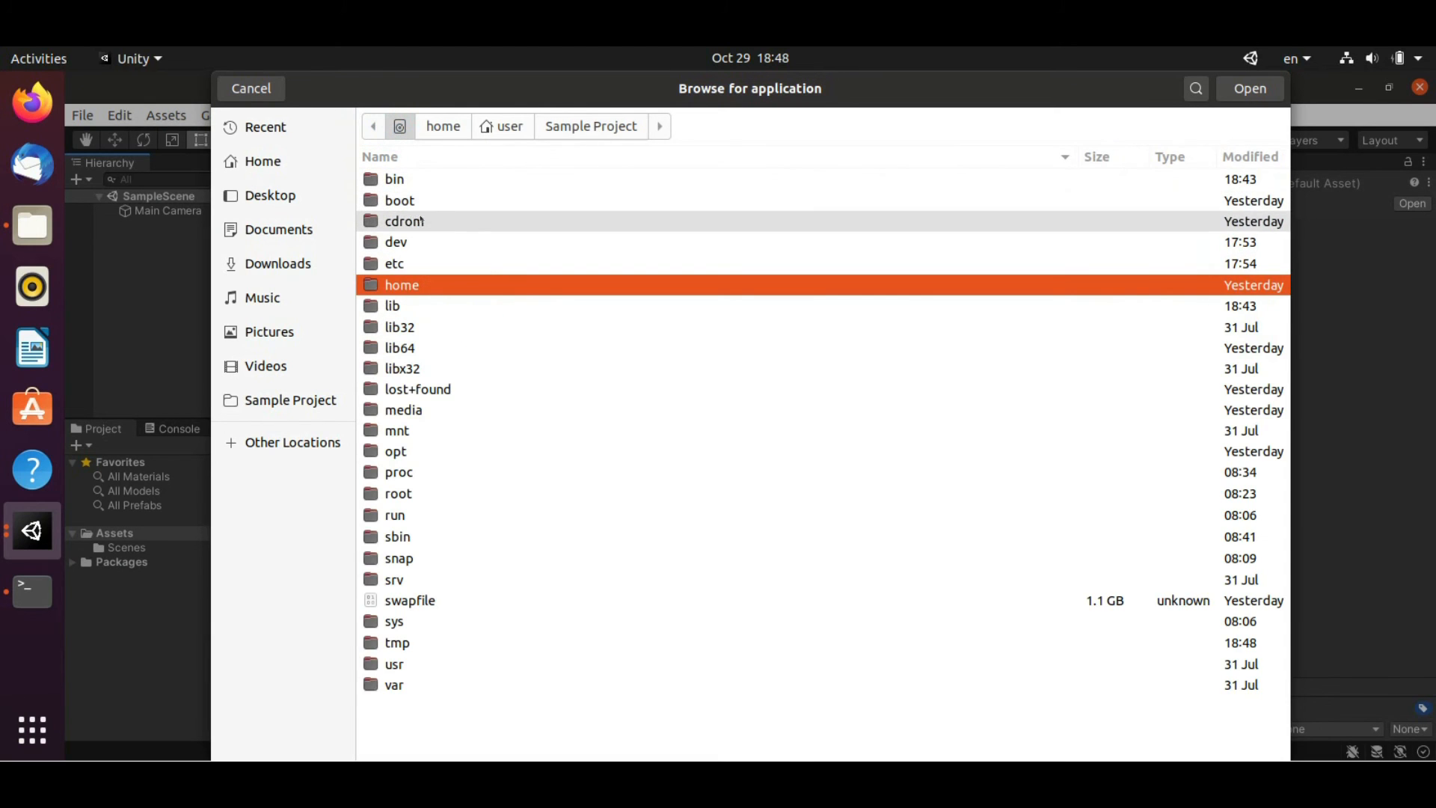
{"action": "double_click", "coordinate": [418, 558]}
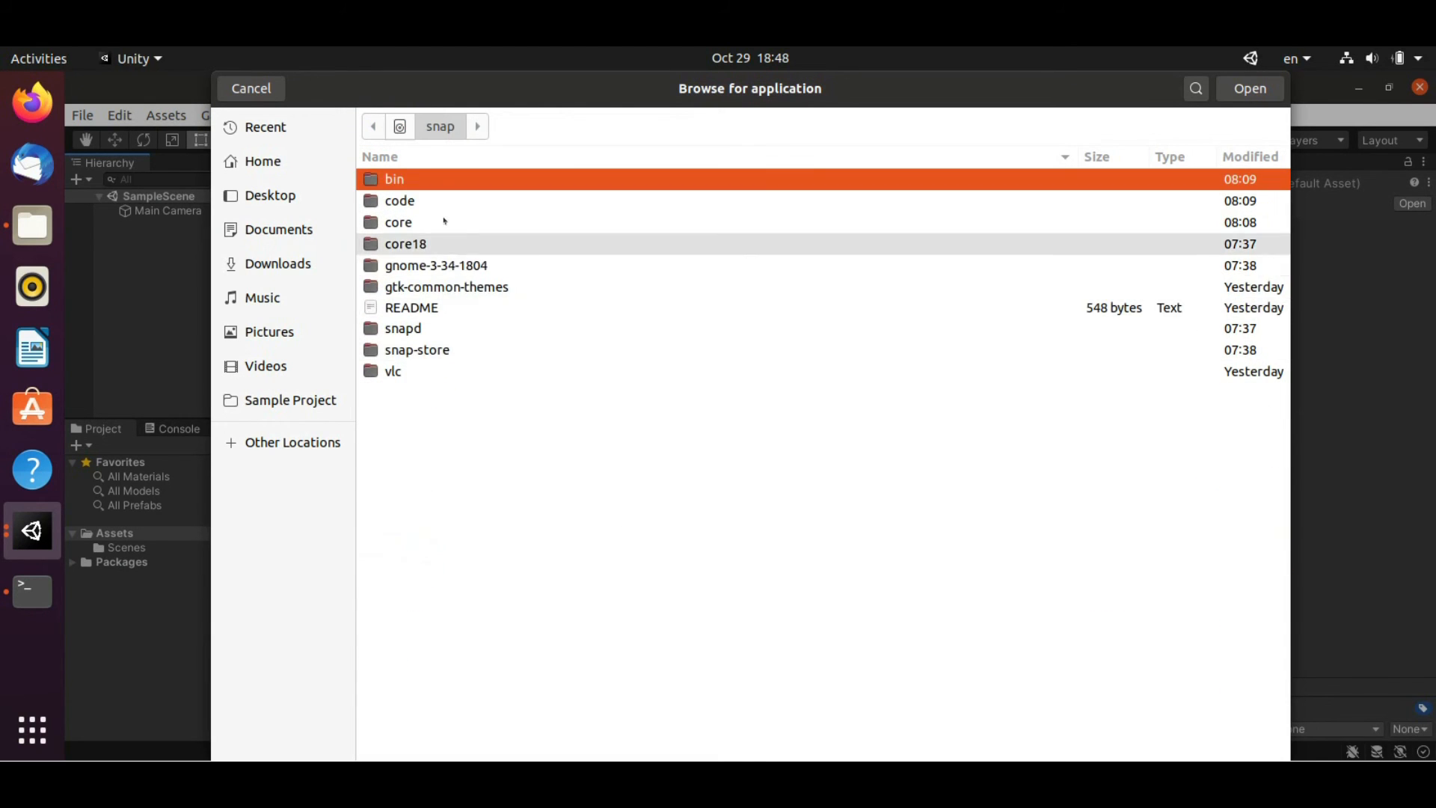
{"action": "double_click", "coordinate": [441, 178]}
{"action": "double_click", "coordinate": [430, 178]}
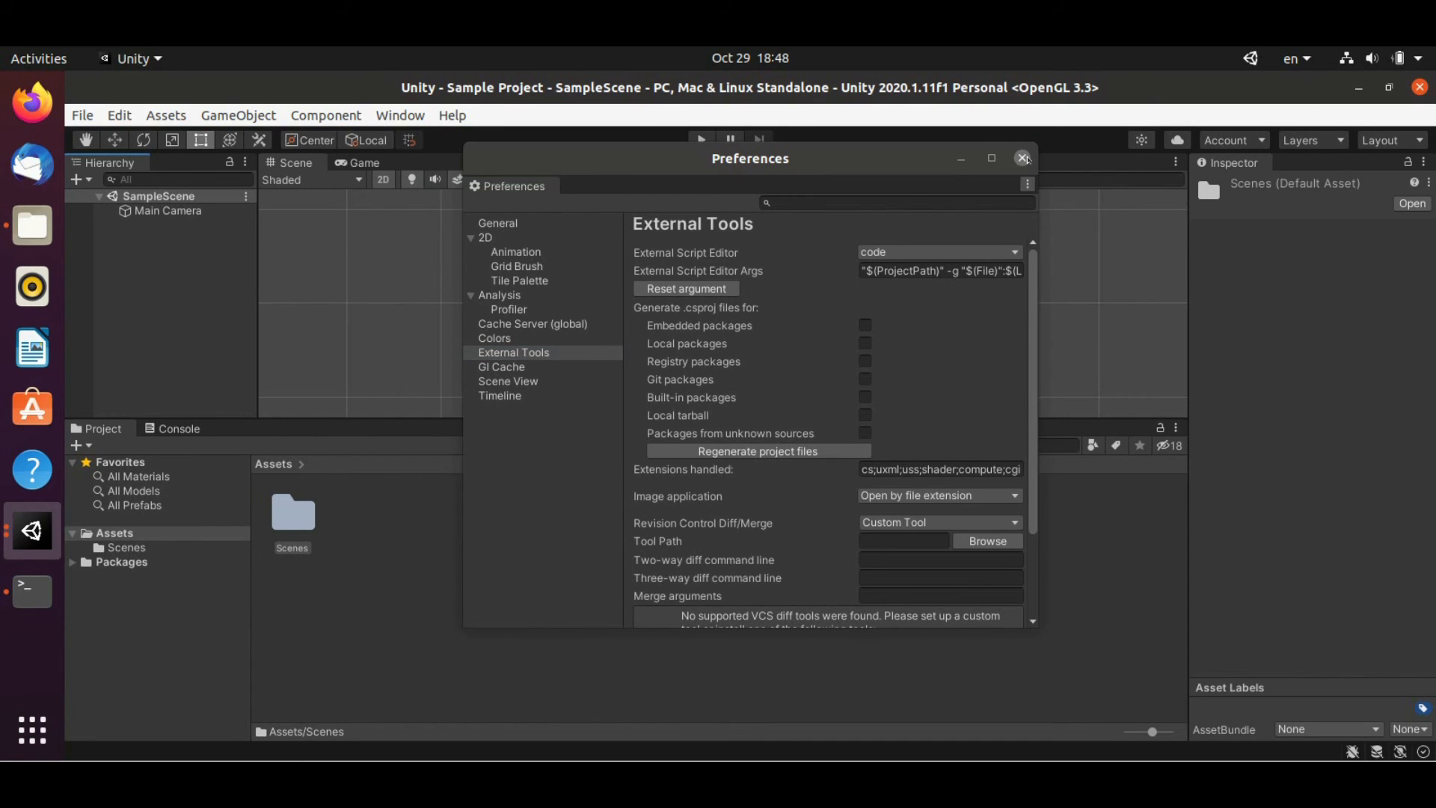
{"action": "left_click", "coordinate": [1022, 157]}
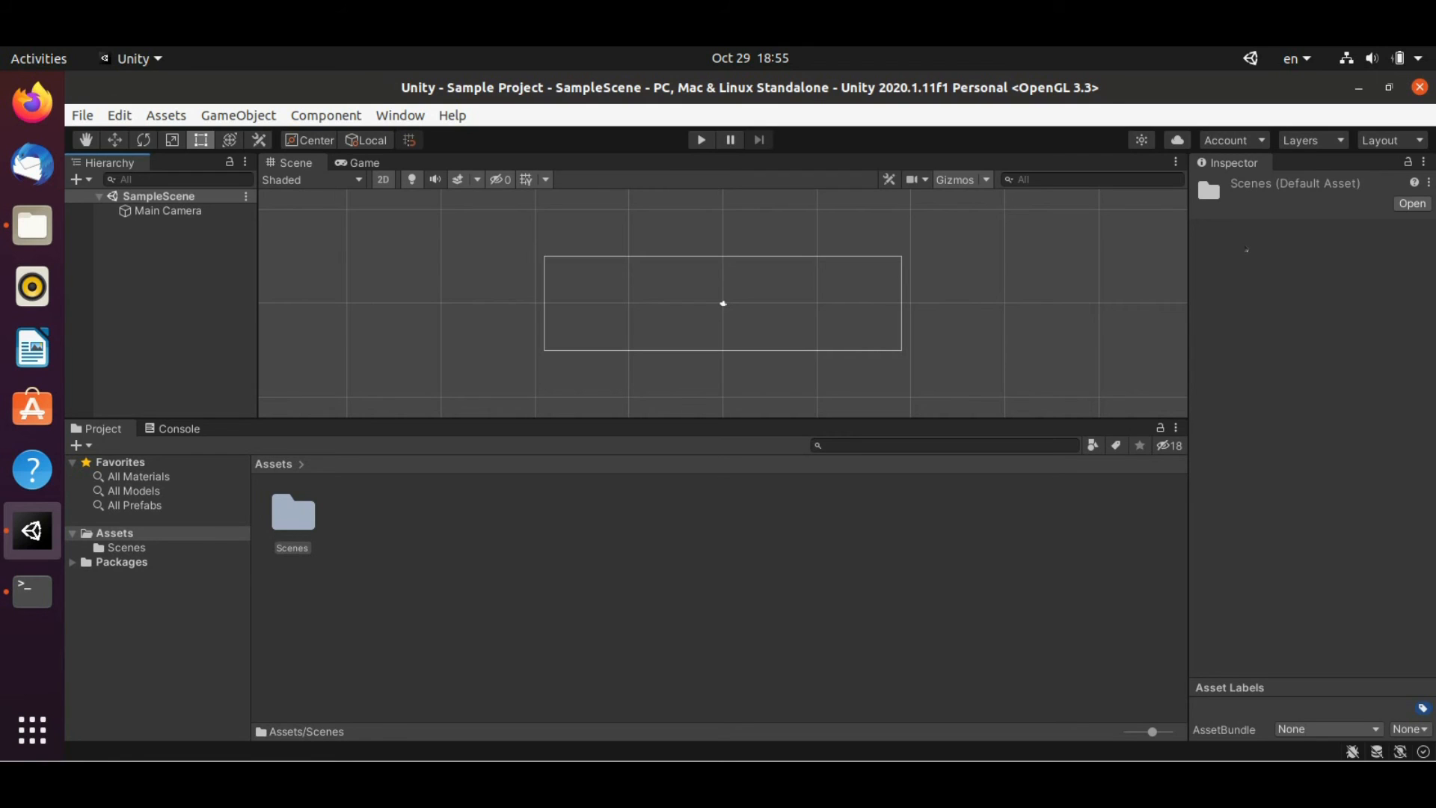
Search Firefox for 'free game art 2d' and open gameart2d.com's Santa Claus free sprite page
{"action": "left_click", "coordinate": [32, 103]}
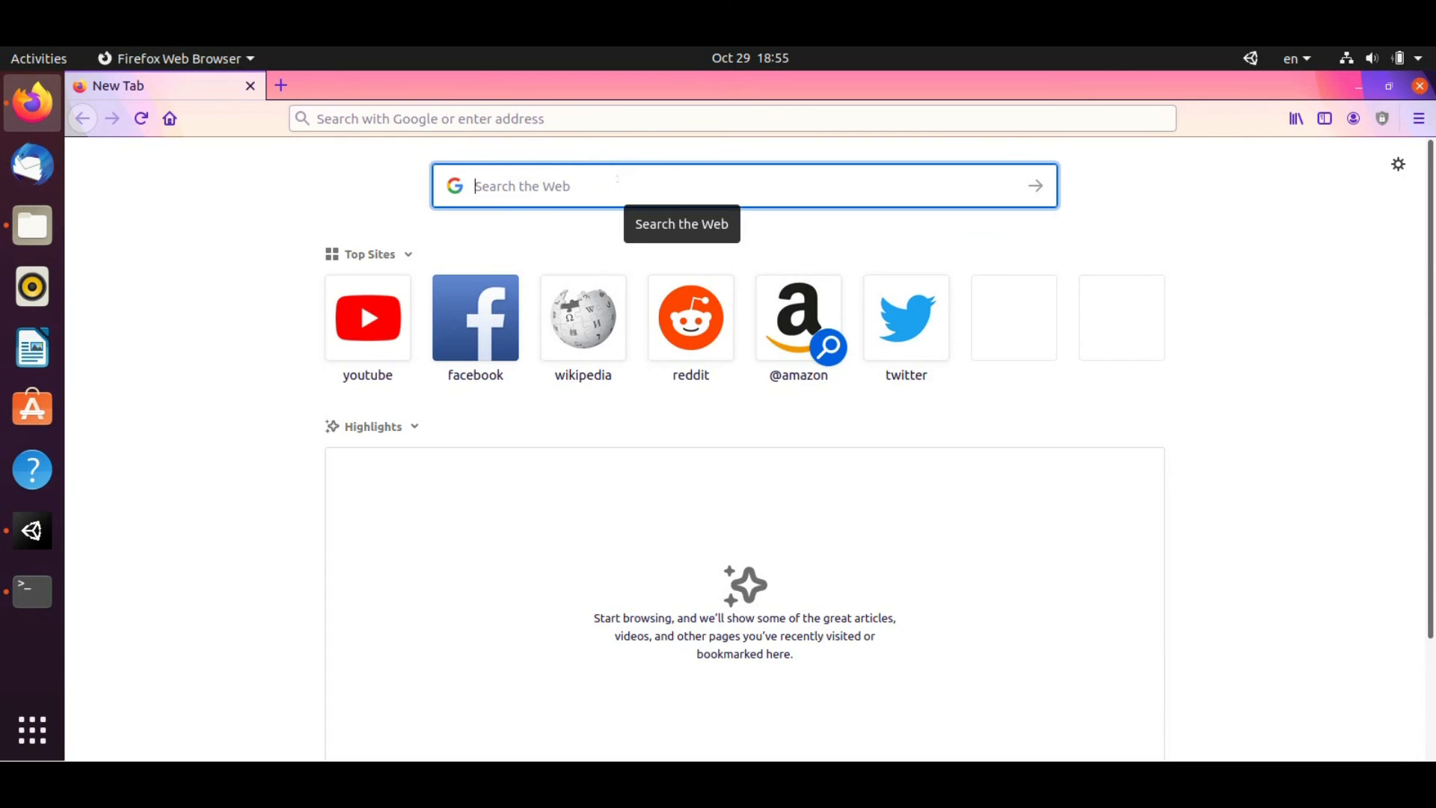
{"action": "type", "text": "free"}
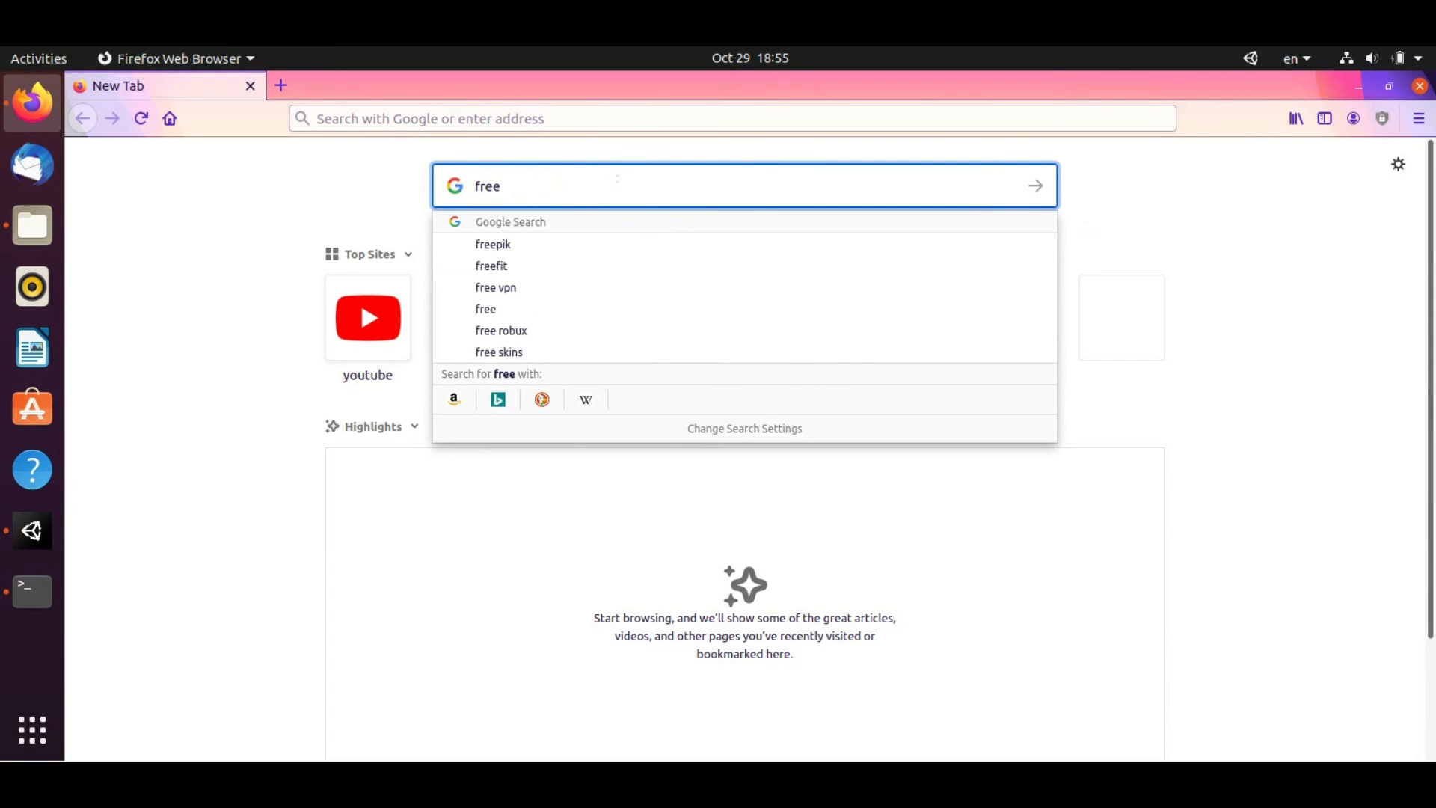
{"action": "type", "text": " game art"}
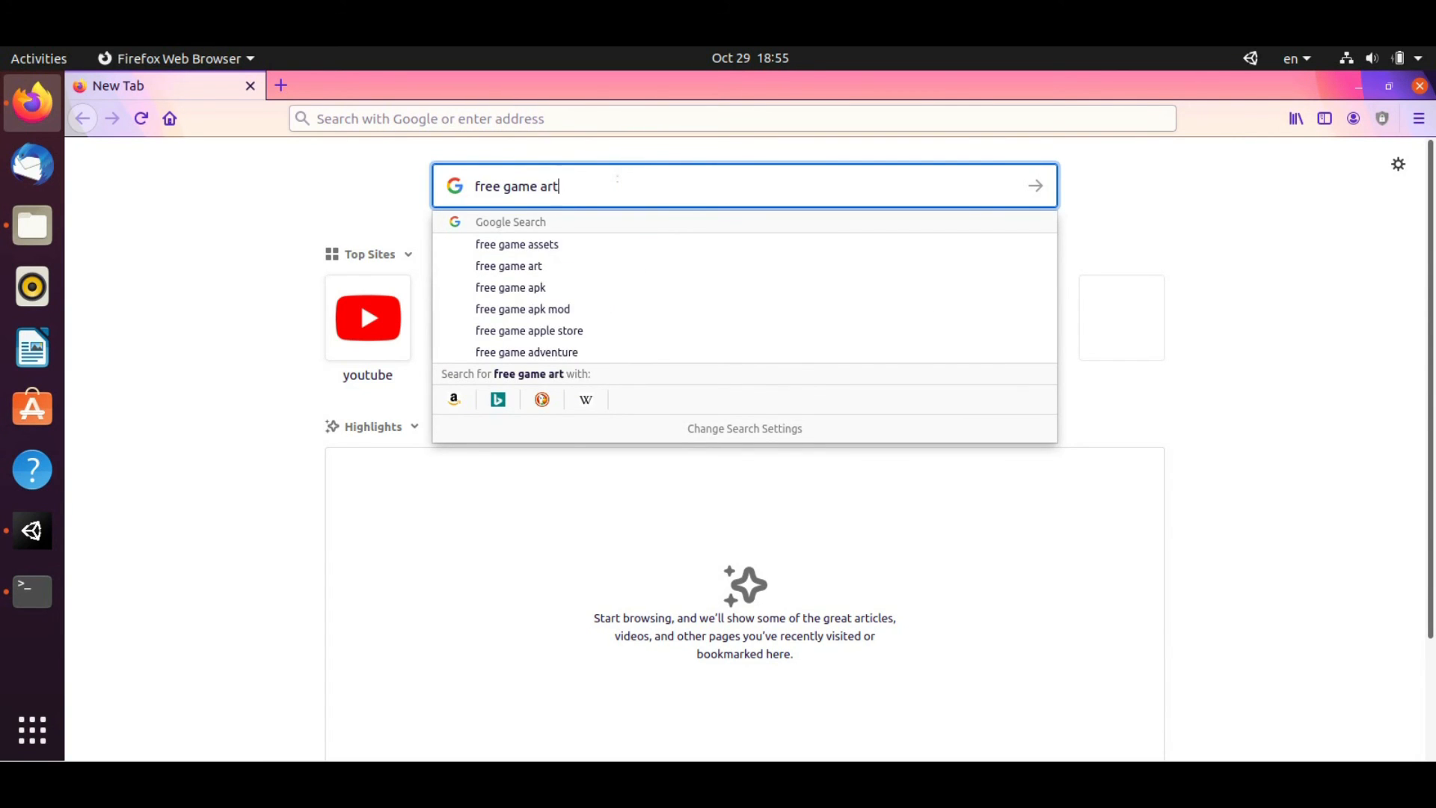
{"action": "type", "text": " 2d"}
{"action": "key", "text": "Return"}
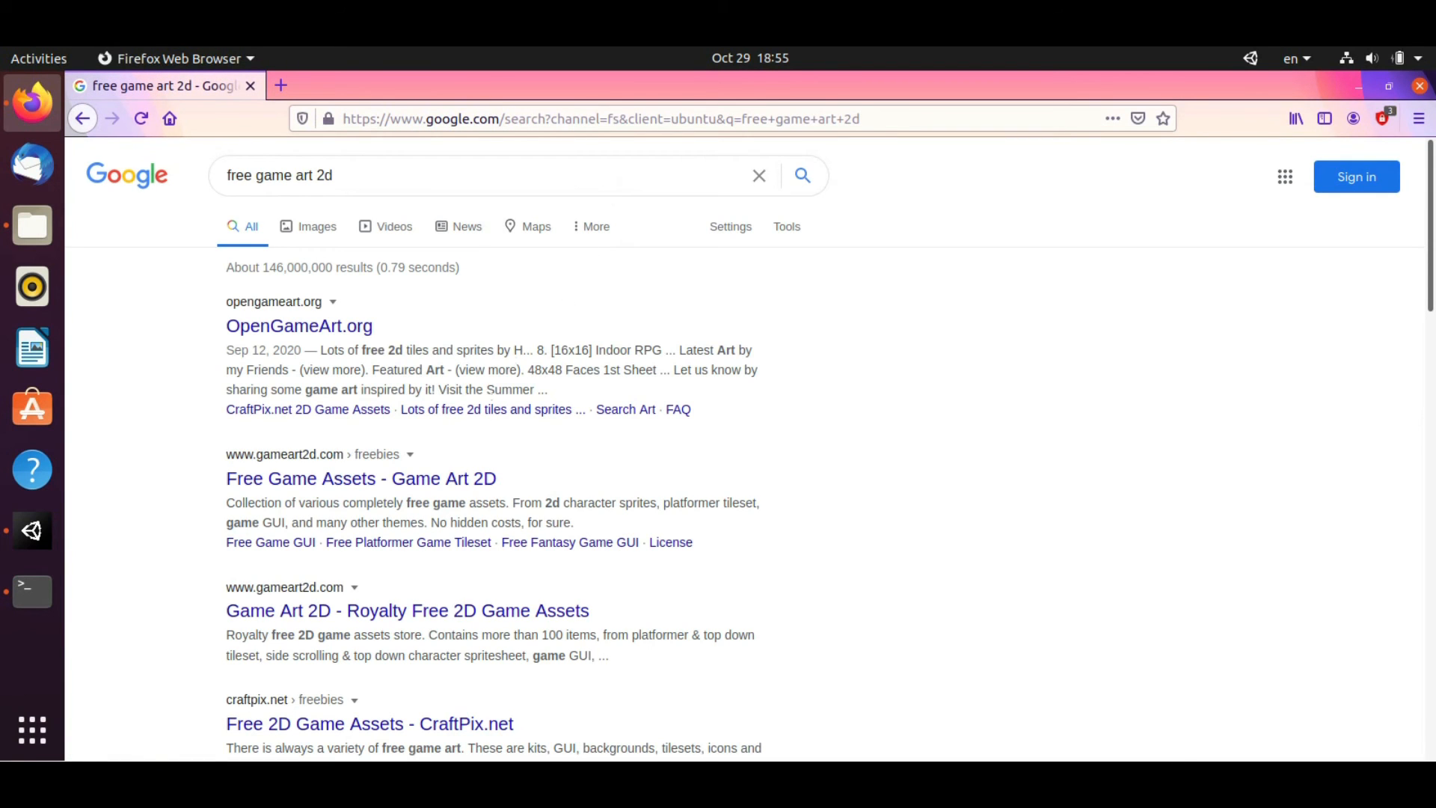
{"action": "left_click", "coordinate": [430, 479]}
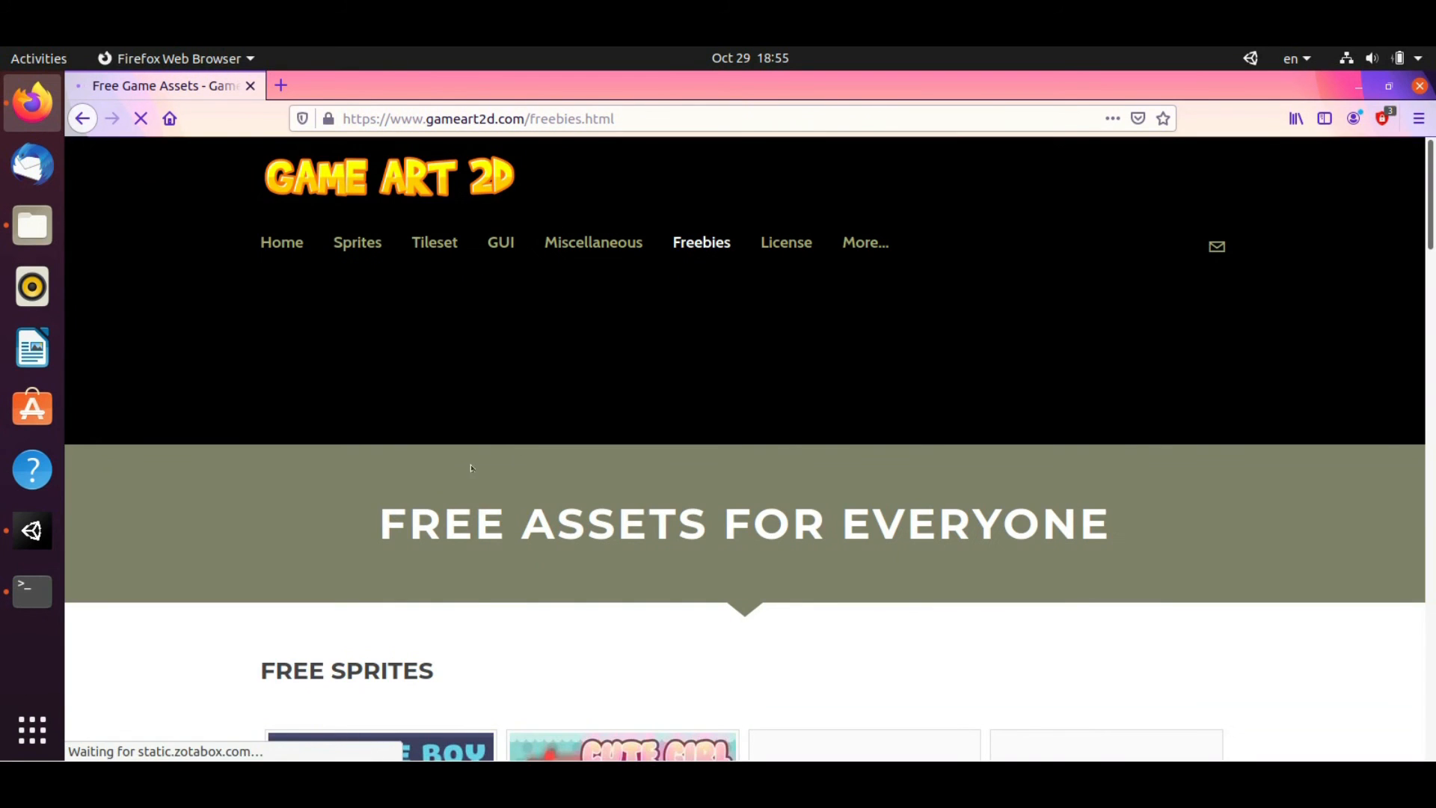
{"action": "scroll", "coordinate": [703, 372], "scroll_direction": "down", "scroll_amount": 5}
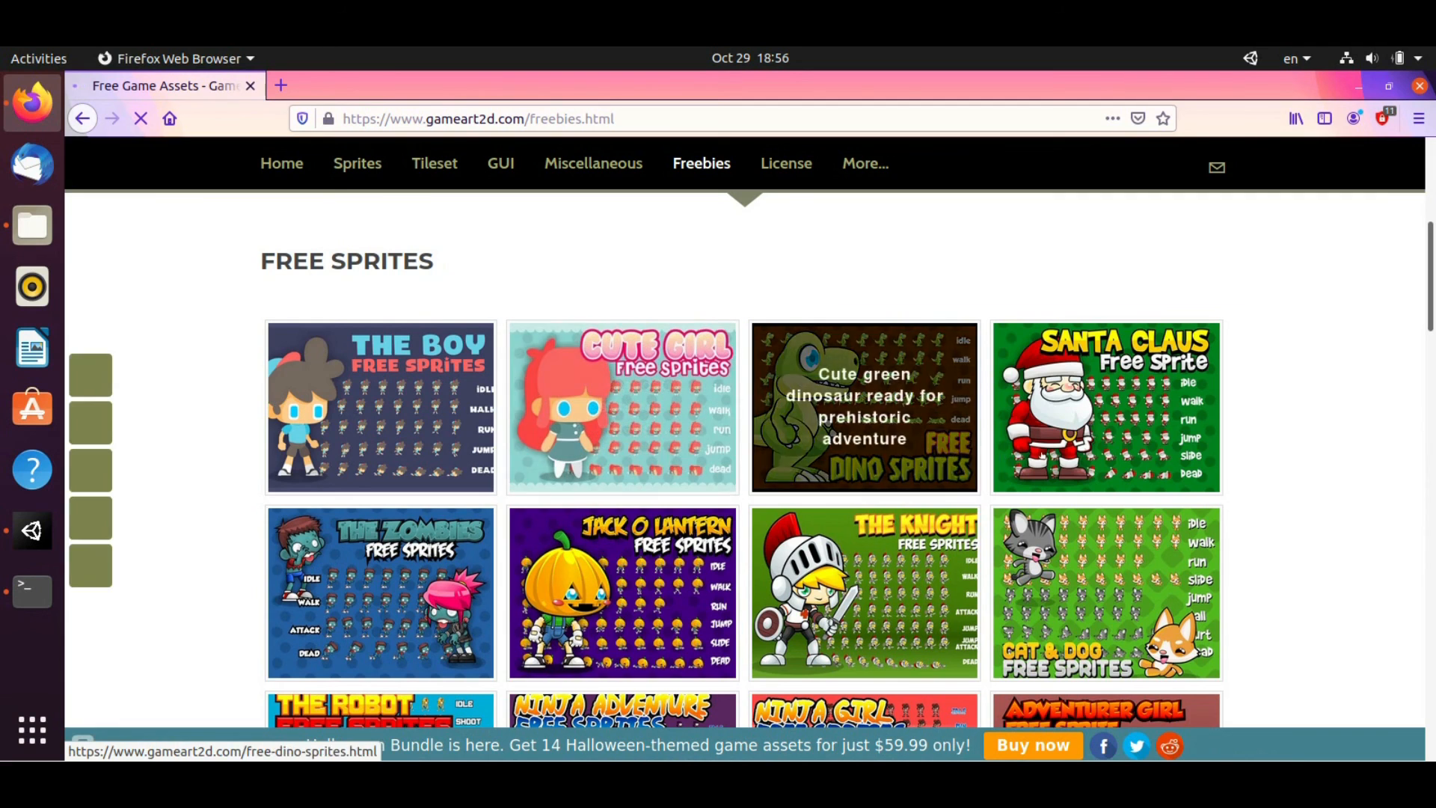
{"action": "left_click", "coordinate": [1066, 429]}
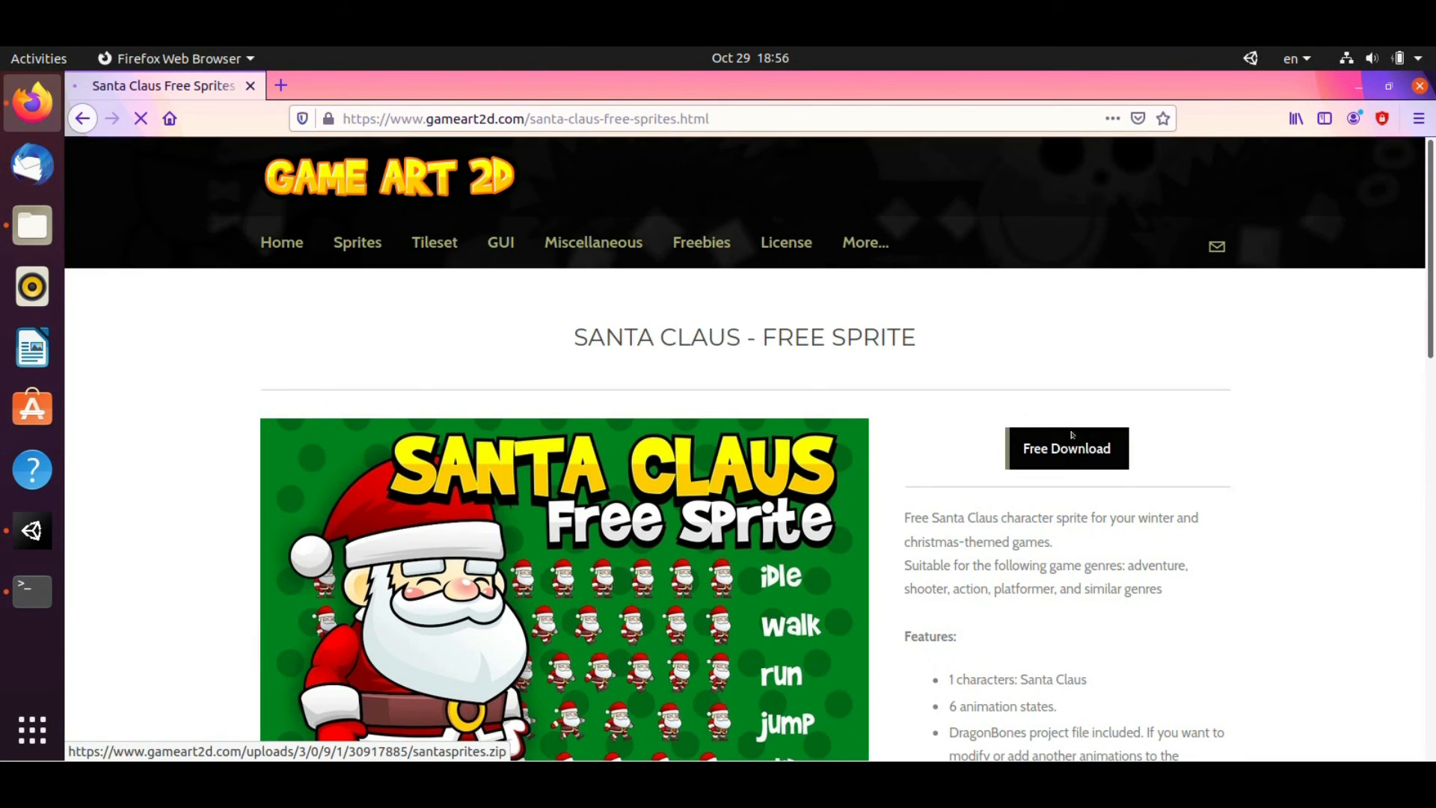
Save the Santa Claus pack as santasprites.zip and show it in the Downloads folder in Files
{"action": "left_click", "coordinate": [1072, 435]}
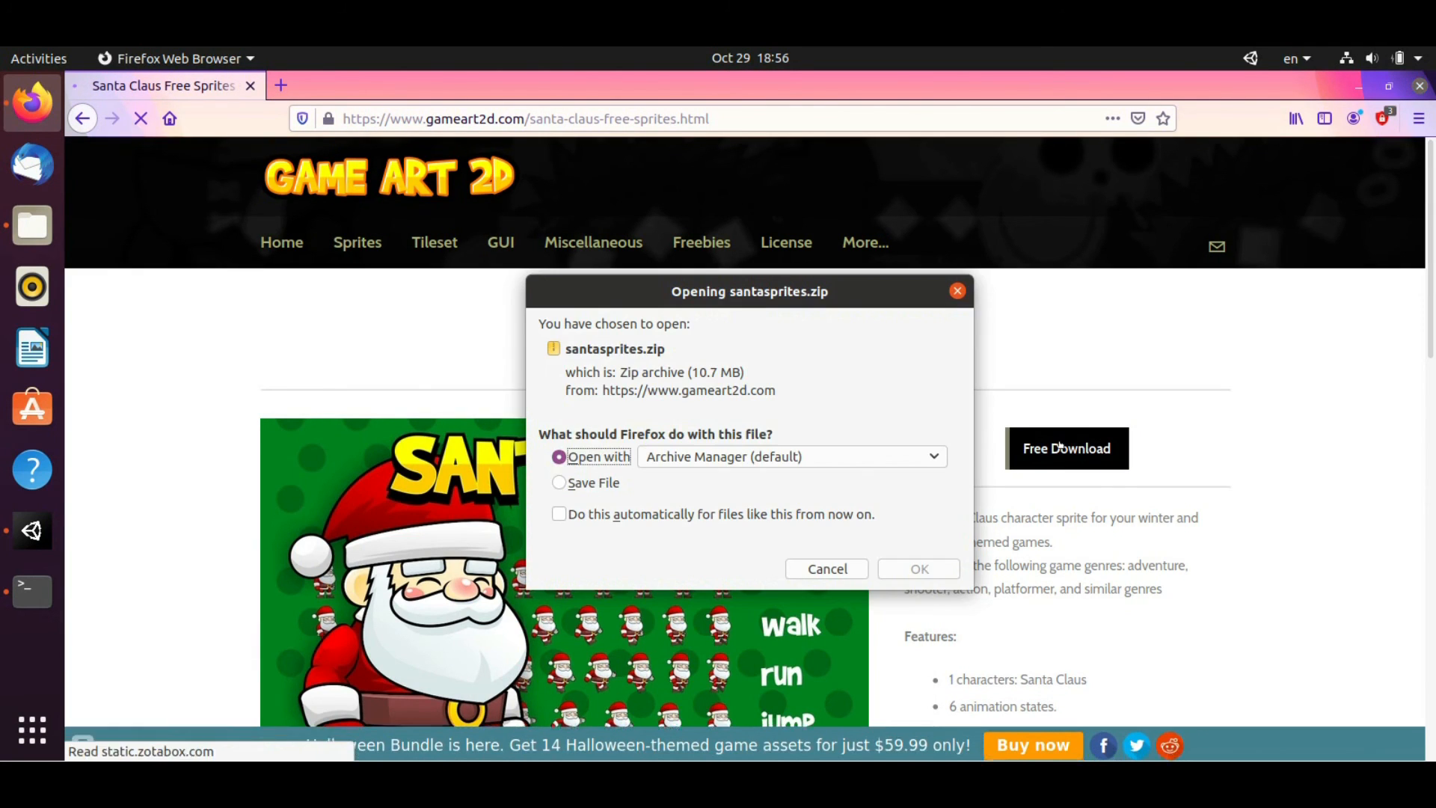
{"action": "left_click", "coordinate": [560, 482]}
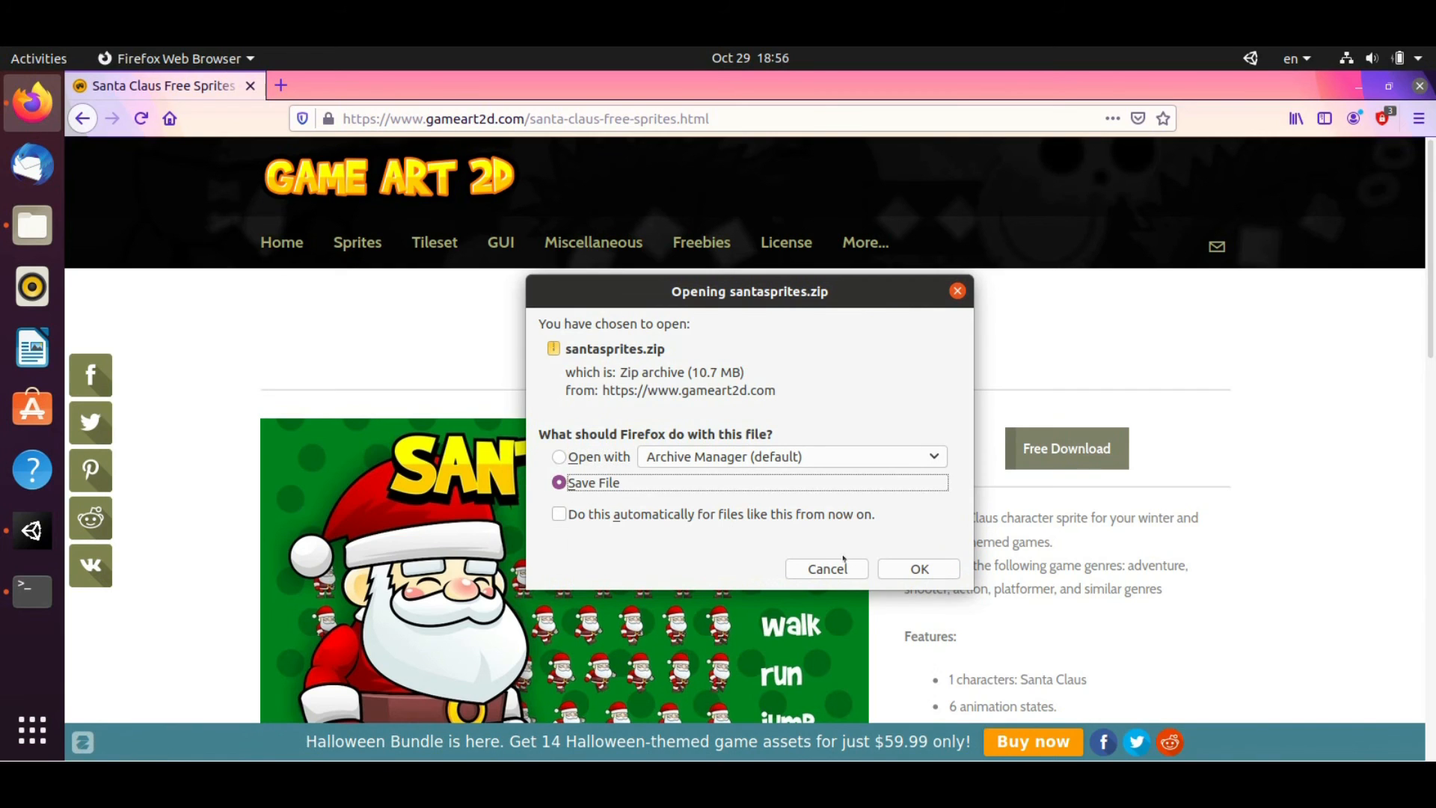
{"action": "left_click", "coordinate": [919, 568]}
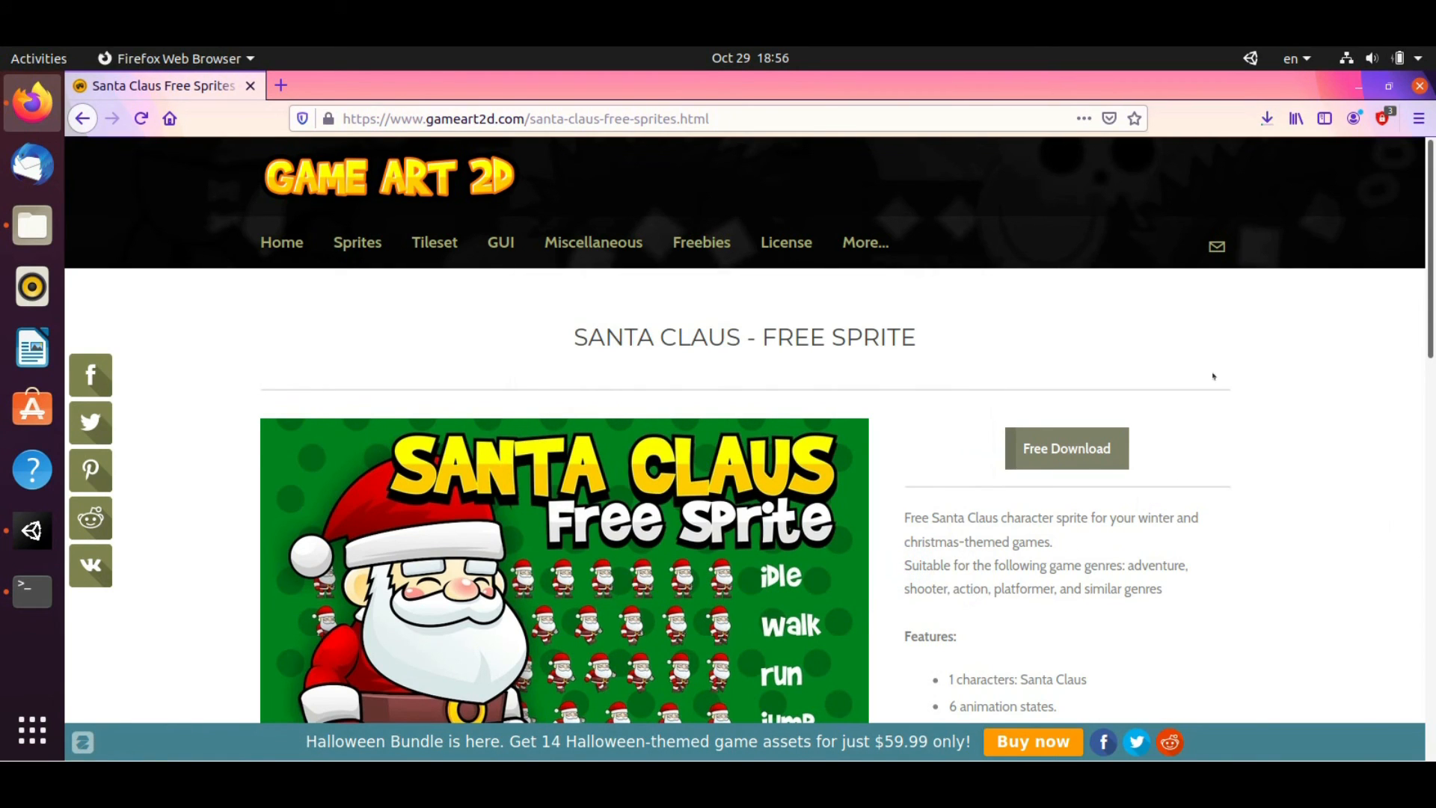
{"action": "left_click", "coordinate": [1267, 119]}
{"action": "left_click", "coordinate": [1255, 169]}
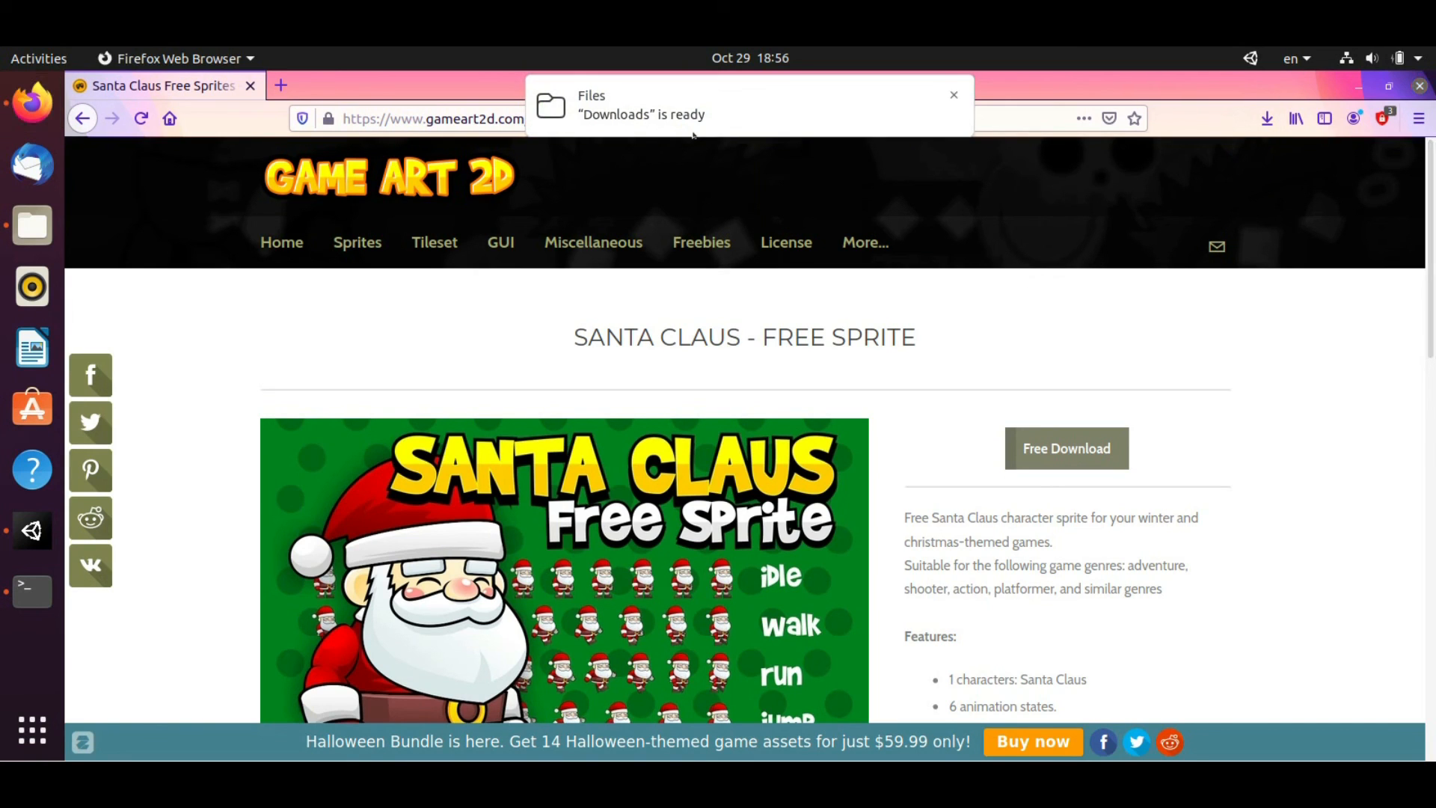
{"action": "left_click", "coordinate": [32, 225]}
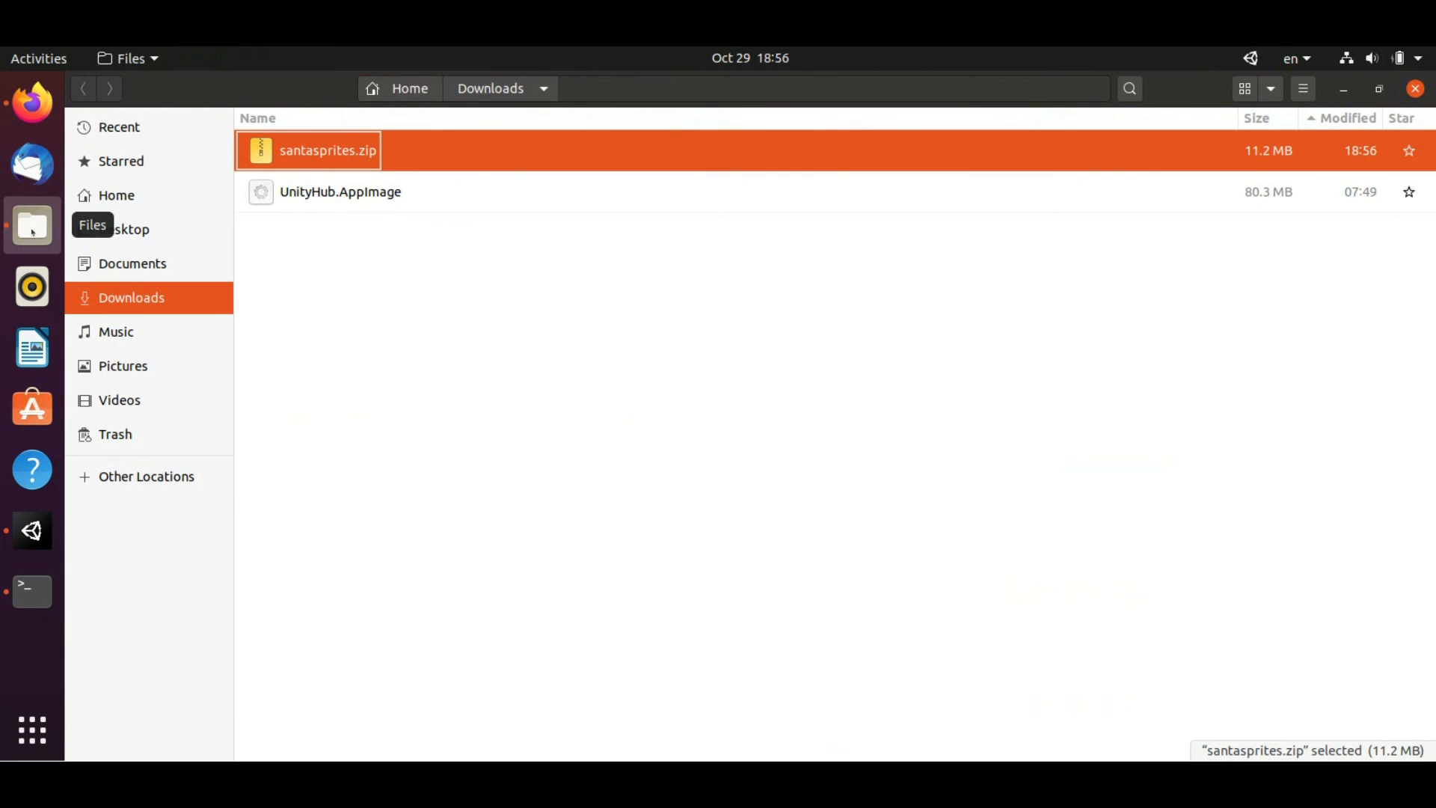
Extract santasprites.zip into the Downloads folder
{"action": "right_click", "coordinate": [342, 145]}
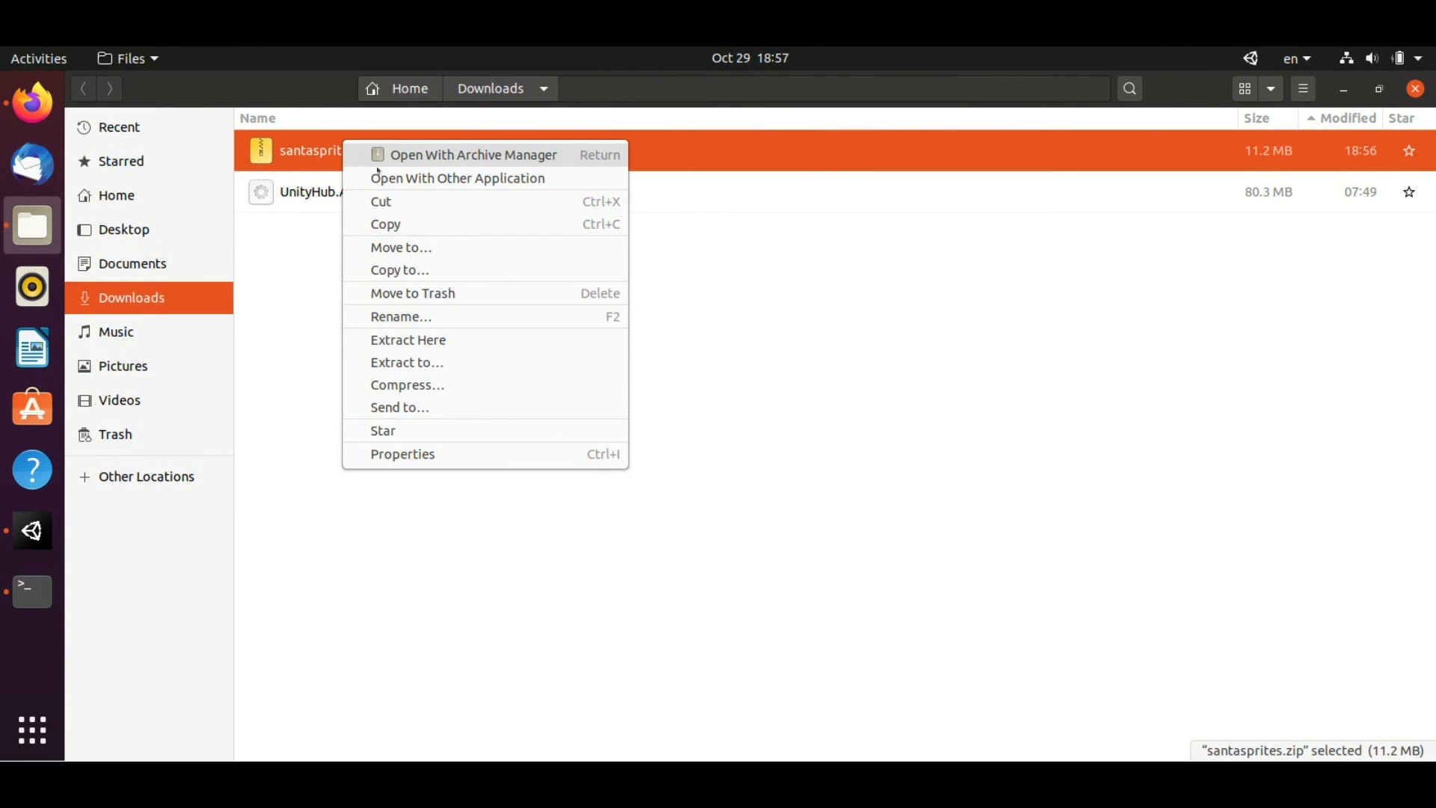
{"action": "left_click", "coordinate": [415, 363]}
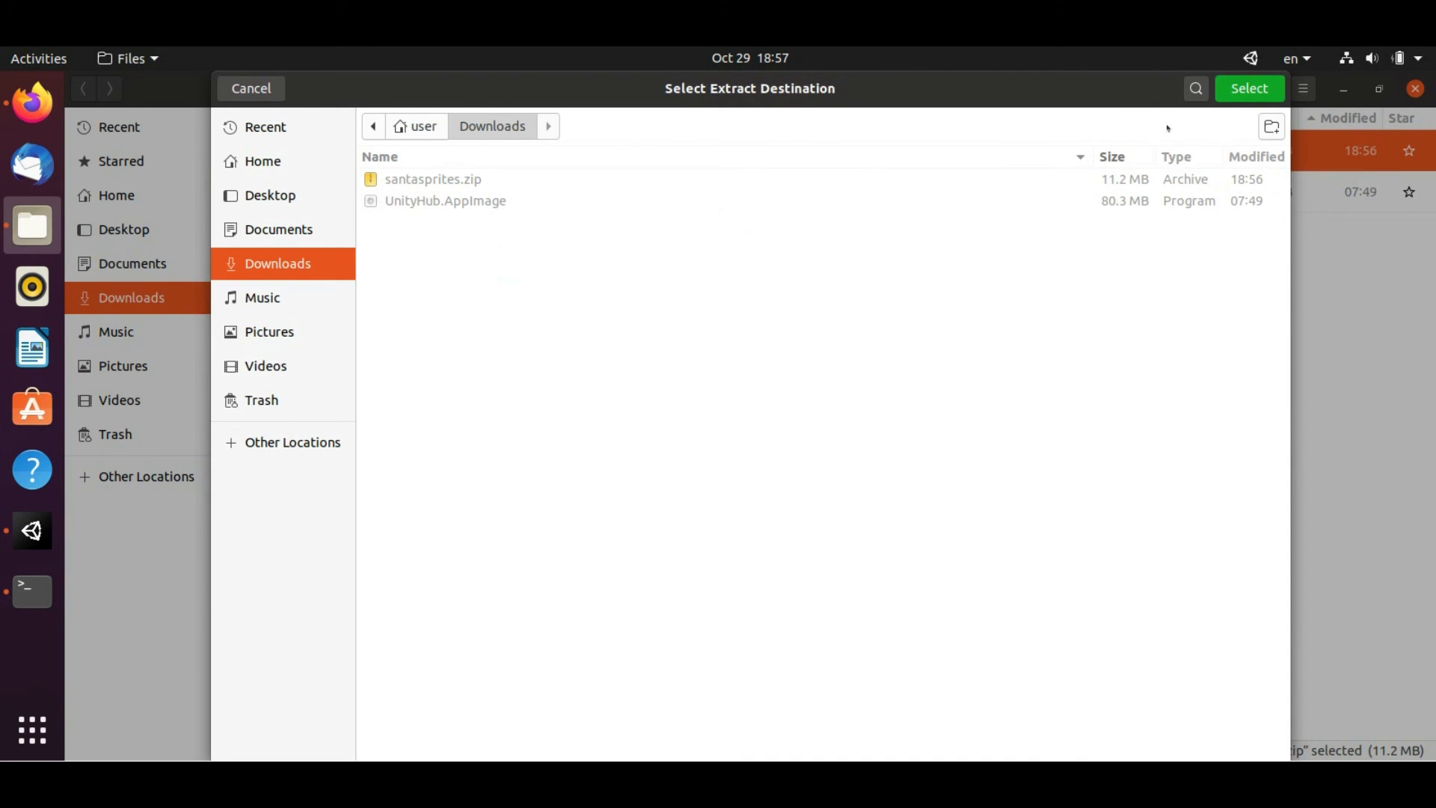
{"action": "left_click", "coordinate": [1249, 89]}
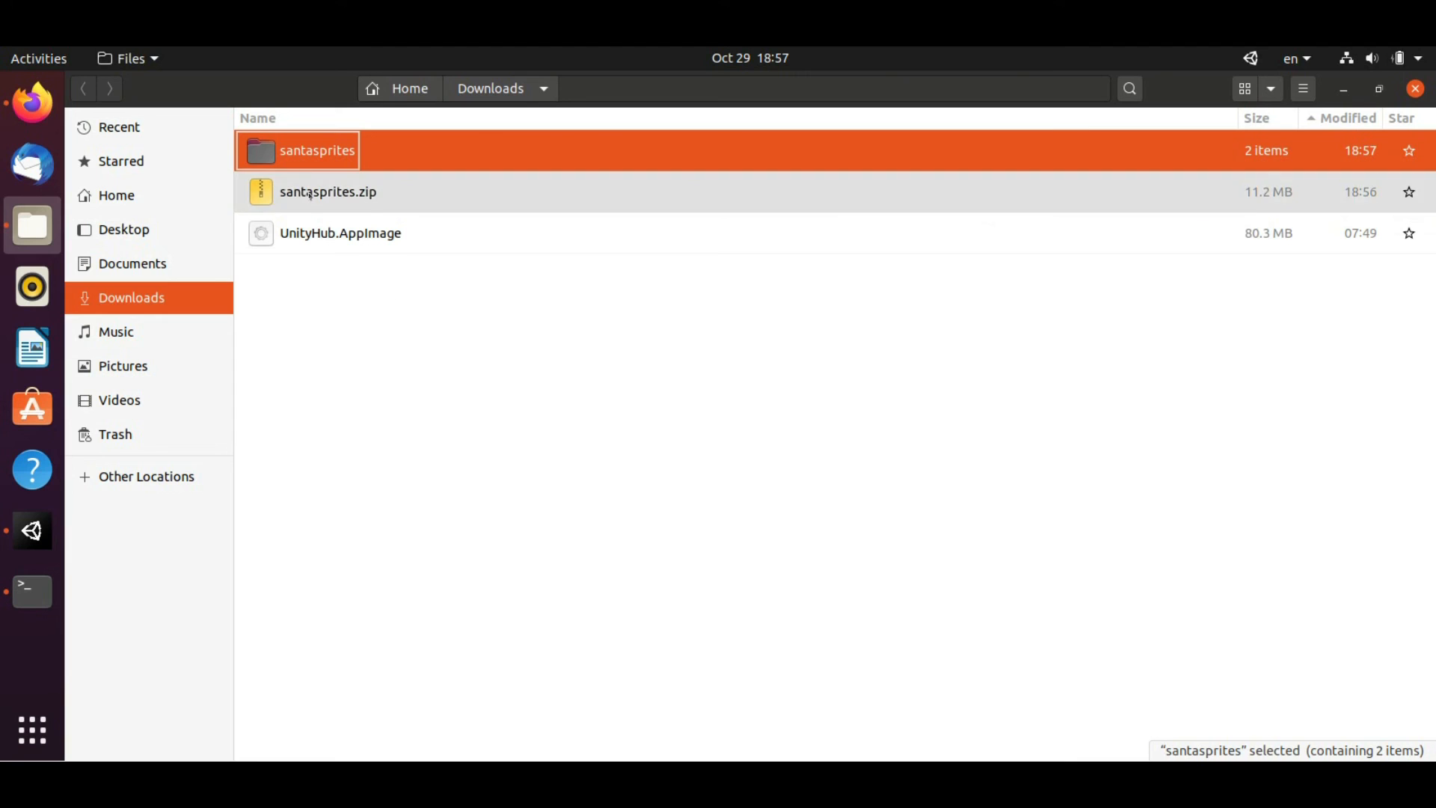
Open santasprites/png and view the Santa sprite frames as thumbnails in a restored window
{"action": "left_click", "coordinate": [309, 153]}
{"action": "double_click", "coordinate": [261, 153]}
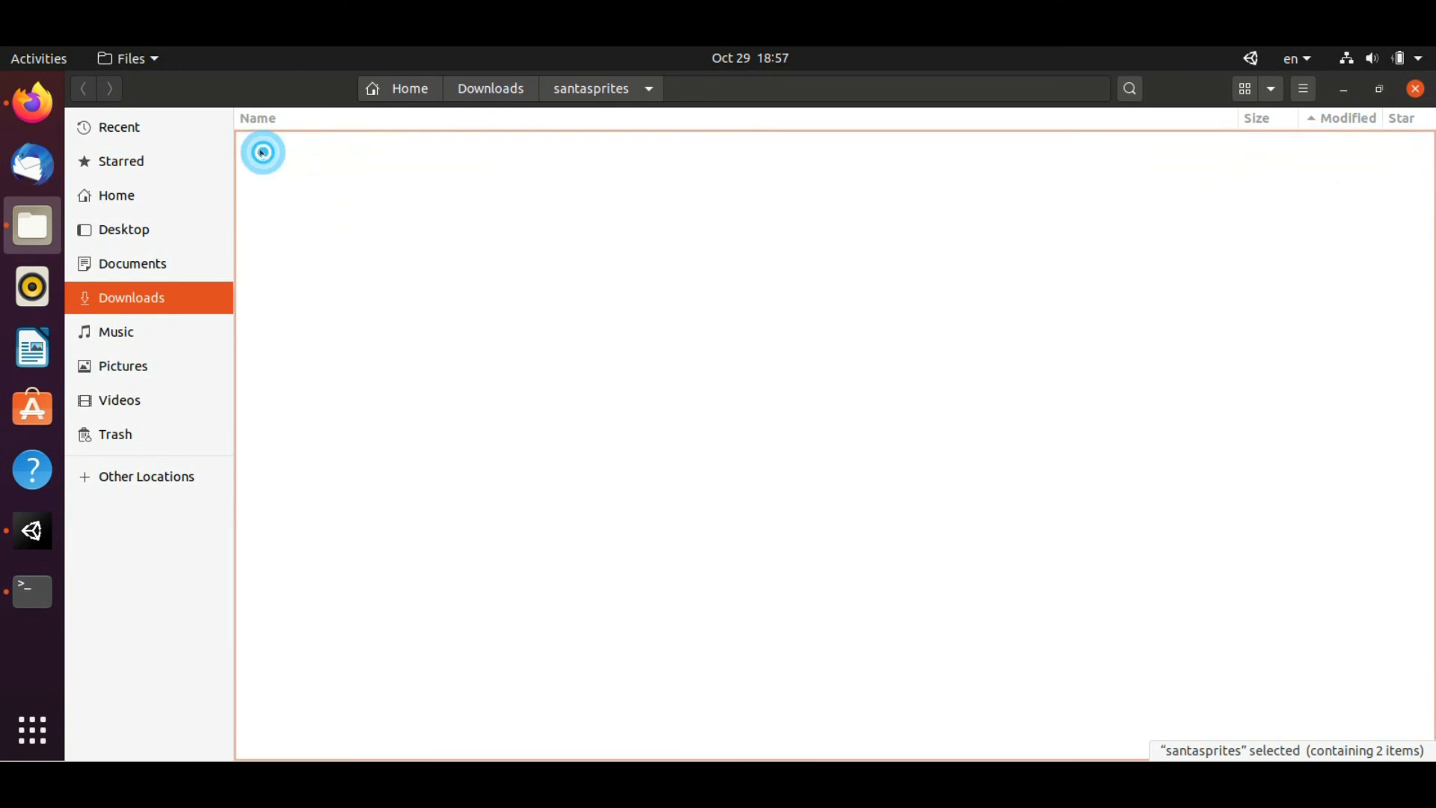
{"action": "double_click", "coordinate": [263, 196]}
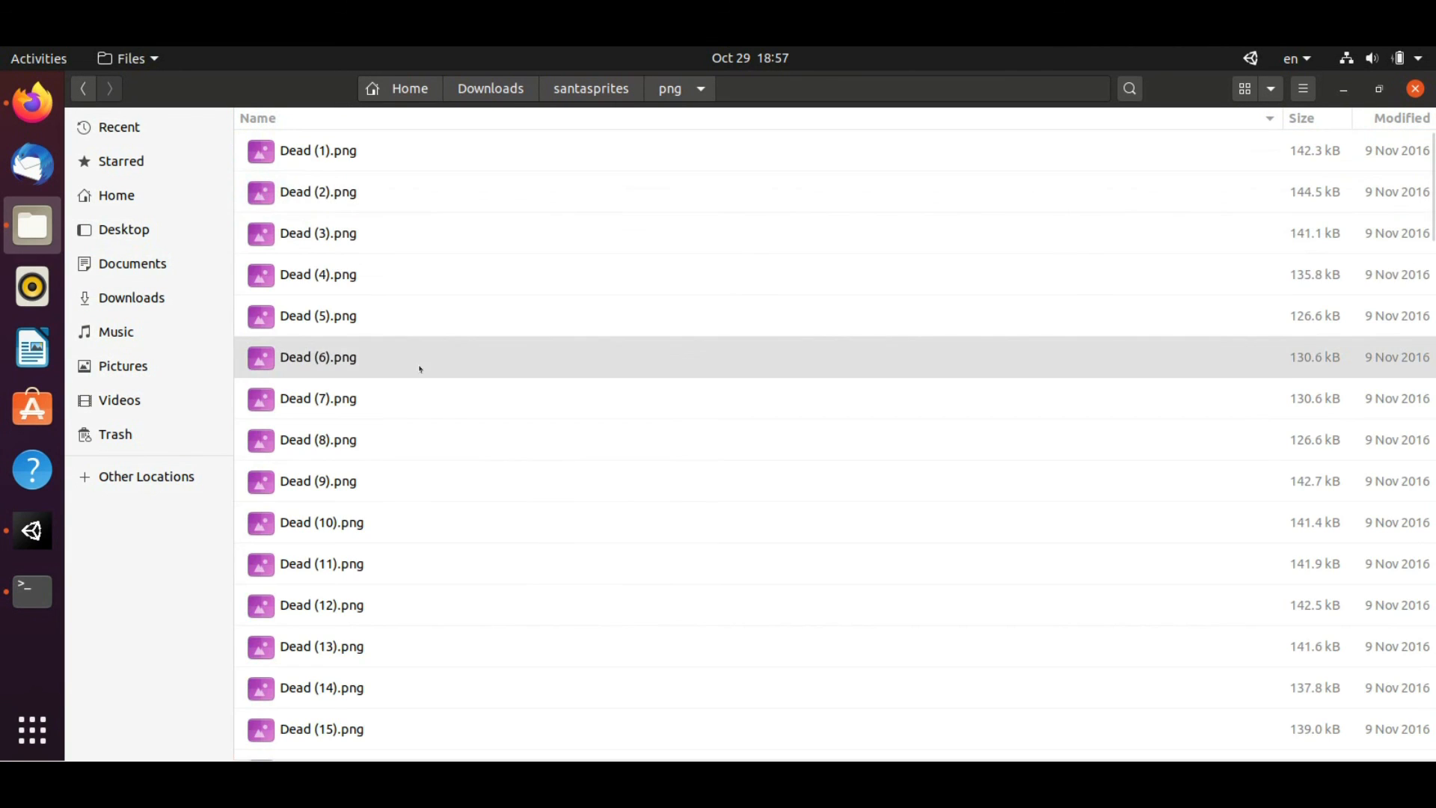
{"action": "scroll", "coordinate": [370, 314], "scroll_direction": "down", "scroll_amount": 6}
{"action": "scroll", "coordinate": [371, 321], "scroll_direction": "down", "scroll_amount": 20}
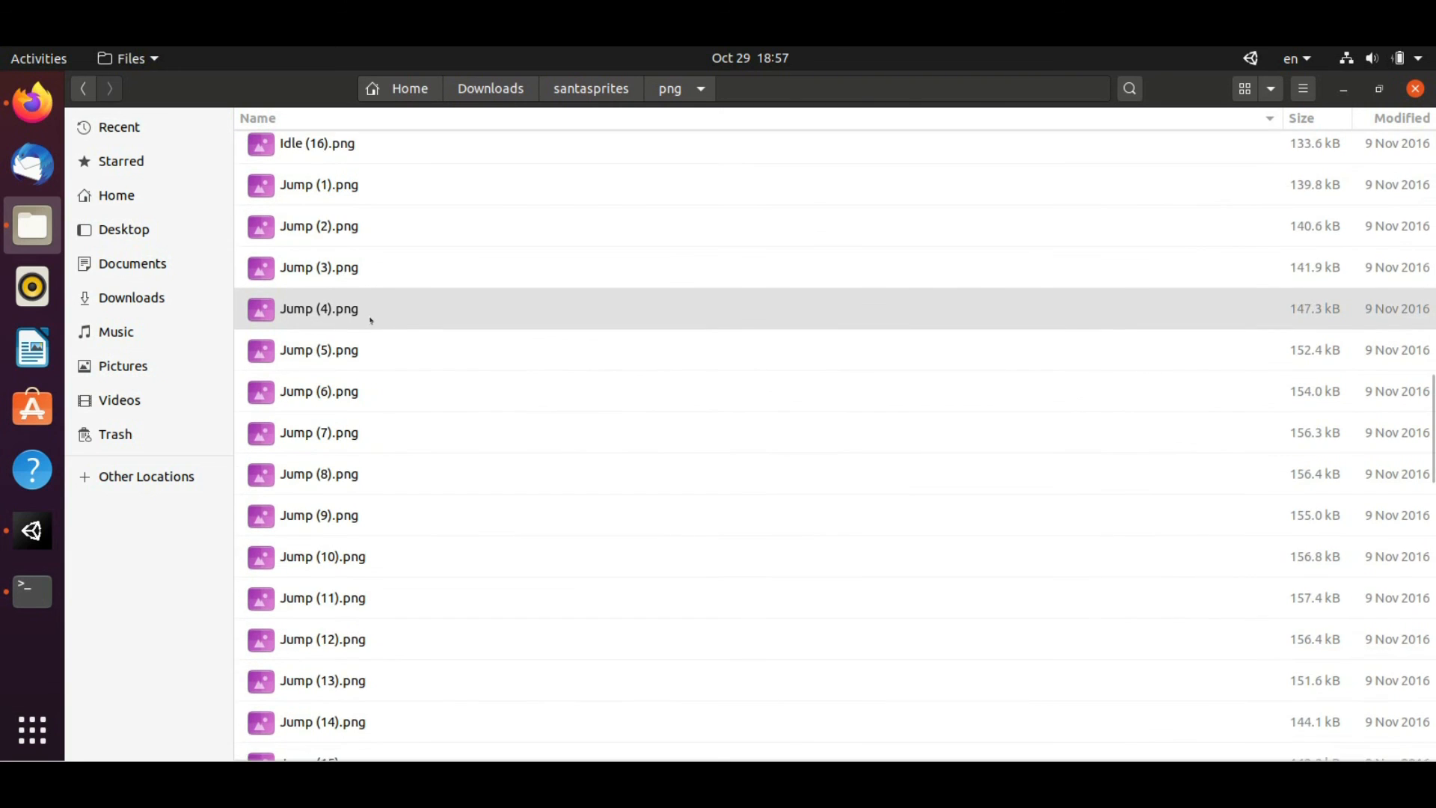
{"action": "scroll", "coordinate": [371, 322], "scroll_direction": "up", "scroll_amount": 20}
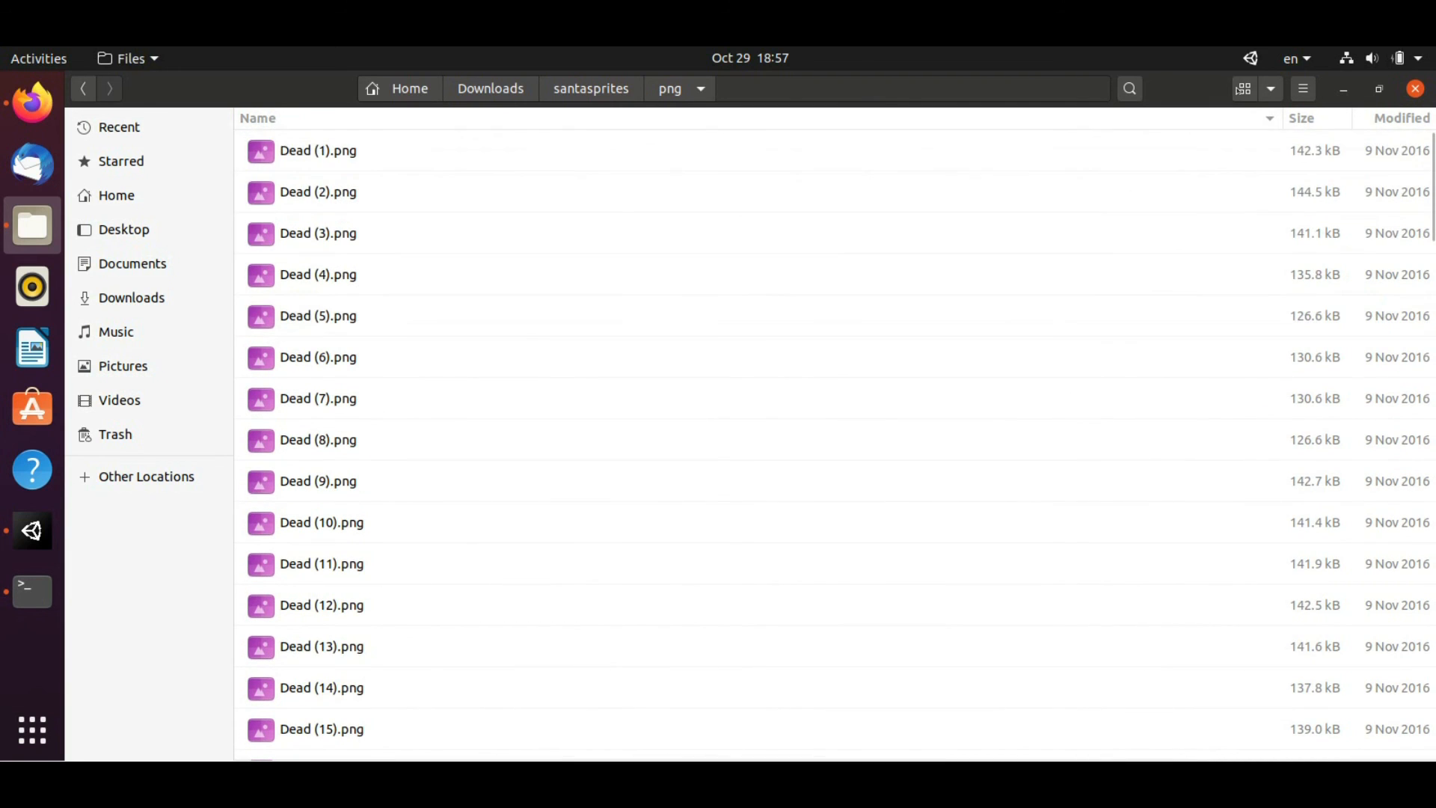
{"action": "left_click", "coordinate": [1245, 88]}
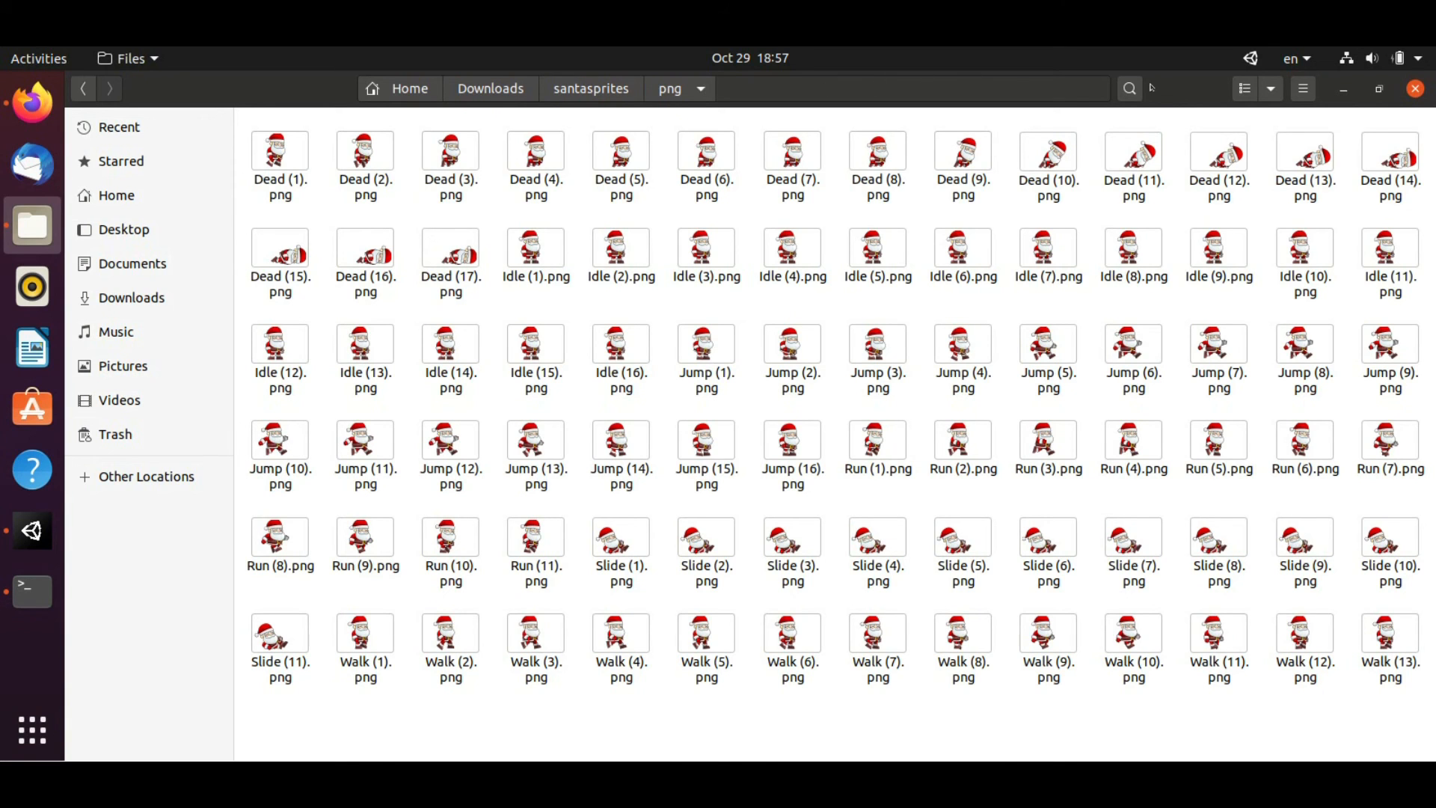
{"action": "double_click", "coordinate": [1190, 86]}
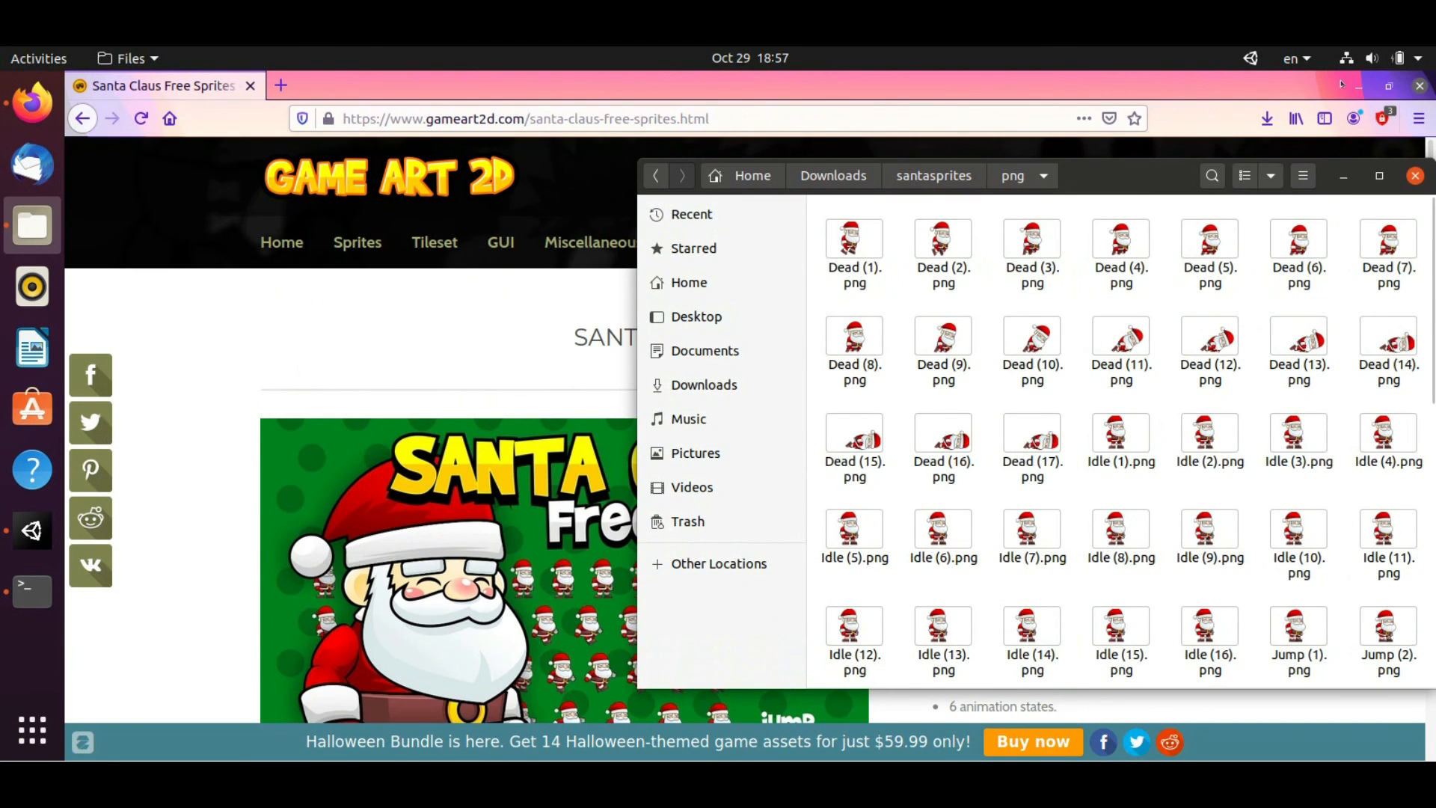
Create a new folder named Sprites in the Unity project's Assets
{"action": "left_click", "coordinate": [1358, 86]}
{"action": "left_click", "coordinate": [348, 600]}
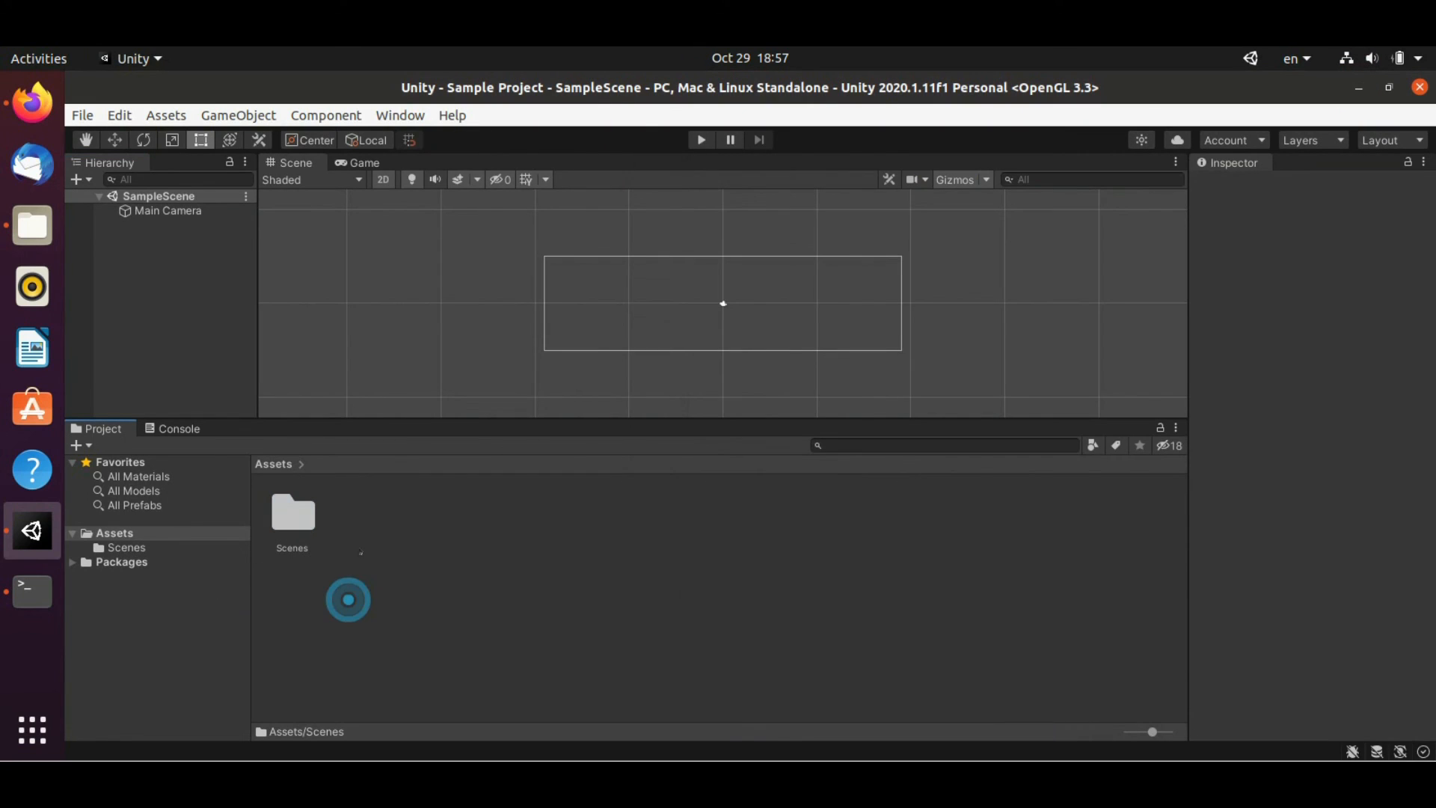
{"action": "right_click", "coordinate": [361, 553]}
{"action": "mouse_move", "coordinate": [528, 84]}
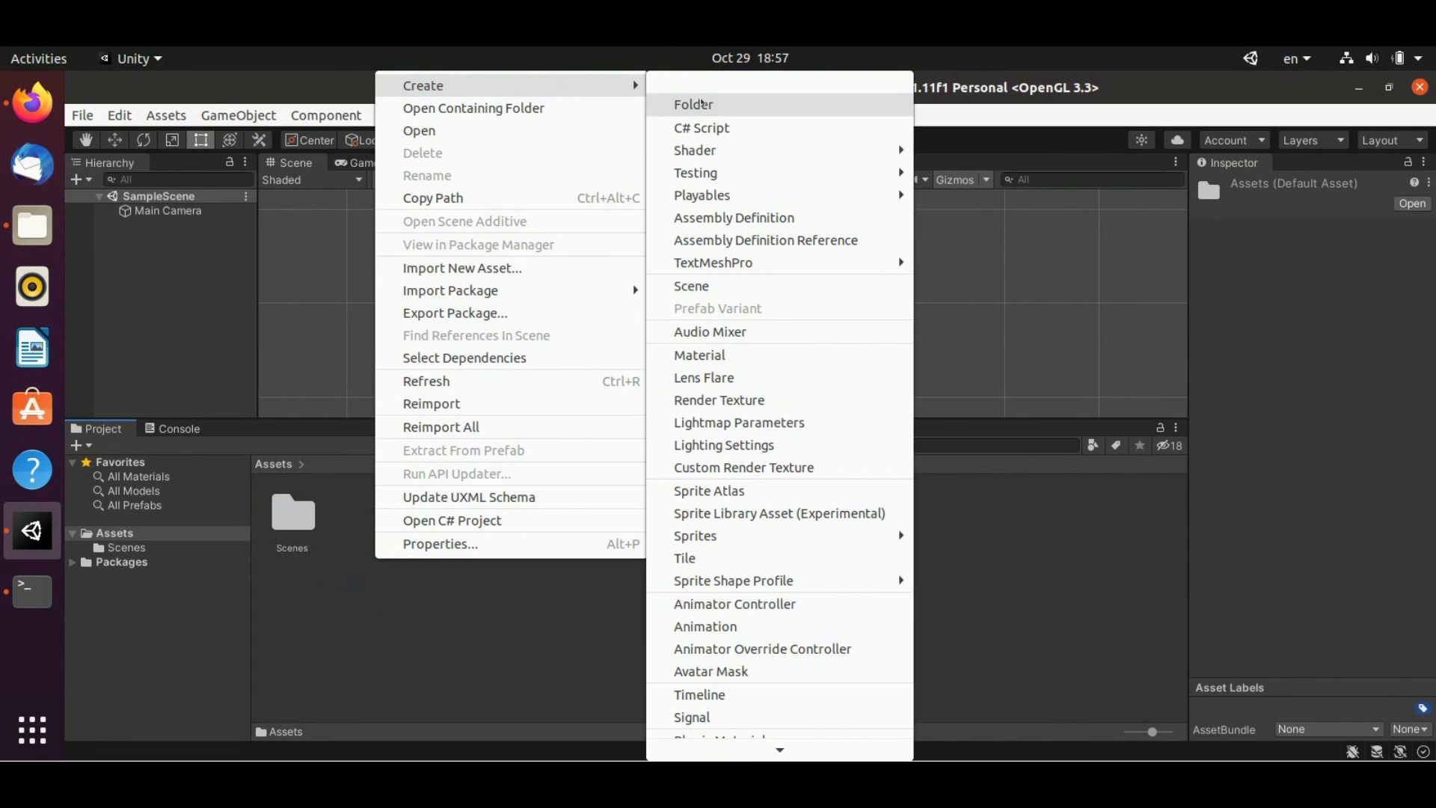
{"action": "left_click", "coordinate": [702, 104]}
{"action": "type", "text": "Ps"}
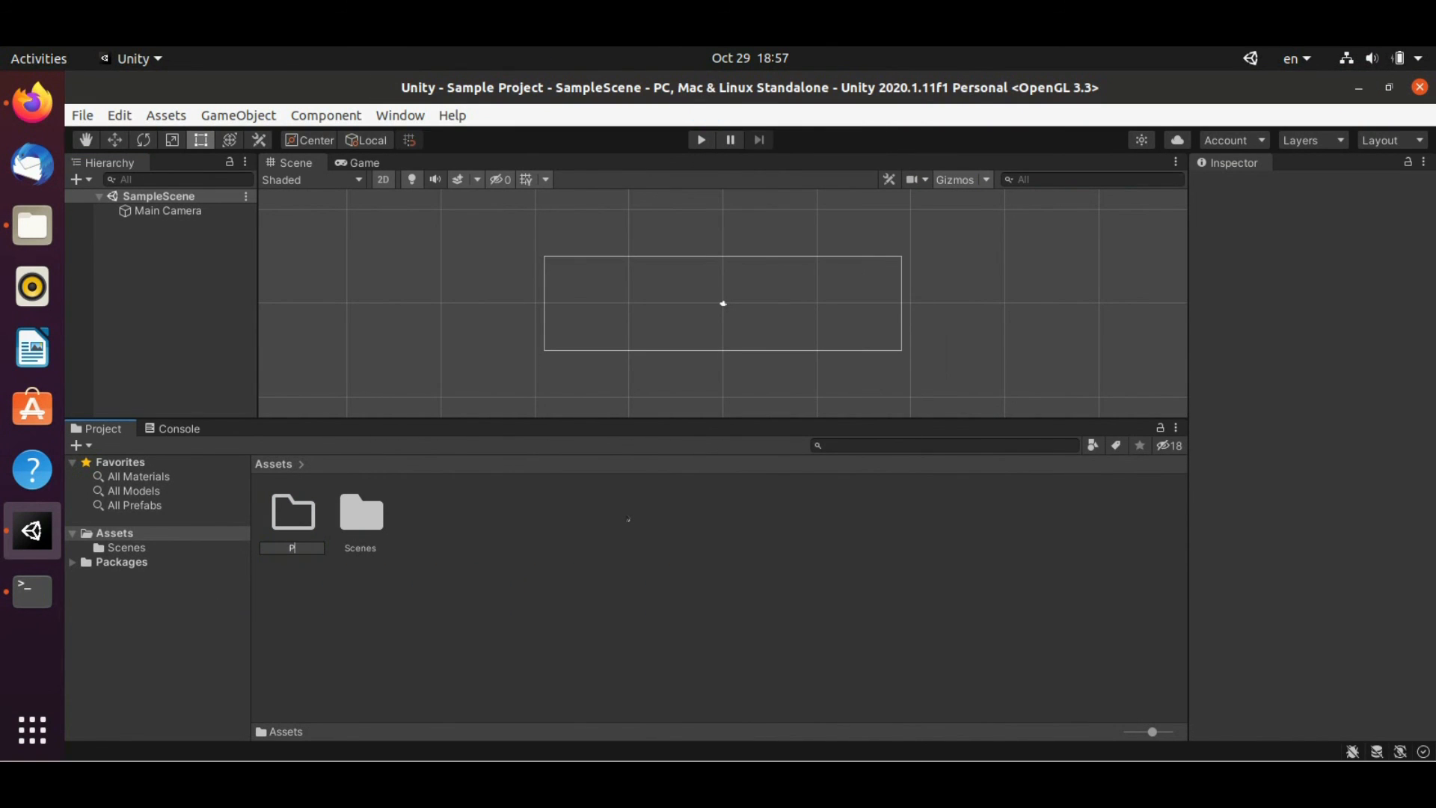
{"action": "key", "text": "BackSpace"}
{"action": "key", "text": "BackSpace"}
{"action": "type", "text": "Sprites"}
{"action": "key", "text": "Return"}
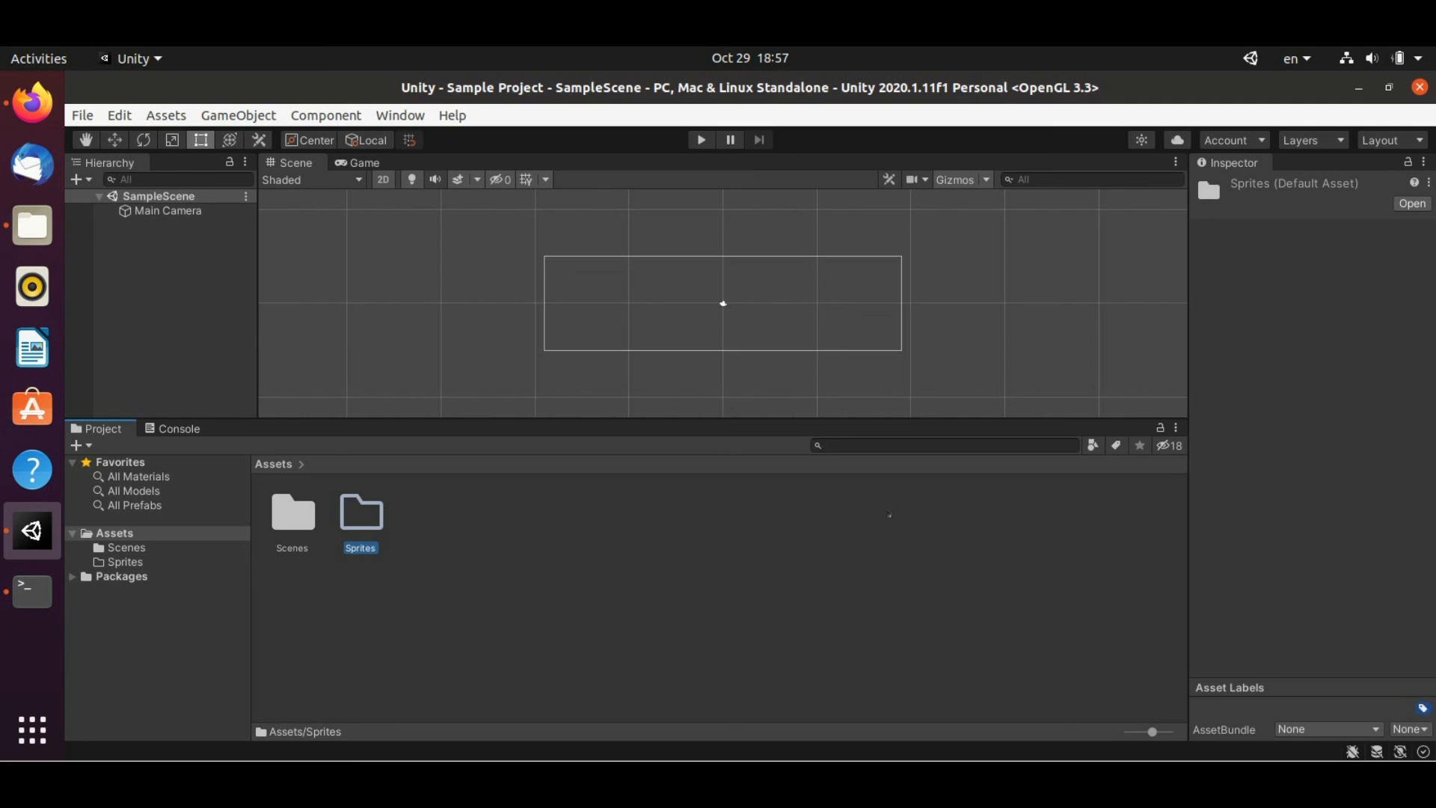
Import Jump (5).png into Assets/Sprites and place its sprite inside the camera frame
{"action": "key", "text": "alt+Tab"}
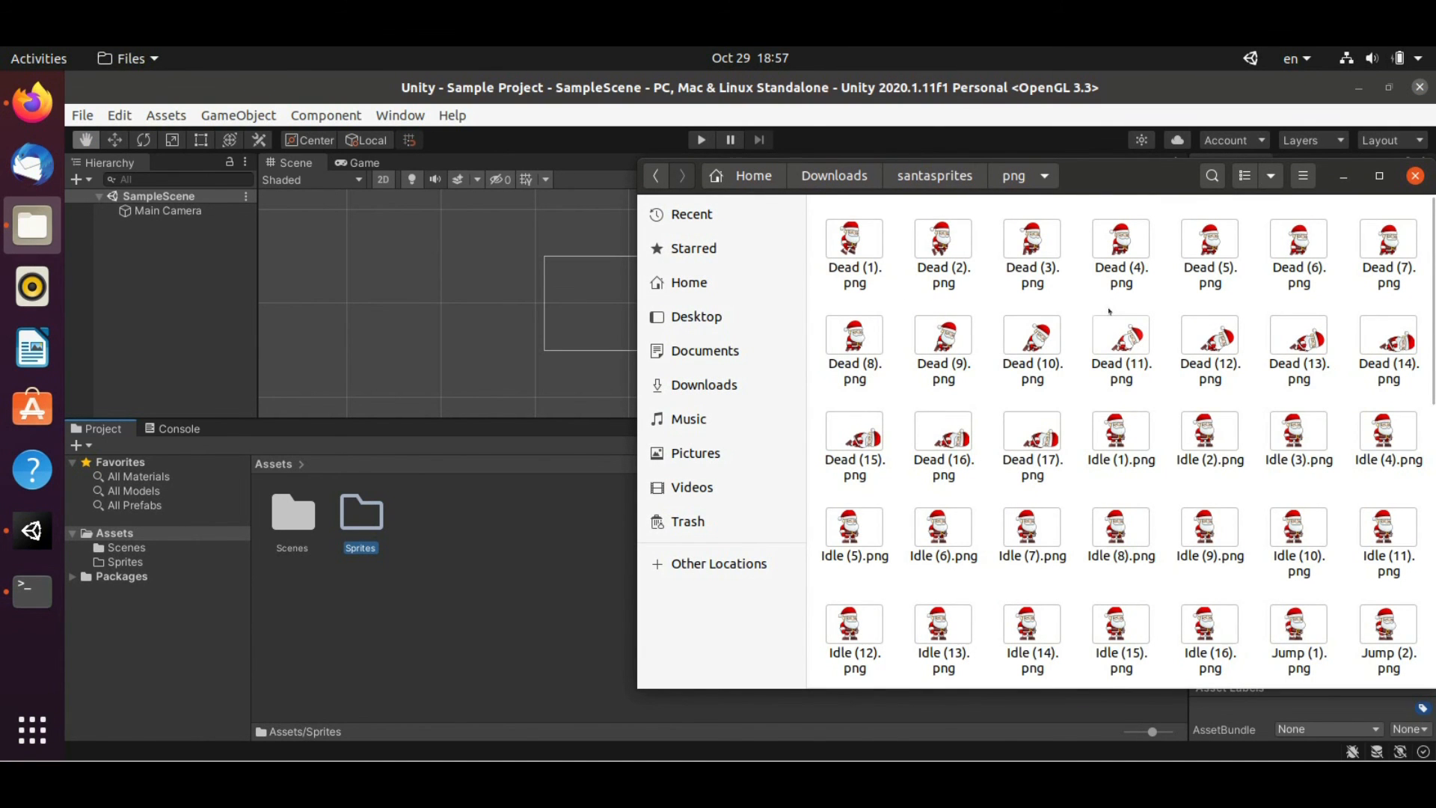
{"action": "scroll", "coordinate": [1110, 312], "scroll_direction": "down", "scroll_amount": 5}
{"action": "left_click_drag", "start_coordinate": [1028, 540], "coordinate": [363, 529]}
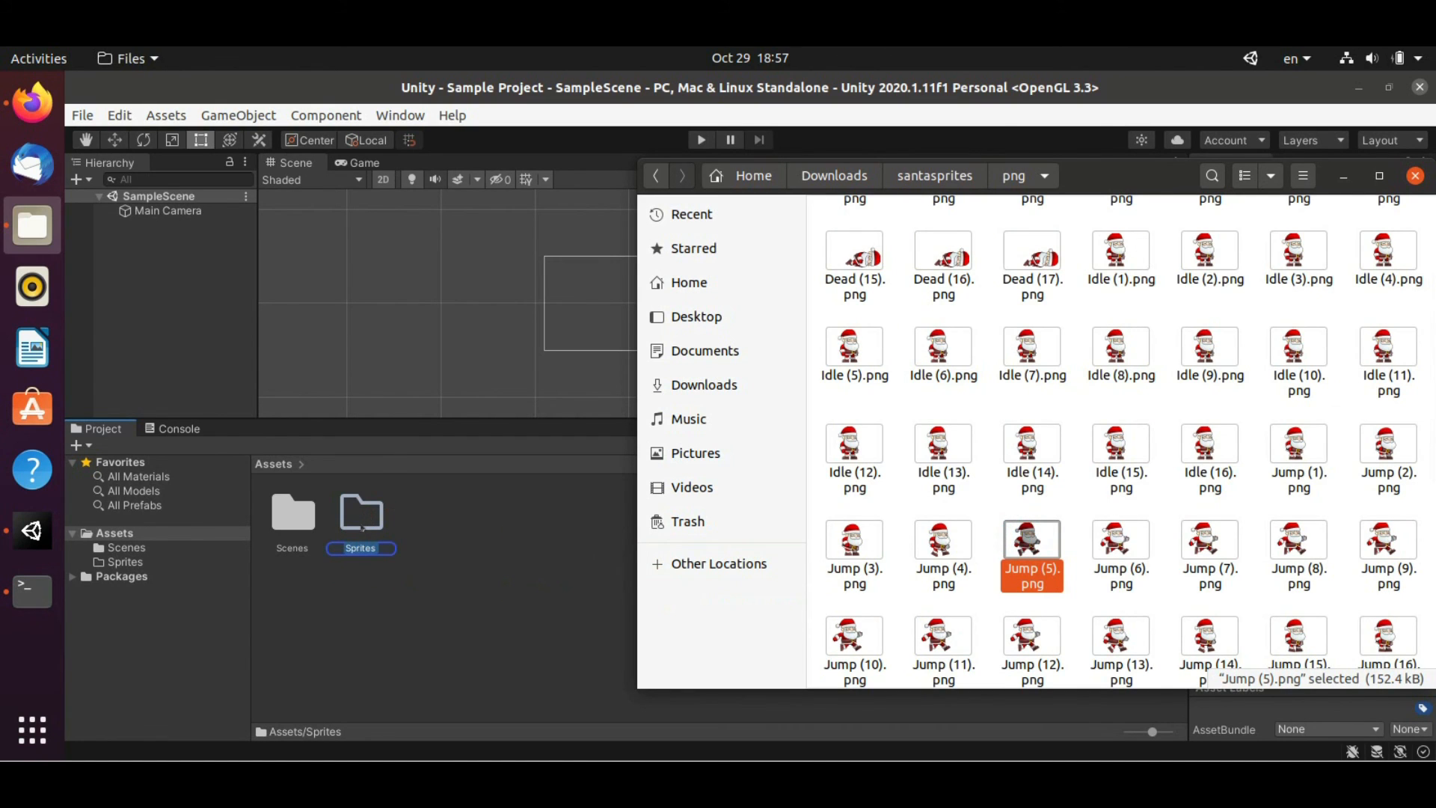
{"action": "left_click", "coordinate": [365, 525]}
{"action": "double_click", "coordinate": [373, 517]}
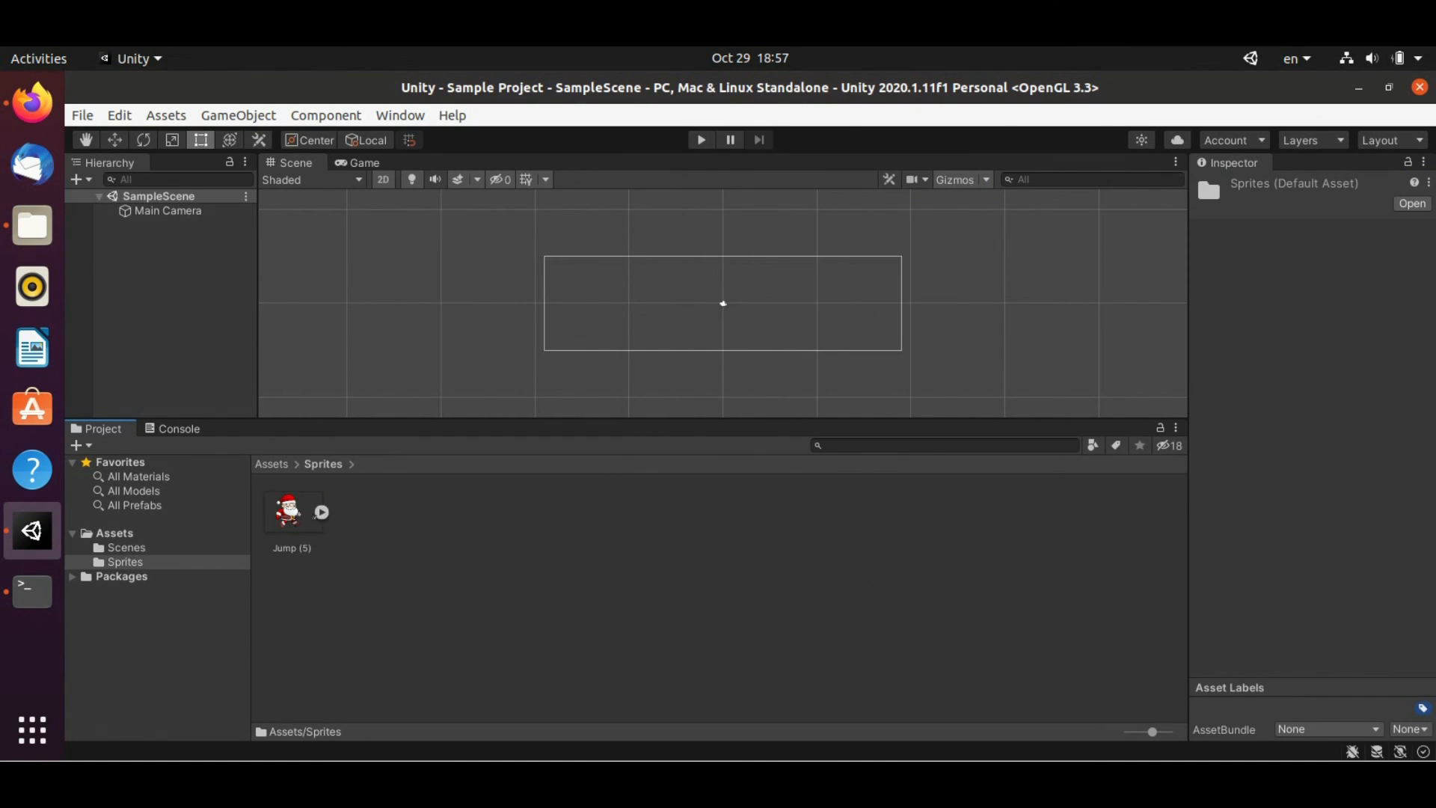
{"action": "left_click", "coordinate": [321, 513]}
{"action": "left_click_drag", "start_coordinate": [358, 511], "coordinate": [675, 296]}
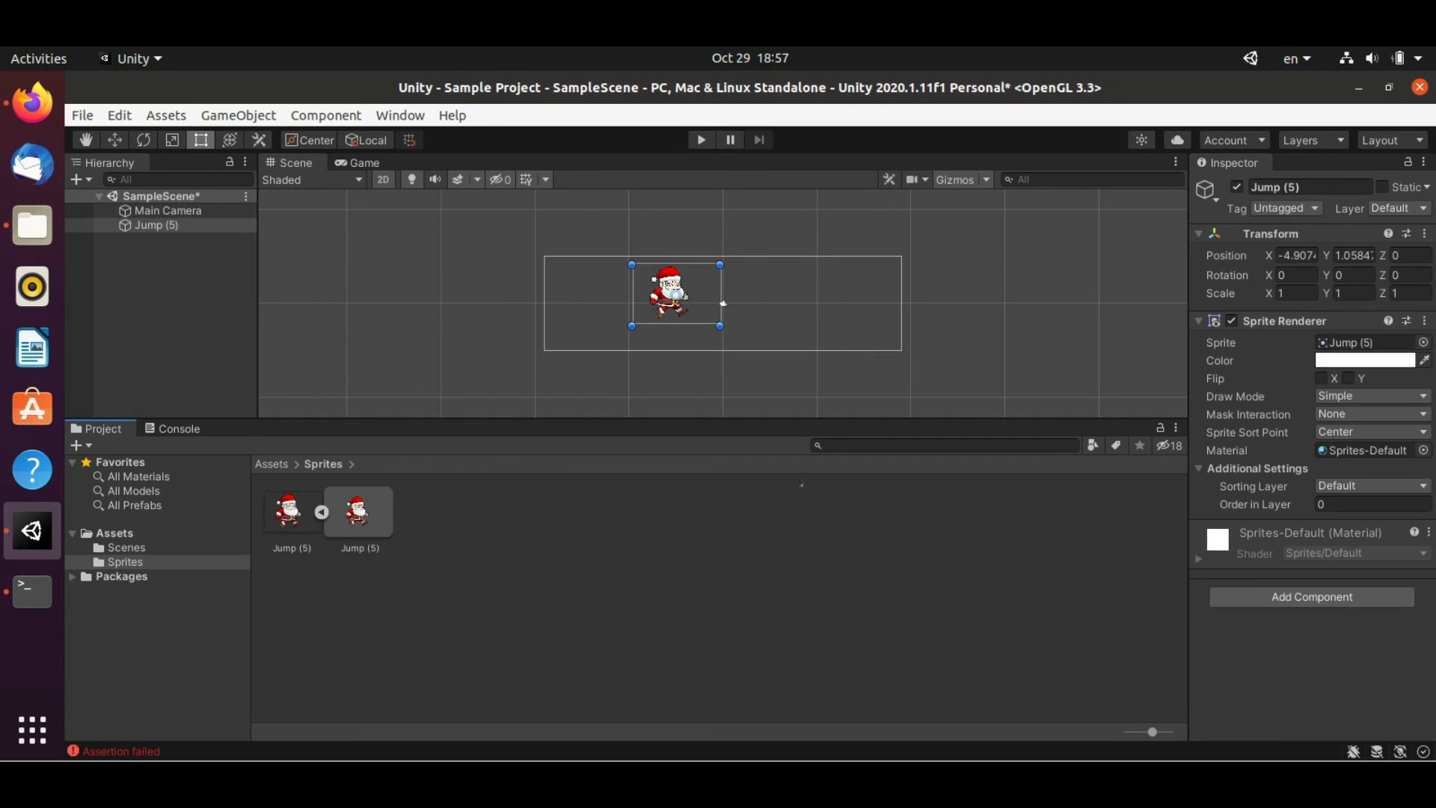
Create a new script named Test, attach it to the Jump (5) object, and view Assets
{"action": "left_click", "coordinate": [1300, 597]}
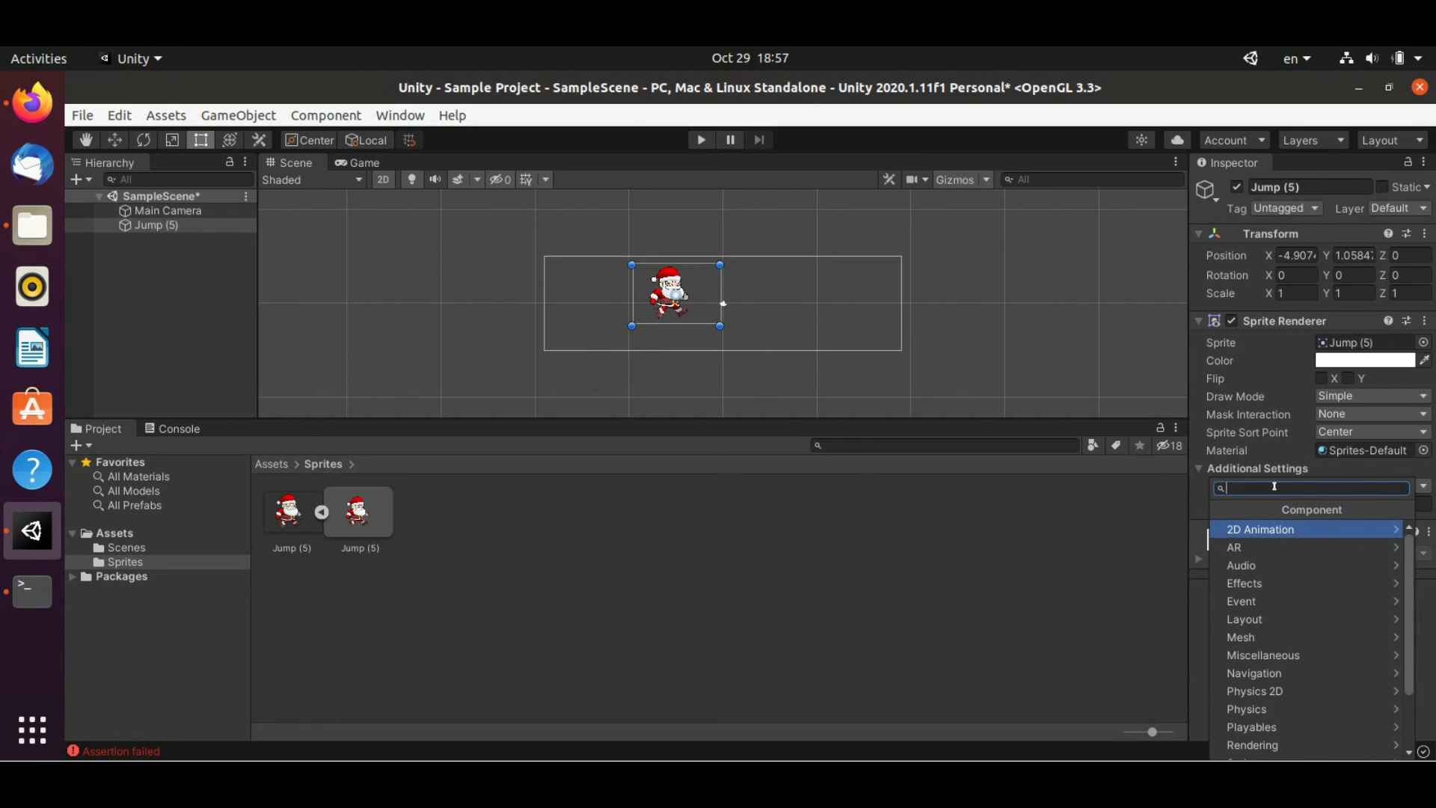
{"action": "type", "text": "Test"}
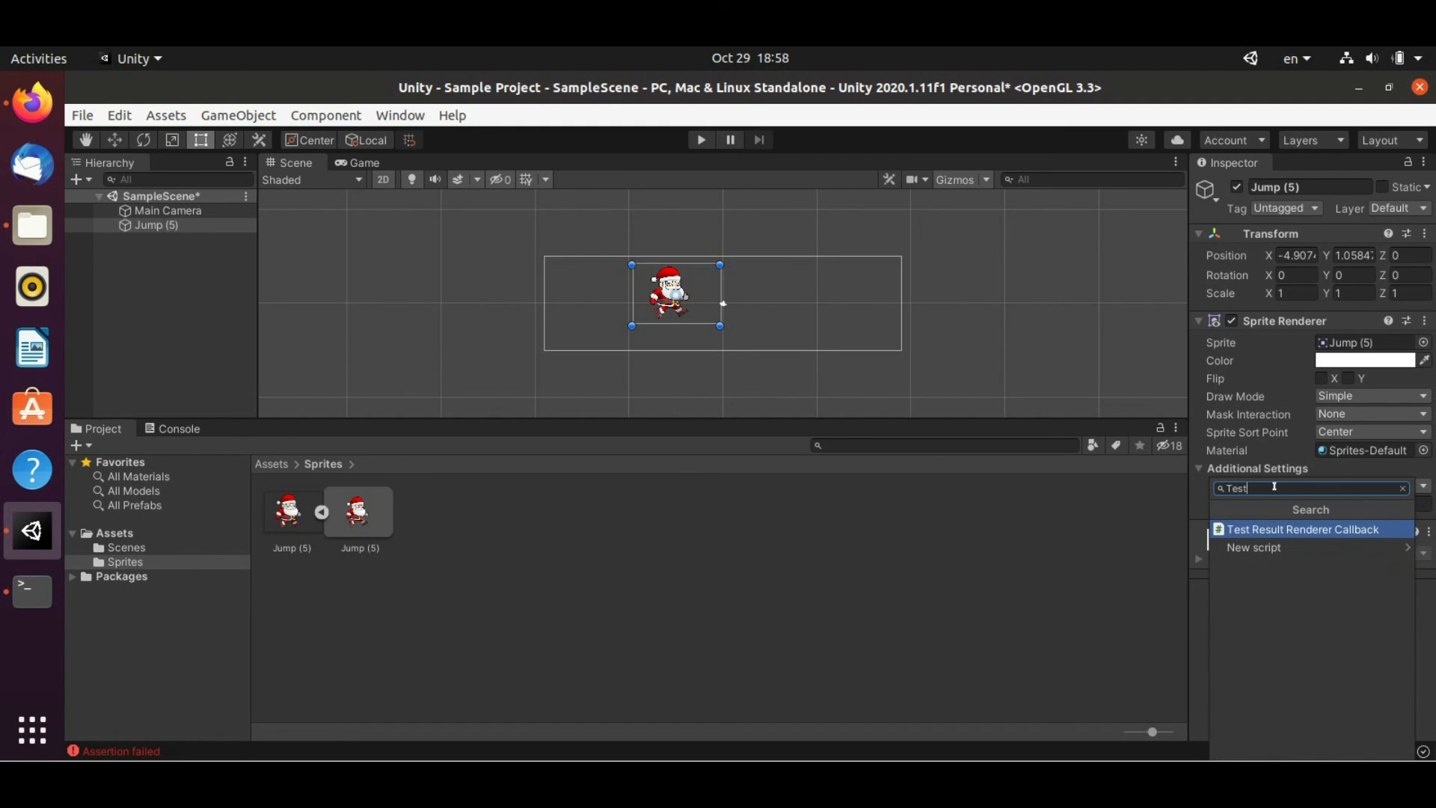
{"action": "left_click", "coordinate": [1267, 547]}
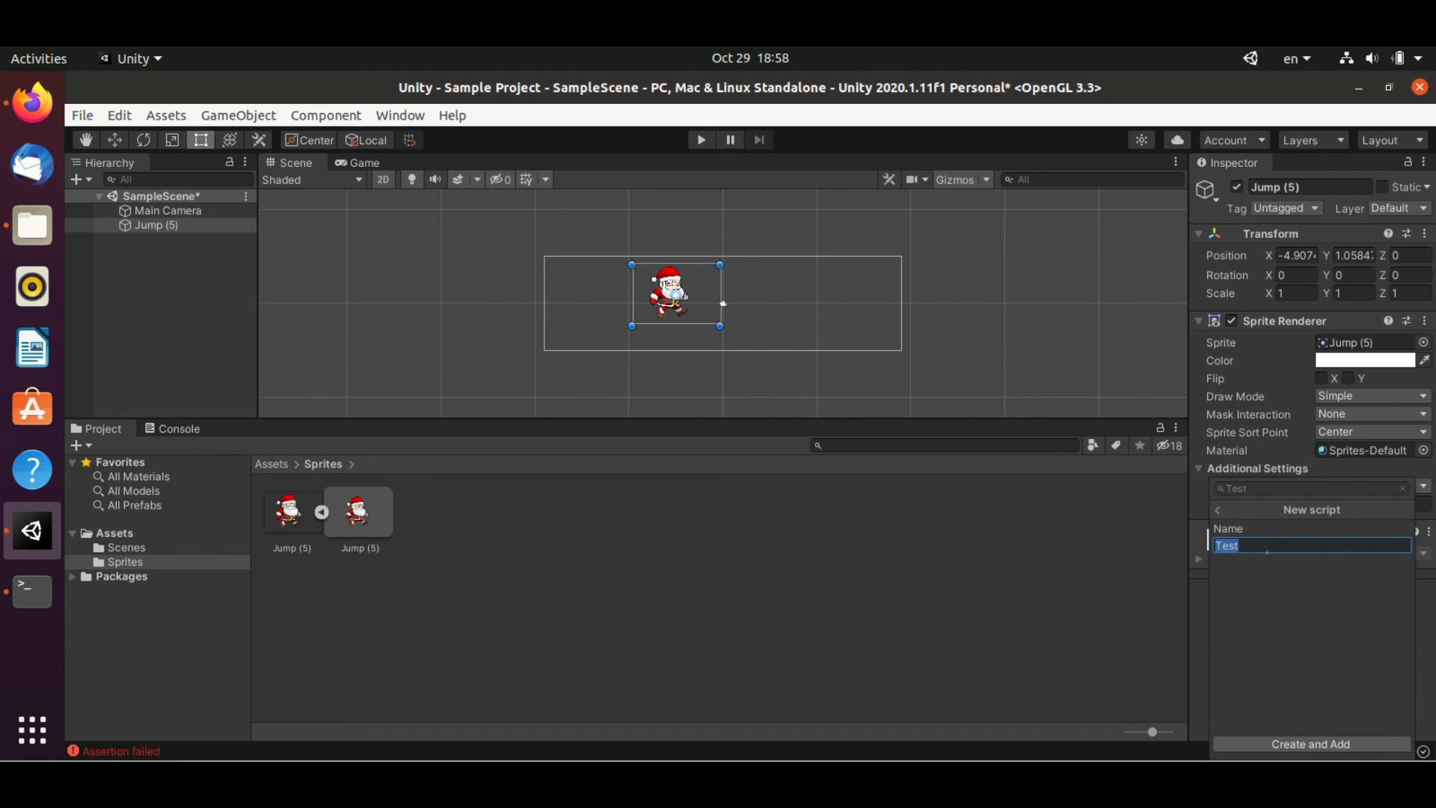
{"action": "left_click", "coordinate": [1305, 743]}
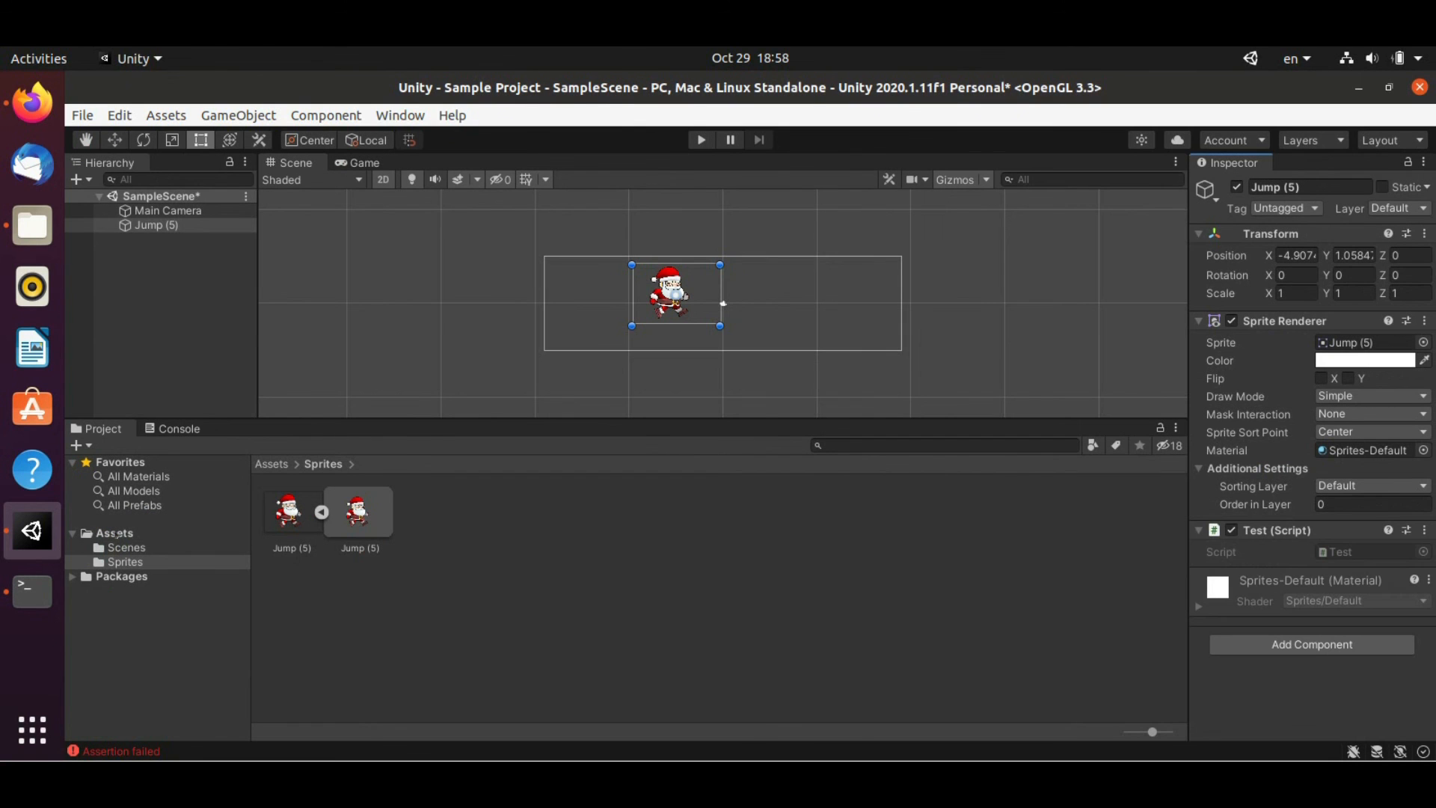
{"action": "left_click", "coordinate": [116, 533]}
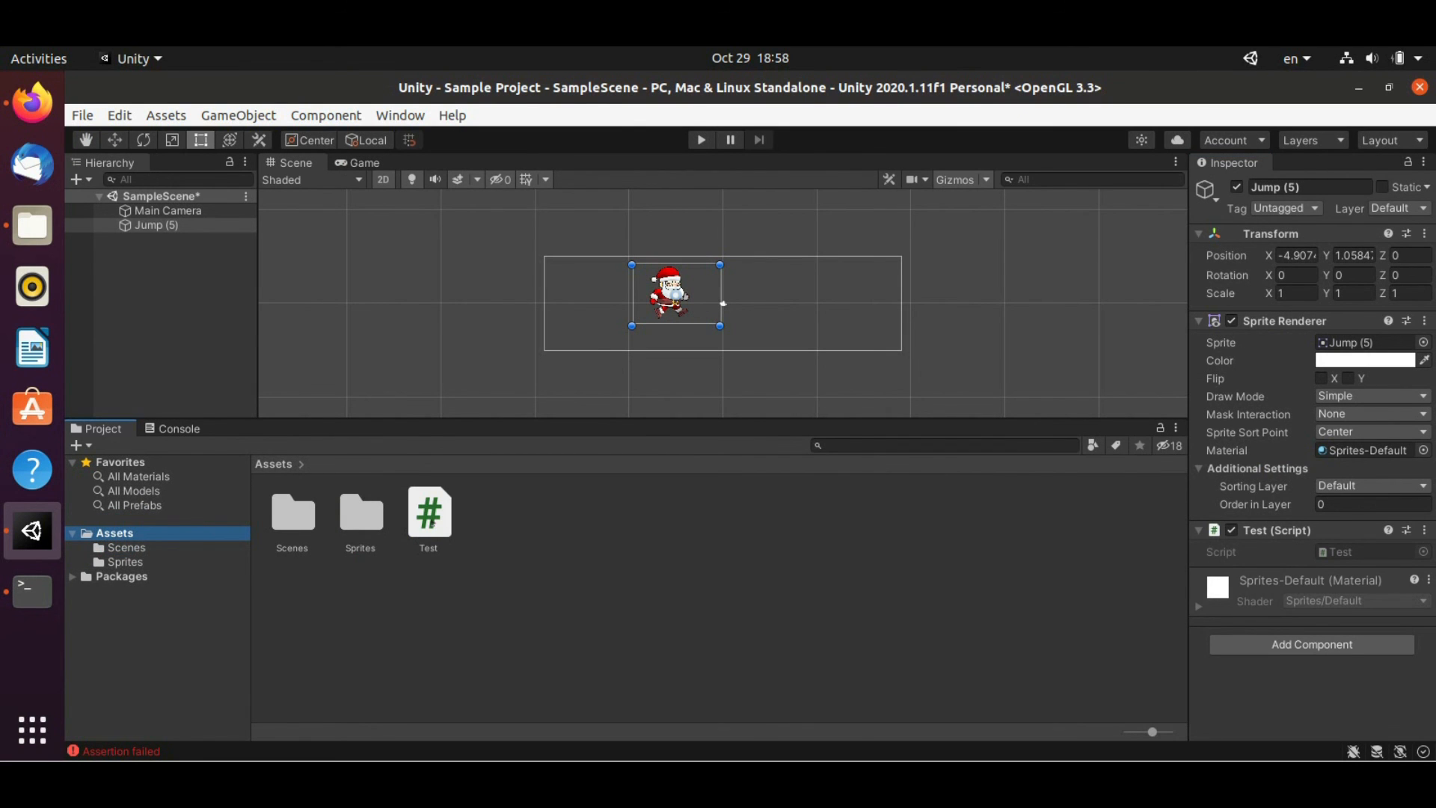
Create a Scripts folder, move the Test script into it, and open Test.cs in VS Code
{"action": "right_click", "coordinate": [399, 588]}
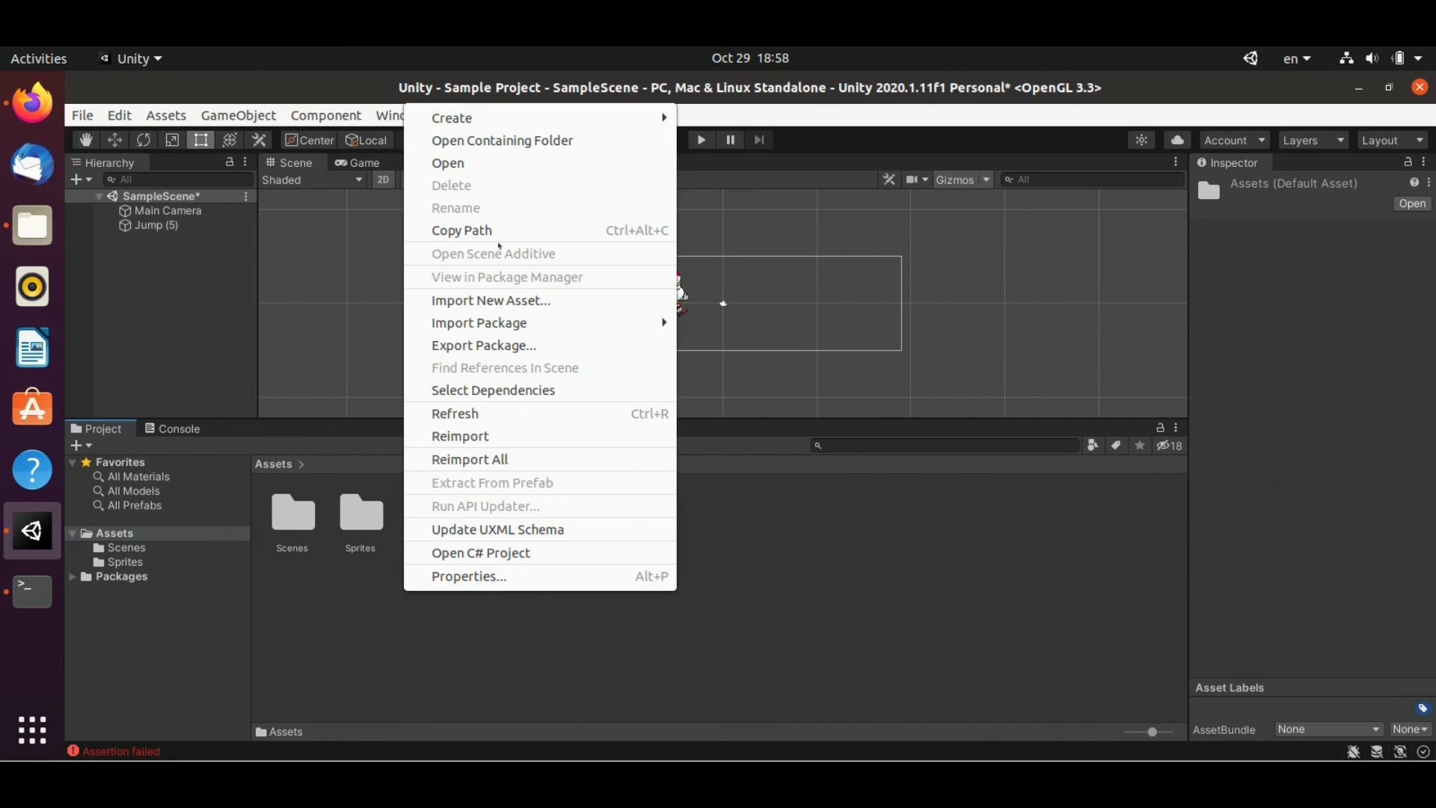
{"action": "mouse_move", "coordinate": [517, 119]}
{"action": "left_click", "coordinate": [740, 105]}
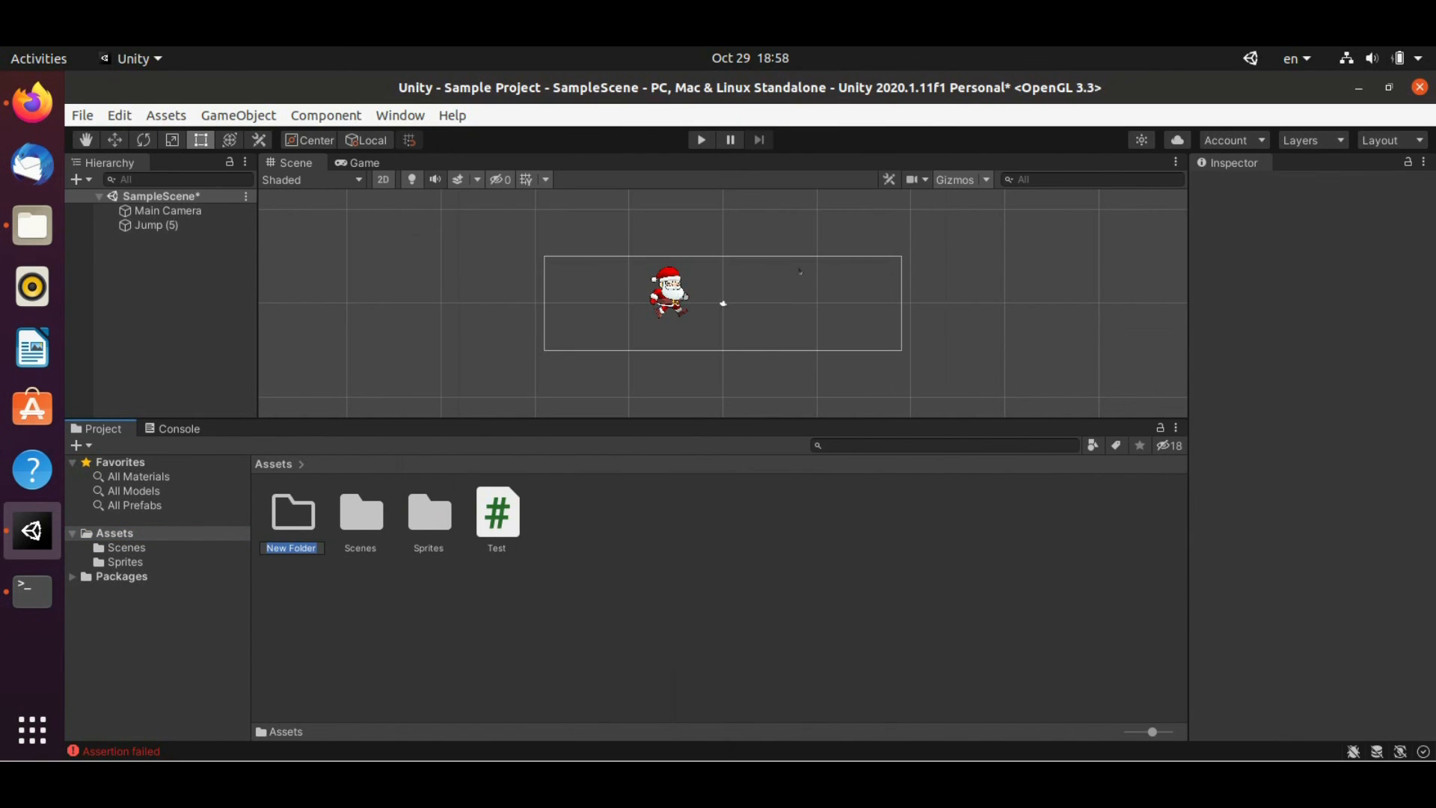
{"action": "type", "text": "Scripts"}
{"action": "key", "text": "Return"}
{"action": "left_click_drag", "start_coordinate": [497, 514], "coordinate": [360, 507]}
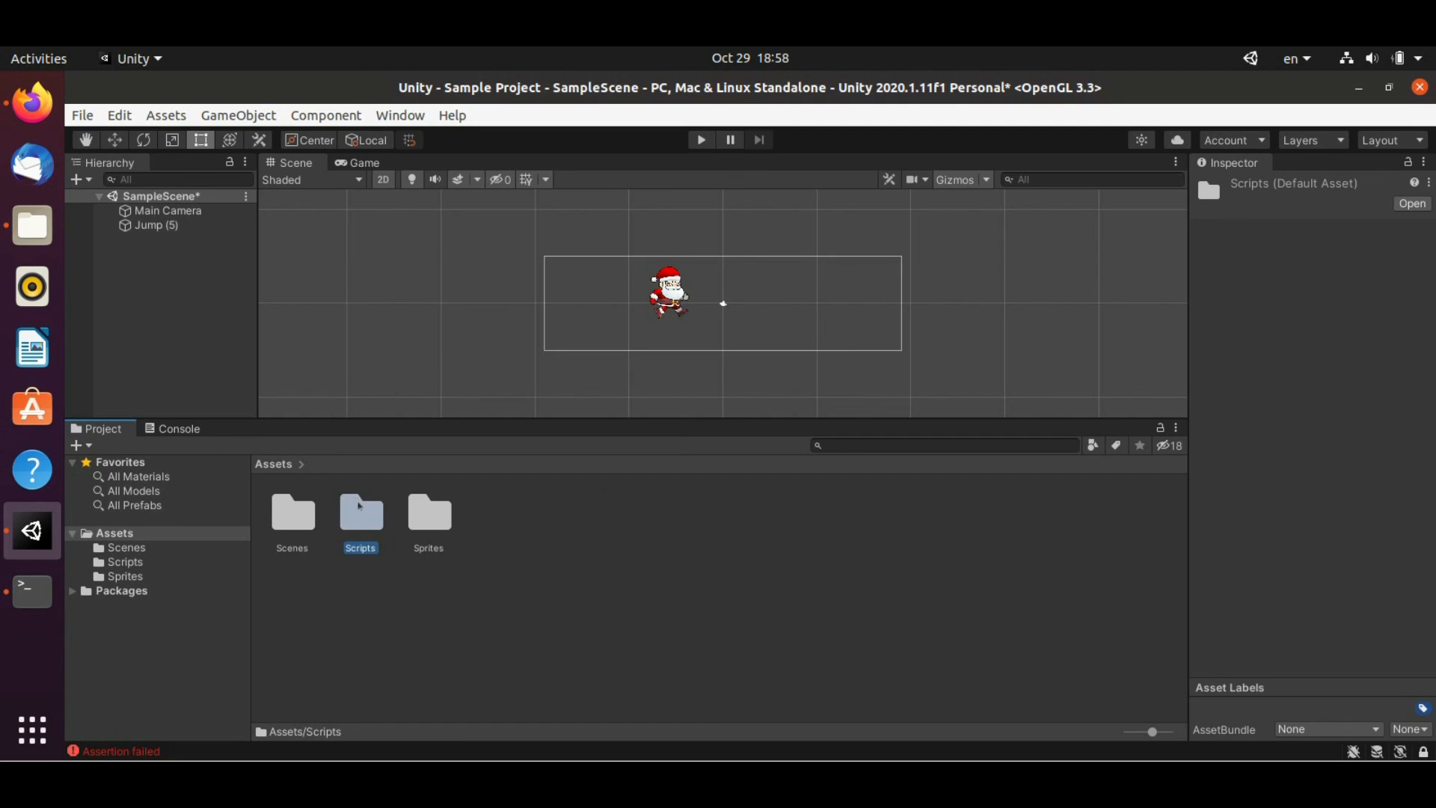
{"action": "double_click", "coordinate": [360, 509]}
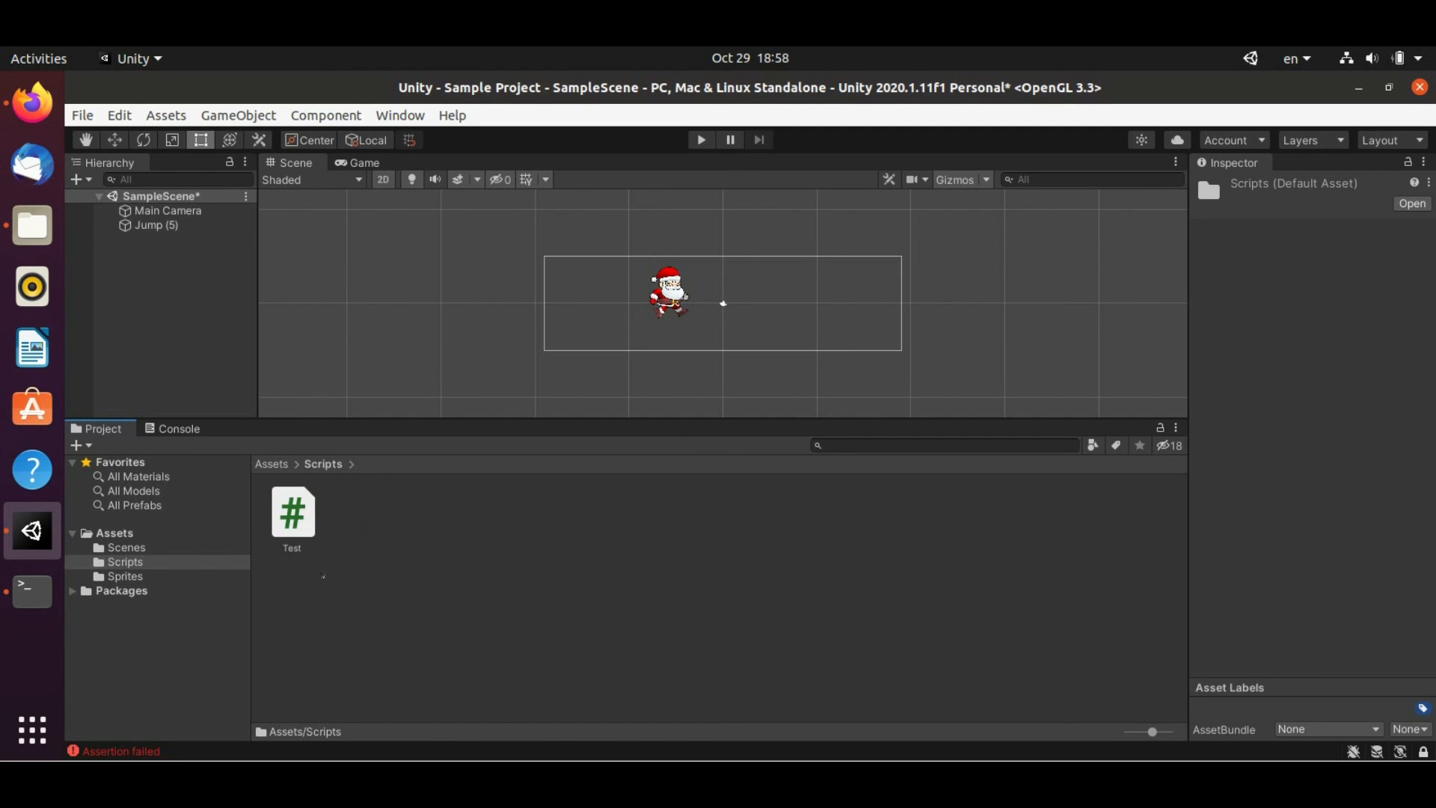
{"action": "double_click", "coordinate": [296, 514]}
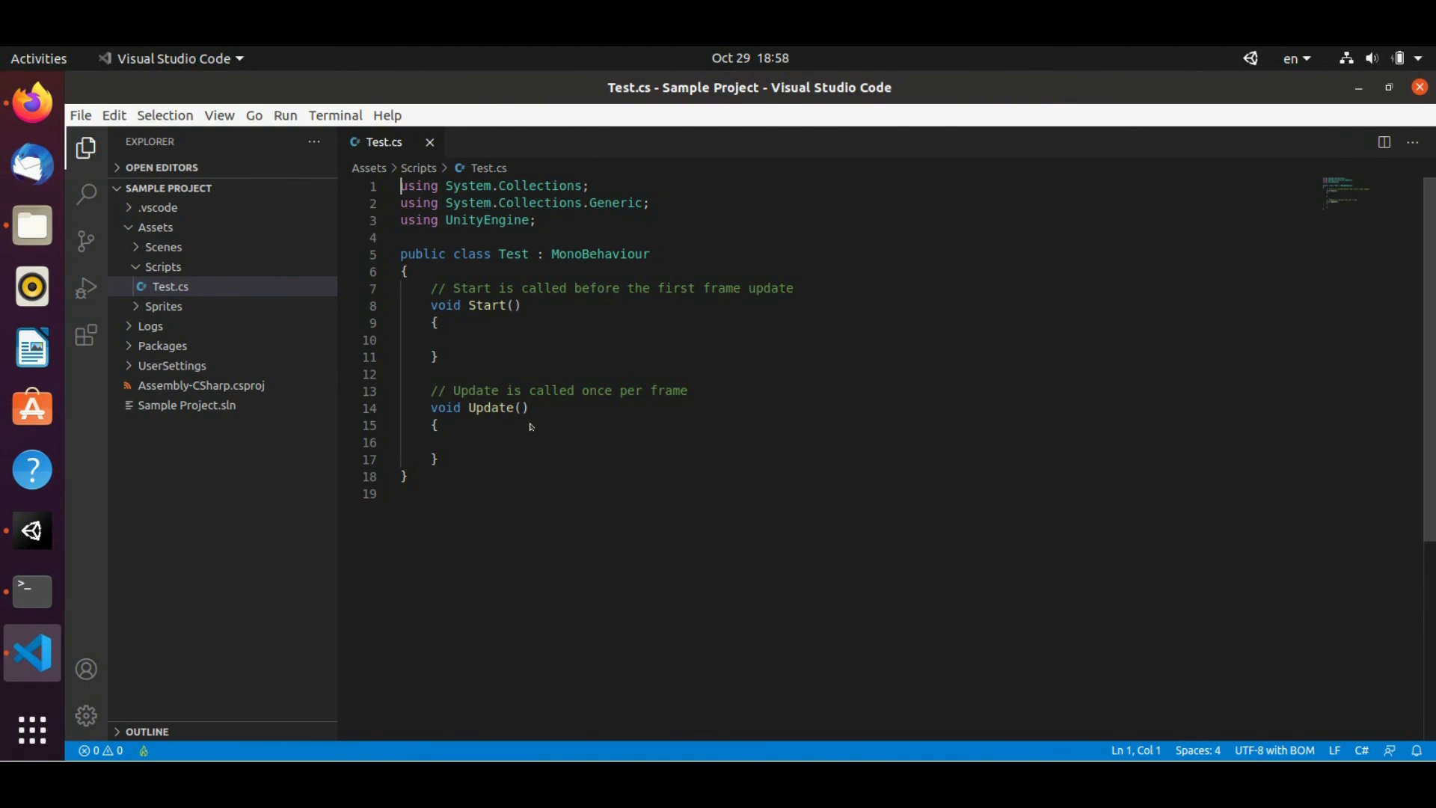
Add Debug.Log("Santa was here - Yay!!!"); inside Start(), save Test.cs, and close VS Code
{"action": "left_click", "coordinate": [479, 336]}
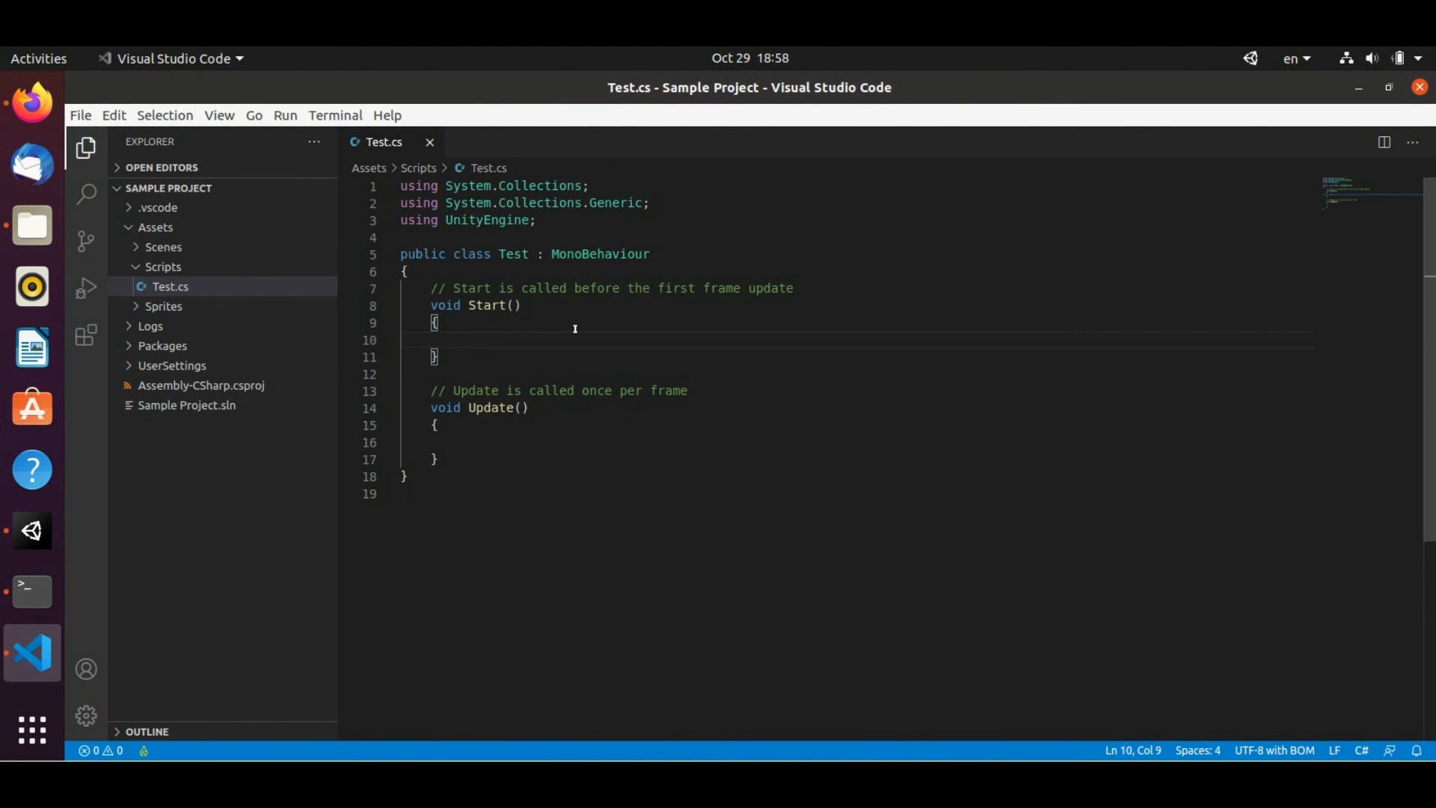
{"action": "type", "text": "D"}
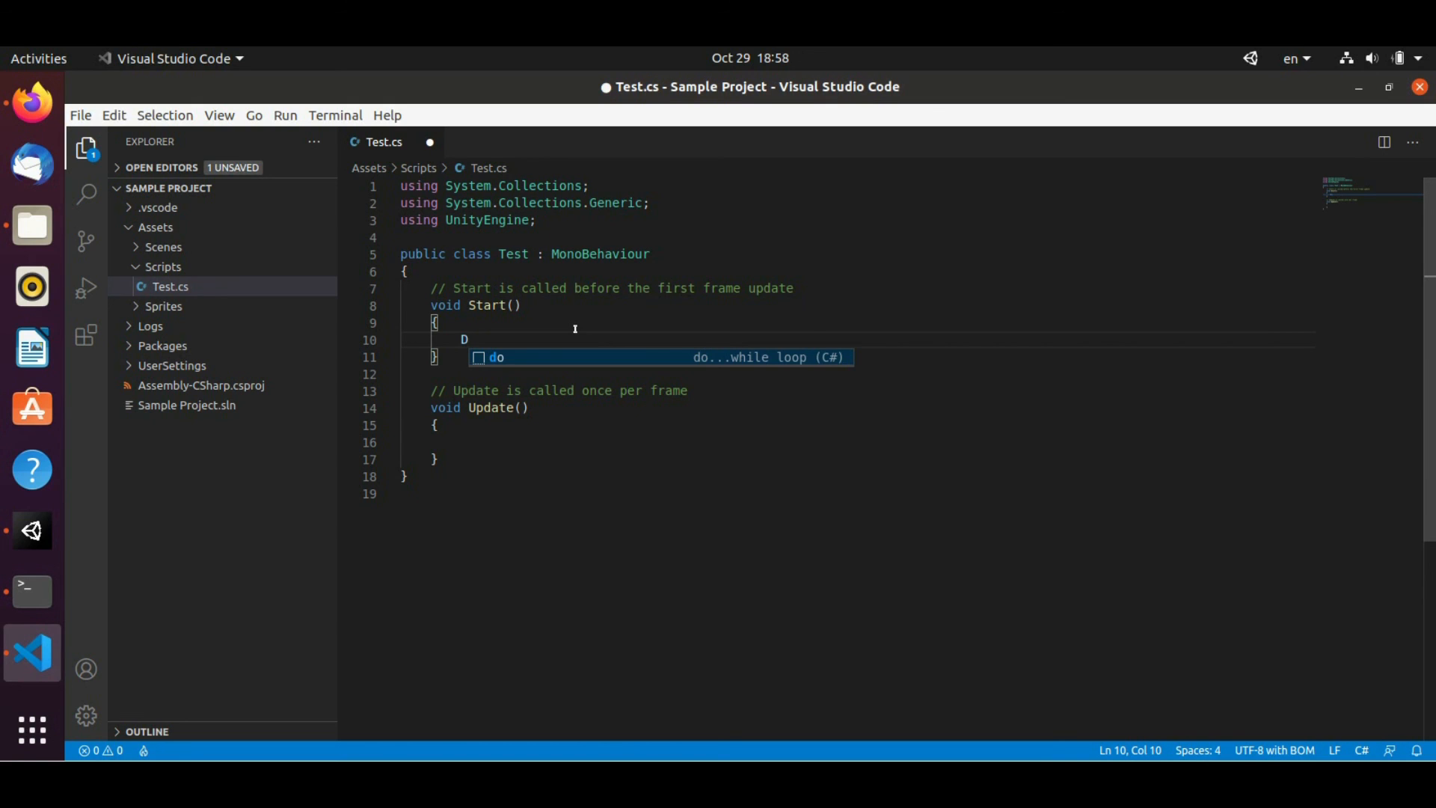
{"action": "type", "text": "e"}
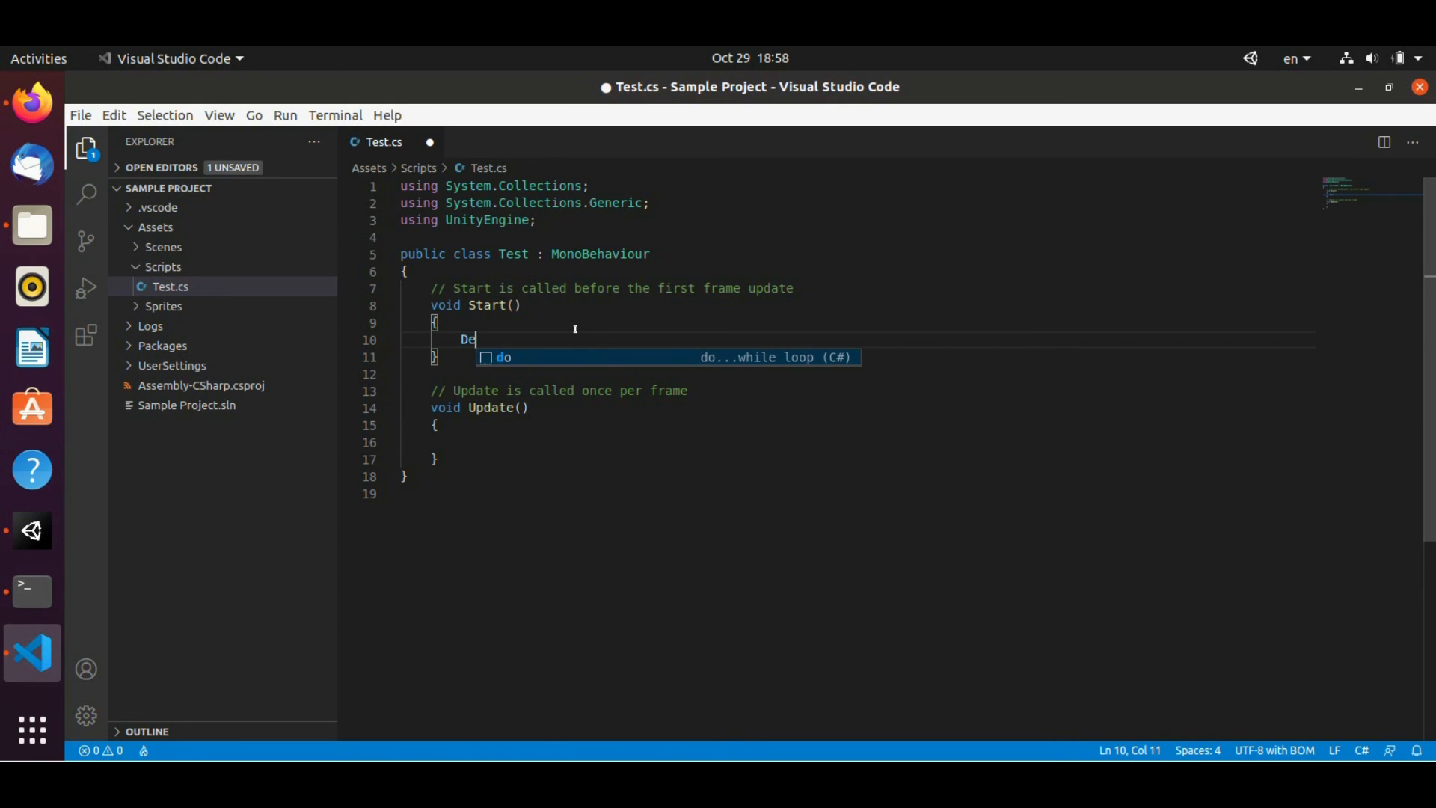
{"action": "type", "text": "bug"}
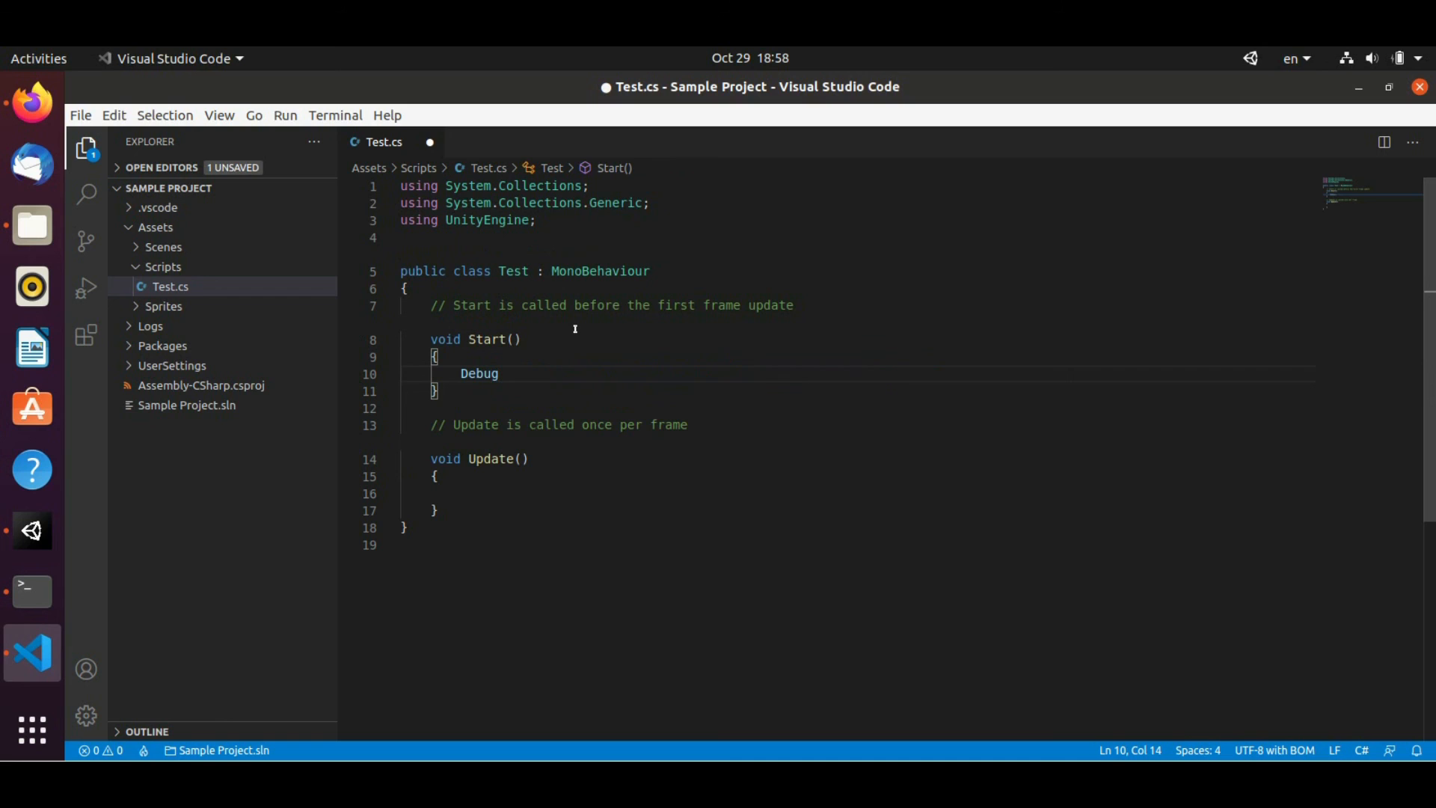
{"action": "type", "text": ".log"}
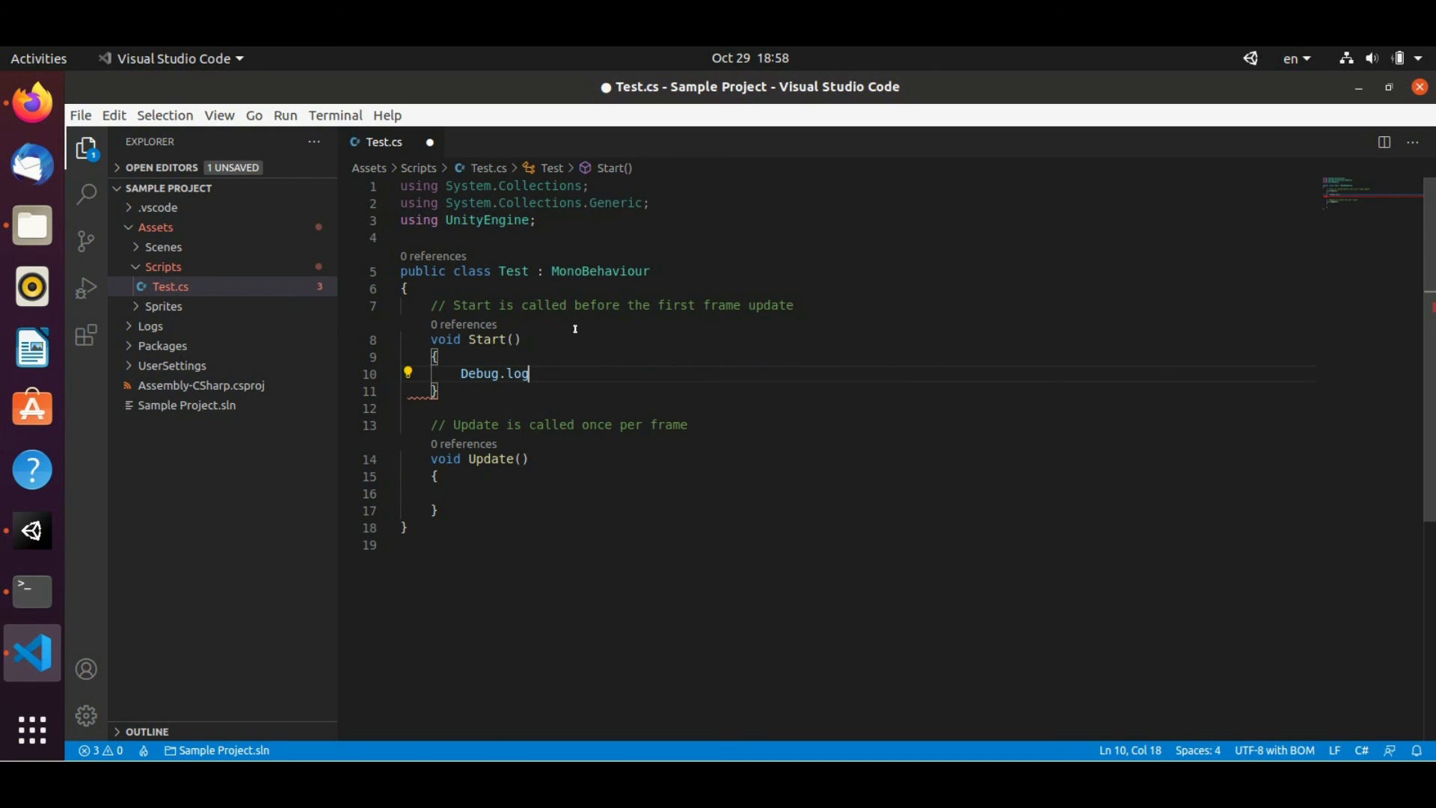
{"action": "key", "text": "BackSpace"}
{"action": "key", "text": "BackSpace"}
{"action": "key", "text": "BackSpace"}
{"action": "key", "text": "BackSpace"}
{"action": "type", "text": ".Log(\""}
{"action": "type", "text": "Santa was he"}
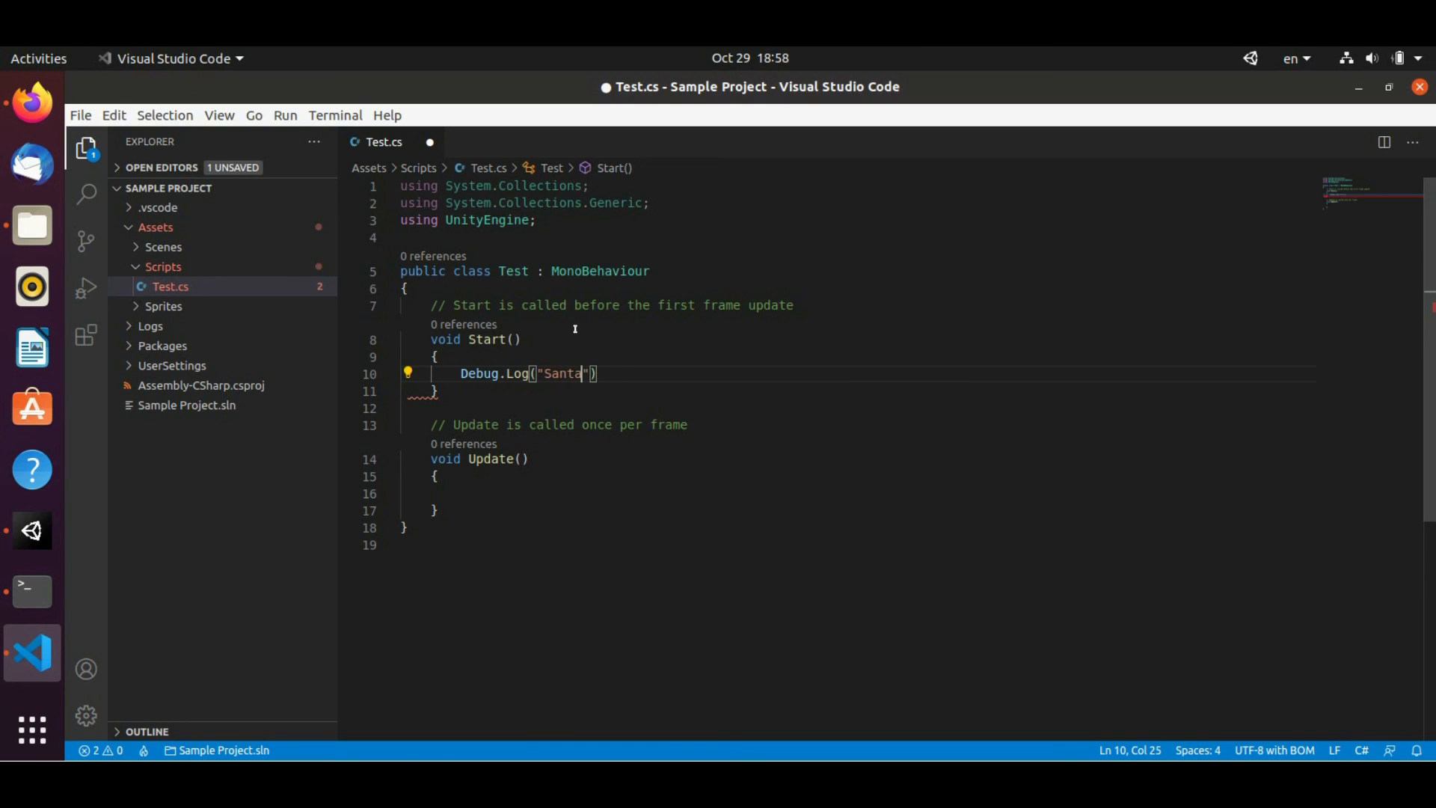
{"action": "type", "text": "re - Yay!!!"}
{"action": "key", "text": "Right"}
{"action": "key", "text": "Right"}
{"action": "key", "text": "Right"}
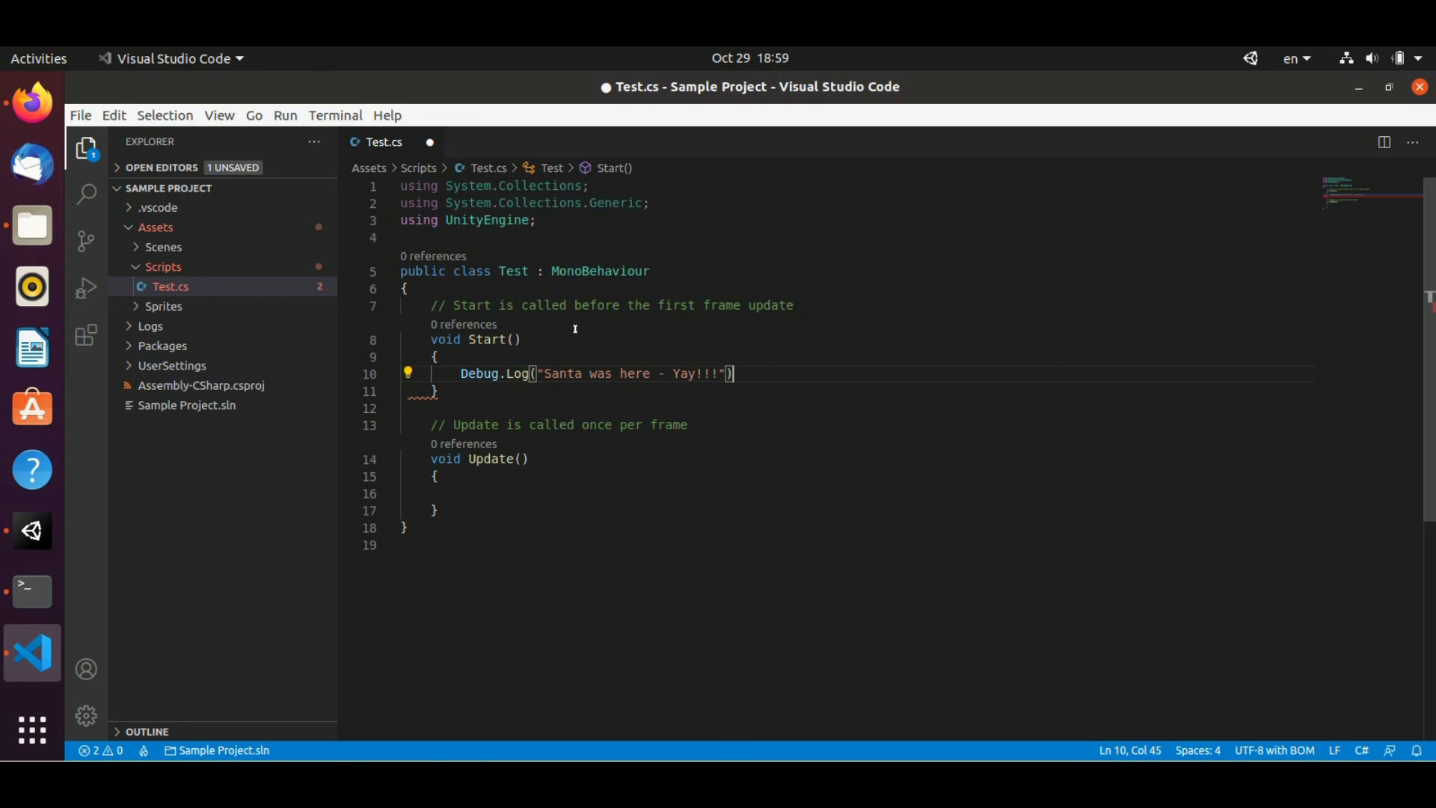
{"action": "key", "text": "Left"}
{"action": "type", "text": ";"}
{"action": "key", "text": "ctrl+s"}
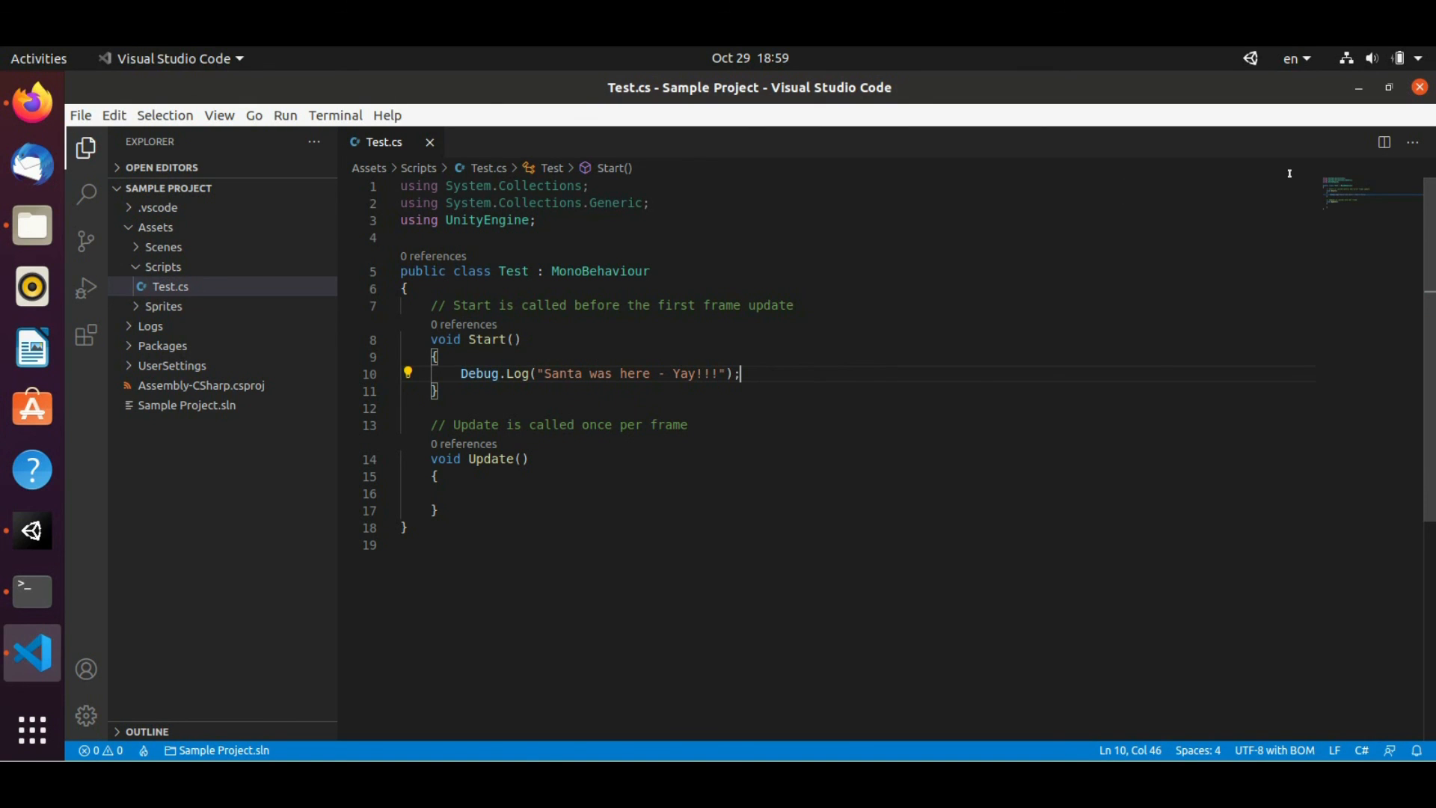
{"action": "left_click", "coordinate": [1419, 86]}
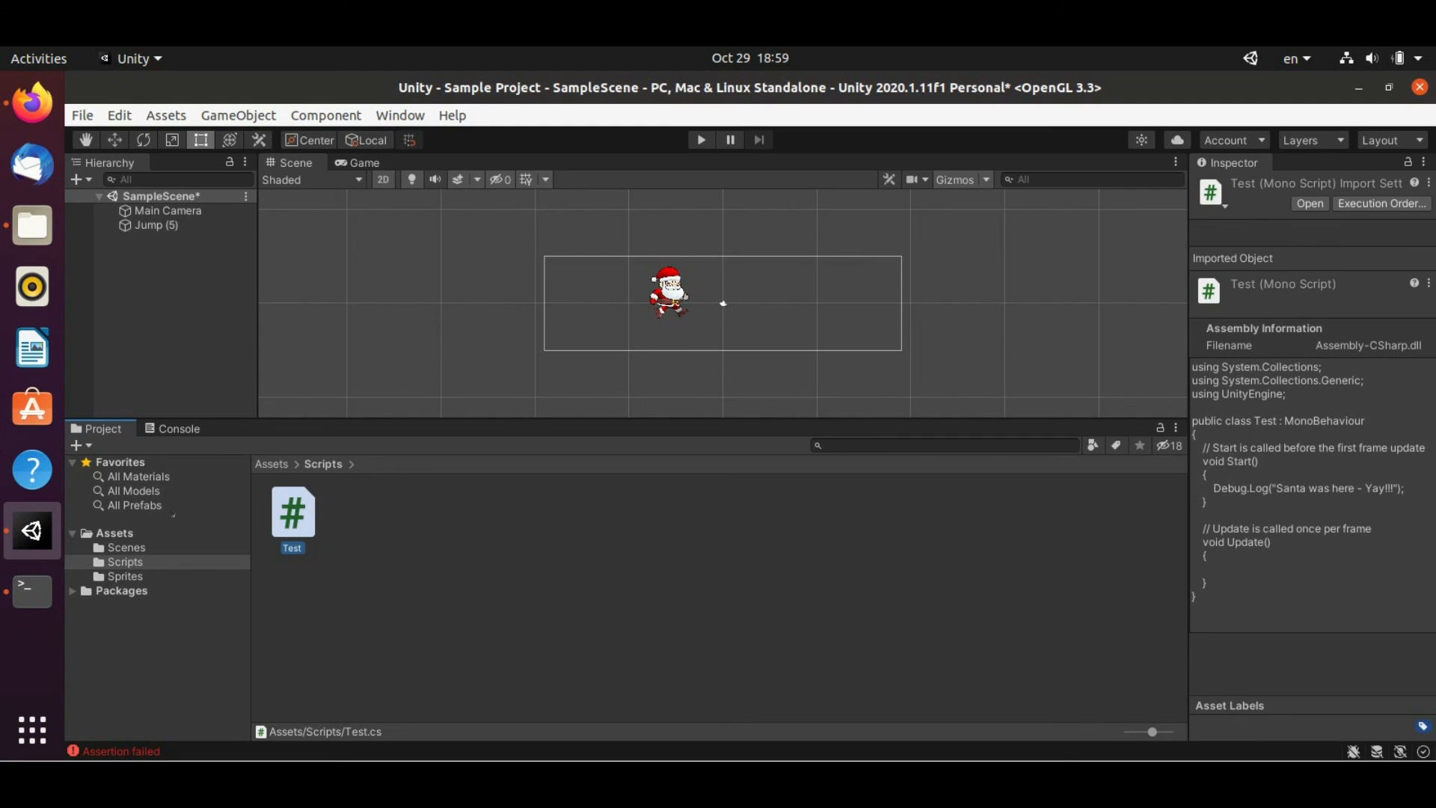
Clear the Console of old messages and start playing the scene
{"action": "left_click", "coordinate": [180, 428]}
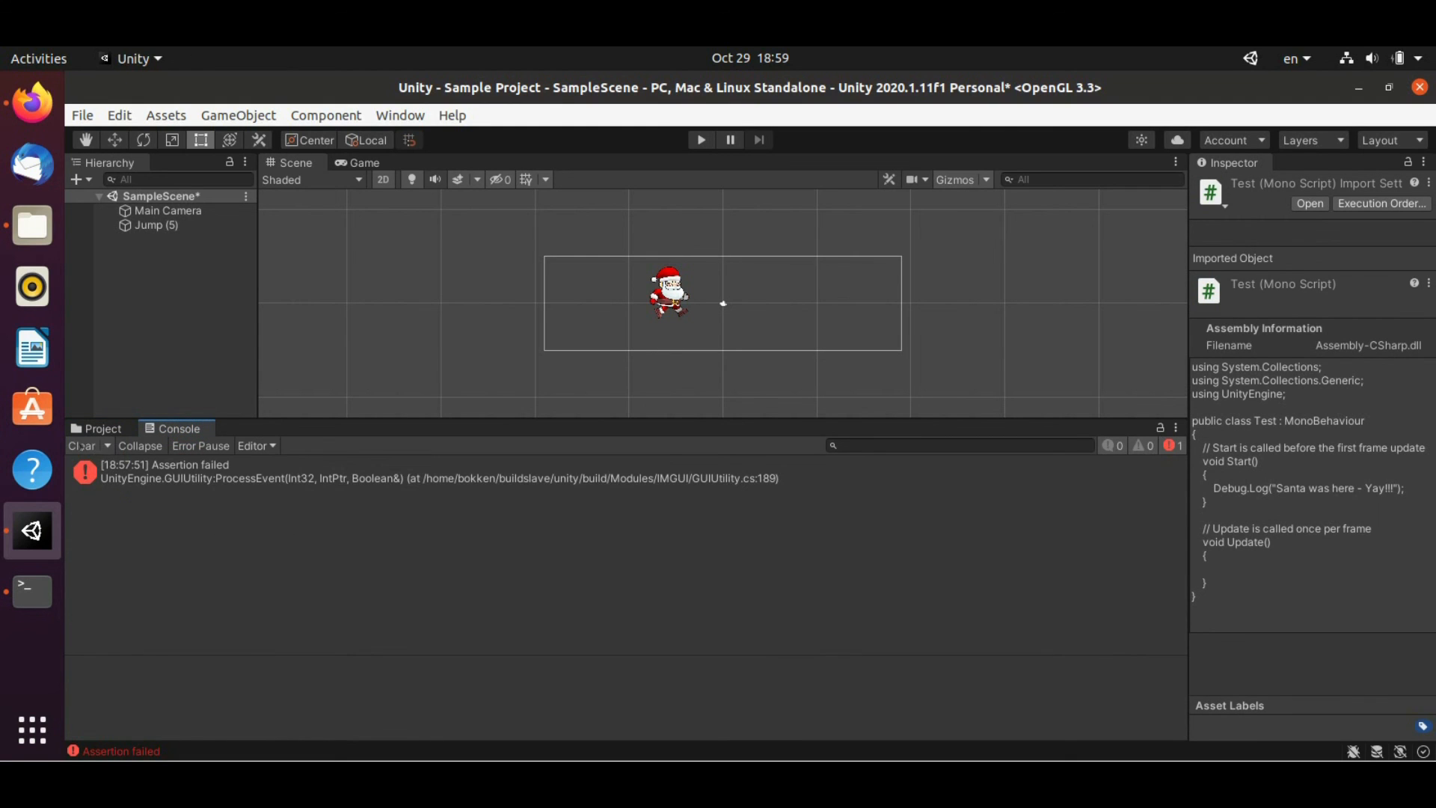
{"action": "left_click", "coordinate": [82, 445]}
{"action": "left_click", "coordinate": [702, 139]}
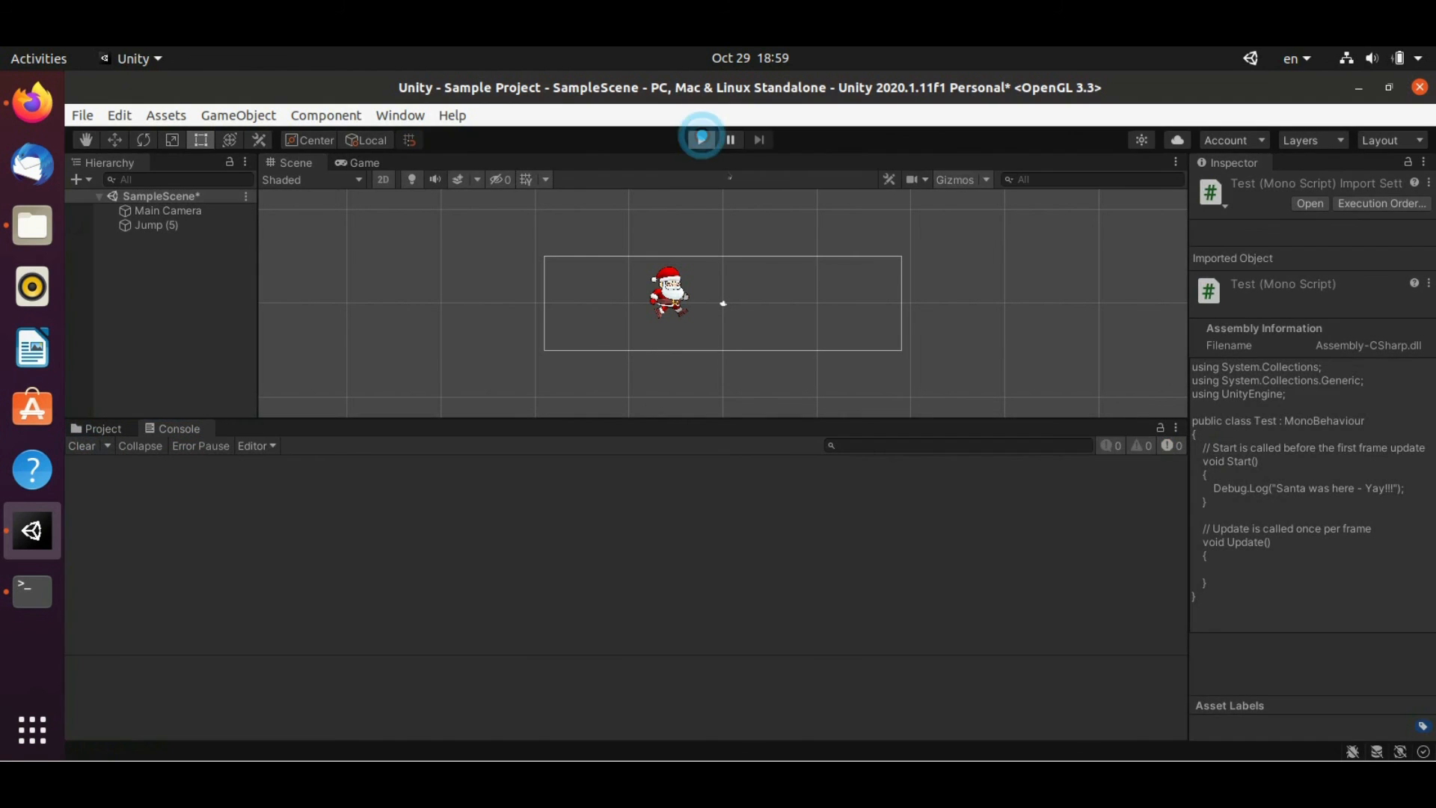